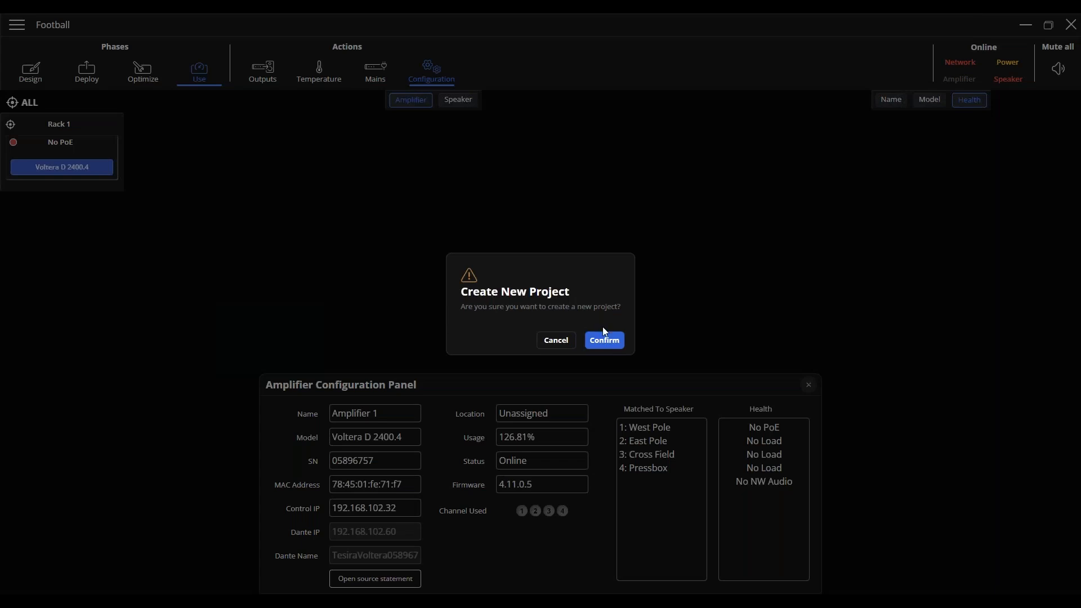
Confirm the creation of a new project to replace the Football project
left_click(605, 340)
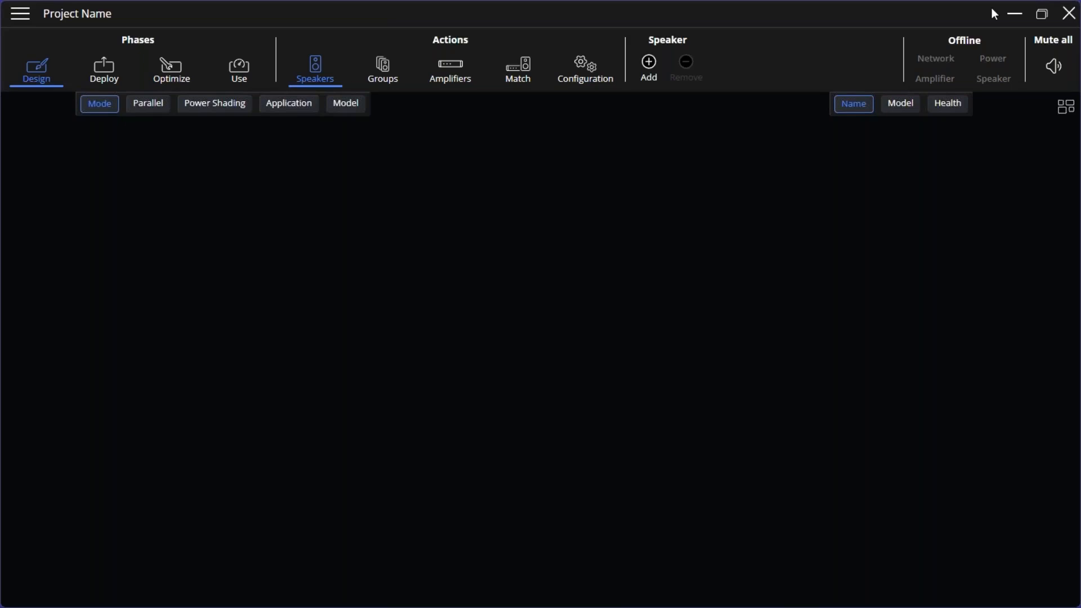
Look through the Design, Deploy, Optimize and Use phases of the empty project to compare their available actions
left_click(115, 75)
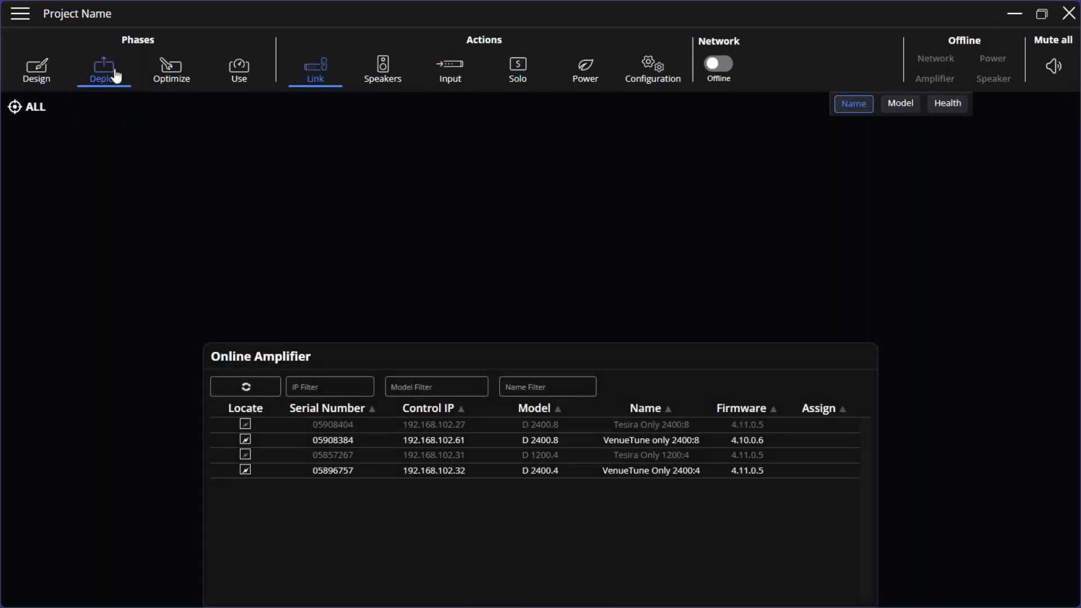
left_click(182, 73)
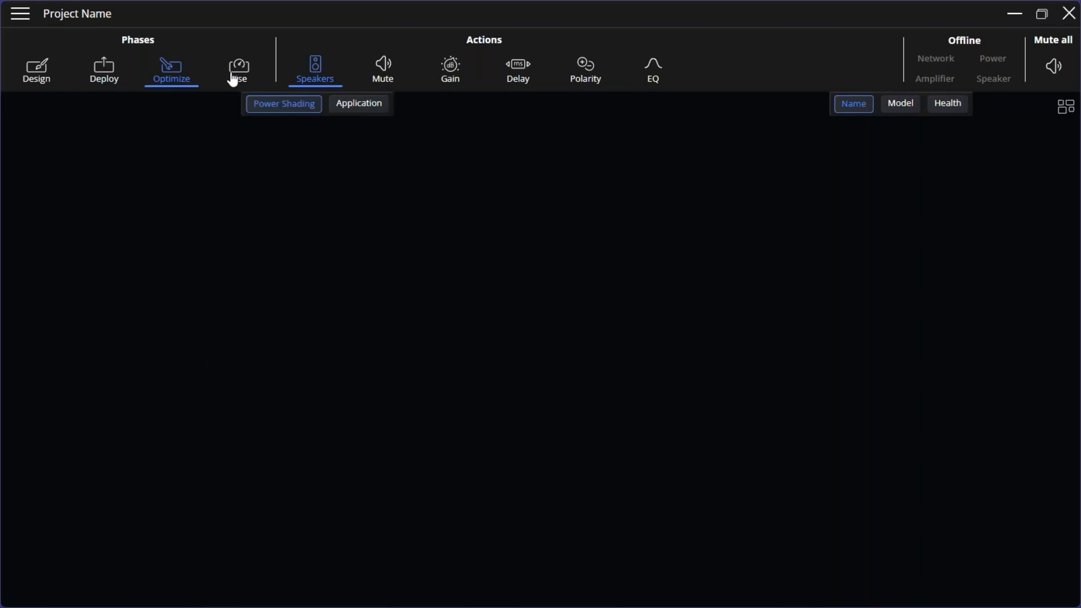
left_click(42, 79)
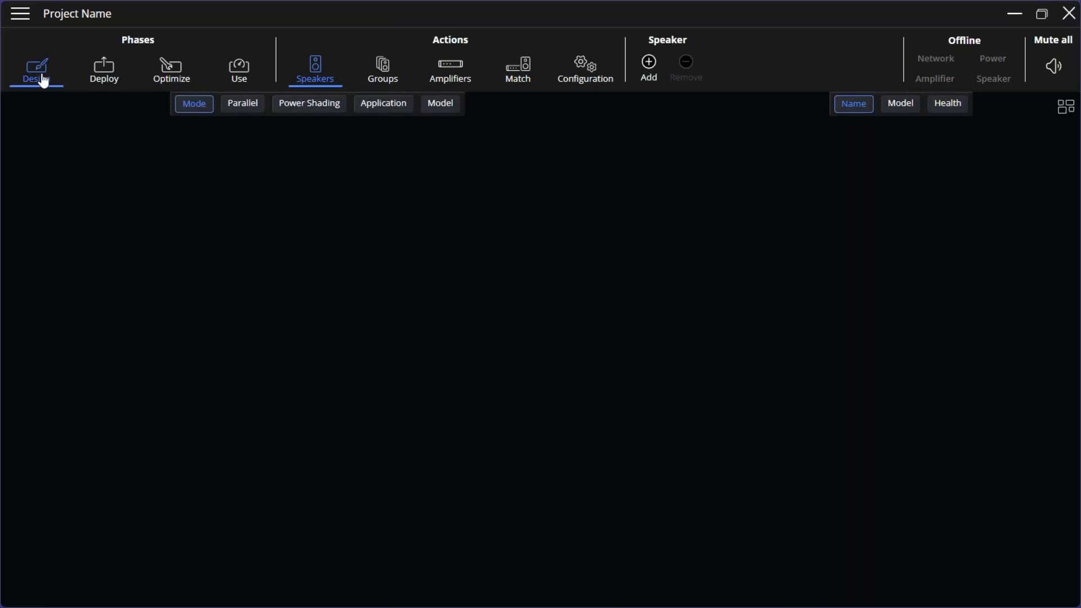
left_click(107, 79)
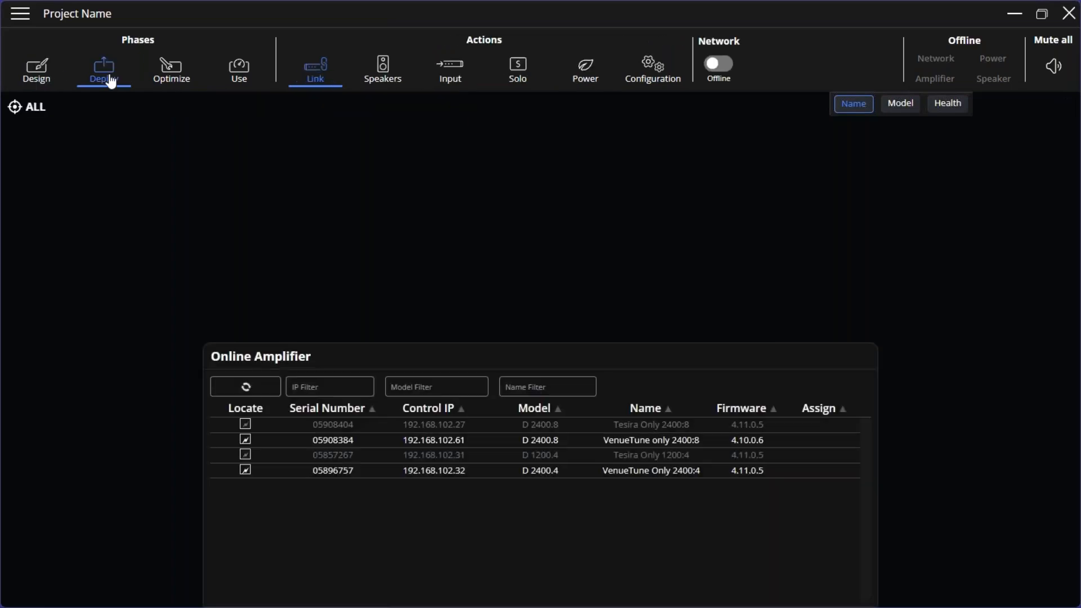
left_click(172, 78)
left_click(31, 79)
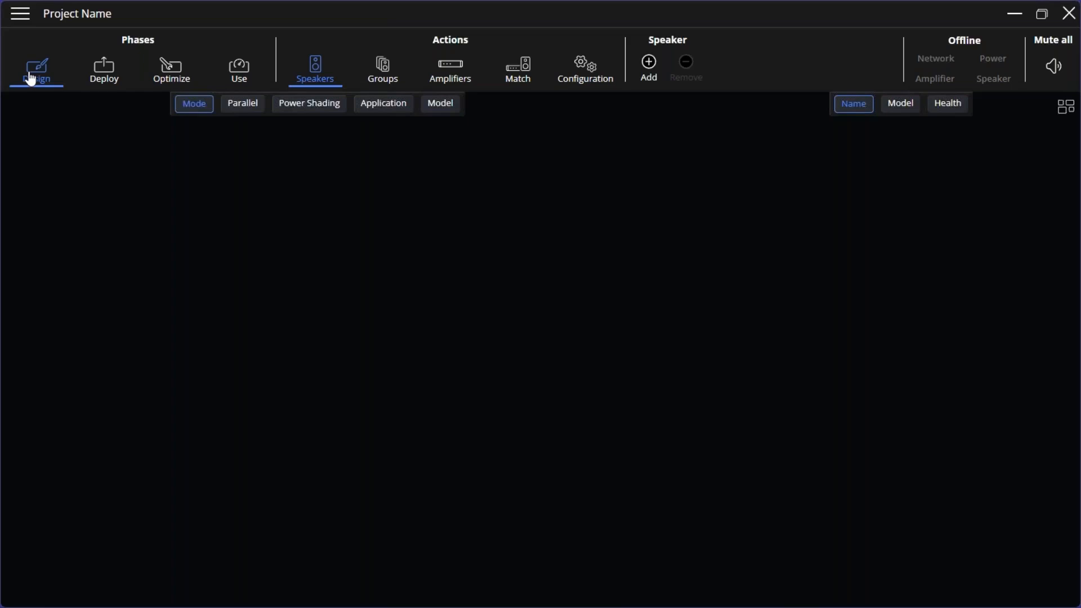
left_click(107, 77)
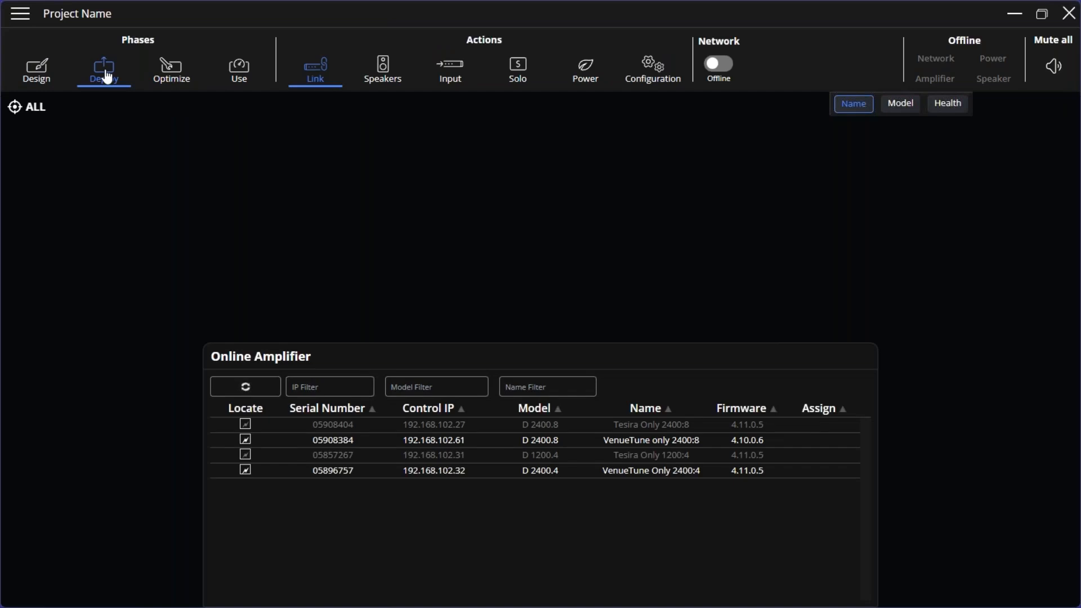
left_click(180, 74)
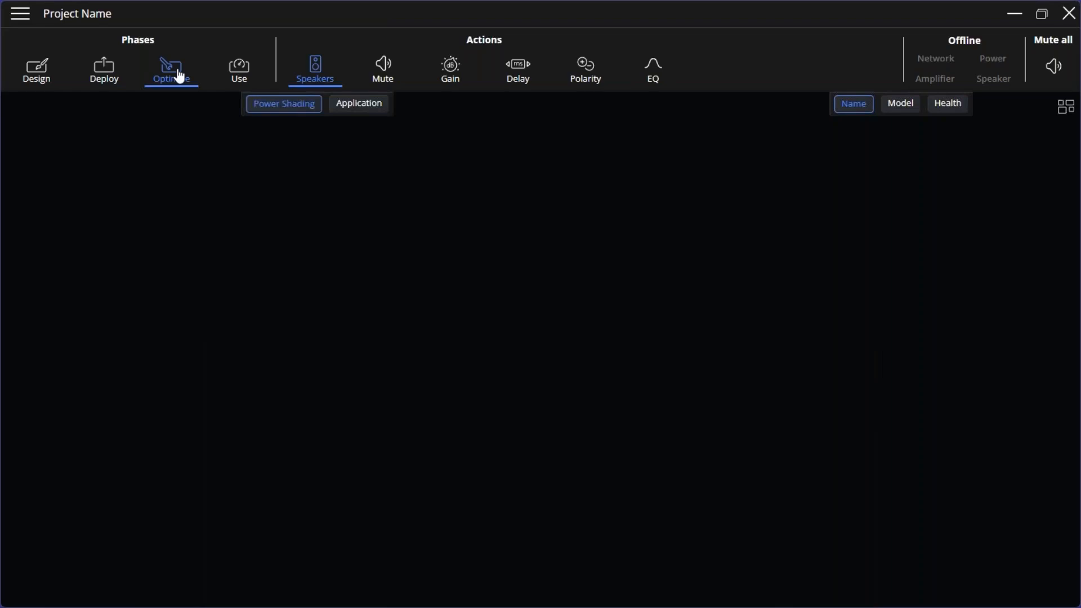
left_click(239, 75)
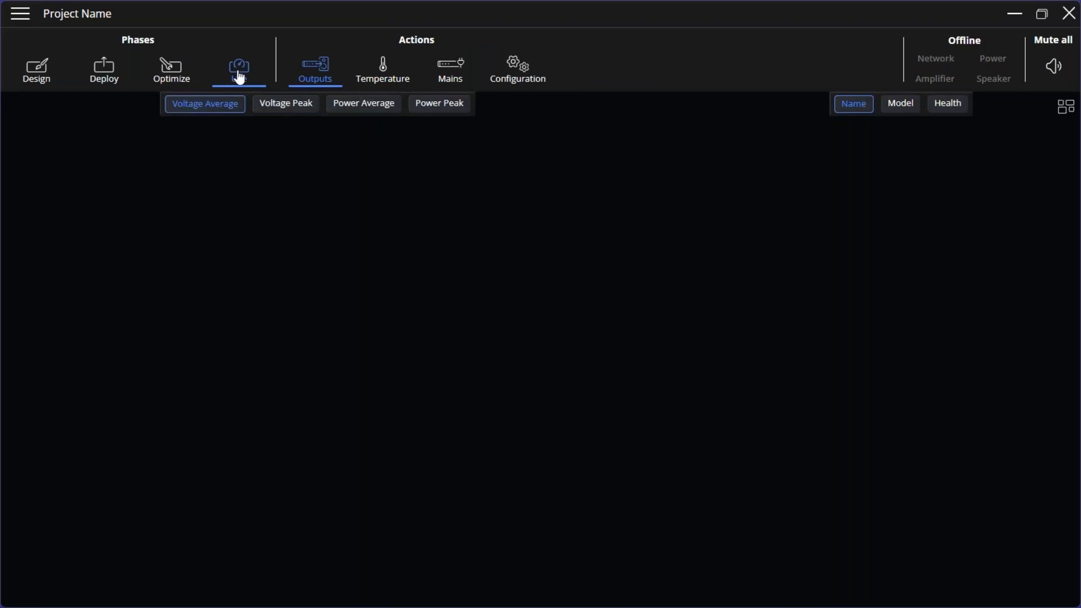
Start adding a speaker in the Design phase and filter the manufacturer models by "ex-s6"
left_click(44, 77)
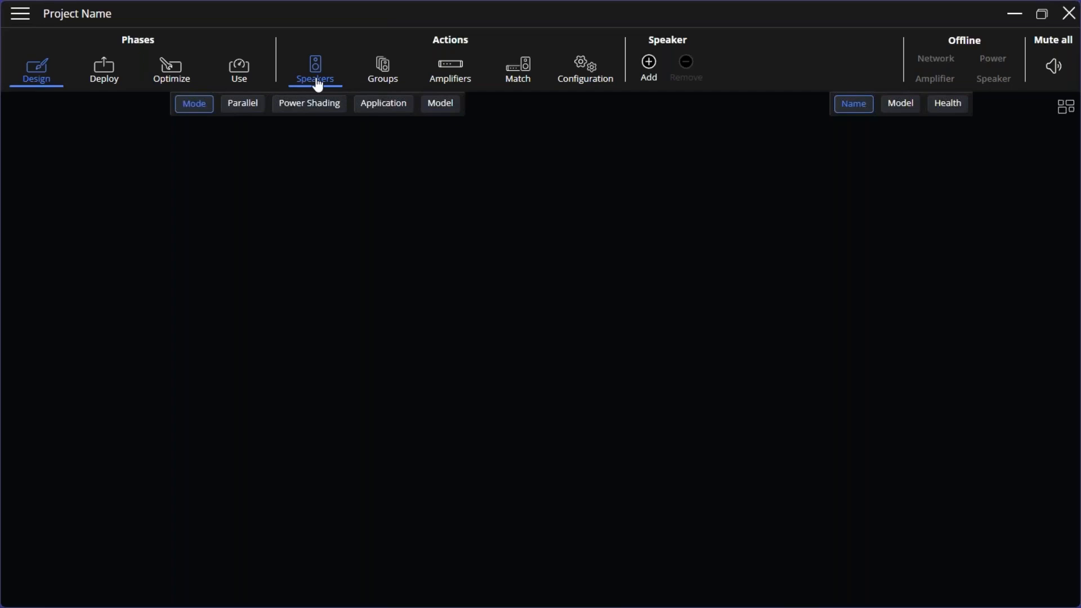
left_click(650, 63)
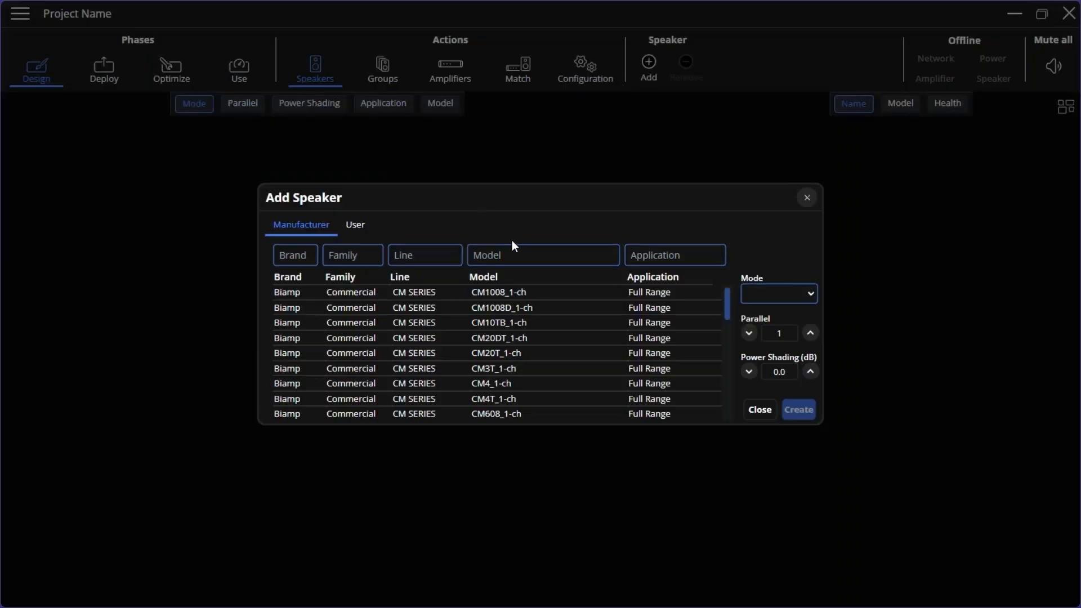
left_click(518, 255)
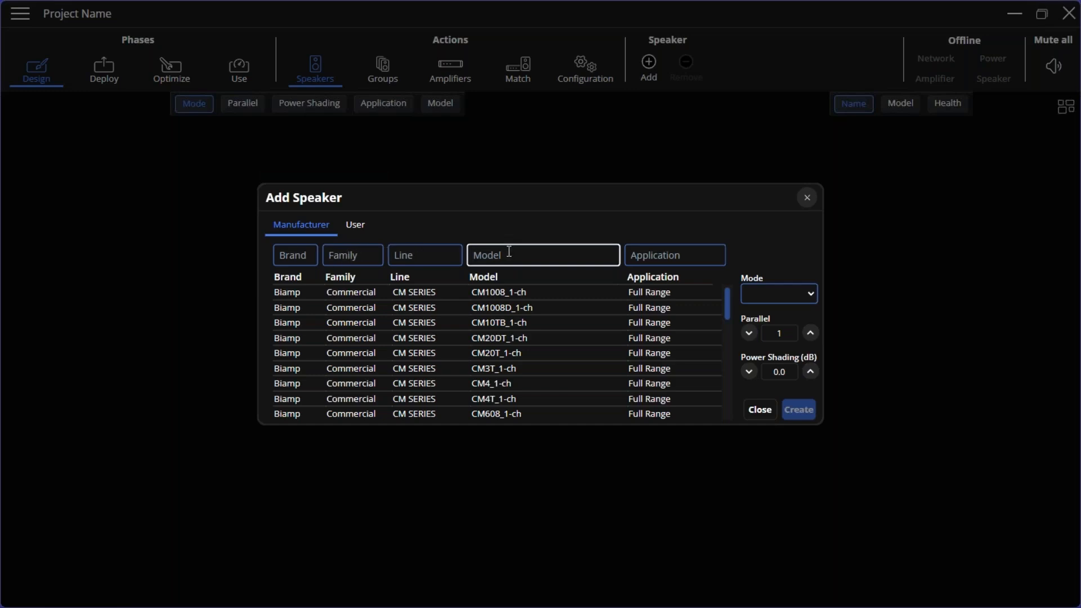
type("ex")
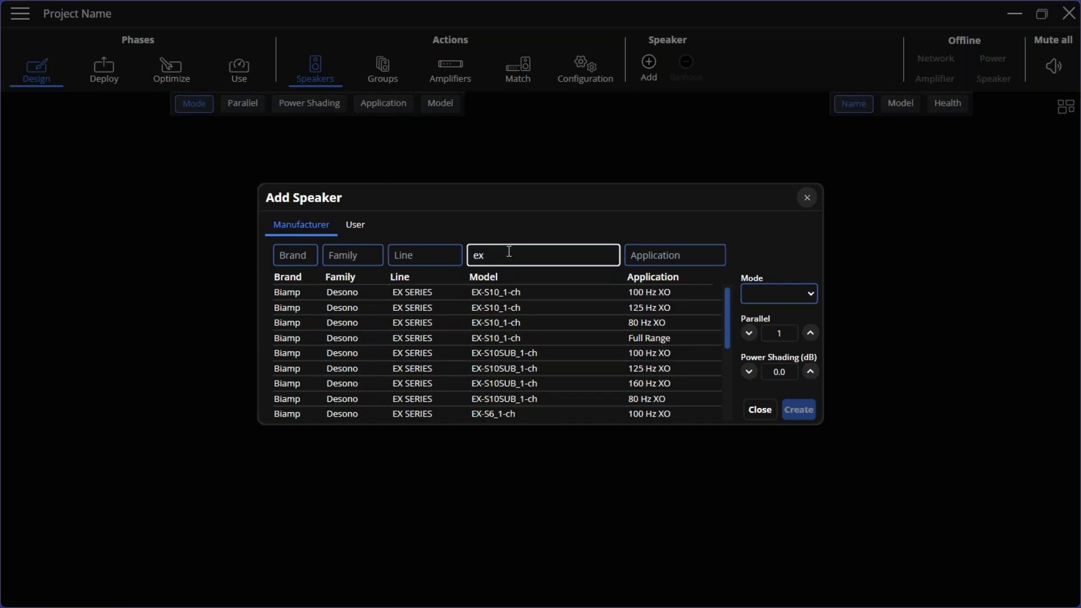
type("-s")
type("6")
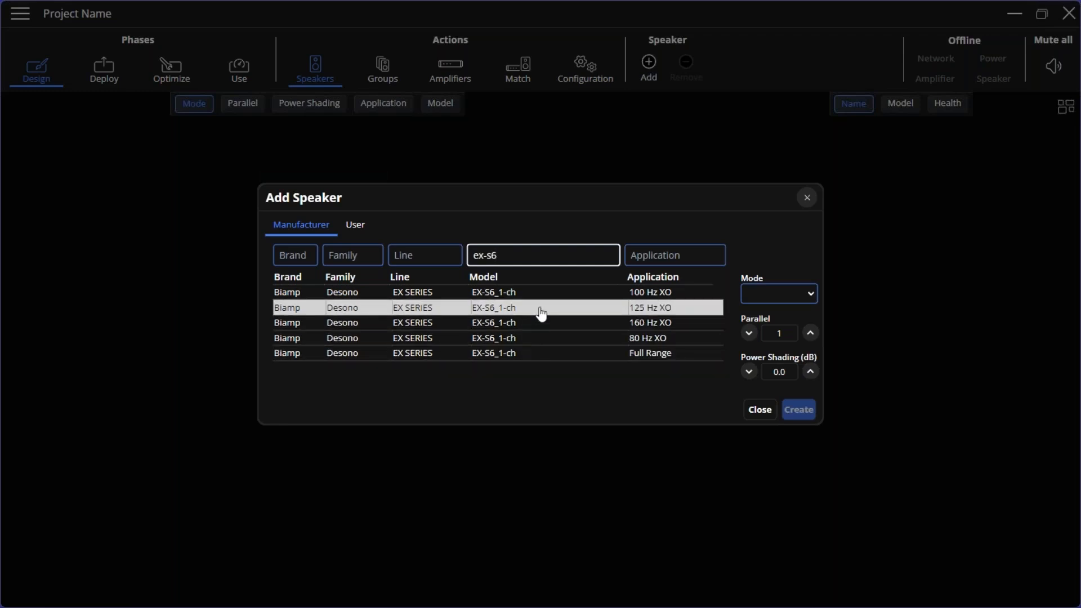
Create an EX-S6_1-ch speaker with the 80 Hz XO application, 40W - 70V mode and 3 units in parallel
left_click(537, 342)
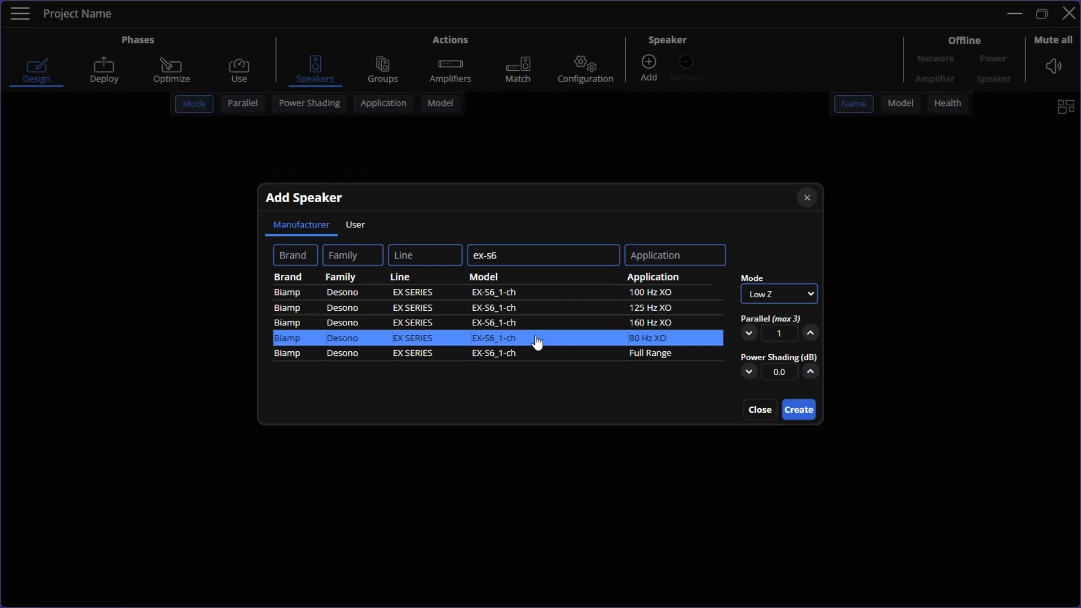
left_click(816, 300)
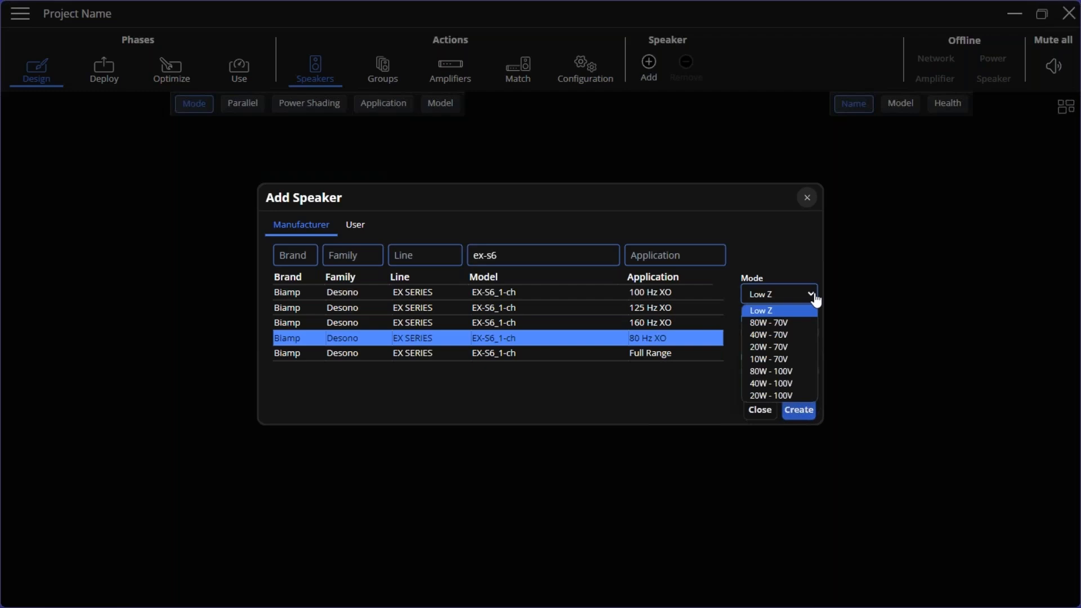
left_click(816, 300)
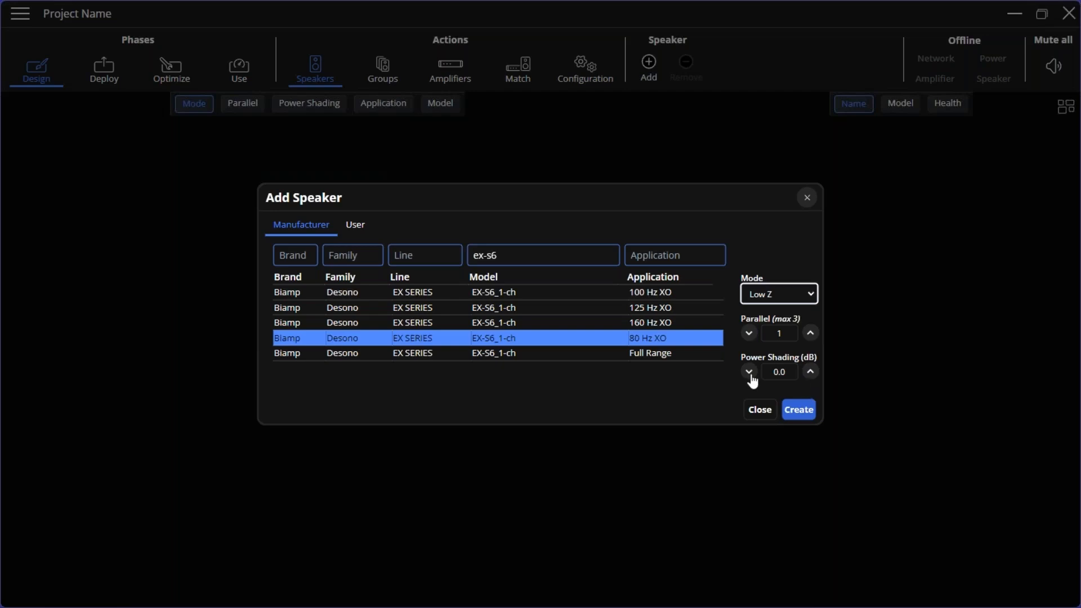
left_click(808, 298)
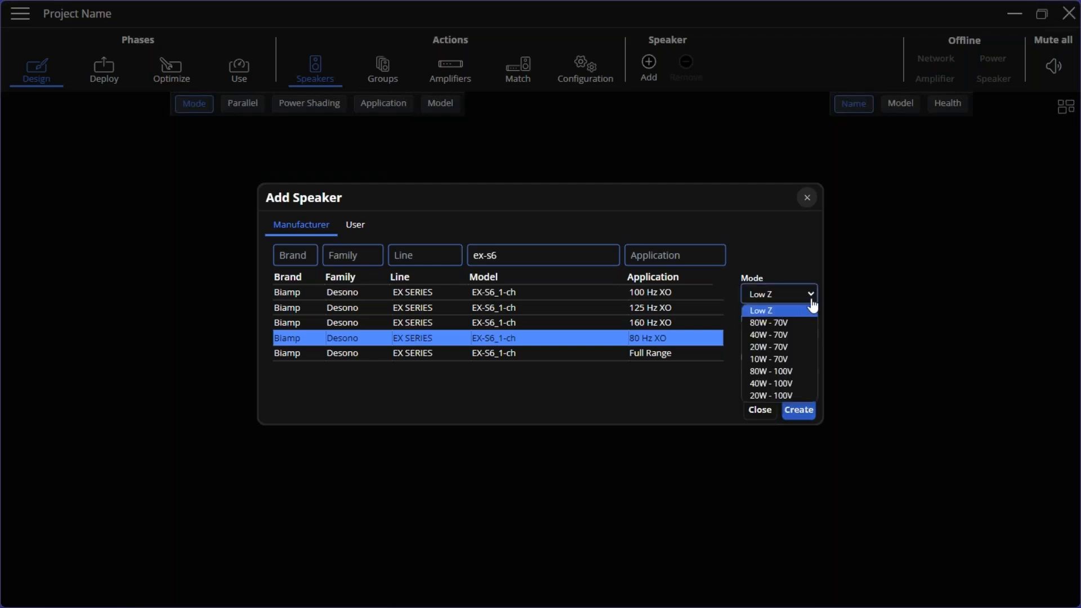
left_click(793, 336)
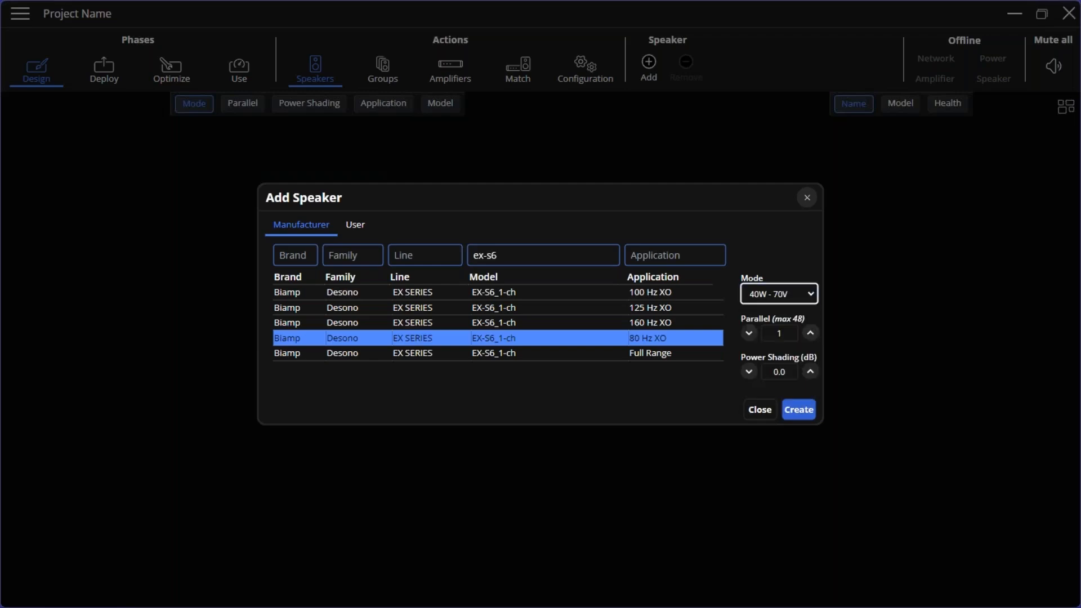
left_click(811, 333)
left_click(799, 411)
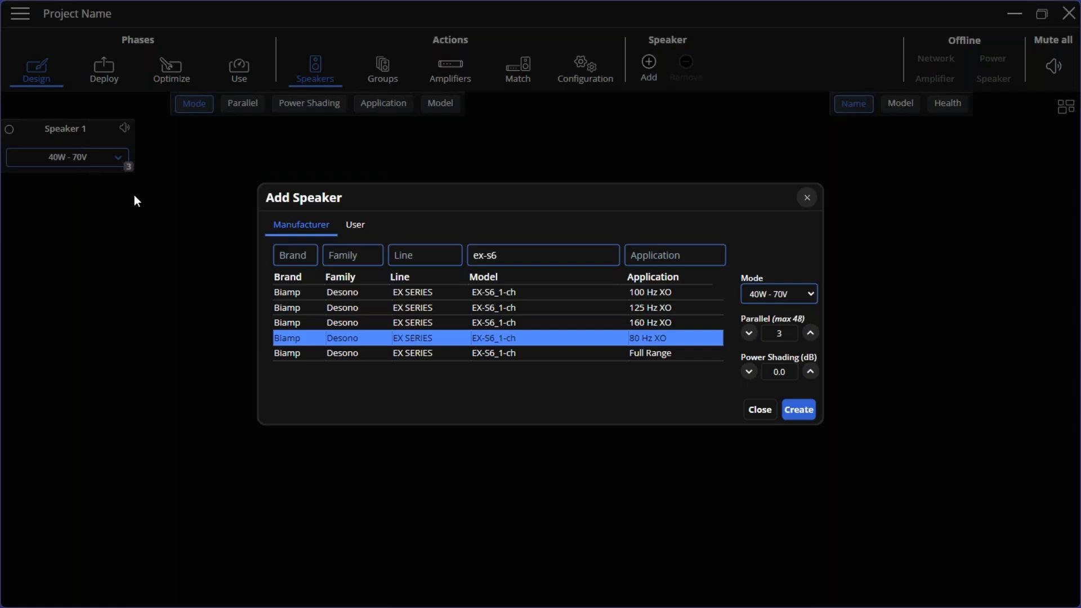
left_click(807, 197)
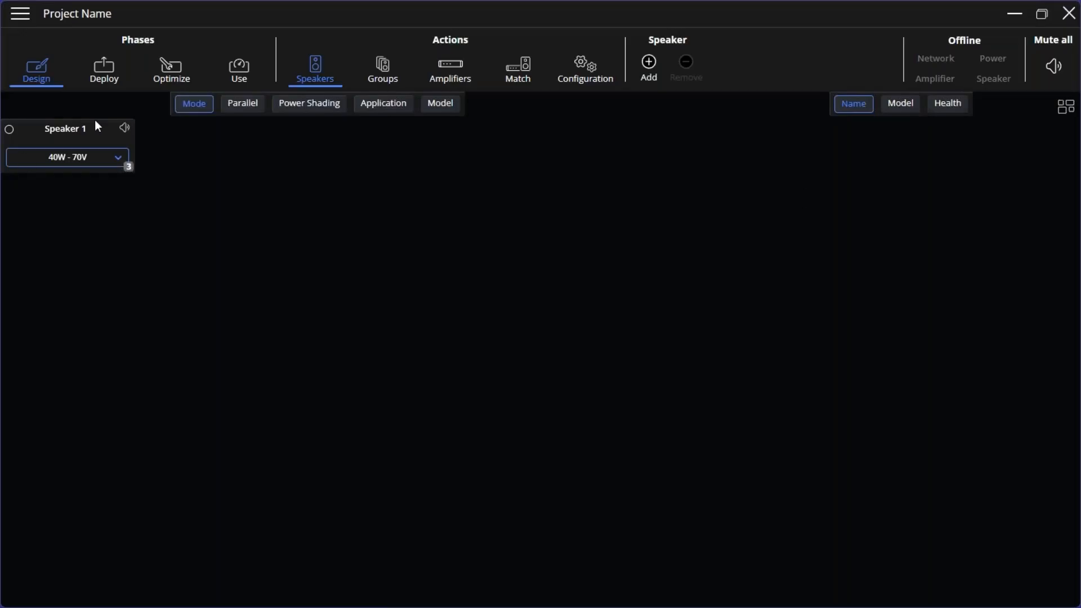
Rename the new EX-S6 speaker as "Room 1"
double_click(79, 128)
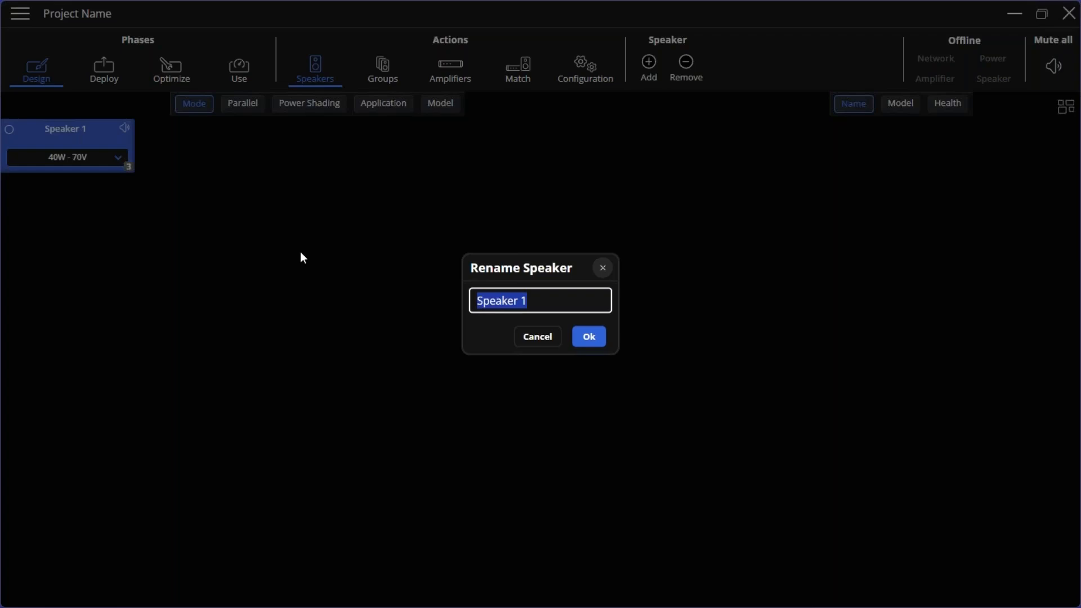
type("Rom")
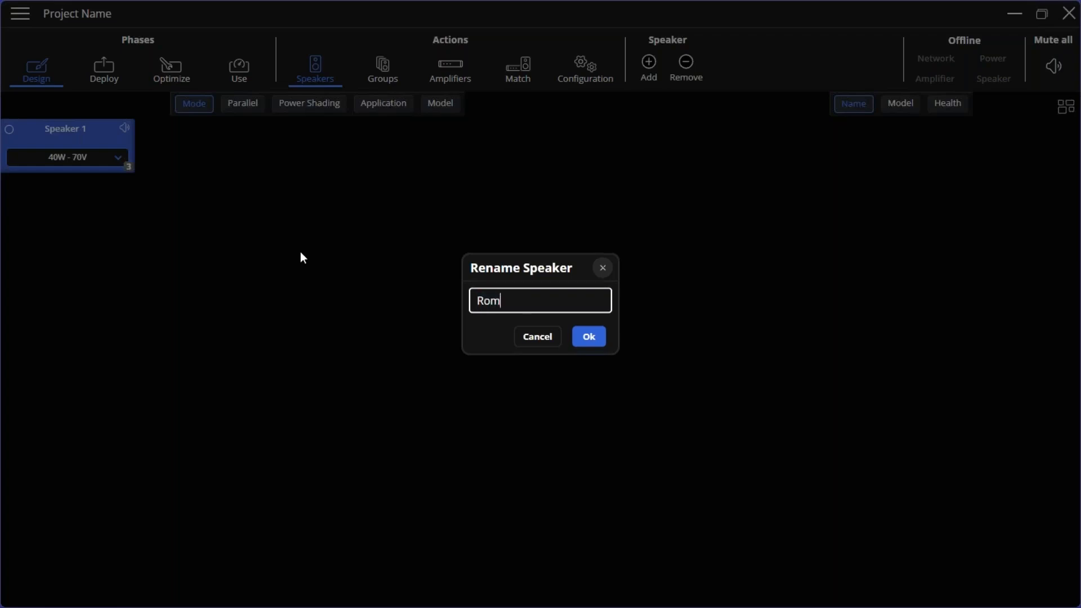
key("BackSpace")
key("BackSpace")
type("oom1")
key("BackSpace")
type("1")
left_click(590, 338)
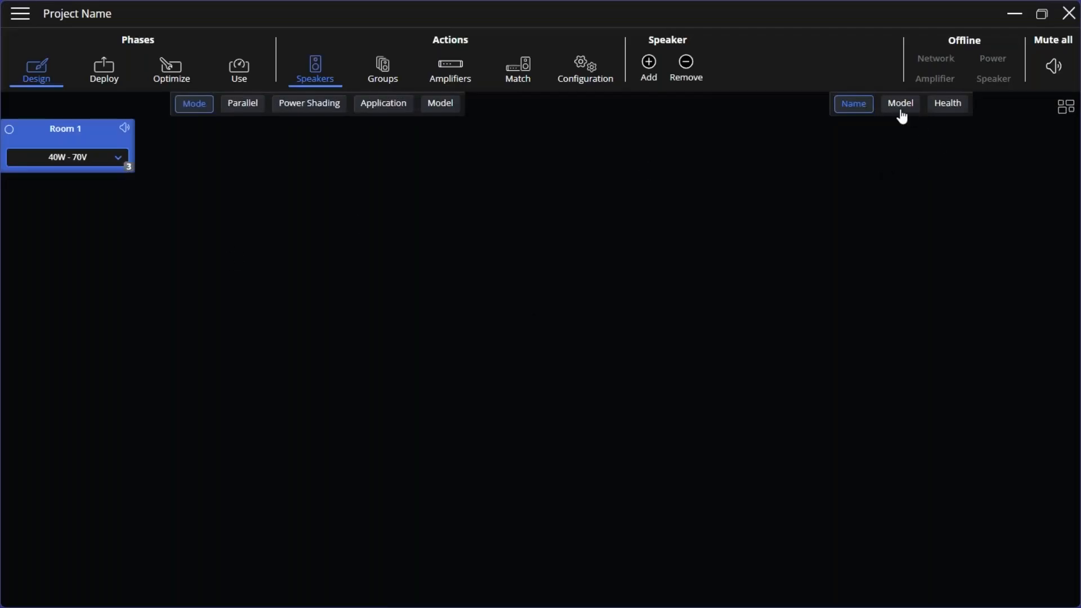
Switch the speaker labels between name and model, leaving them set to show the model
left_click(901, 104)
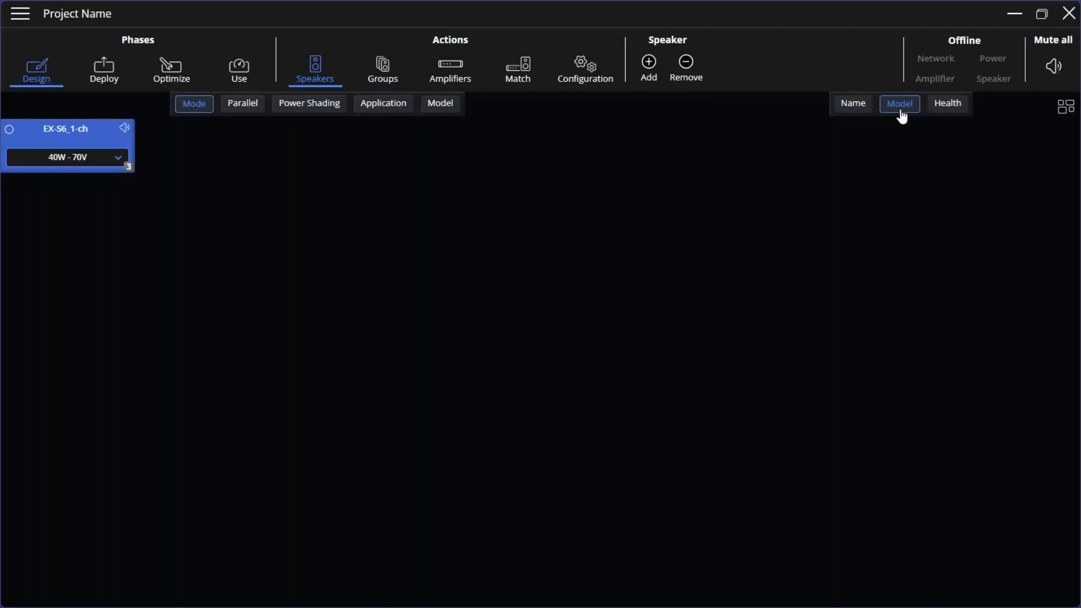
left_click(853, 106)
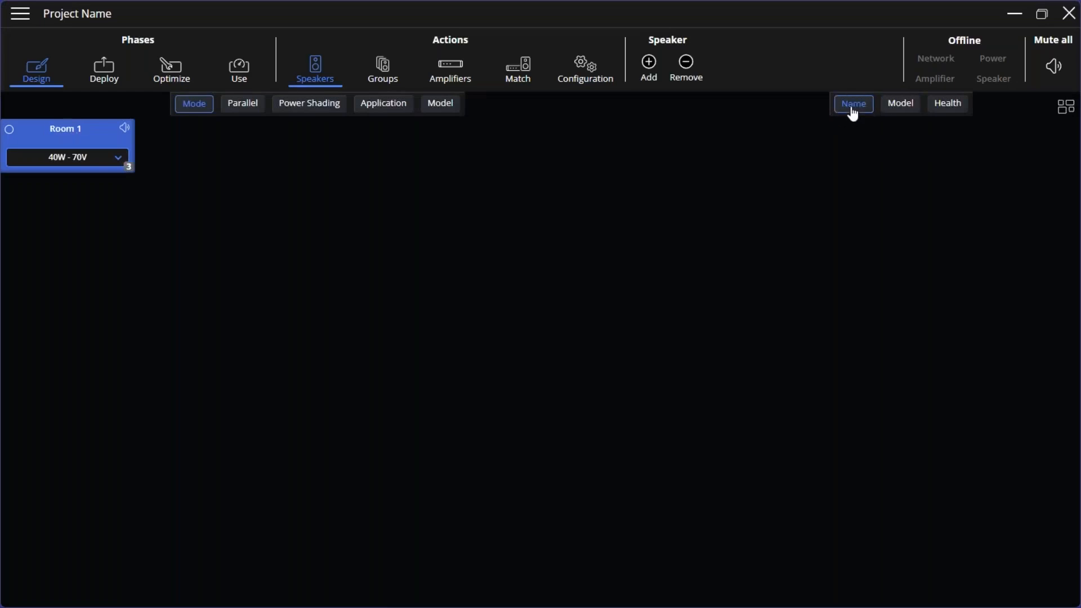
left_click(911, 104)
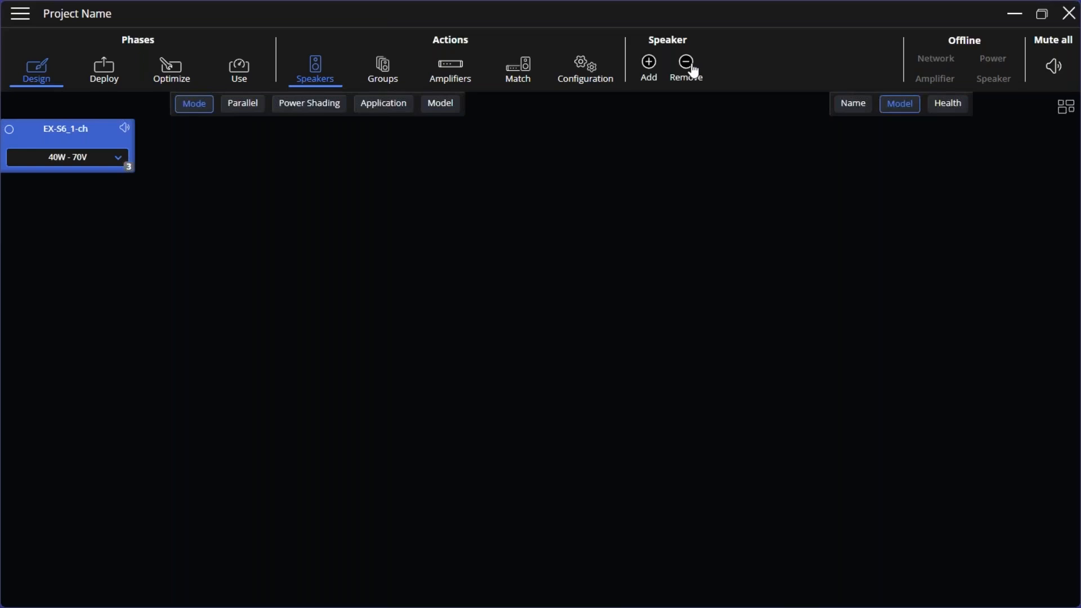
Start adding another speaker and filter the manufacturer models by "ex-s10"
left_click(649, 78)
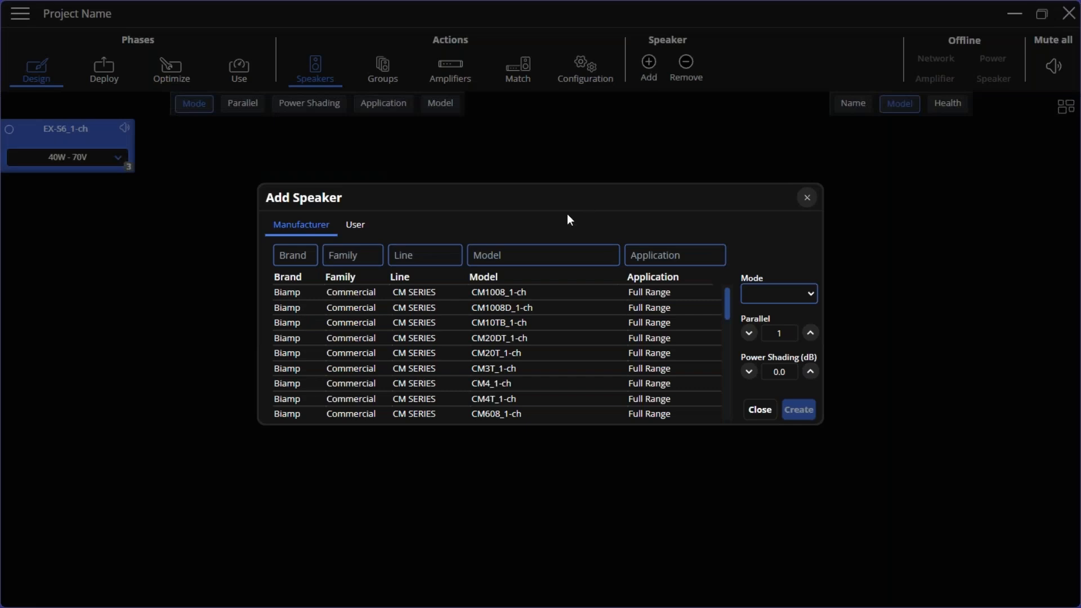
left_click(557, 255)
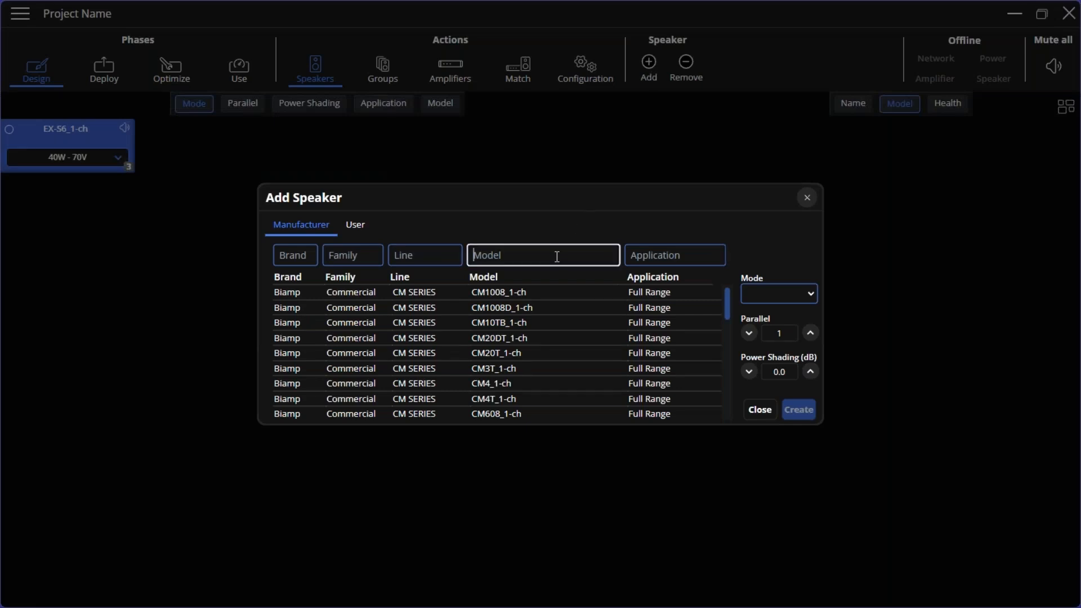
type("deson")
key("BackSpace")
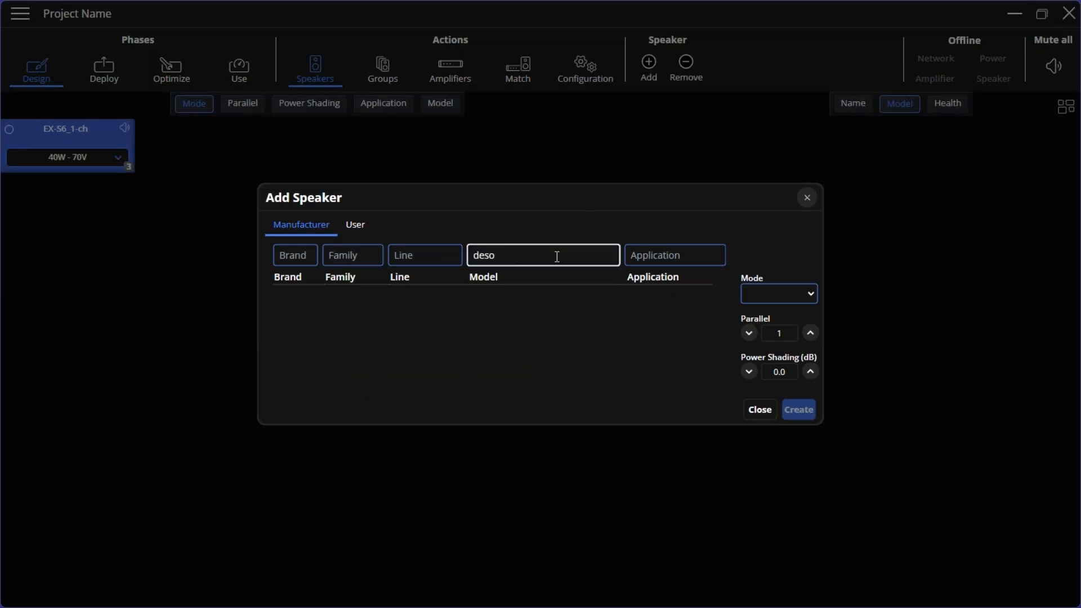
key("BackSpace")
key("BackSpace")
key("BackSpace")
key("BackSpace")
type("e")
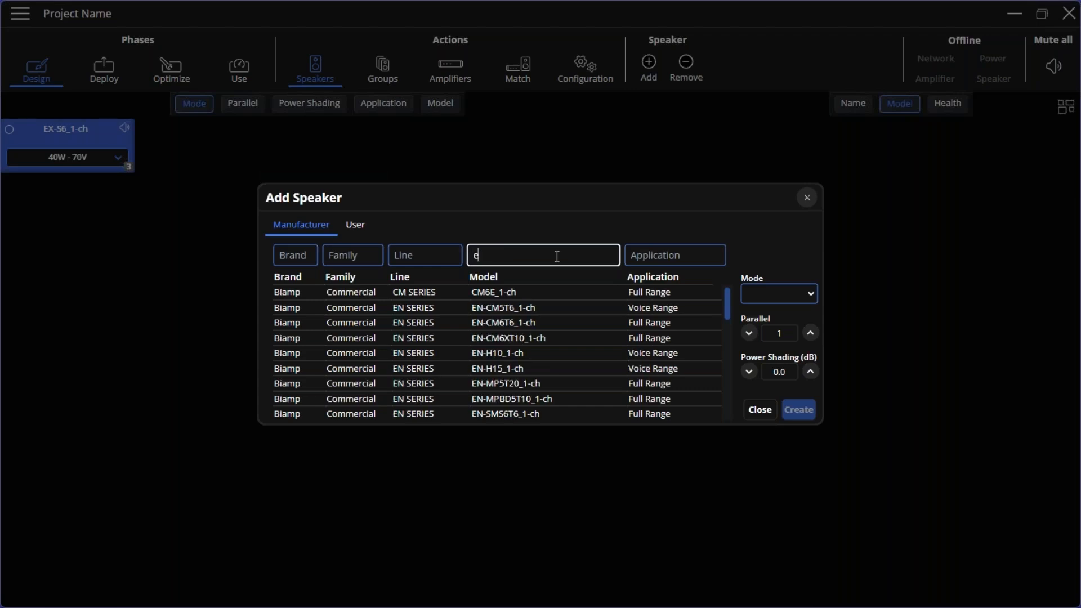
type("x-s10")
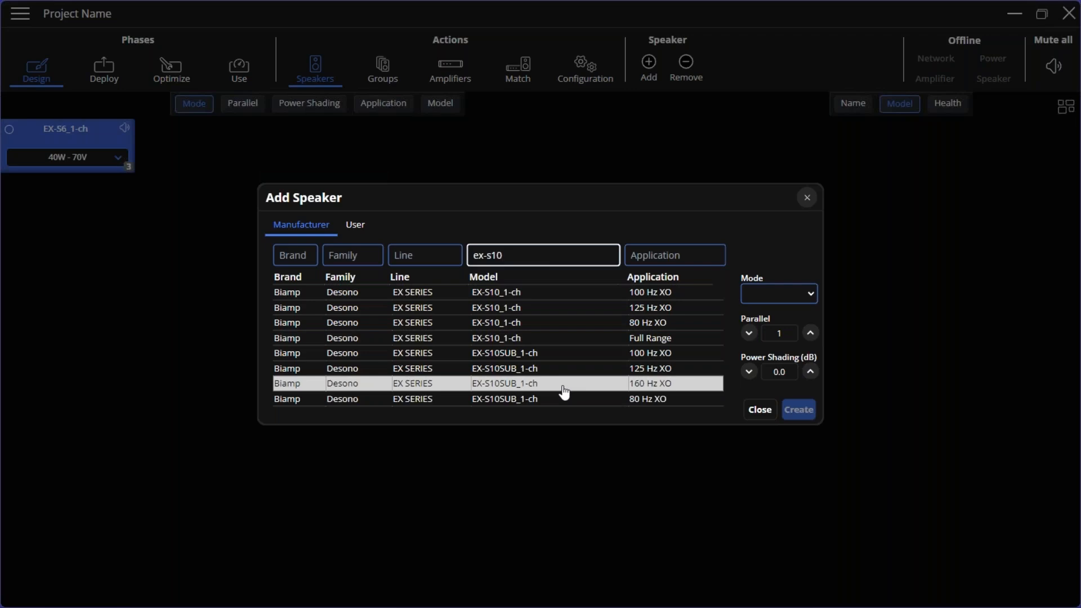
Create an EX-S10SUB_1-ch speaker with the 80 Hz XO application, Low Z mode and 2 units in parallel
left_click(565, 405)
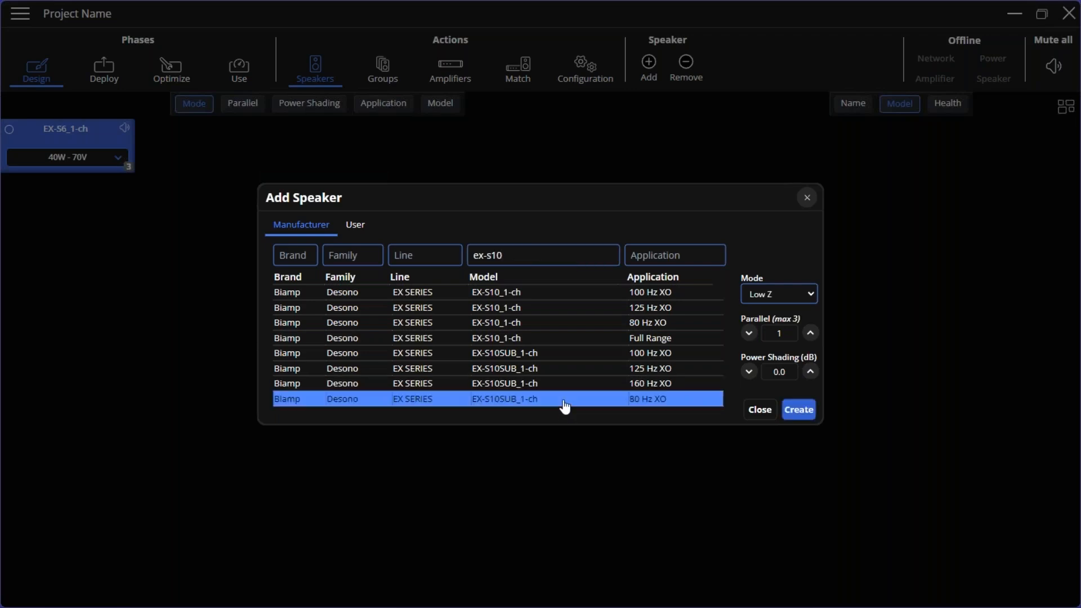
left_click(810, 333)
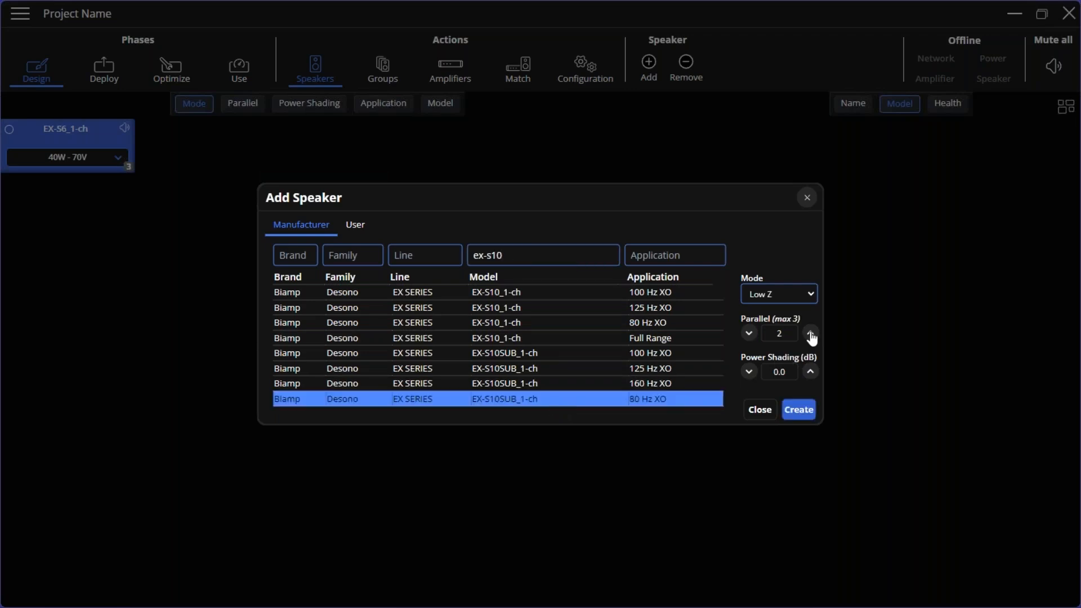
left_click(808, 415)
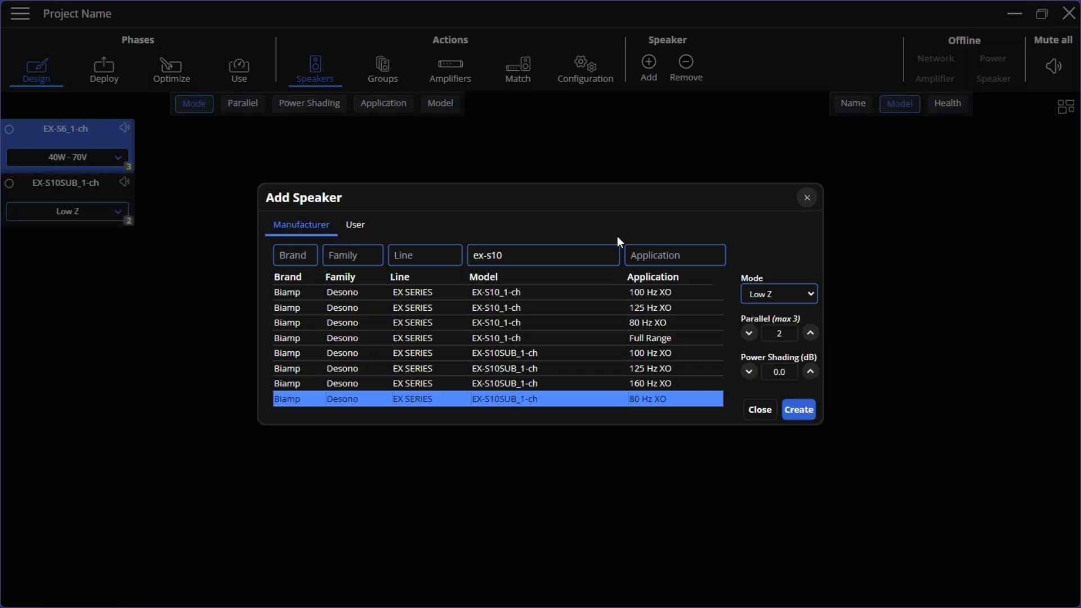
Filter the manufacturer models by "ex-s6" and choose the EX-S6_1-ch with the Full Range application
triple_click(550, 255)
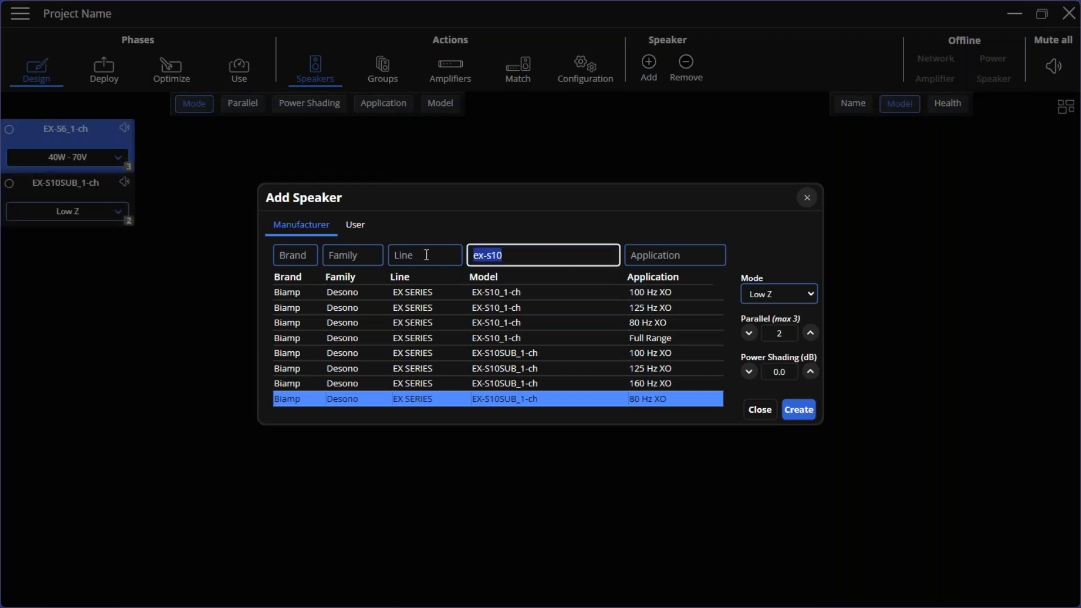
type("ex")
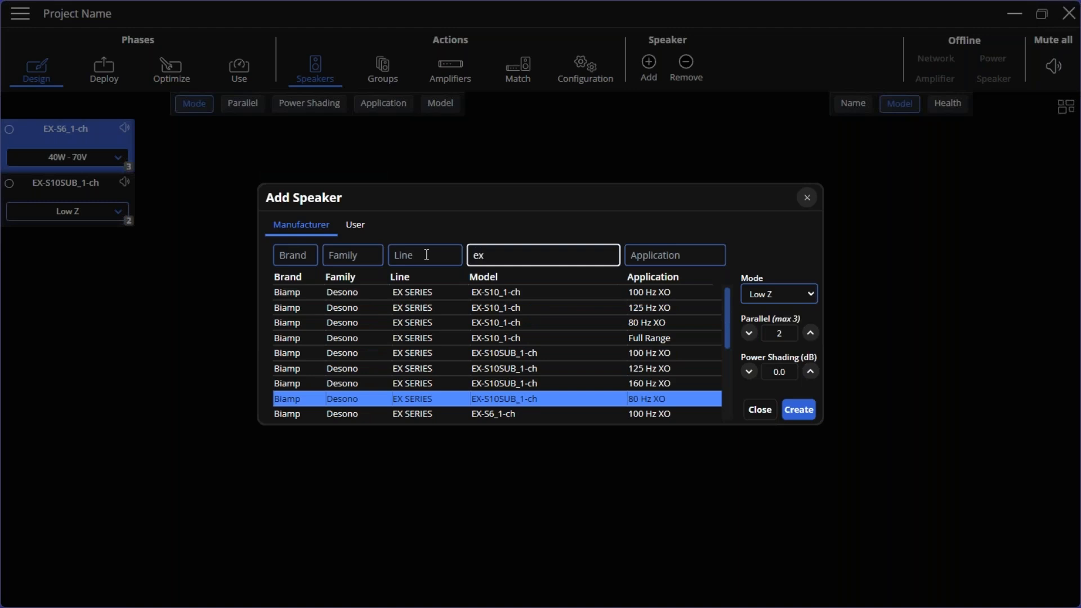
type("-s6")
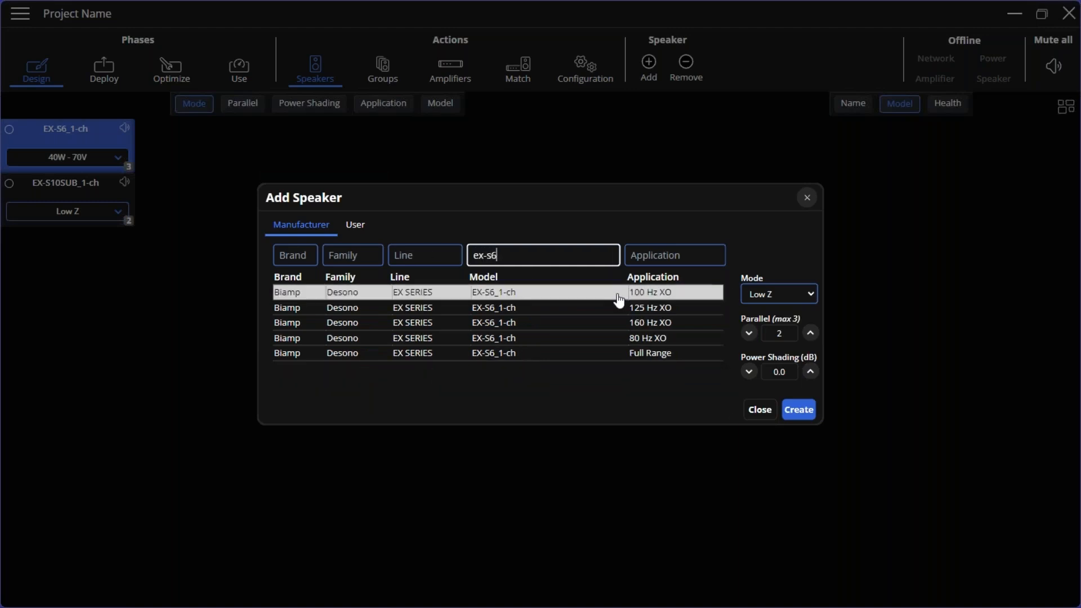
left_click(620, 353)
Create two separate EX-S6_1-ch Full Range speakers, each in 40W - 70V mode with 6 units in parallel, and finish adding speakers
left_click(817, 296)
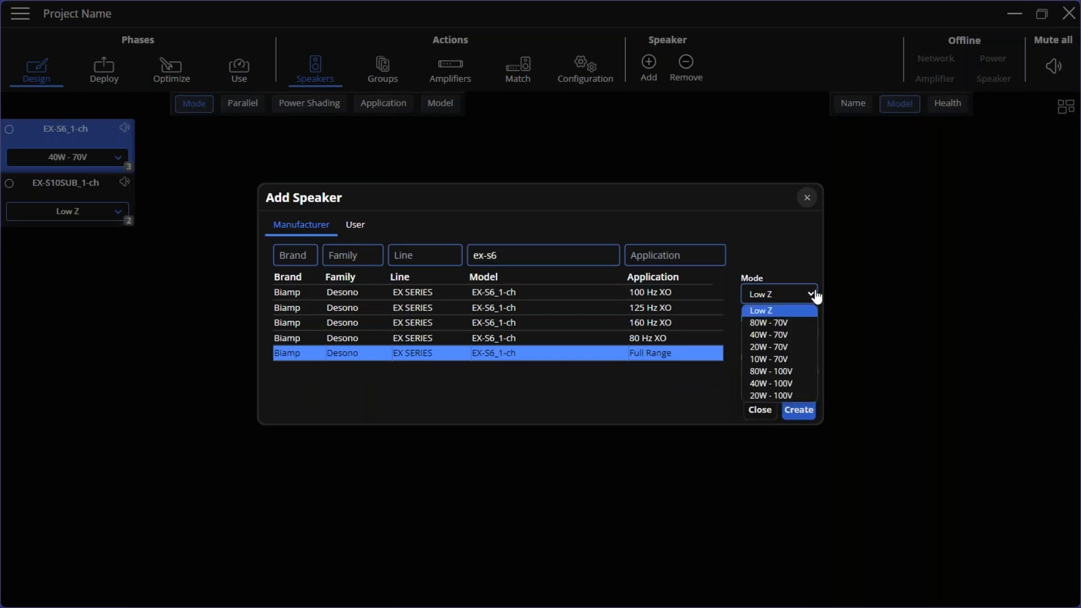
left_click(788, 336)
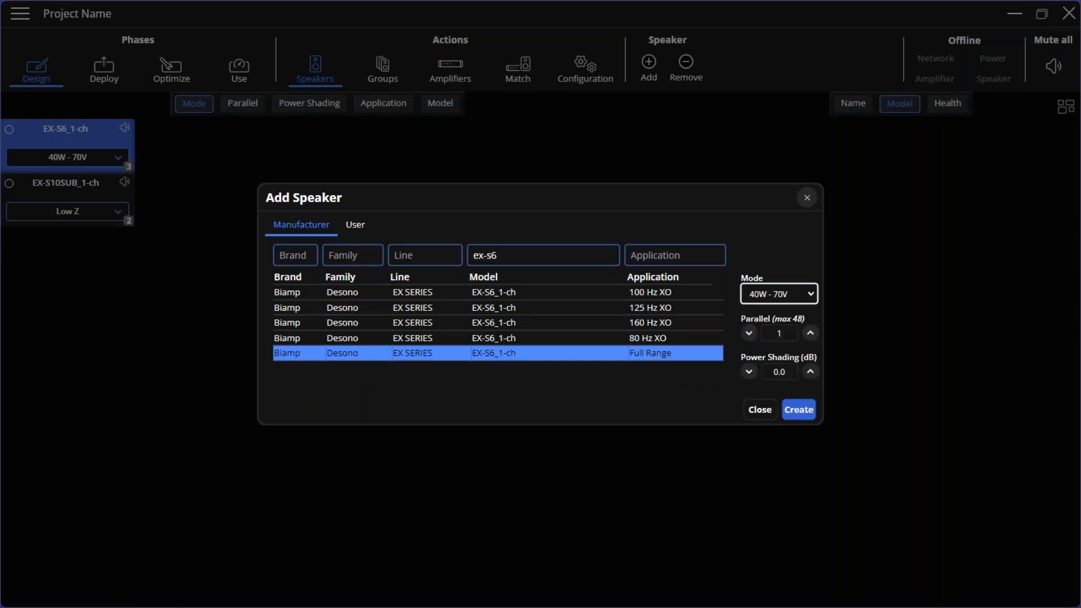
left_click(811, 334)
left_click(811, 333)
left_click(810, 333)
left_click(811, 335)
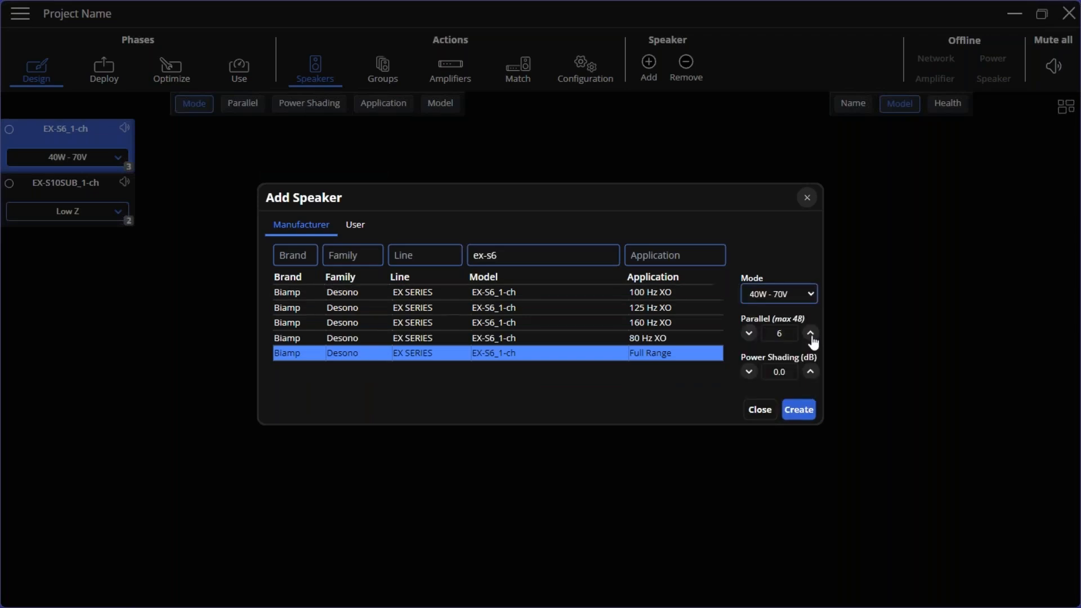
left_click(807, 414)
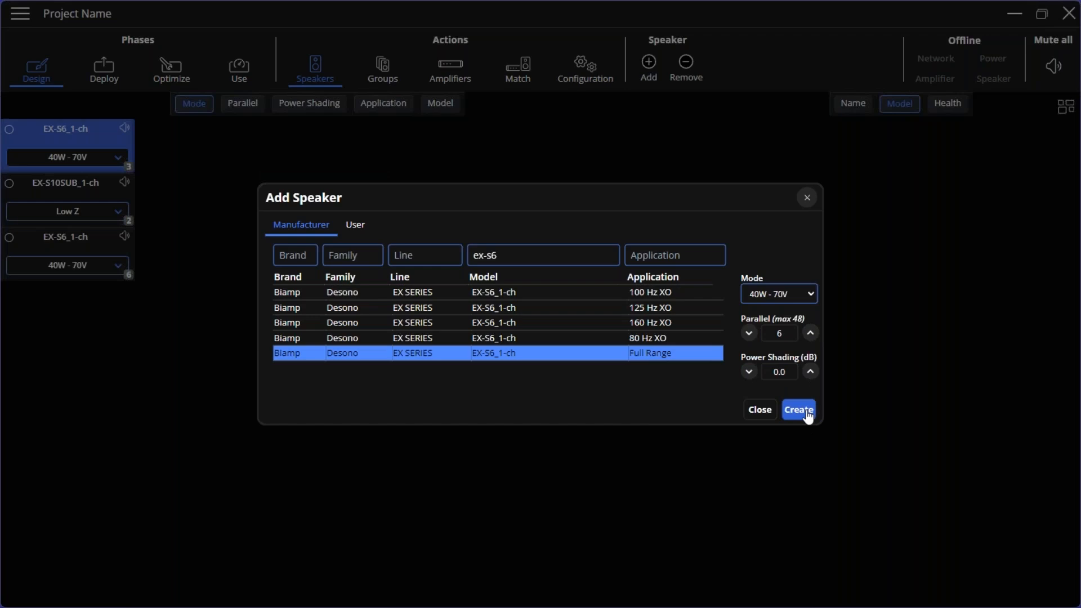
left_click(807, 414)
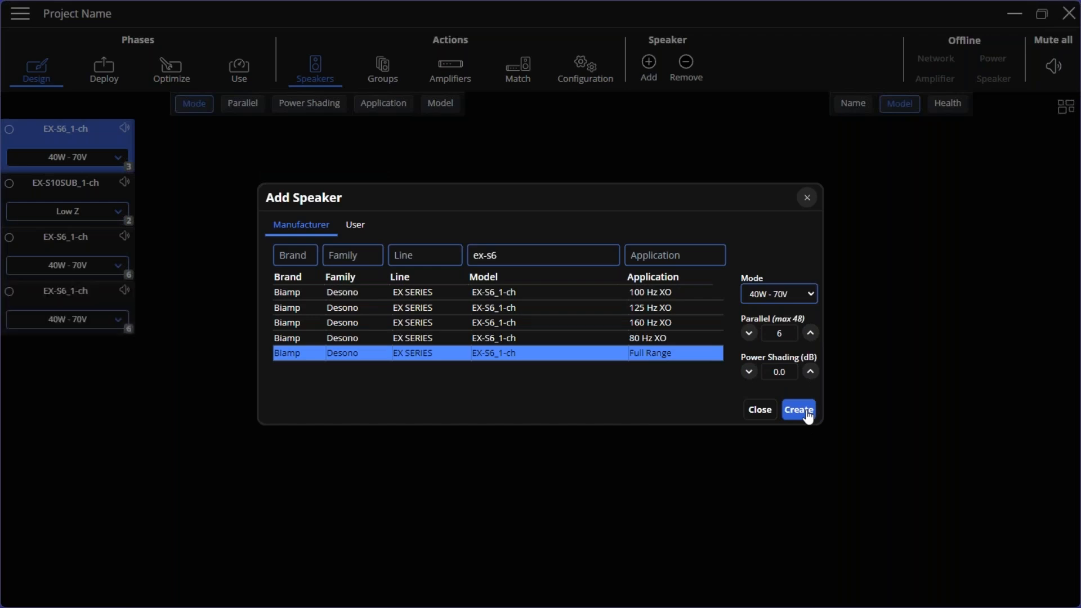
left_click(807, 198)
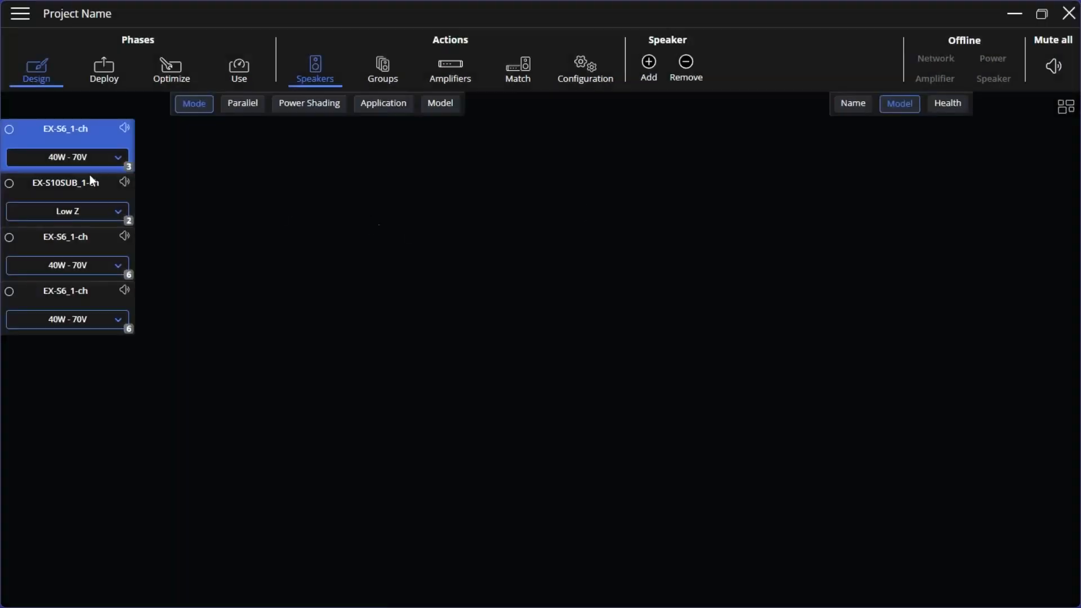
Label the speakers by name and rename the Low Z subwoofer speaker as "Room 1"
left_click(856, 105)
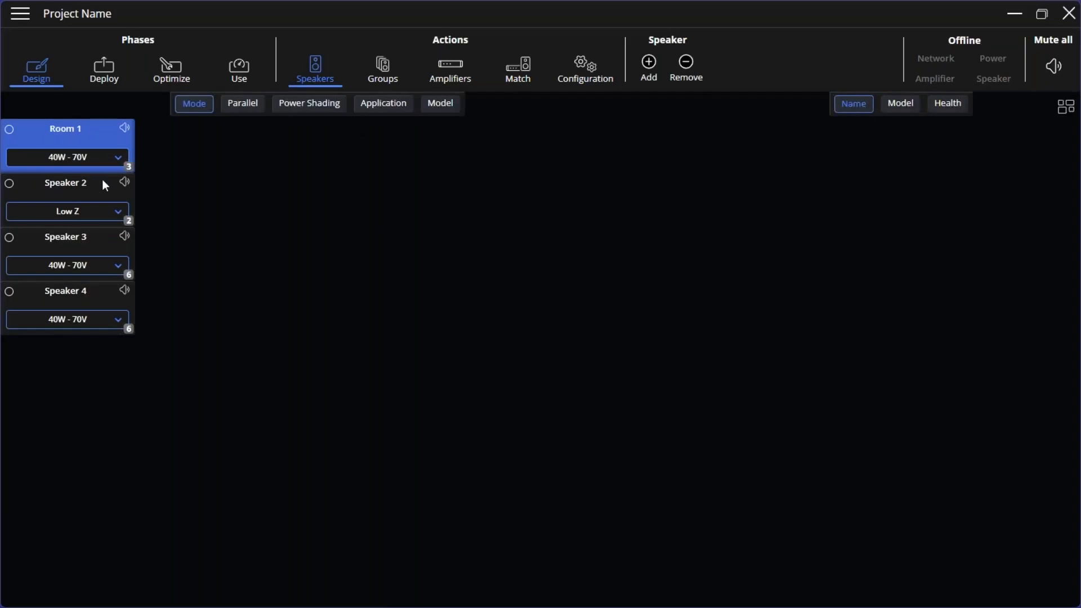
double_click(73, 186)
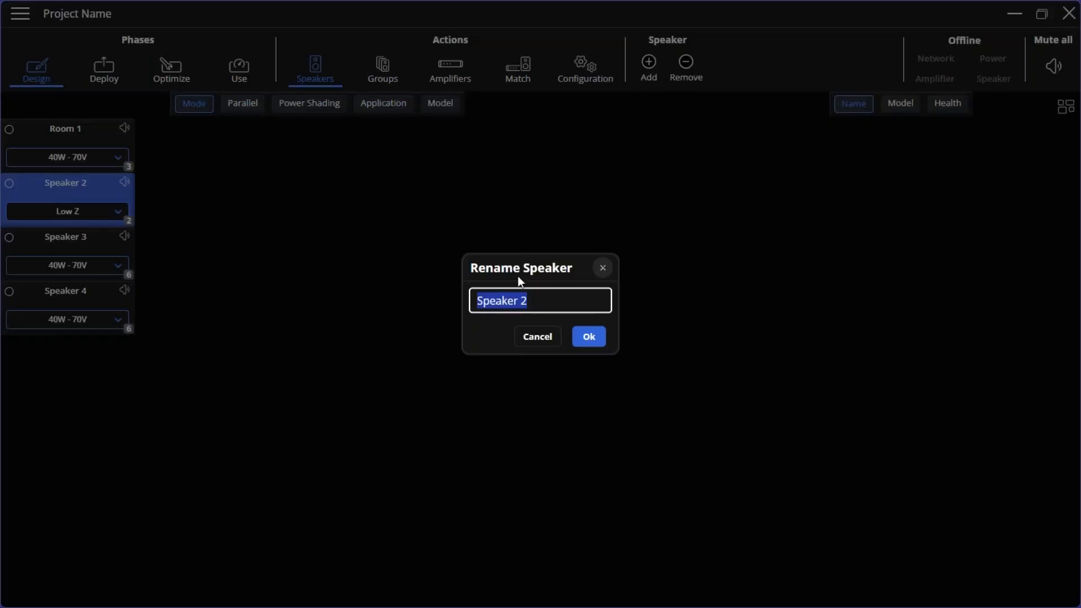
type("Room 1")
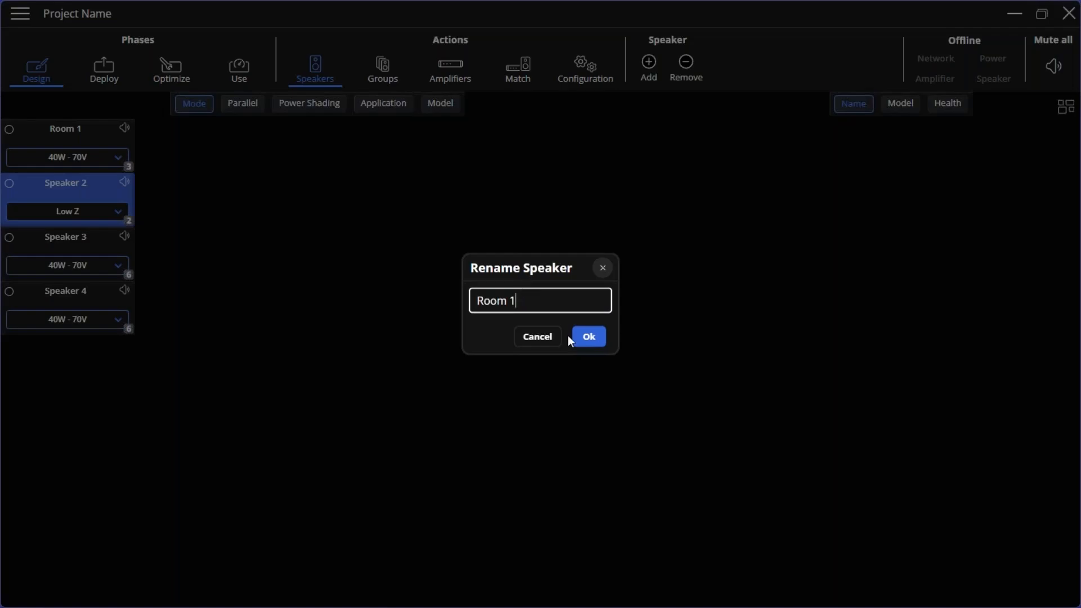
left_click(591, 340)
Rename the third speaker, the first of the six-unit EX-S6 entries, as "Room 2"
double_click(100, 237)
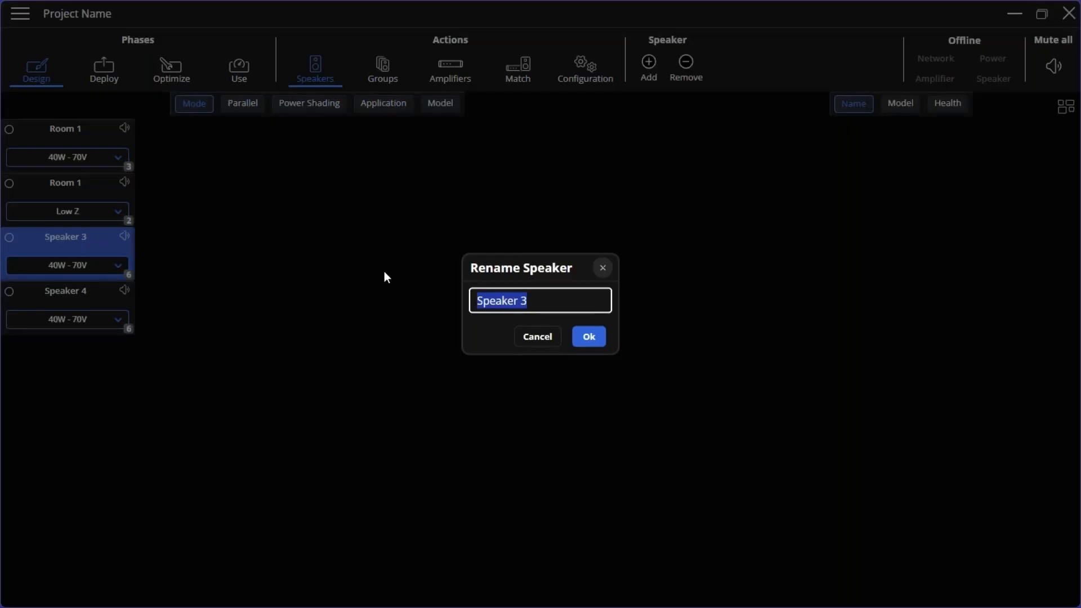
type("Room 1")
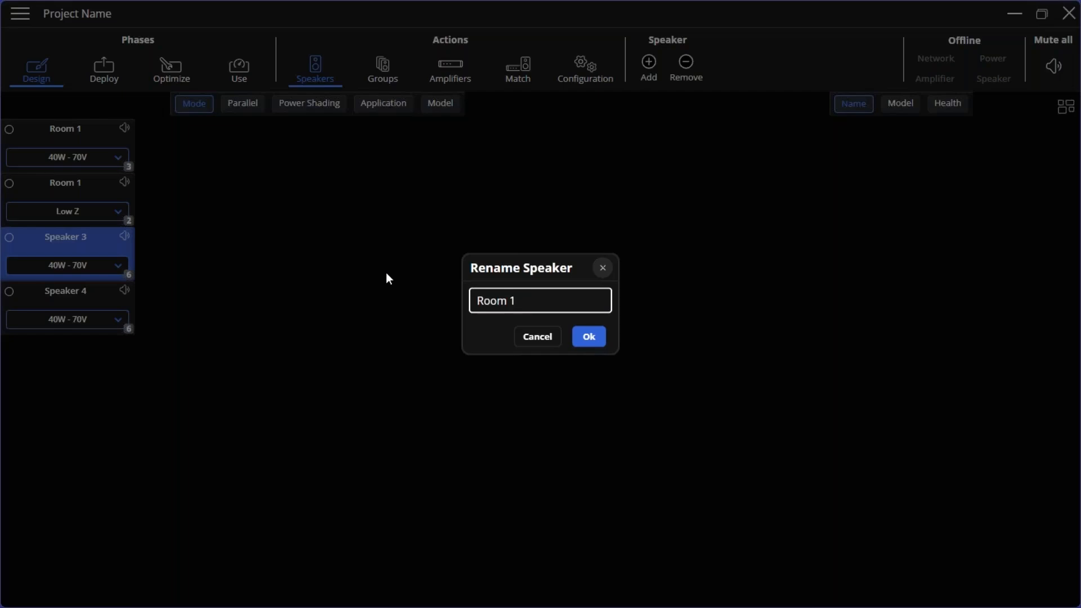
key("BackSpace")
type("2")
left_click(596, 341)
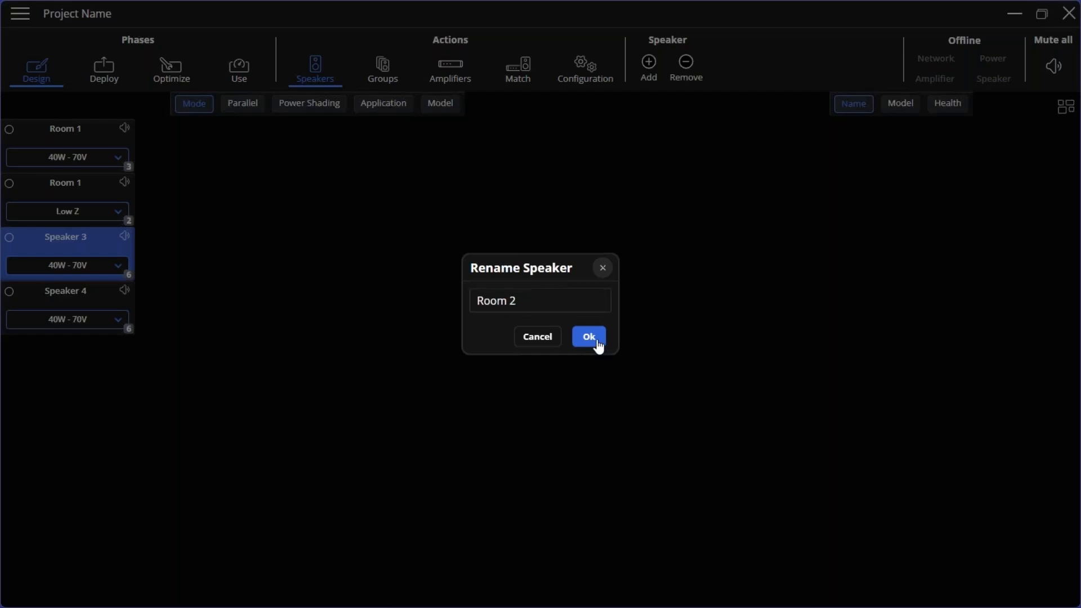
Rename the fourth speaker as "Room 3" and clear the selection
double_click(53, 289)
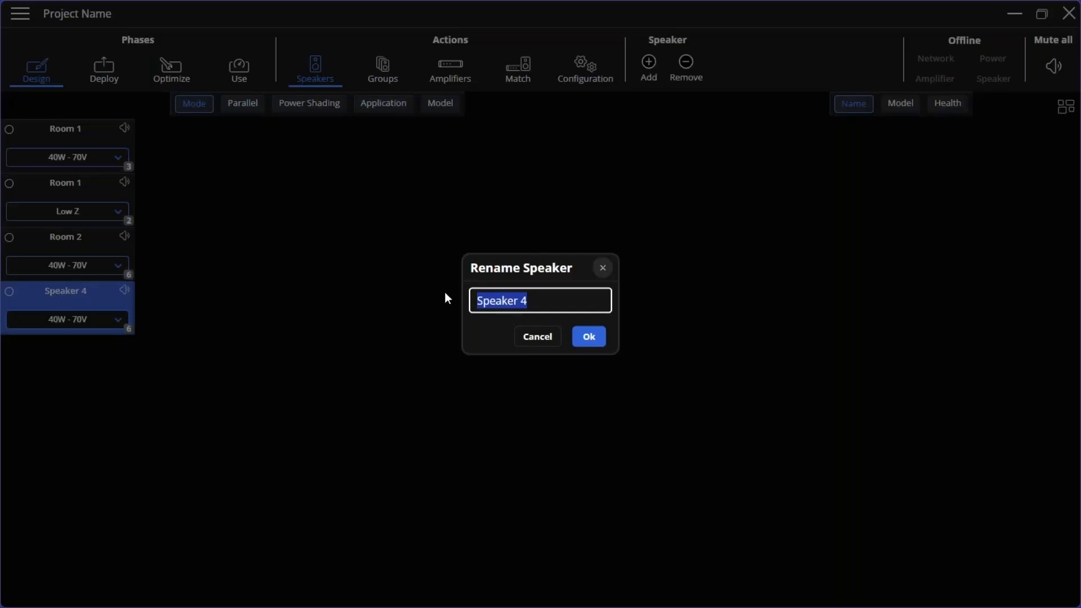
type("Room 3")
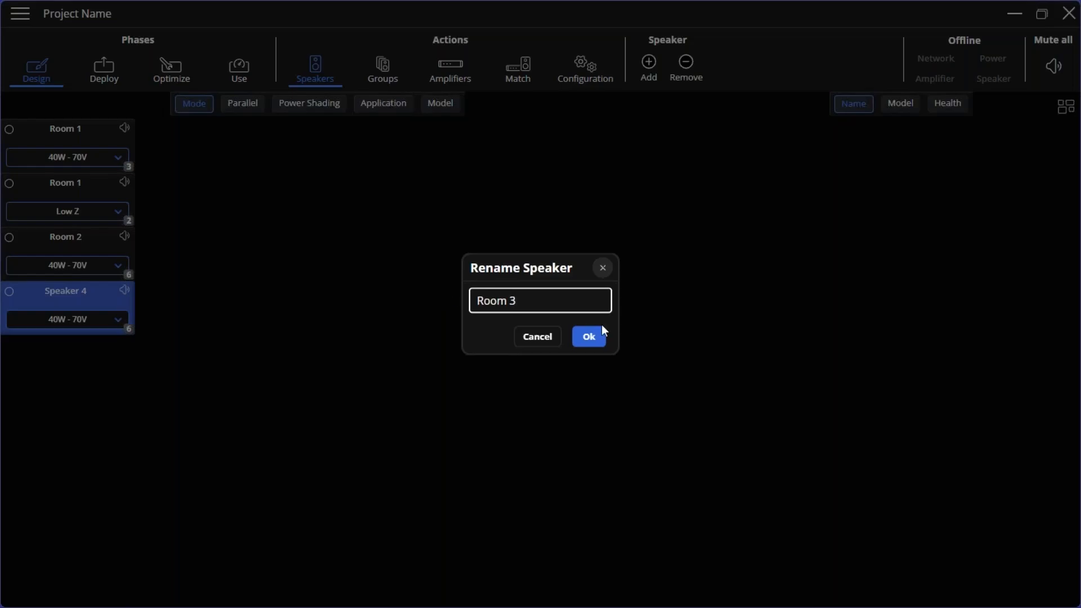
left_click(589, 337)
left_click(131, 405)
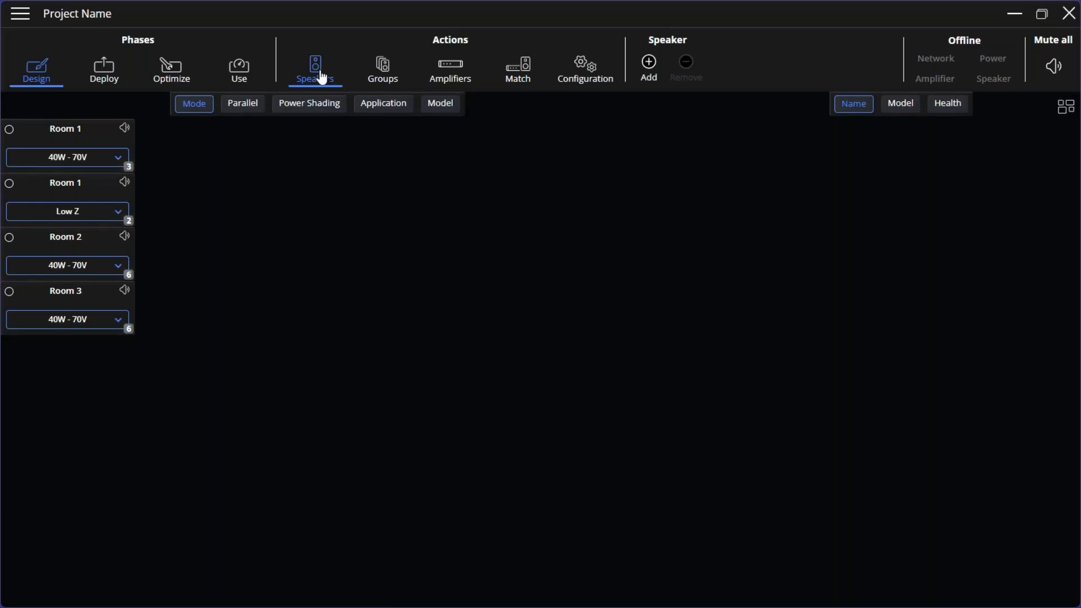
Add a speaker group and assign both Room 1 speakers to it
left_click(384, 68)
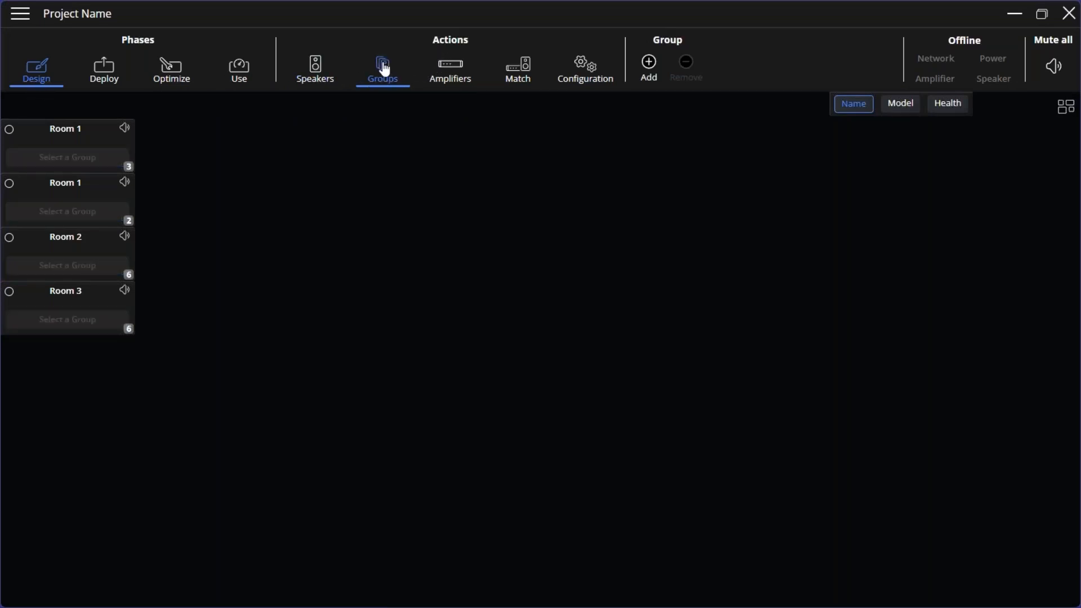
left_click(650, 63)
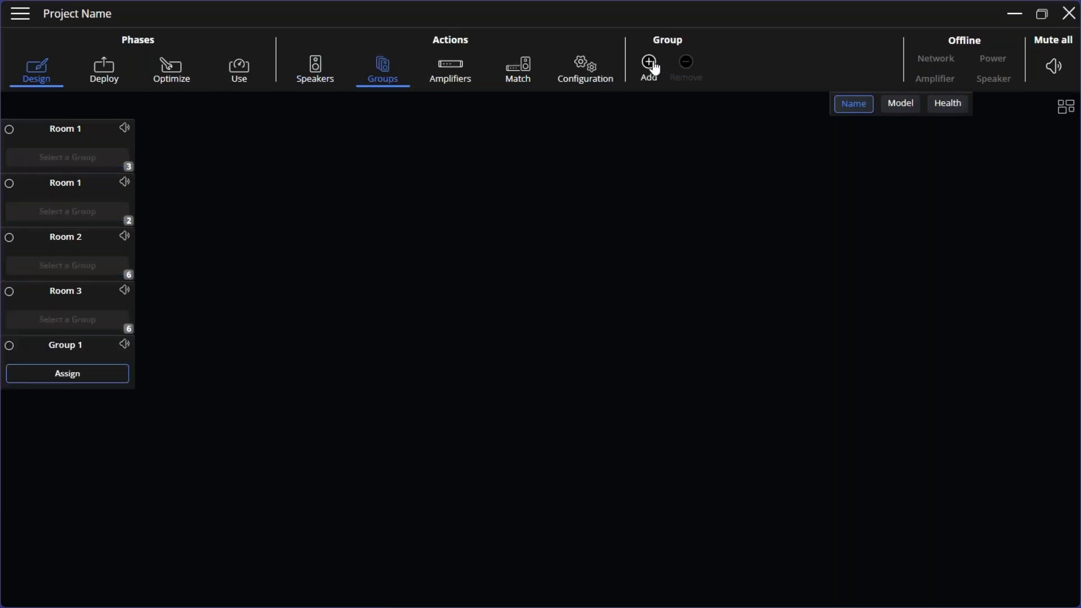
left_click(94, 381)
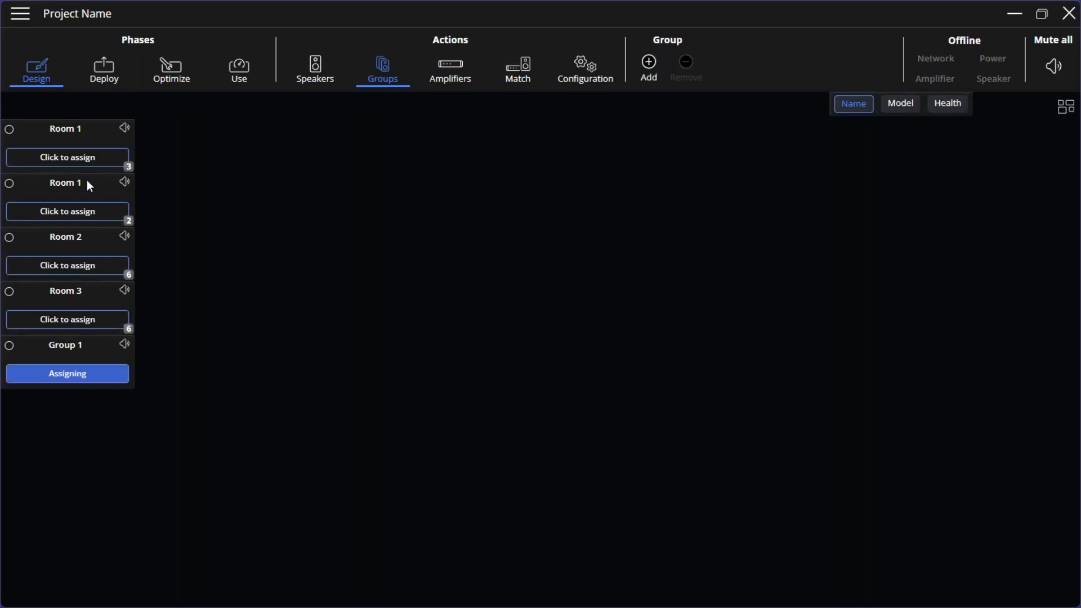
left_click(89, 159)
left_click(84, 212)
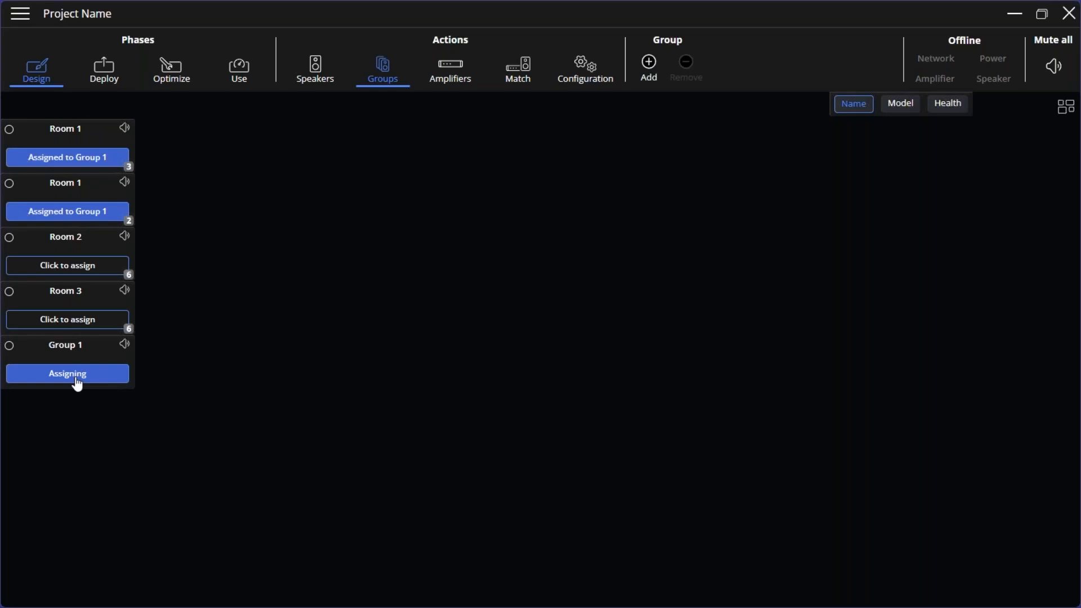
Unassign both Room 1 speakers from the new group and assign them to it again
left_click(73, 214)
left_click(81, 161)
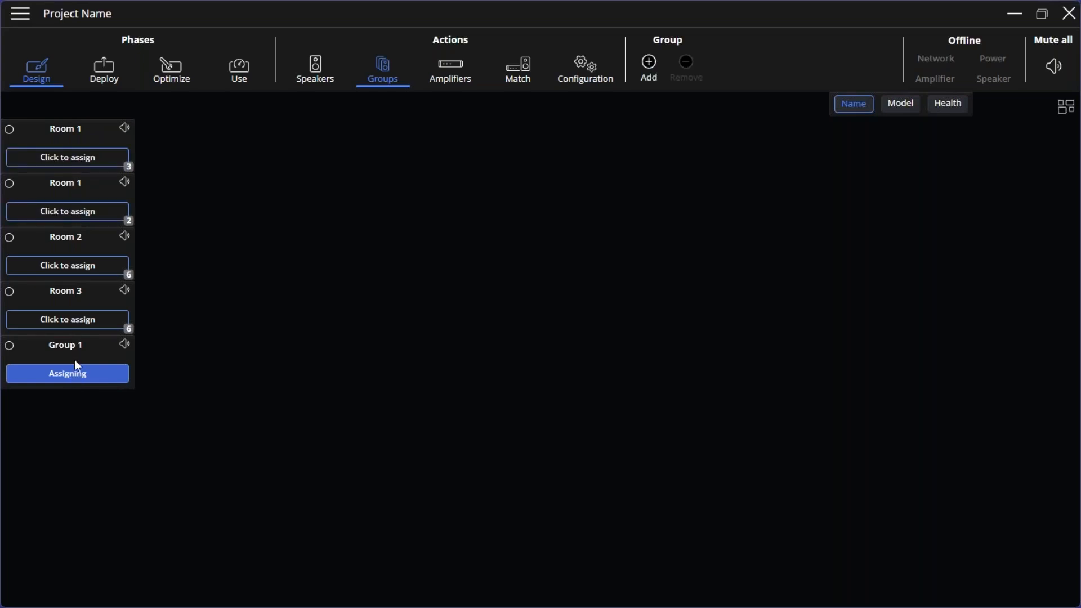
left_click(75, 375)
left_click(75, 376)
left_click(86, 218)
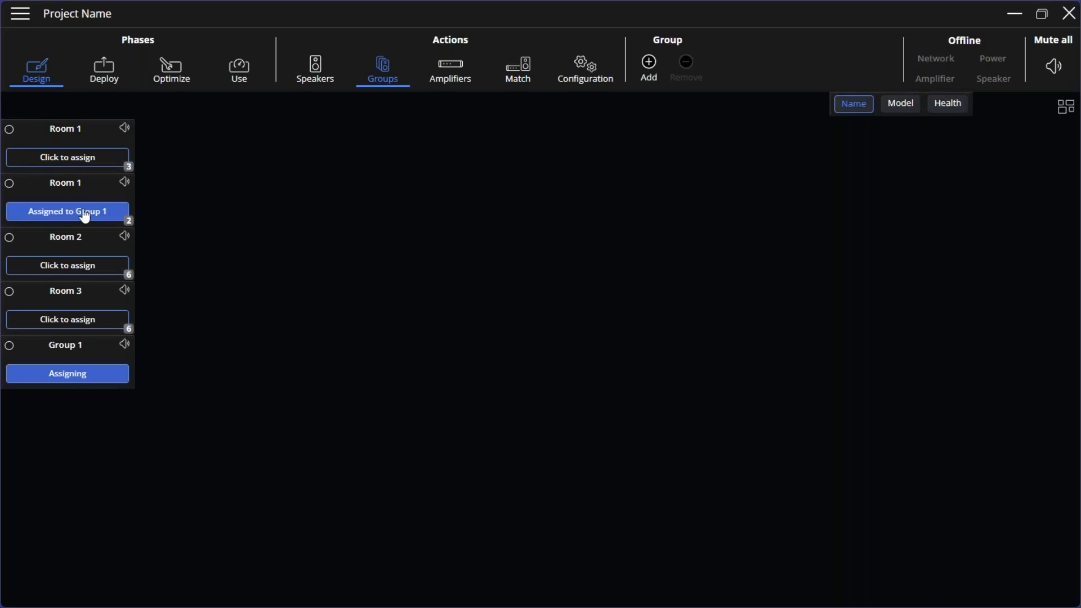
left_click(86, 159)
Finish assigning speakers to the new group and rename the group as "Room 1"
left_click(78, 378)
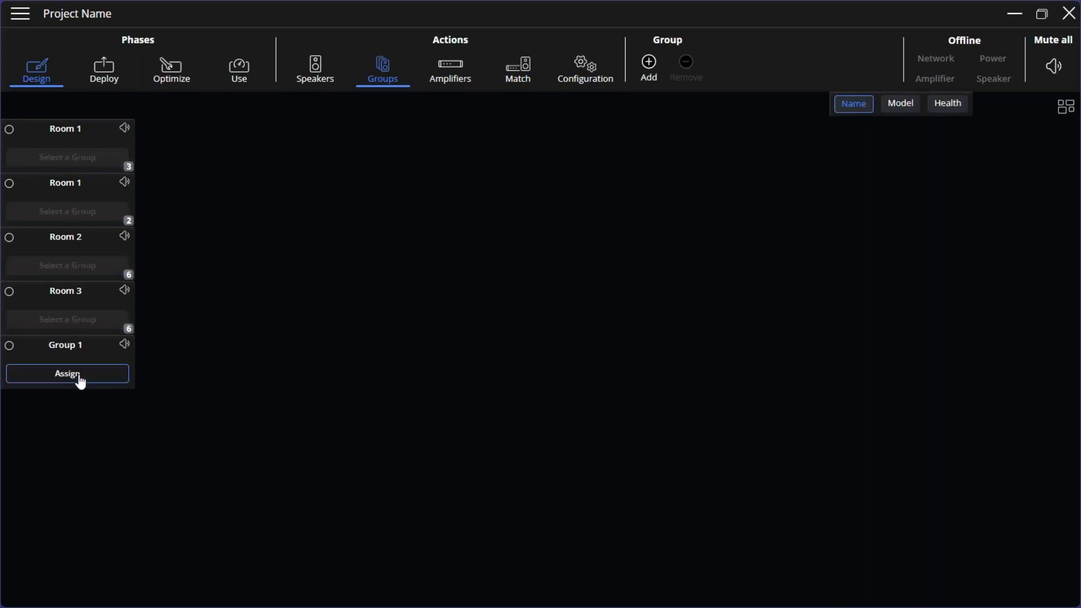
left_click(81, 350)
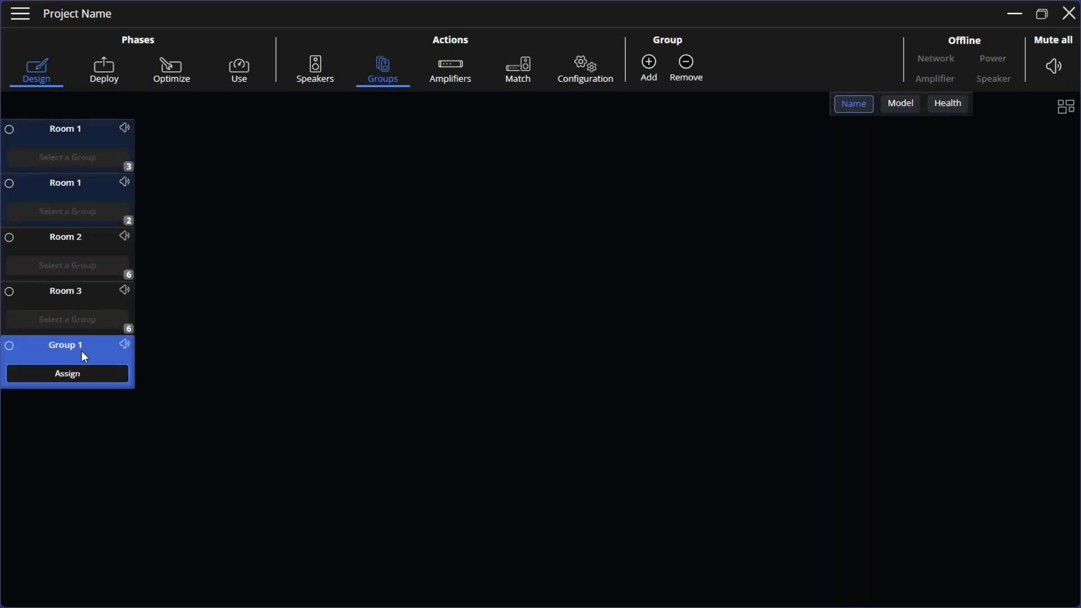
double_click(81, 350)
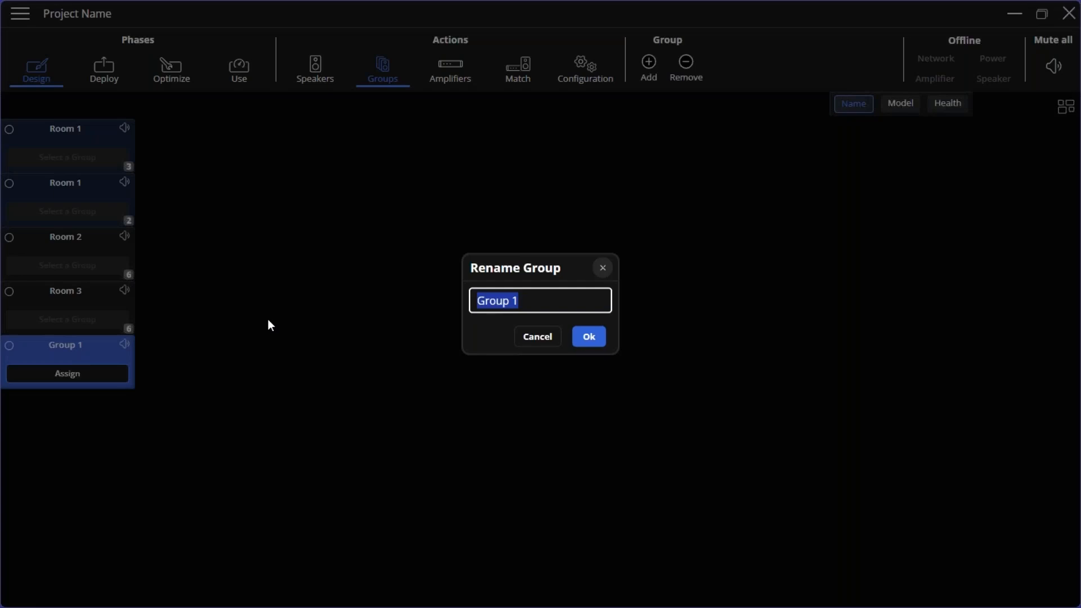
type("Room 1")
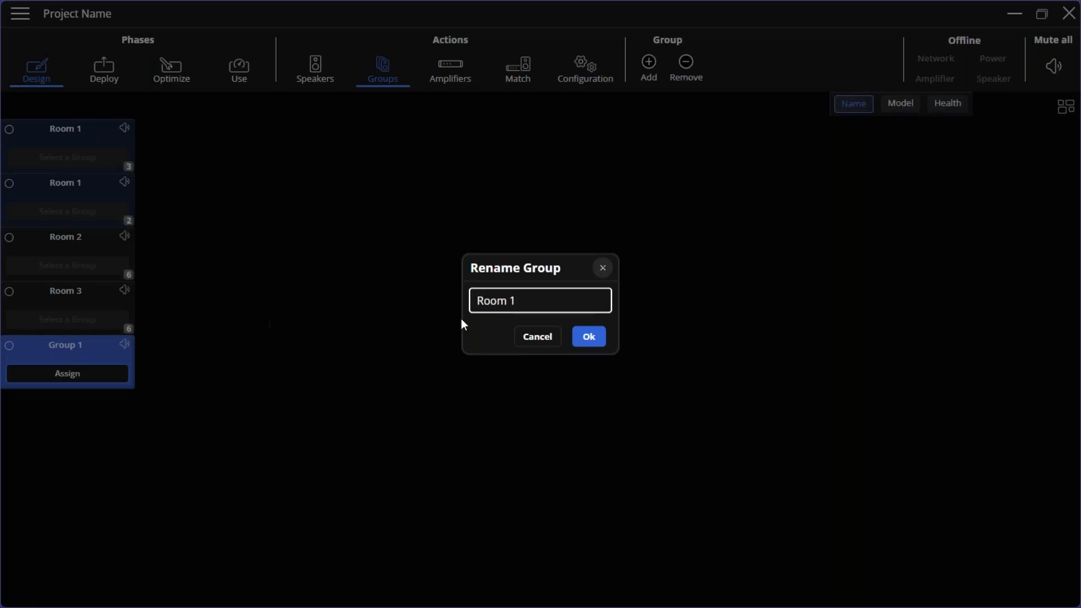
left_click(584, 340)
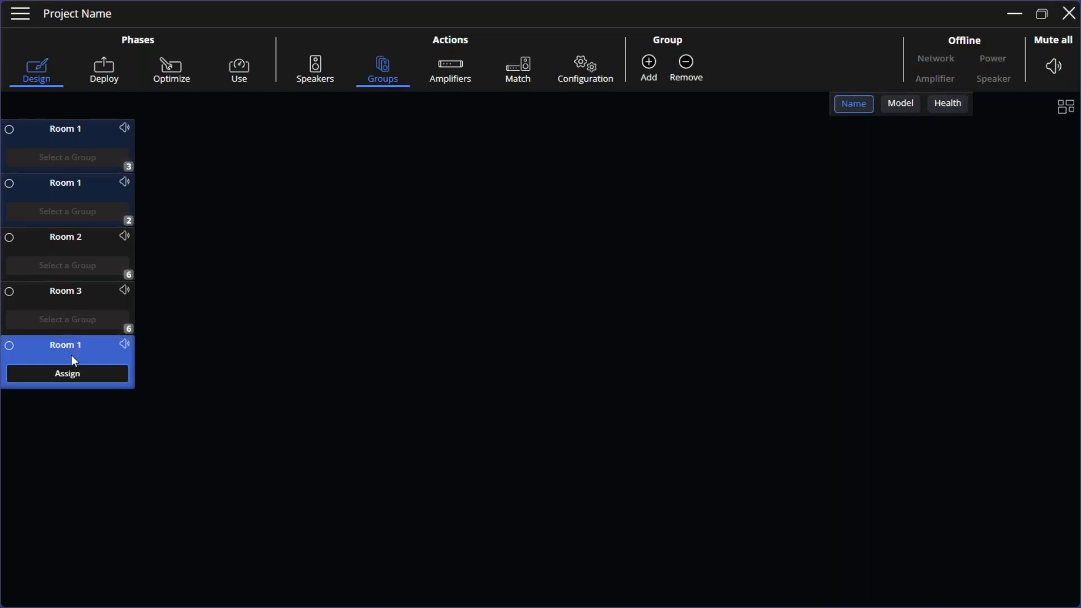
Check the speakers assigned to the Room 1 group, move the group beside the speaker column, and leave assignment mode
left_click(74, 375)
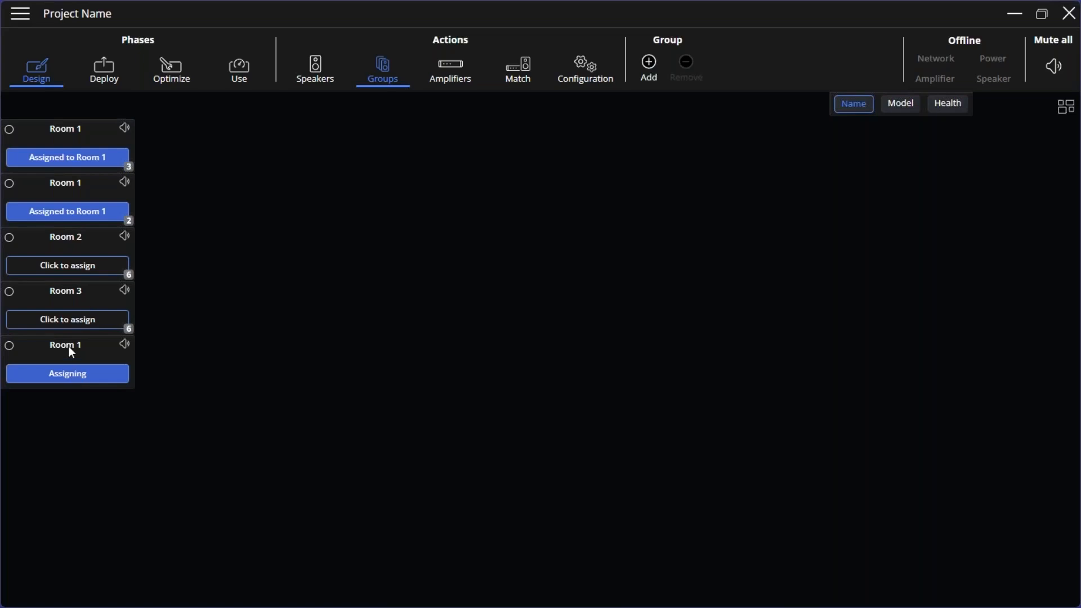
left_click_drag(68, 346, 220, 167)
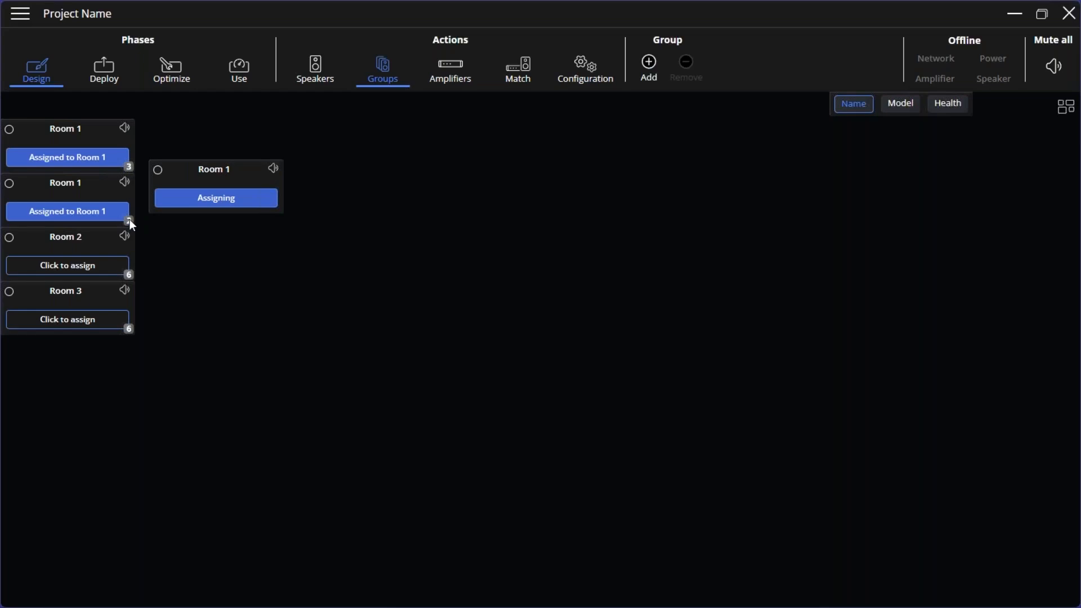
left_click(82, 242)
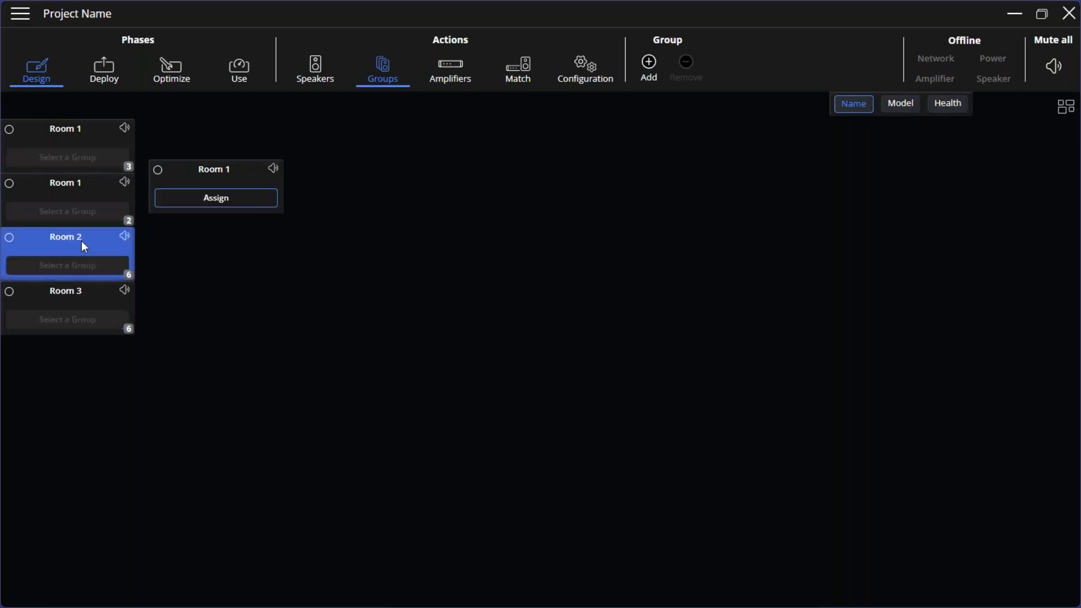
left_click(82, 297)
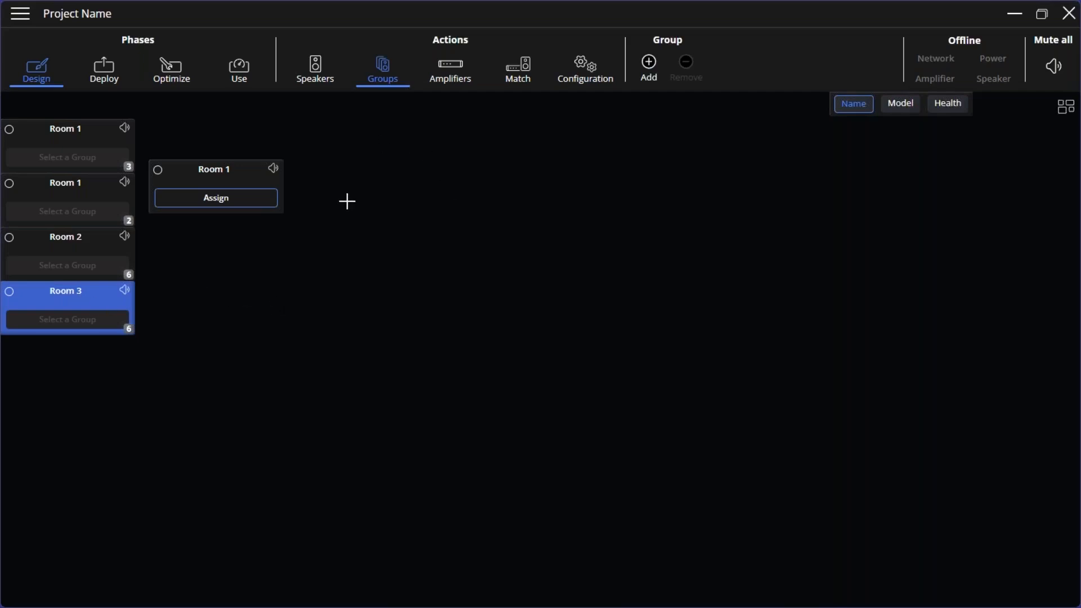
Add an unassigned amplifier rack containing one Voltera D 2400.4 amplifier
left_click(447, 87)
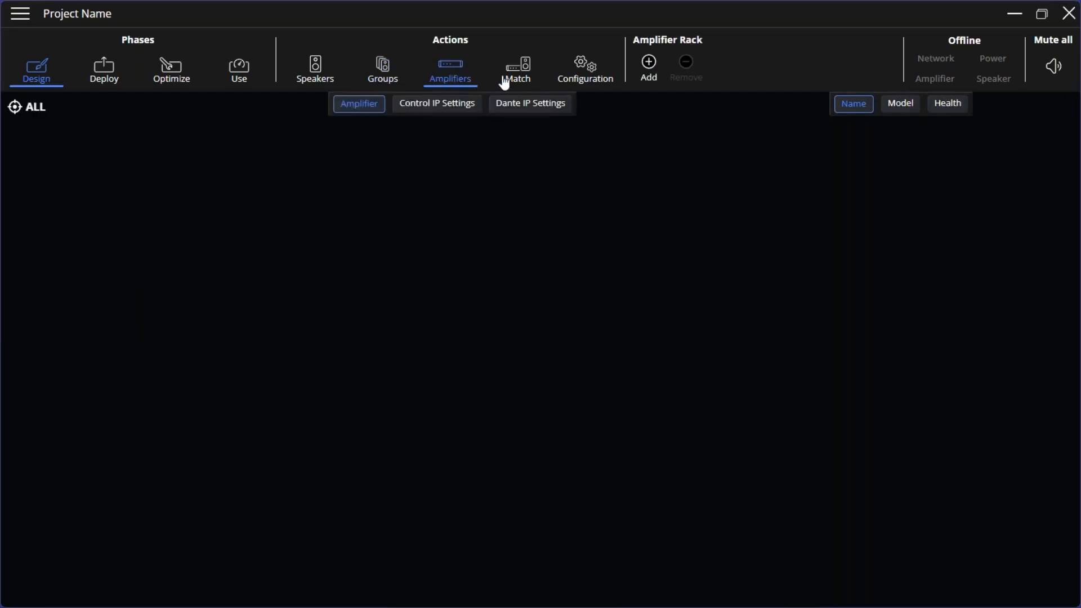
left_click(649, 64)
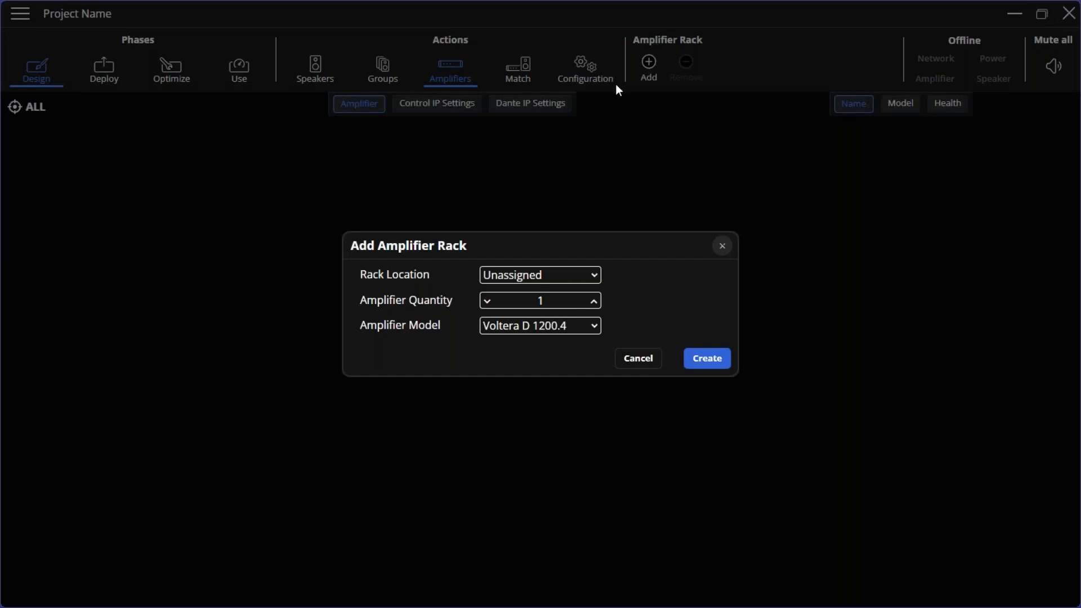
left_click(601, 330)
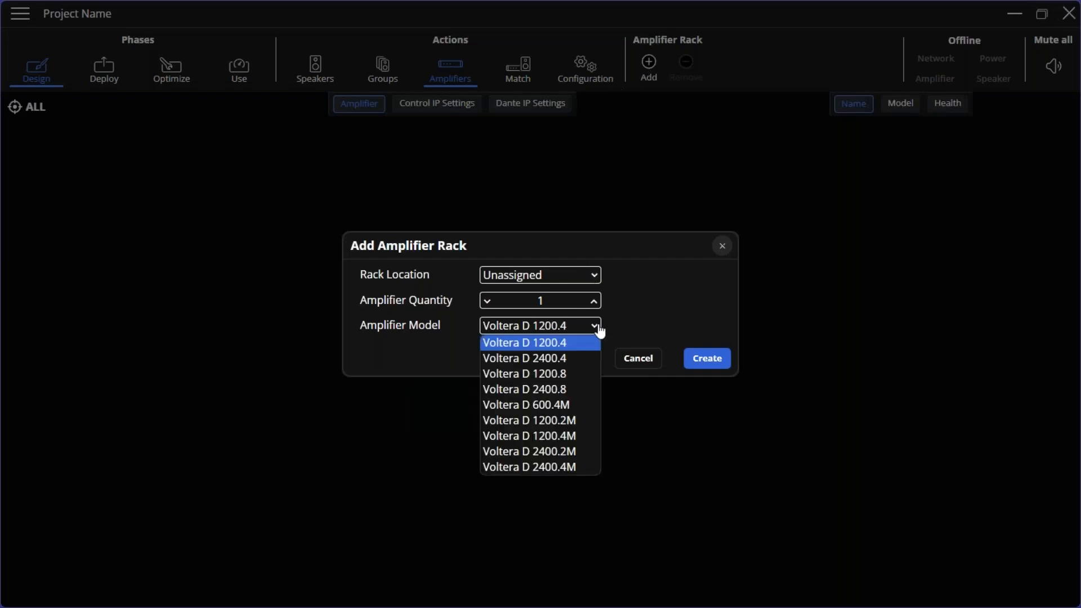
left_click(557, 357)
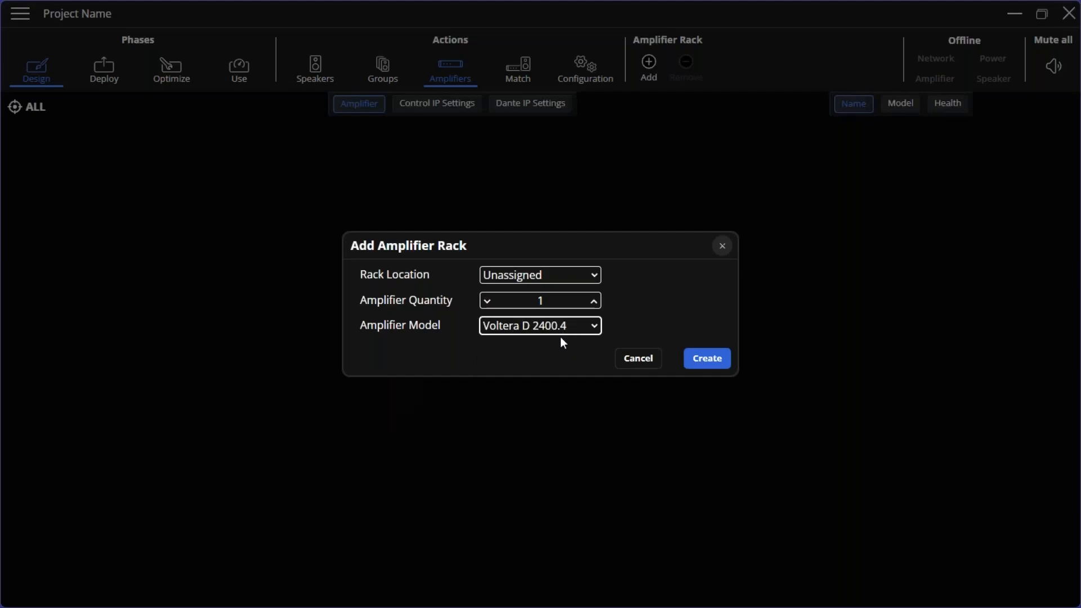
left_click(704, 360)
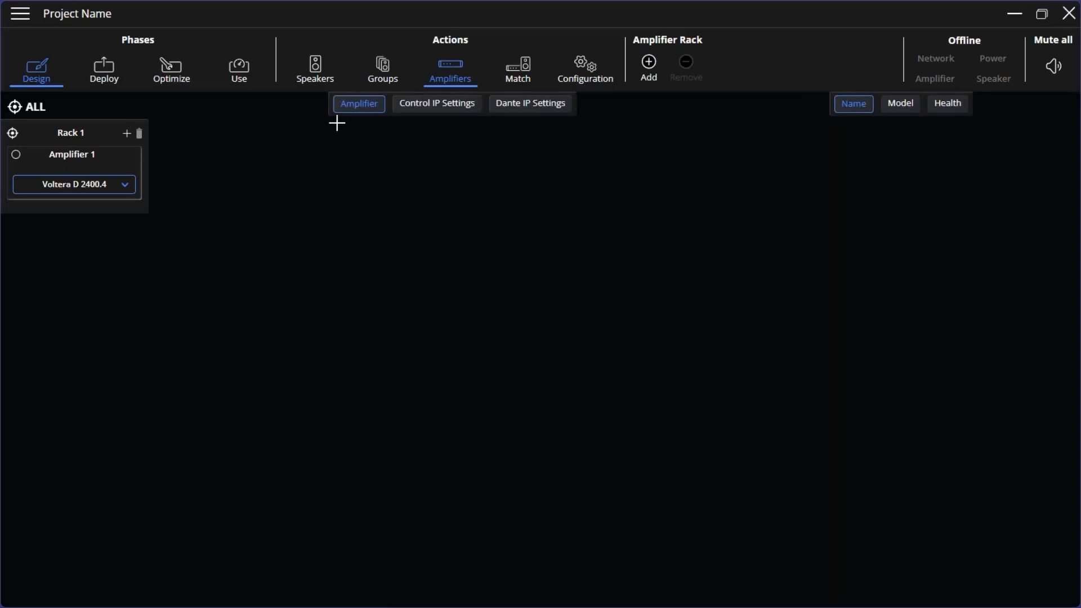
Review the rack amplifier's control IP settings and its model and health labels, and return to the amplifier and name views
left_click(449, 112)
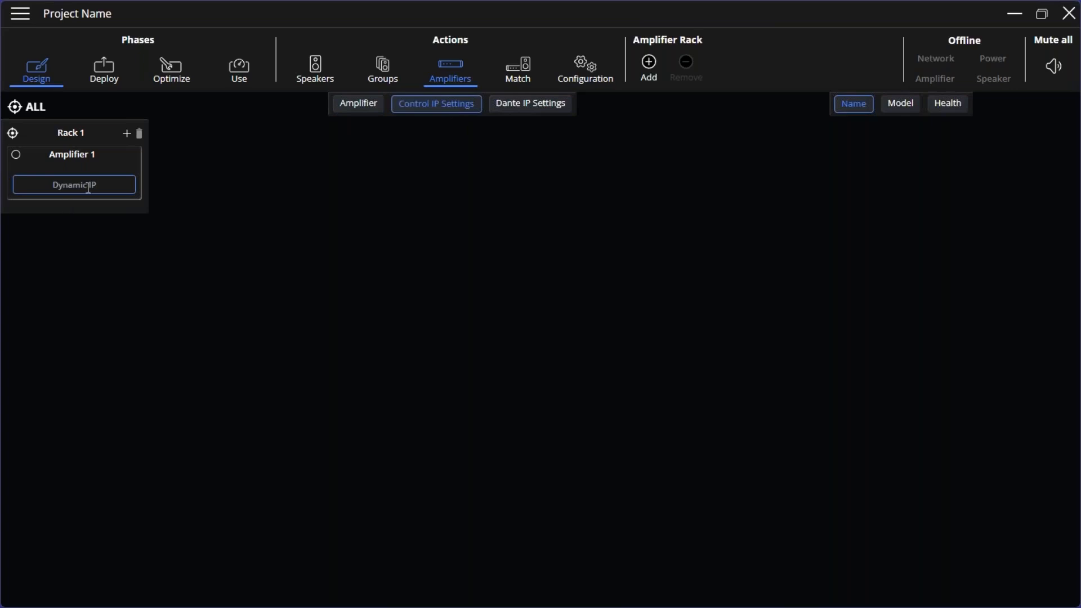
left_click(360, 112)
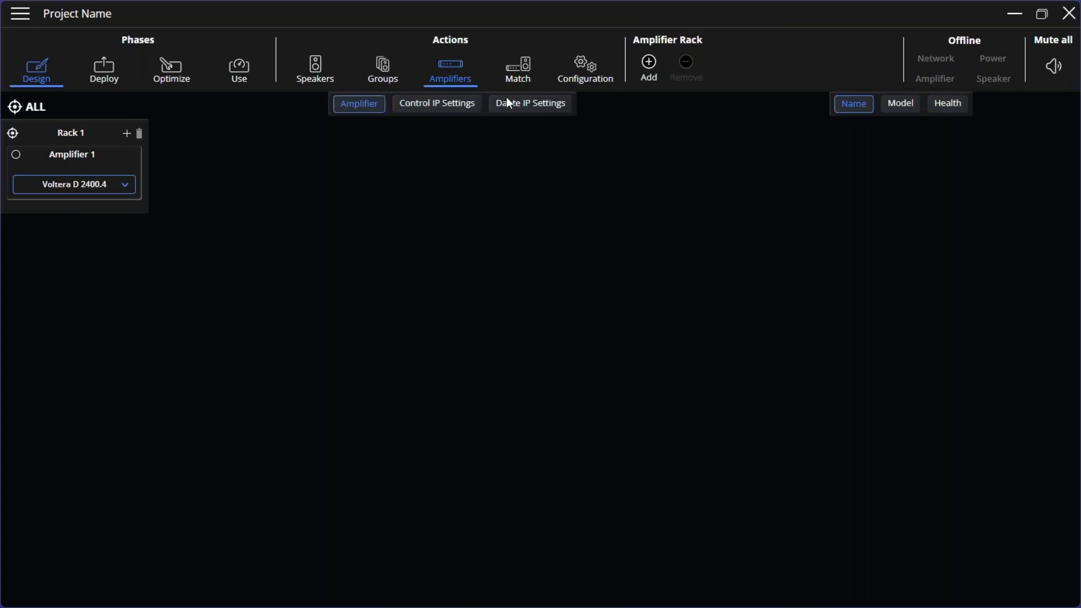
left_click(902, 111)
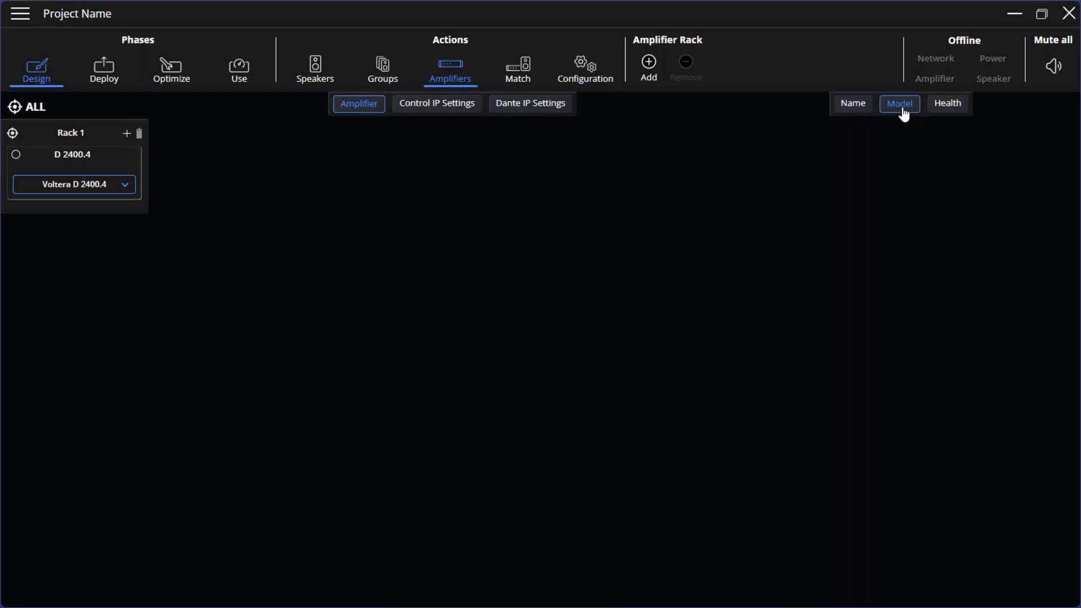
left_click(949, 112)
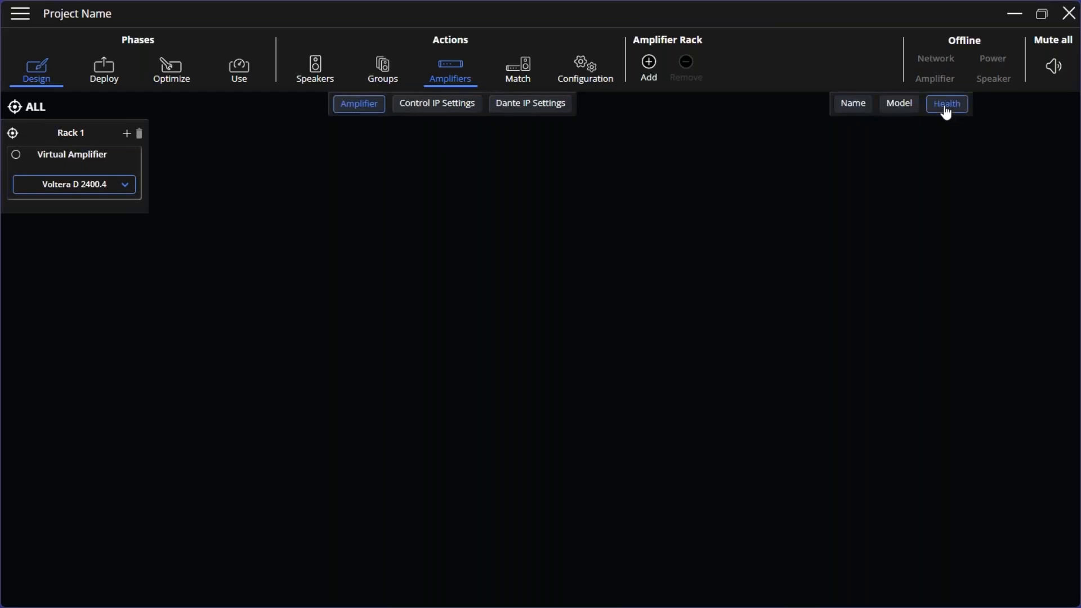
left_click(901, 112)
left_click(858, 112)
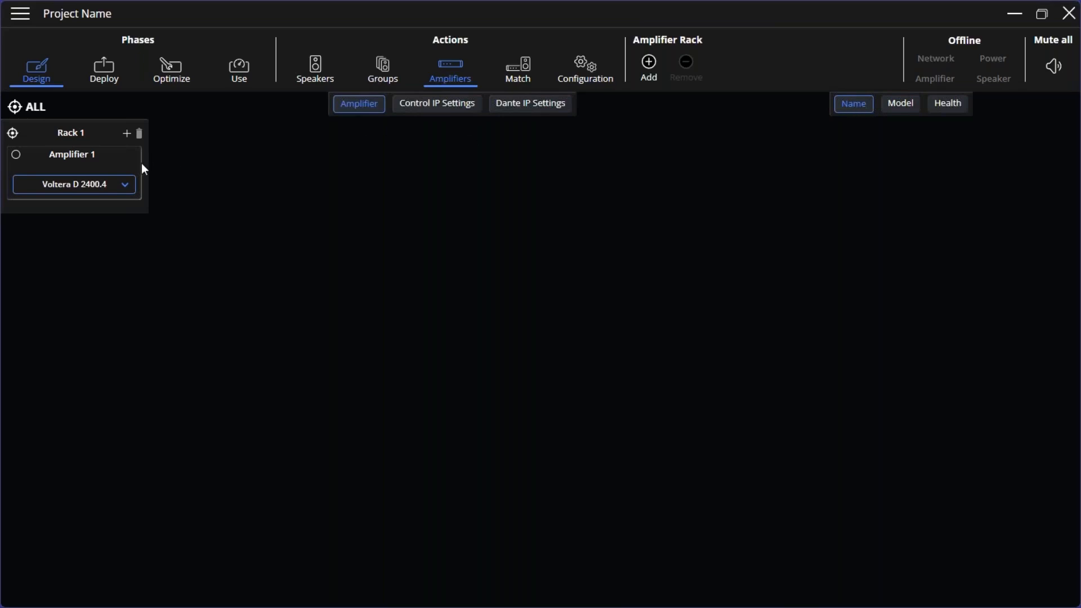
Create a new workspace location named "IDF-1" from Rack 1's location options
left_click(84, 135)
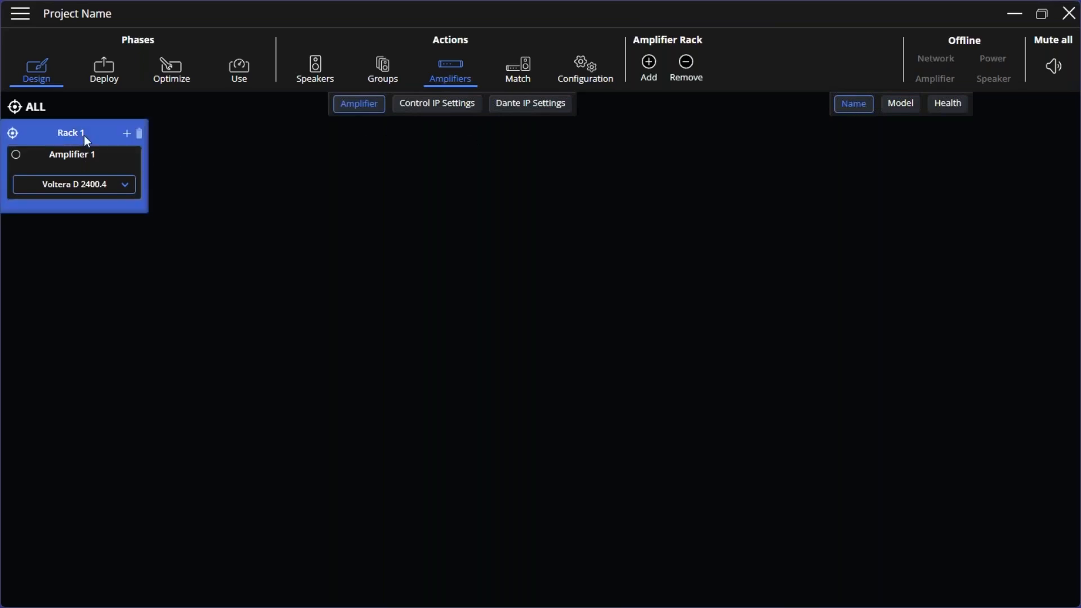
left_click(13, 138)
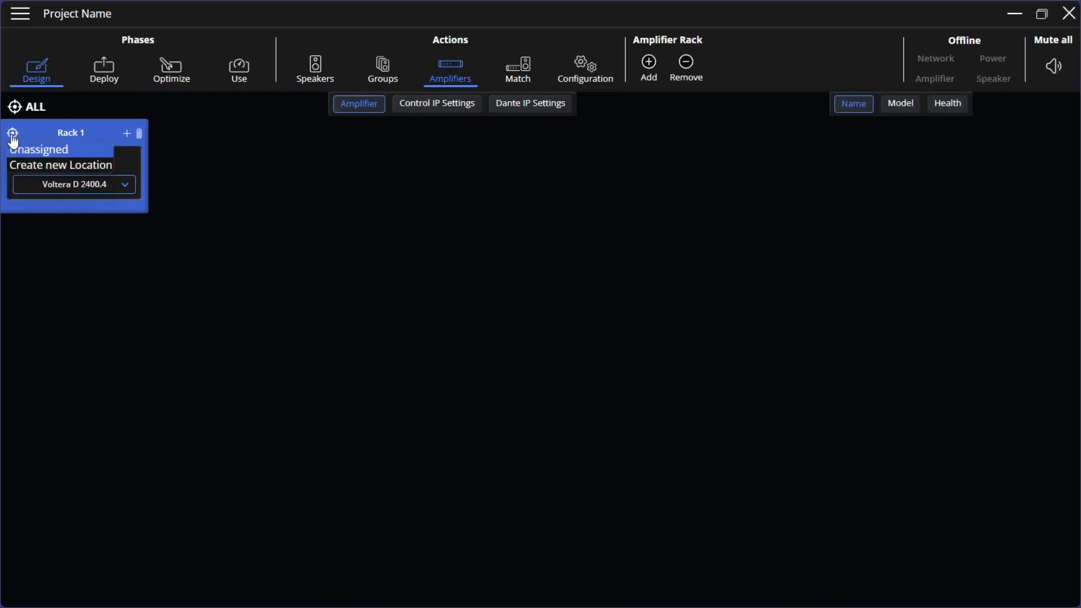
left_click(27, 164)
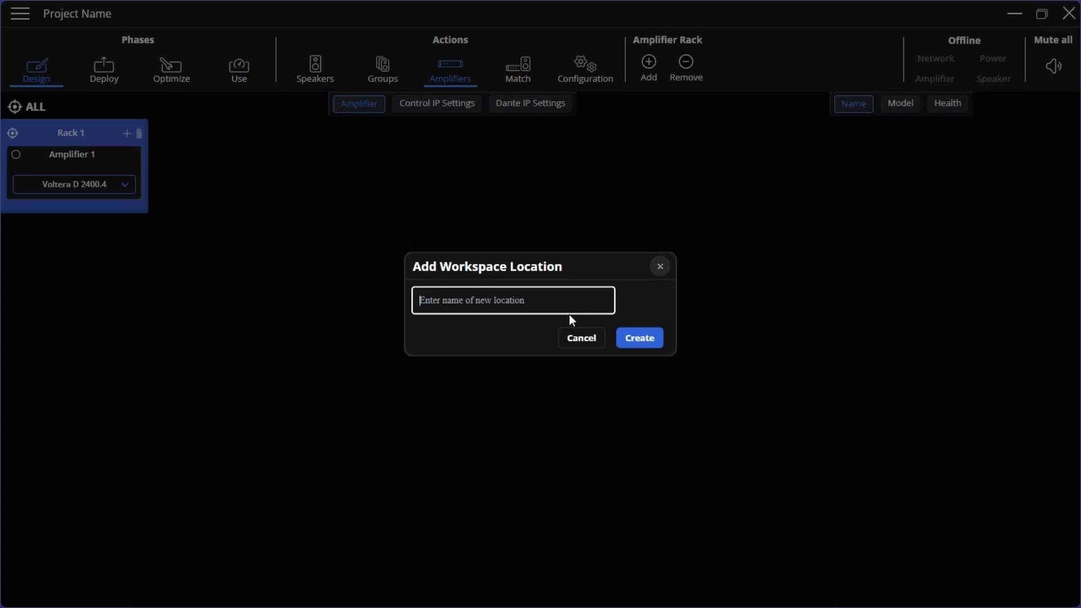
type("IDF-1")
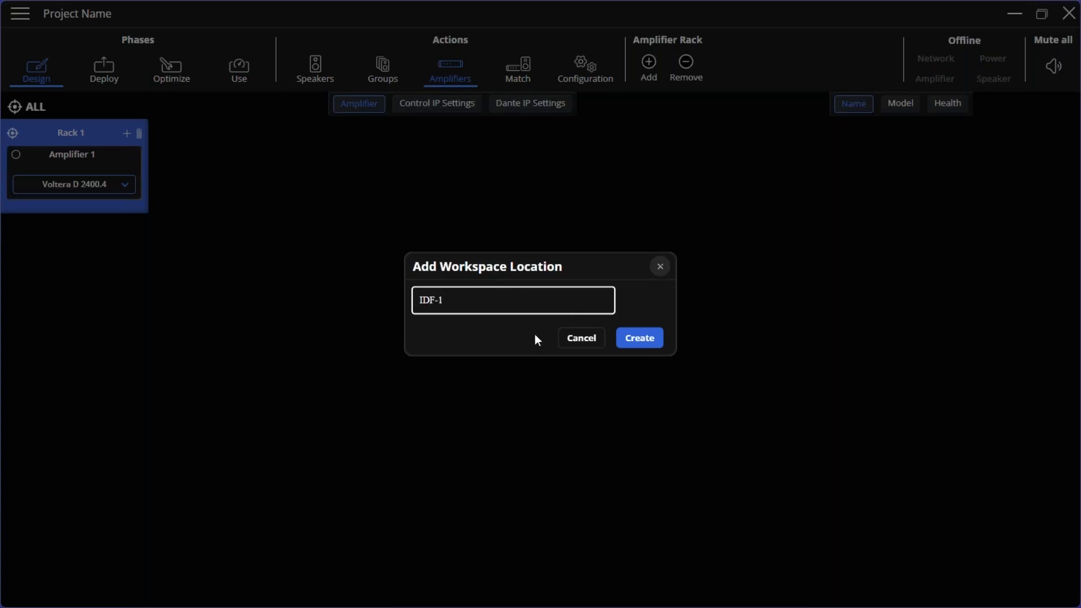
left_click(633, 338)
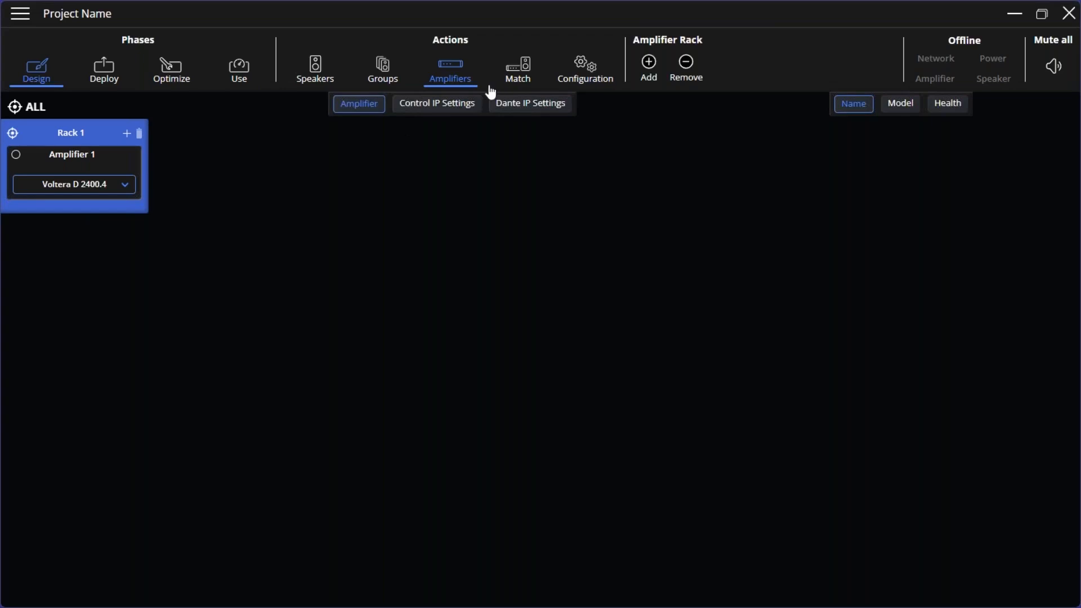
Match the first Room 1 speaker to Amplifier 1 channel 1 and the Room 2 speaker to channel 2
left_click(518, 73)
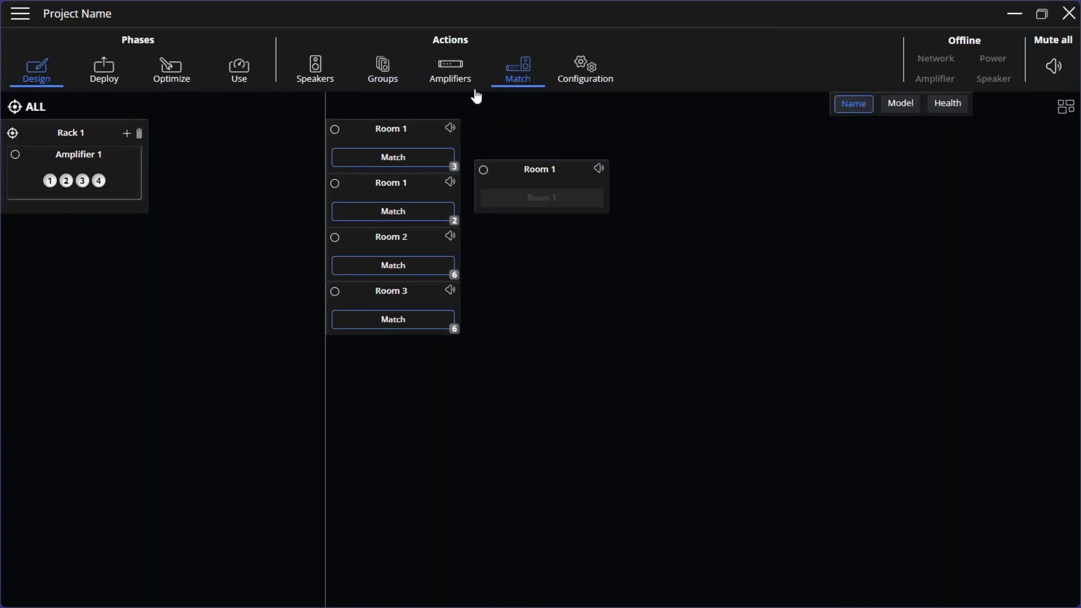
left_click(409, 164)
left_click(50, 181)
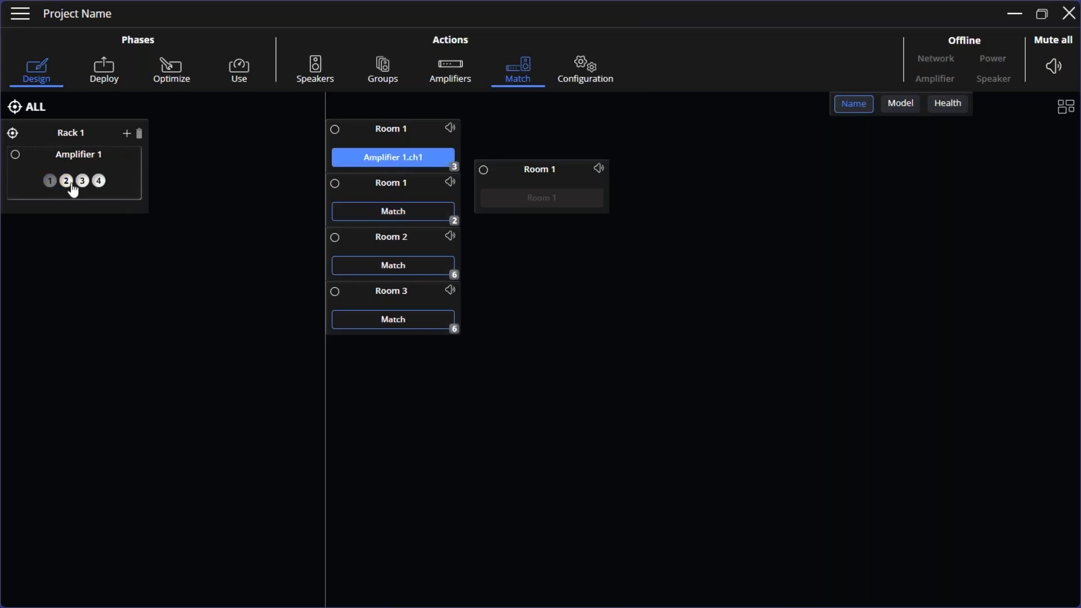
left_click(67, 181)
left_click(402, 212)
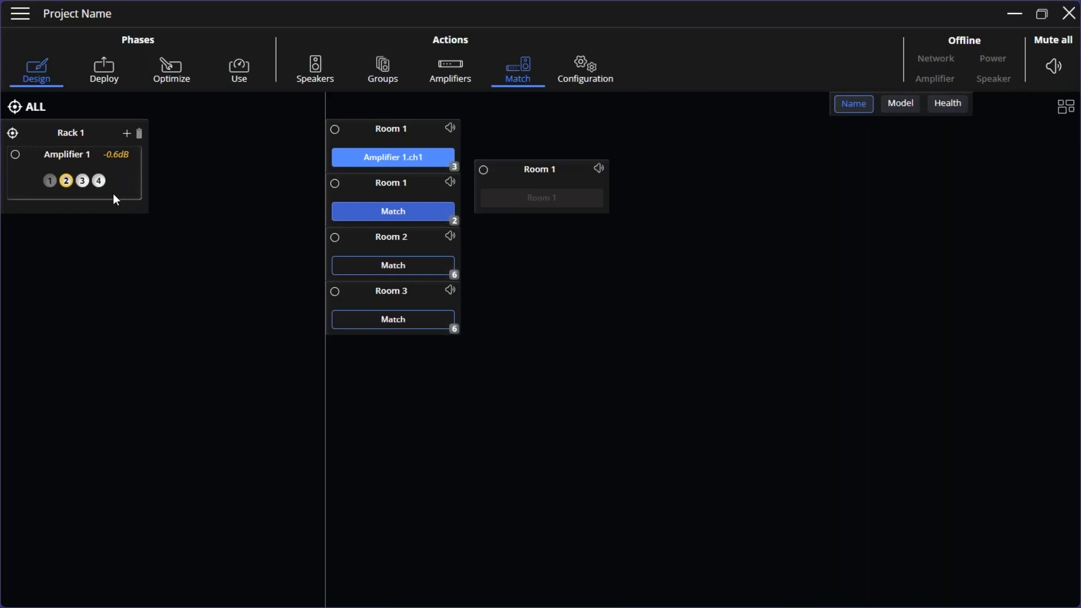
left_click(391, 265)
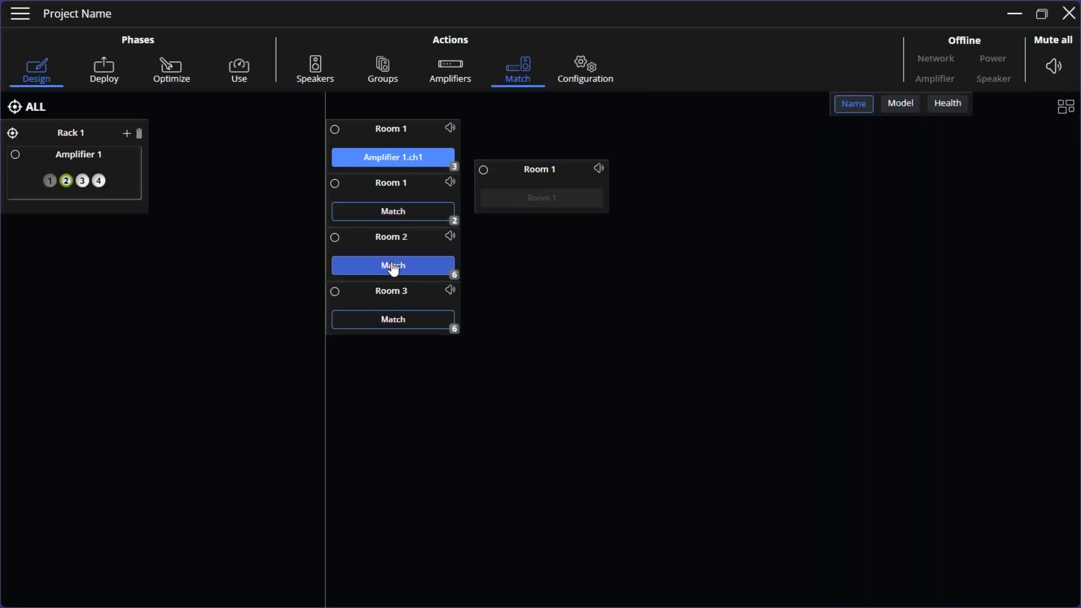
left_click(85, 181)
Try matching the second Room 1 speaker to Amplifier 1 channel 3 and clear that match
left_click(415, 323)
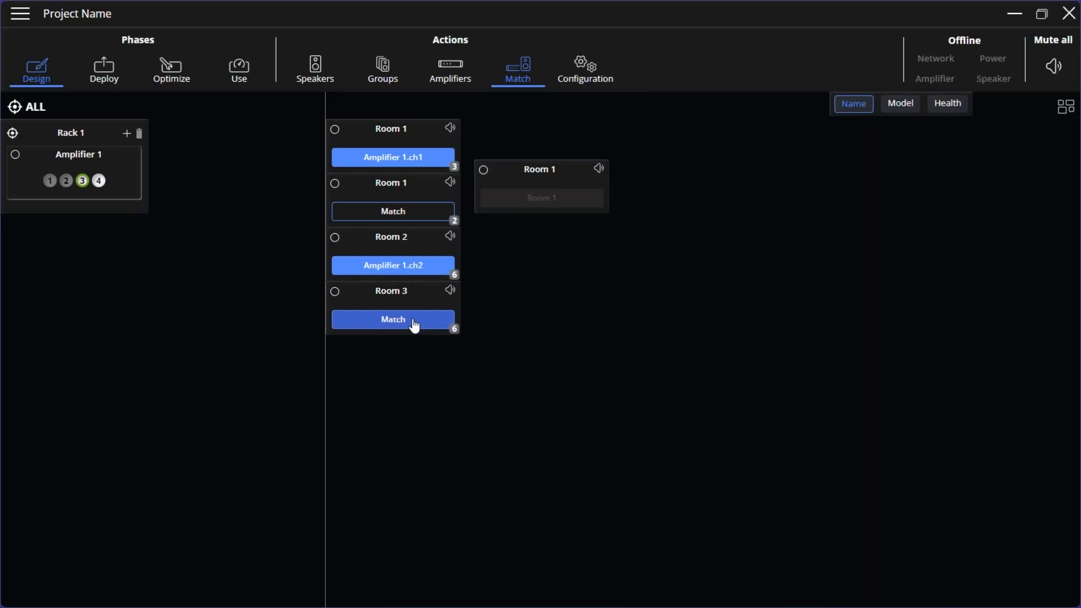
left_click(406, 216)
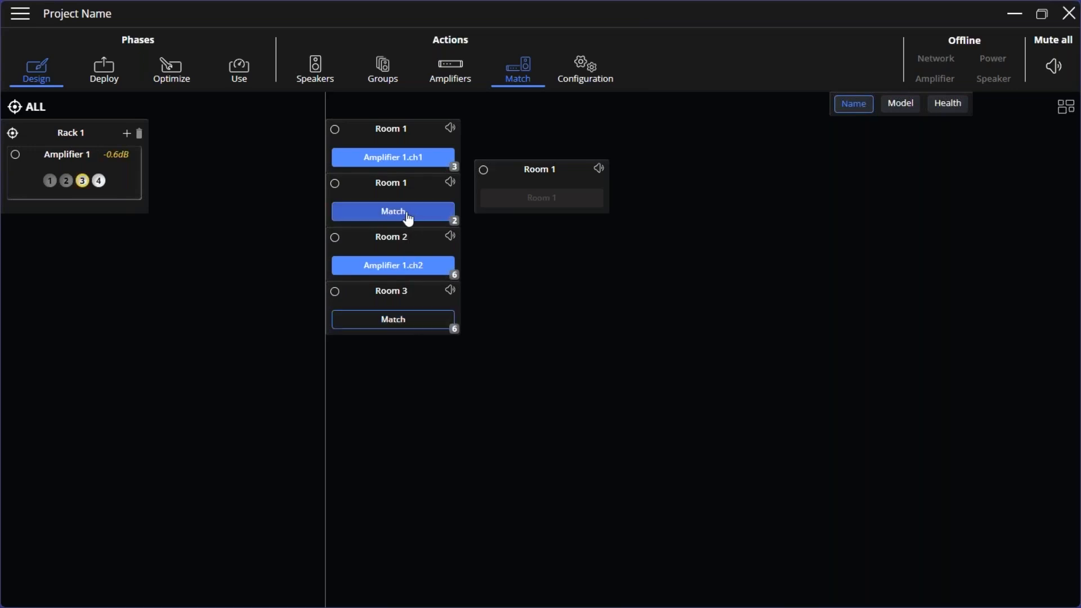
left_click(71, 186)
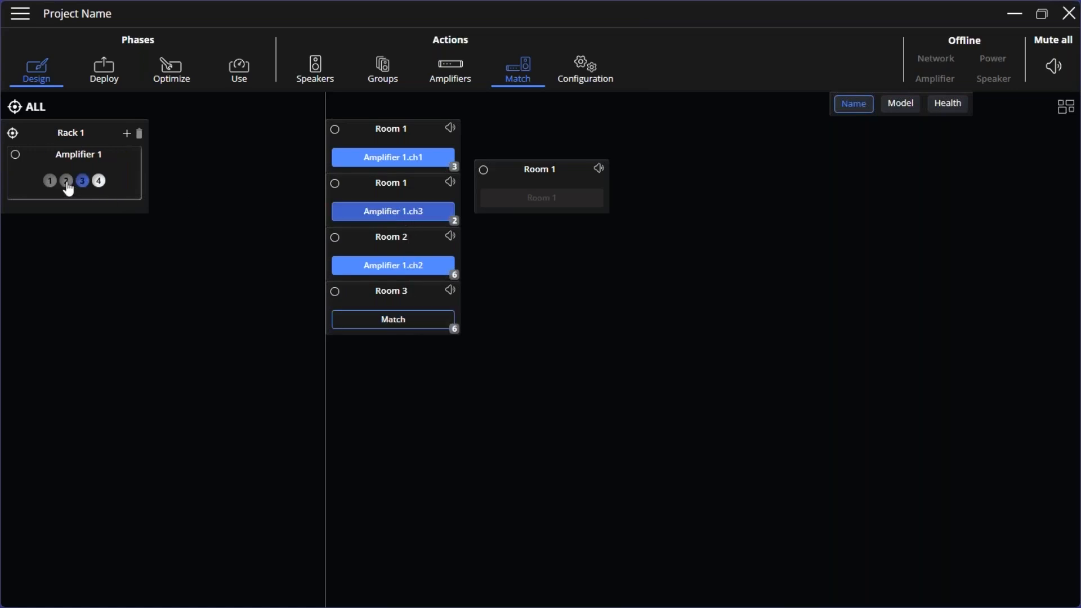
left_click(67, 183)
Match the Room 3 speaker to Amplifier 1 channel 3 and select the second Room 1 speaker for matching
left_click(391, 320)
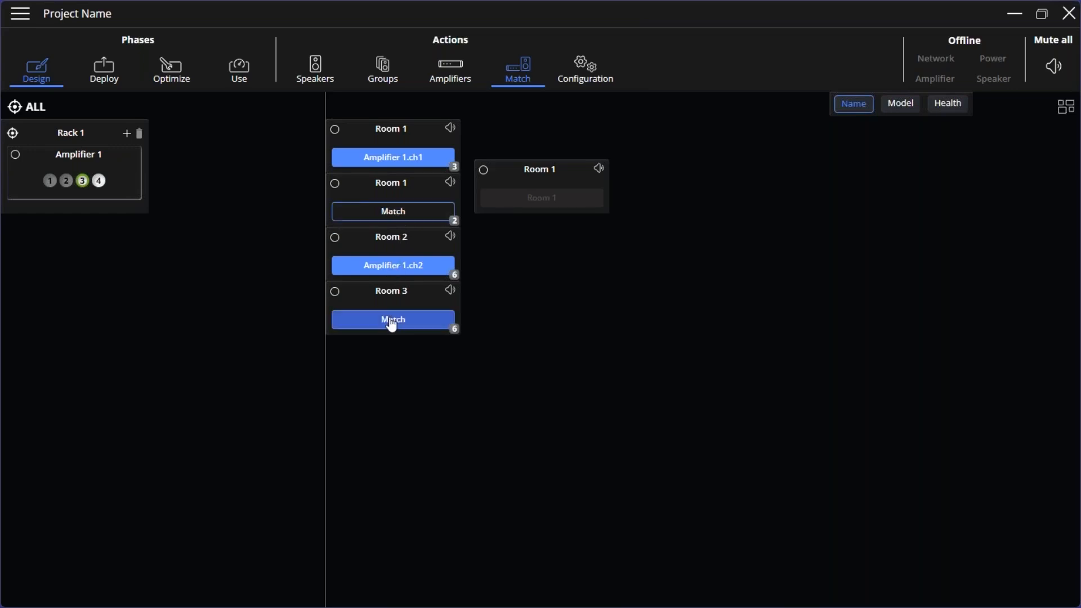
left_click(98, 184)
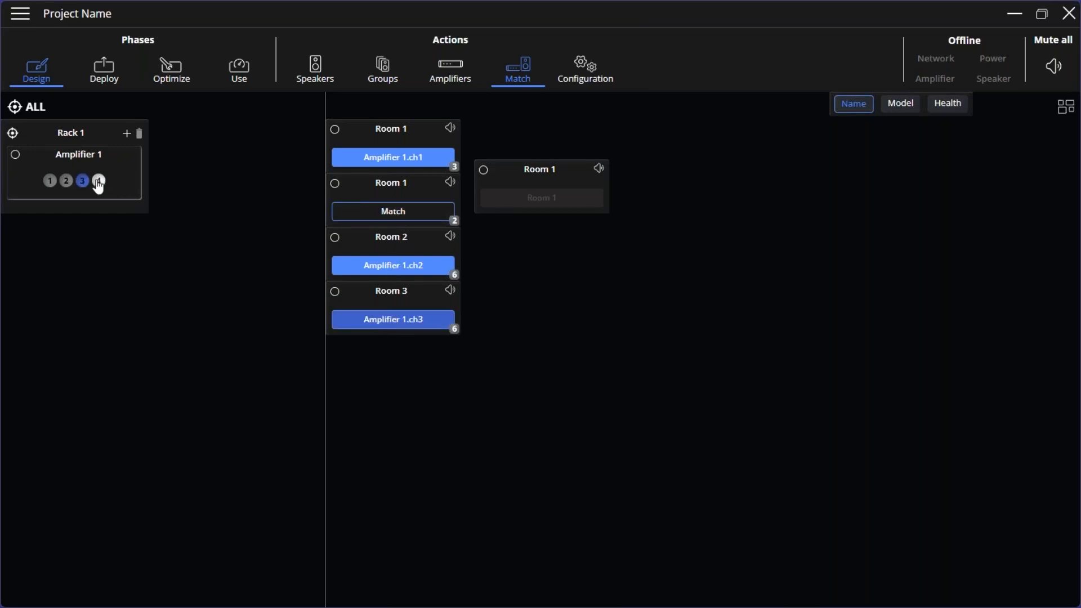
left_click(427, 220)
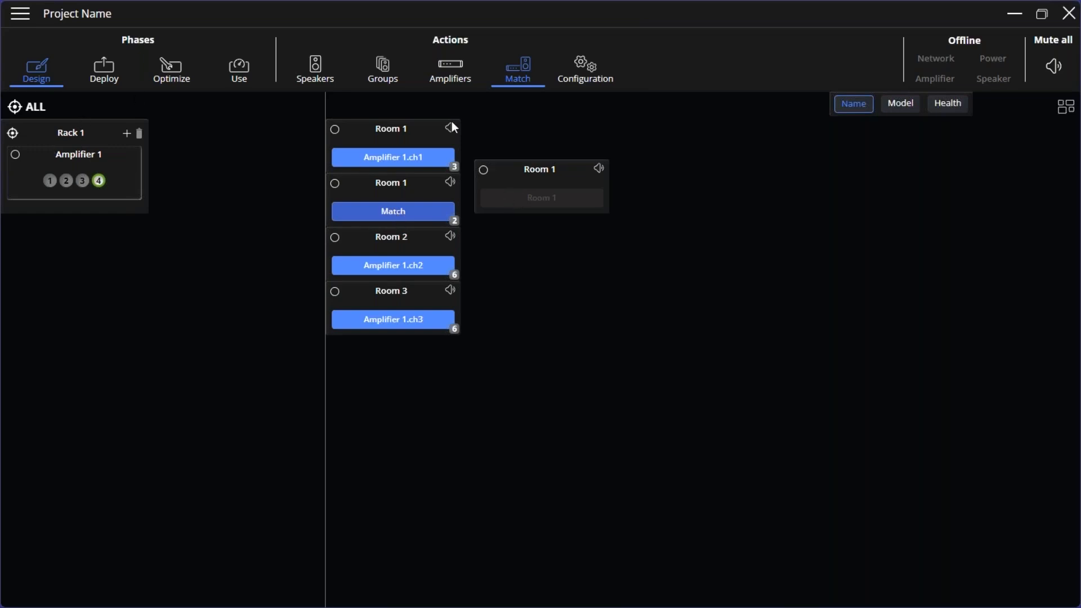
Unmatch the first Room 1 speaker from Amplifier 1 channel 1 and match the second Room 1 speaker to that channel
left_click(407, 165)
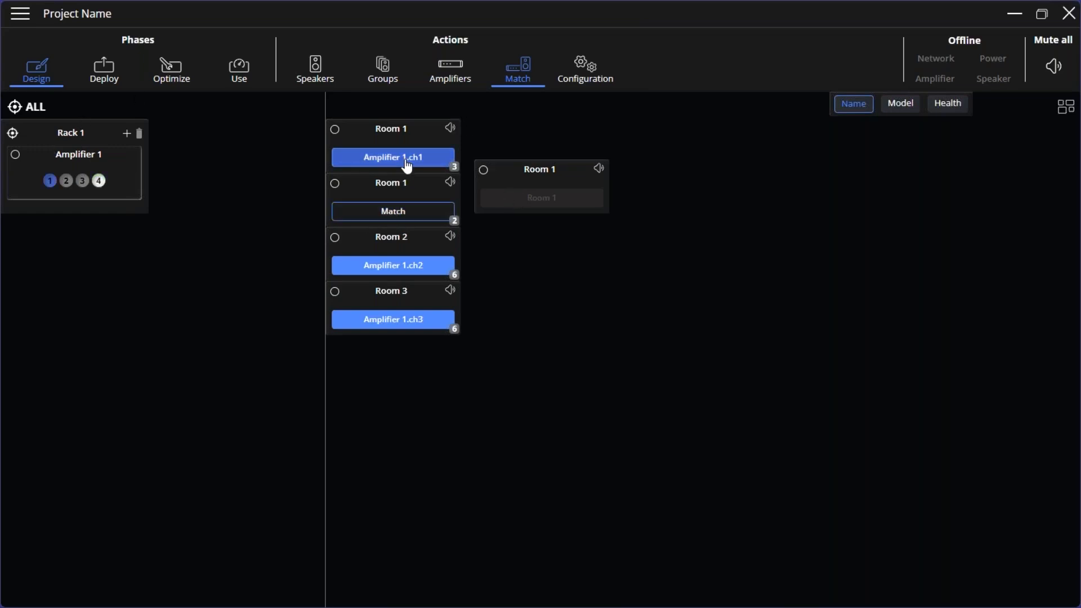
left_click(50, 182)
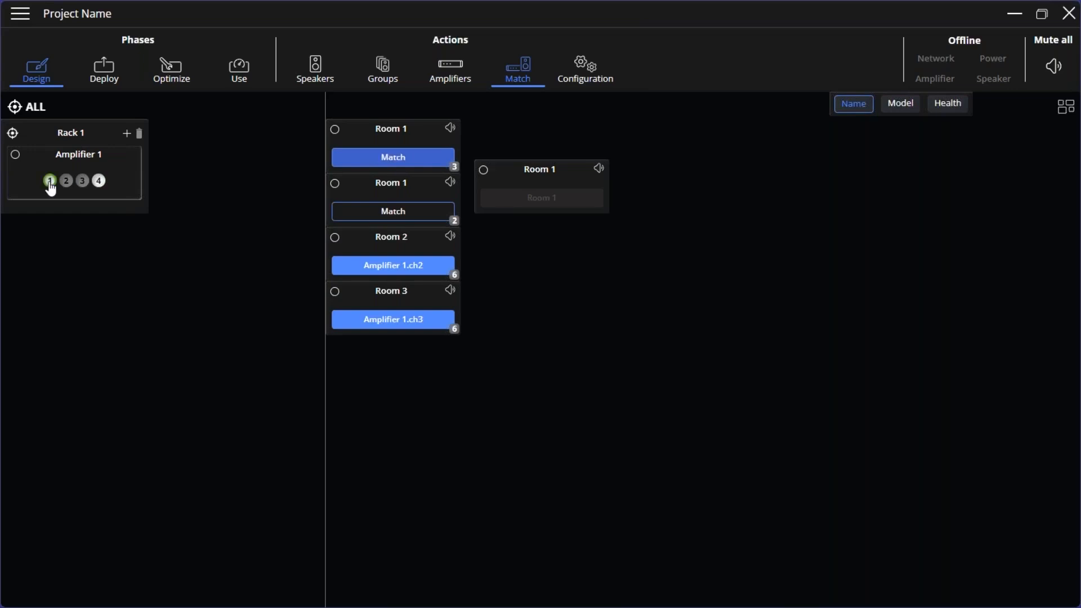
left_click(387, 212)
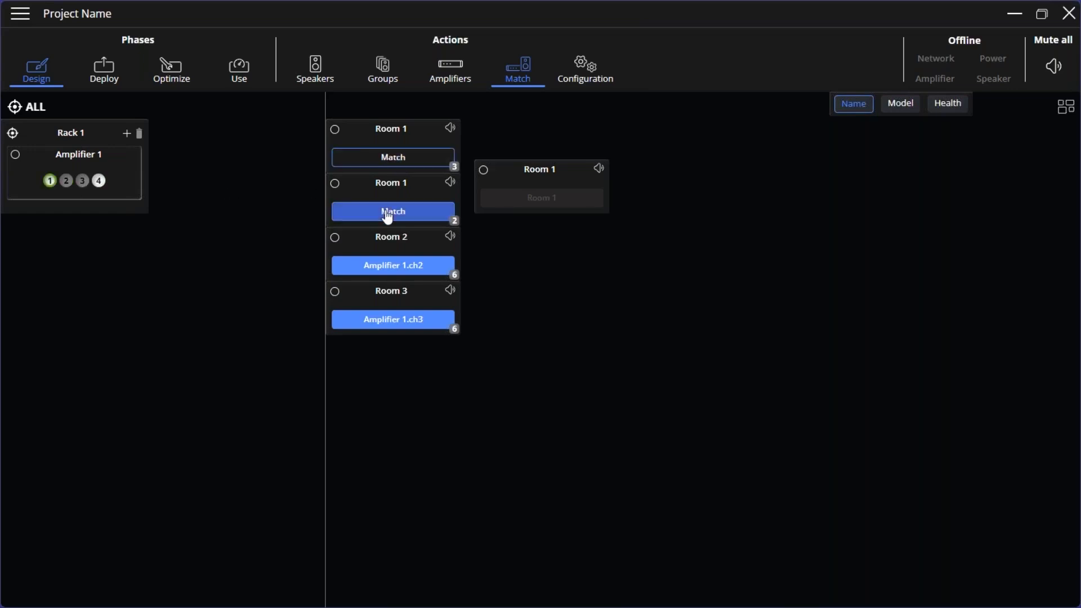
left_click(67, 184)
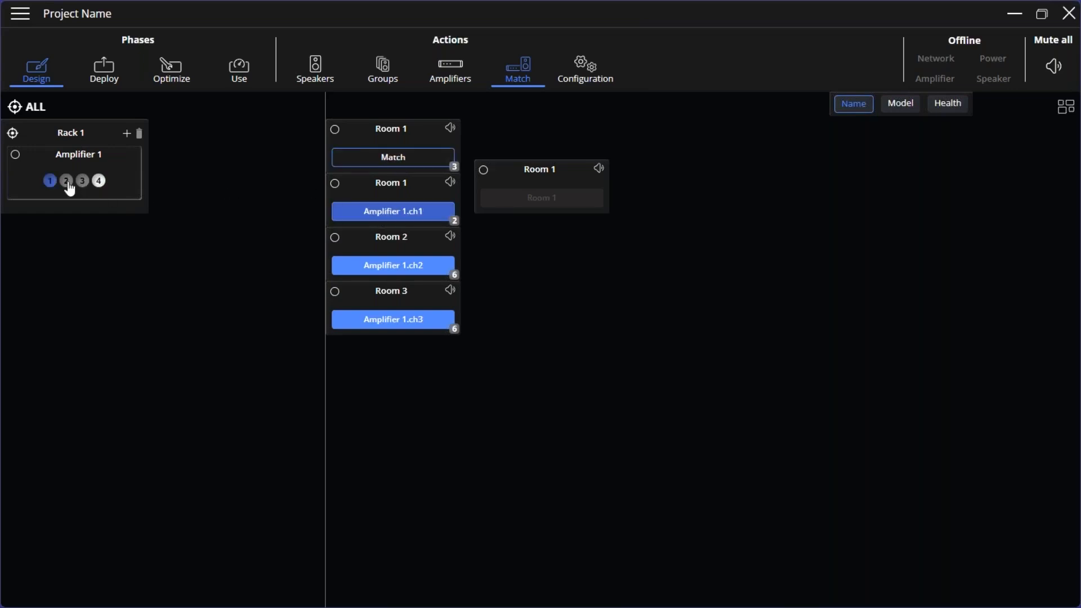
Match the first Room 1 speaker to Amplifier 1 channel 4 and check the second Room 1 speaker's channel match
left_click(382, 159)
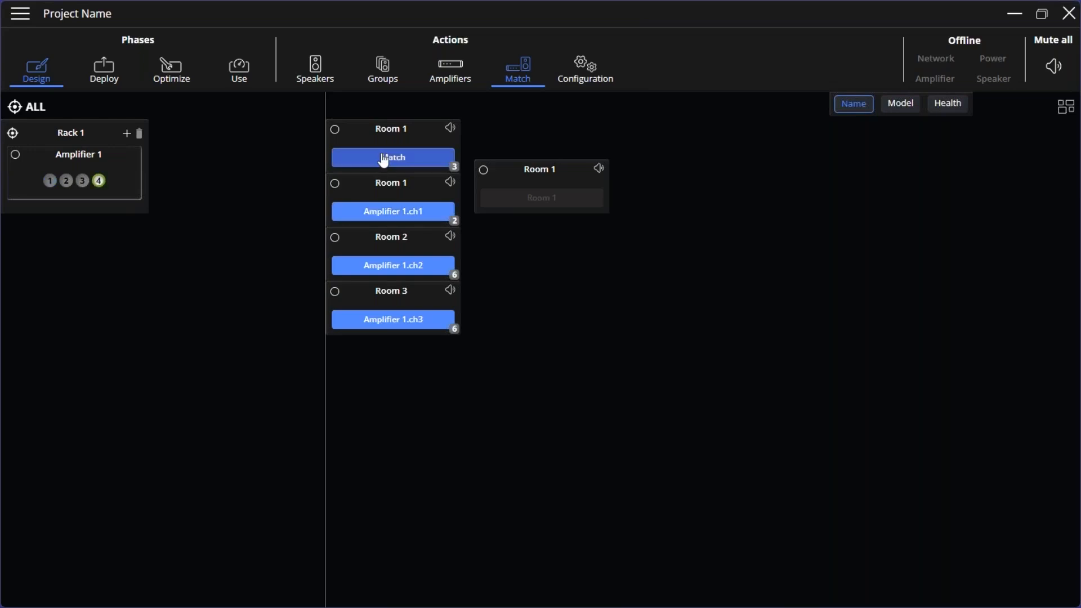
left_click(52, 183)
left_click(375, 165)
left_click(376, 169)
left_click(49, 182)
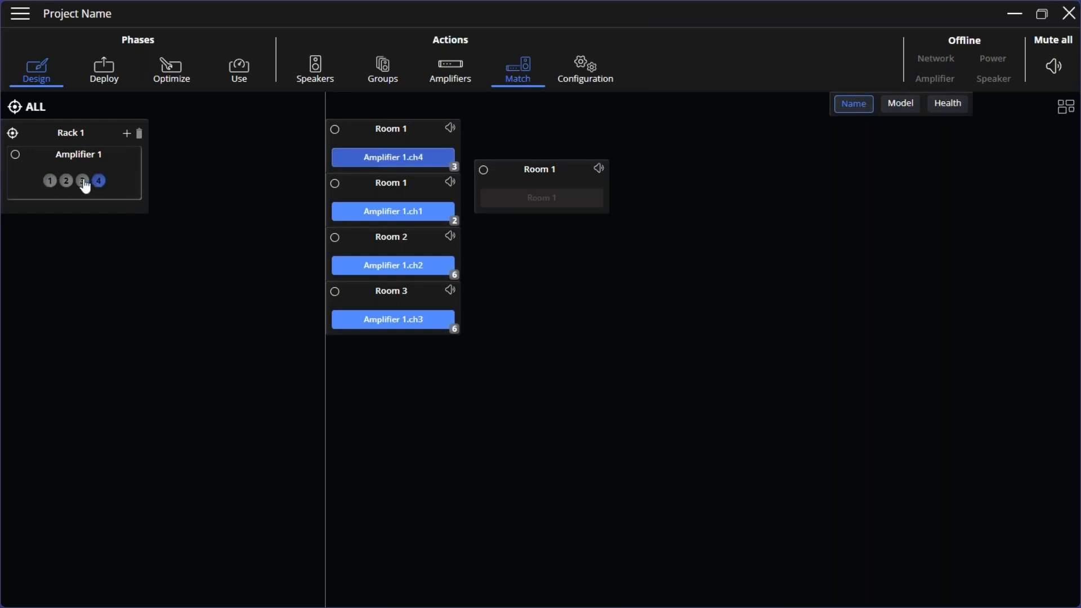
left_click(398, 218)
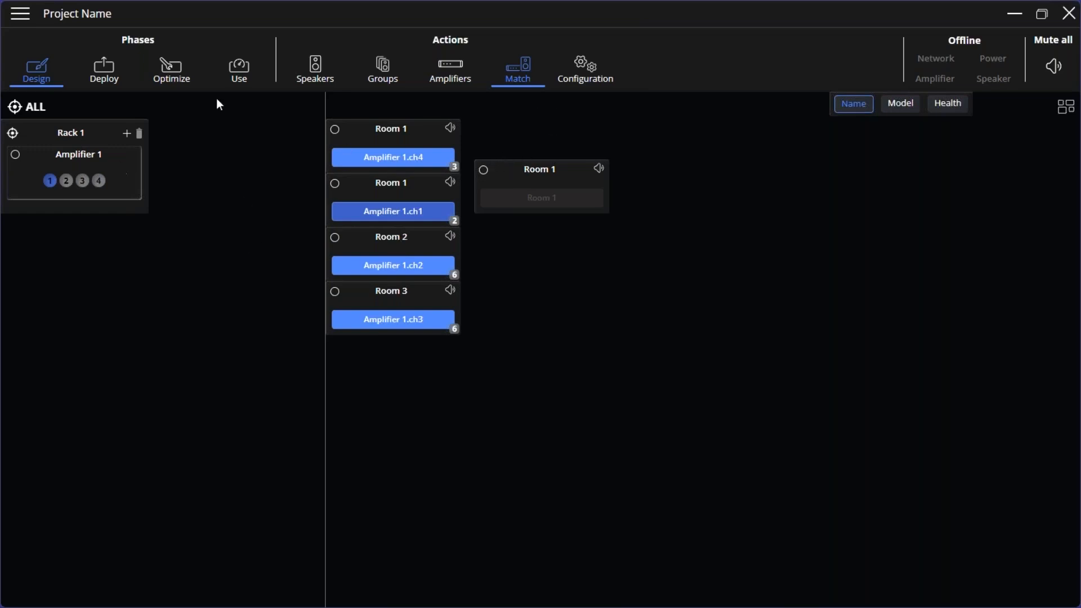
Examine Amplifier 1's configuration details and matched speakers, and switch the configuration view to speakers
left_click(589, 85)
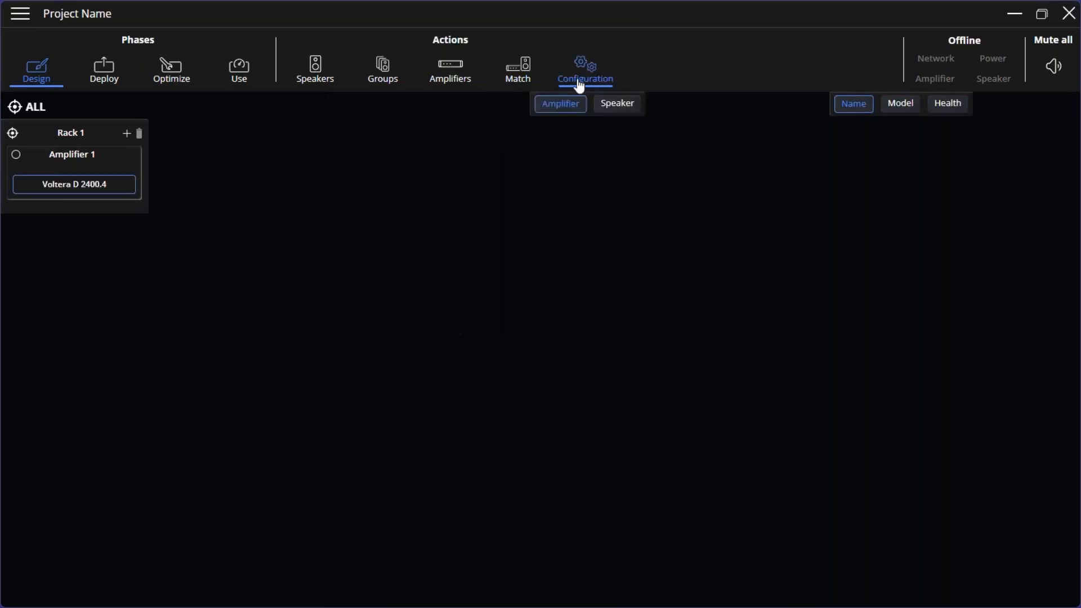
left_click(110, 188)
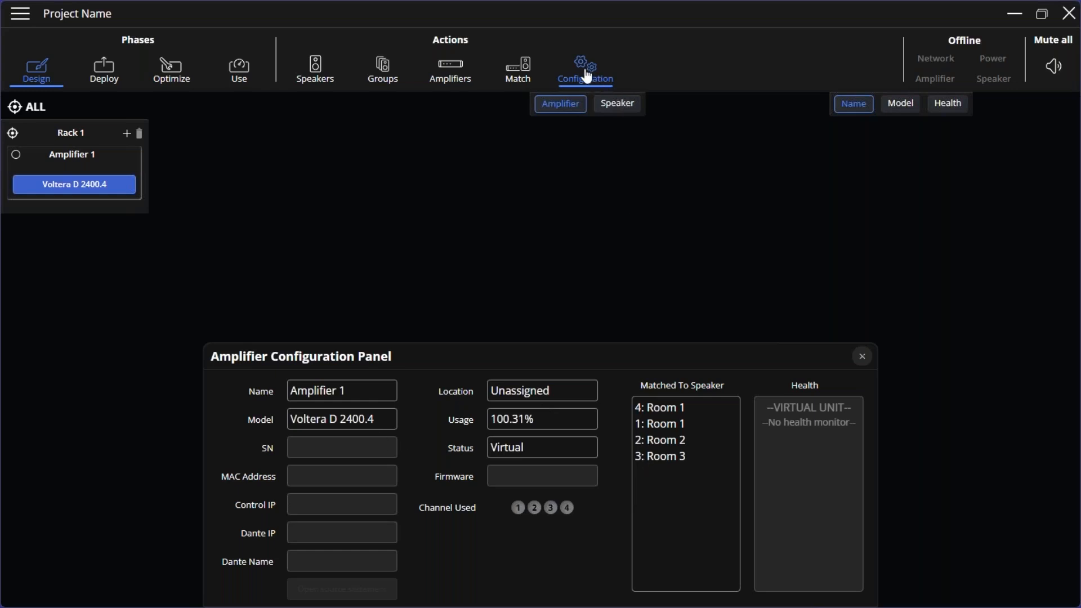
left_click(625, 104)
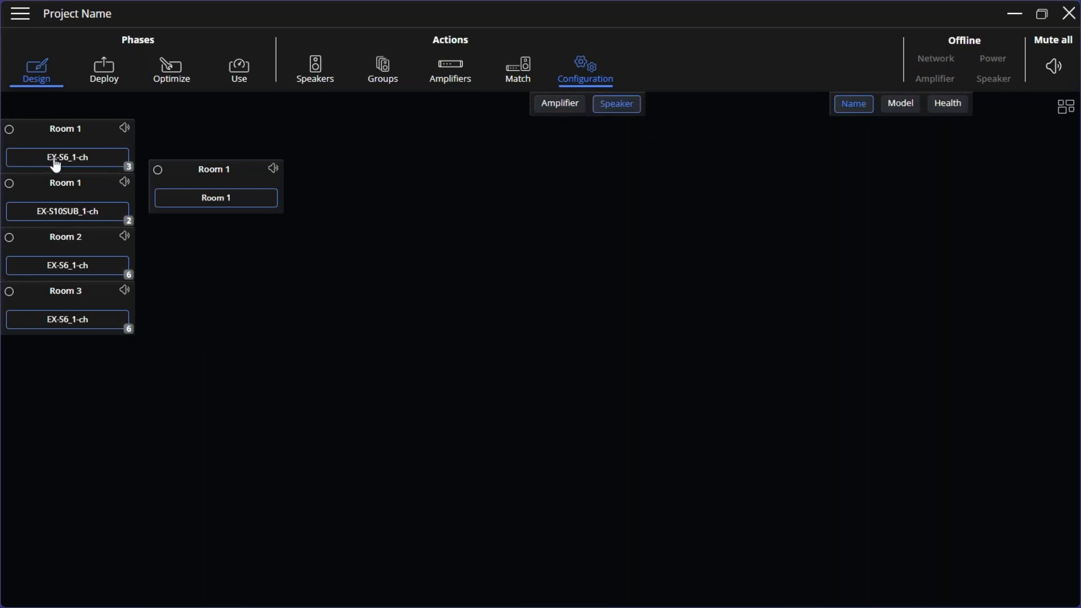
Bring the project online in the Deploy phase and link Amplifier 1 to the networked D 2400.4 named VenueTune Only 2400:4
left_click(107, 86)
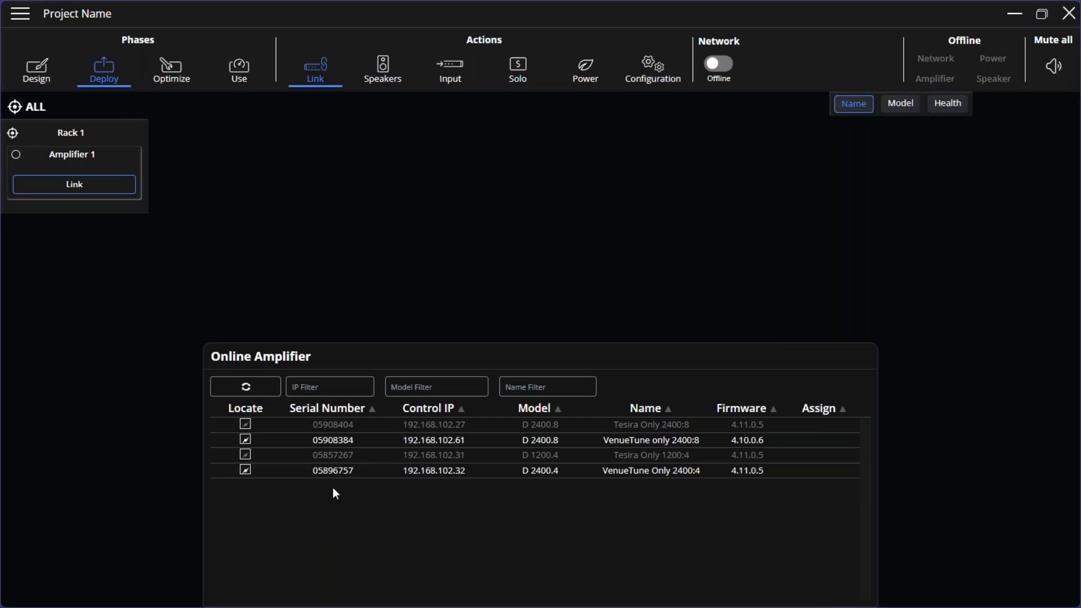
left_click(721, 66)
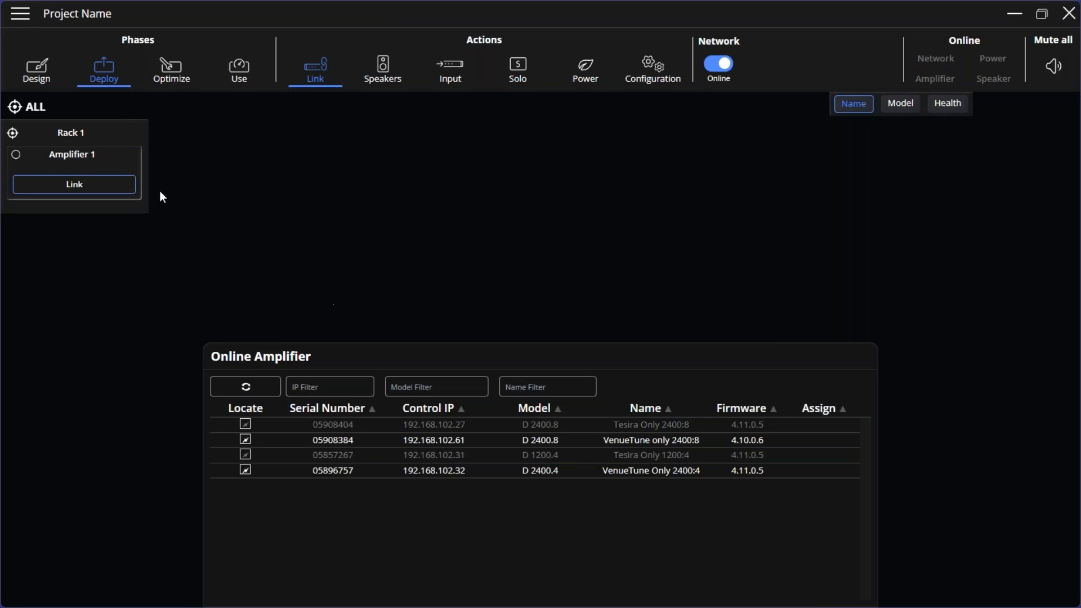
left_click(97, 192)
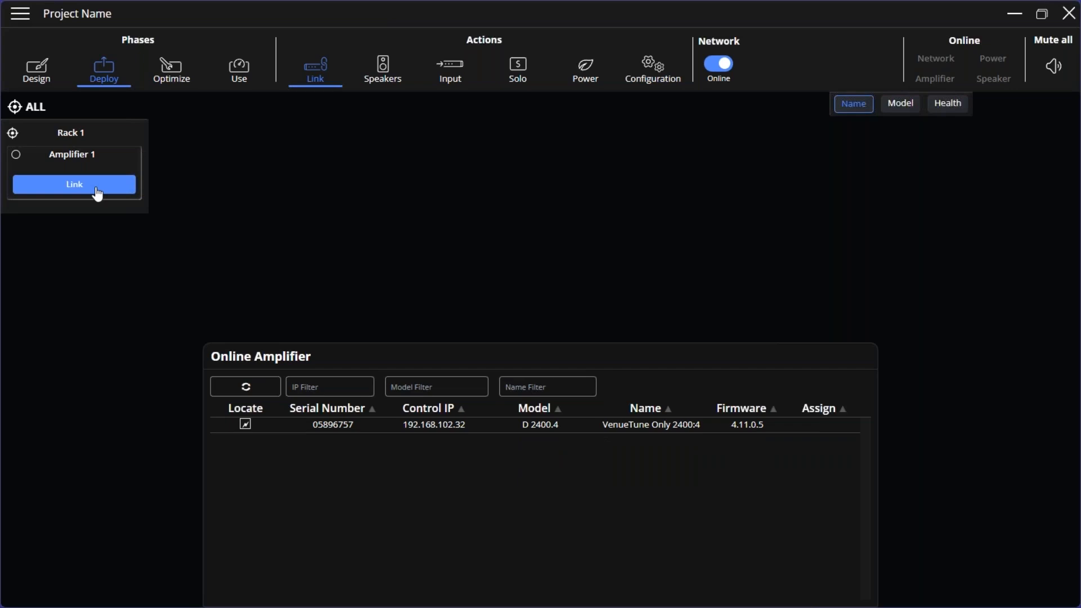
left_click(531, 434)
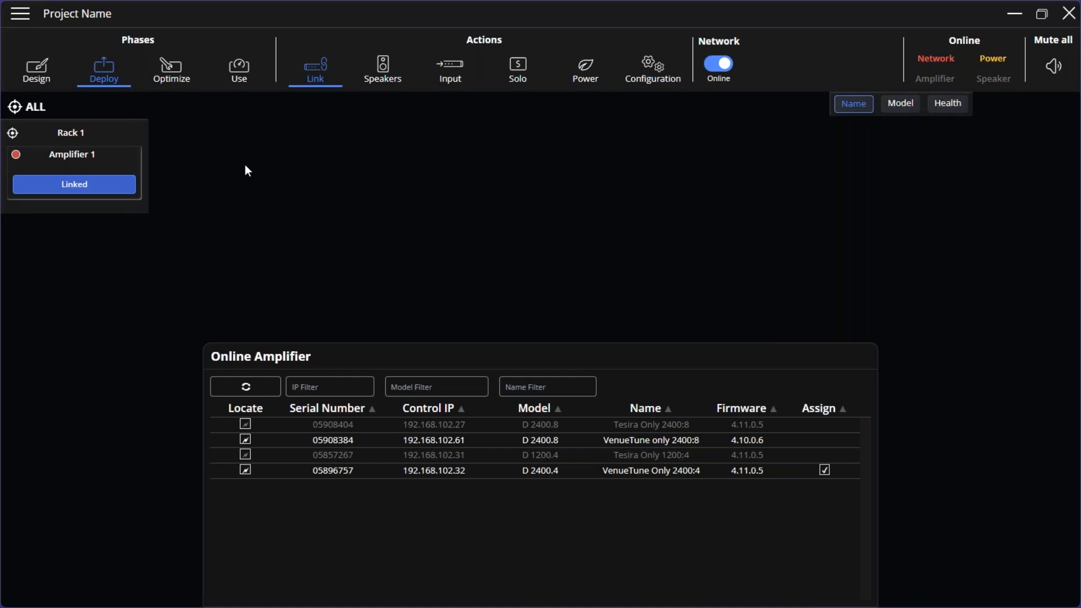
Check the parallel and power shading settings of the deployed speakers
left_click(393, 81)
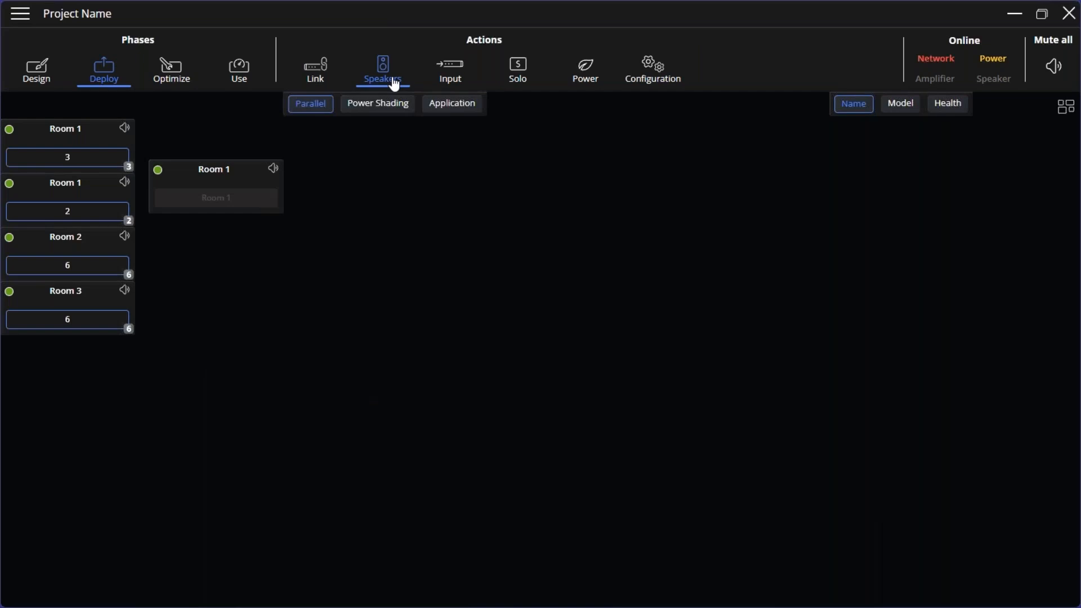
left_click(386, 108)
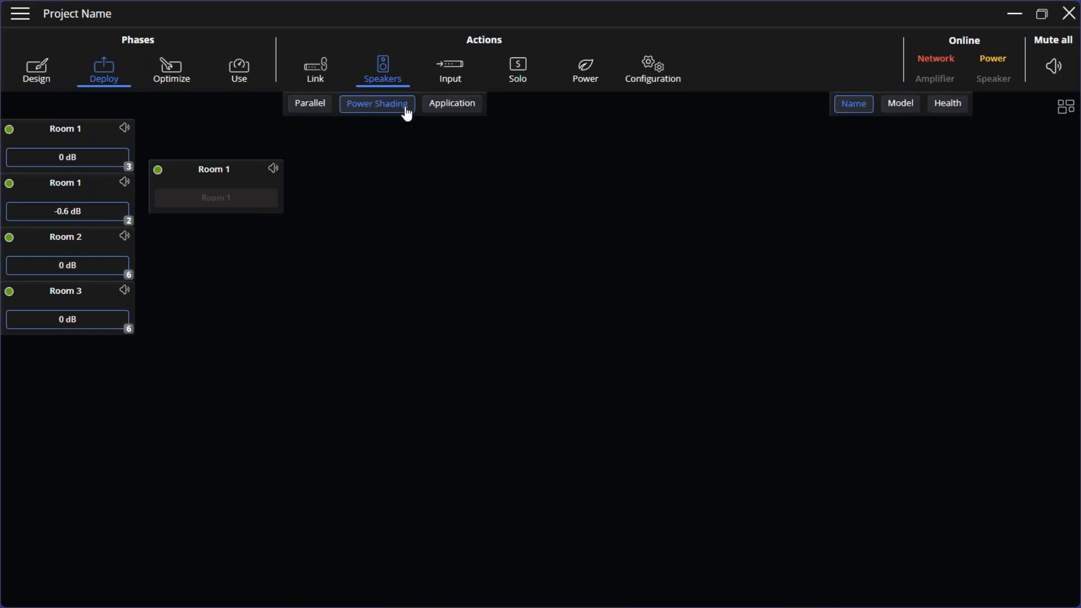
left_click(310, 106)
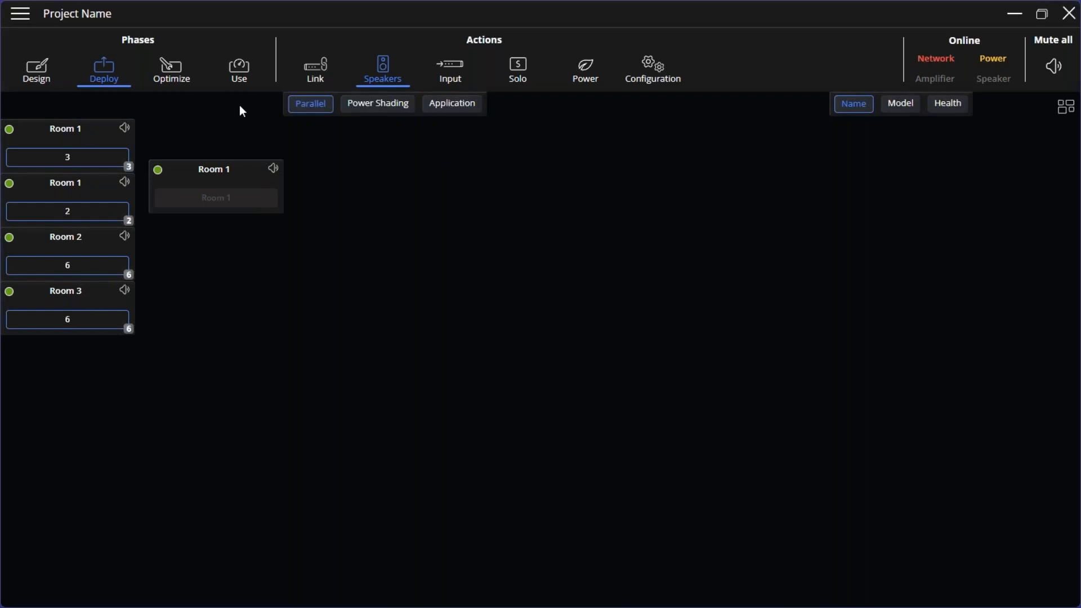
Open the input selection for the Room 1 speakers and set DanteInput_1 to its analog source with 1 to 1 routing
left_click(446, 83)
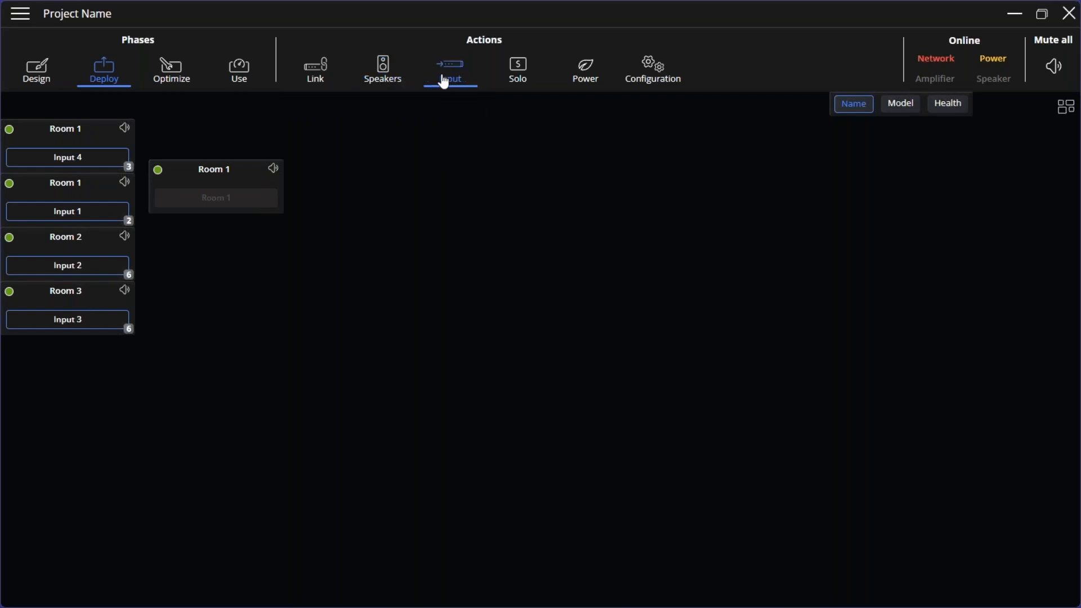
left_click(84, 215)
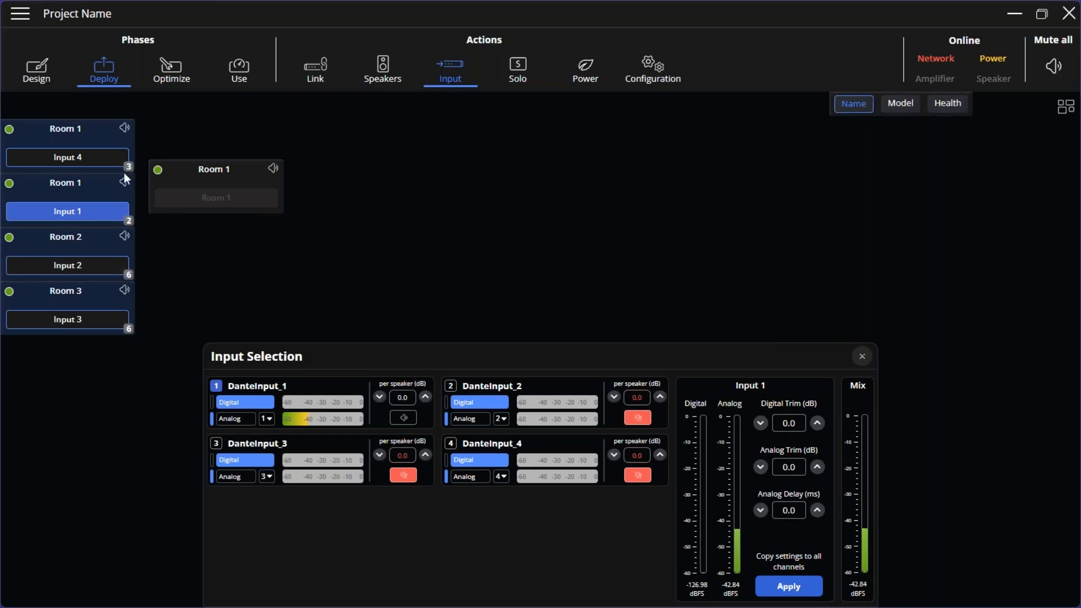
left_click(91, 161)
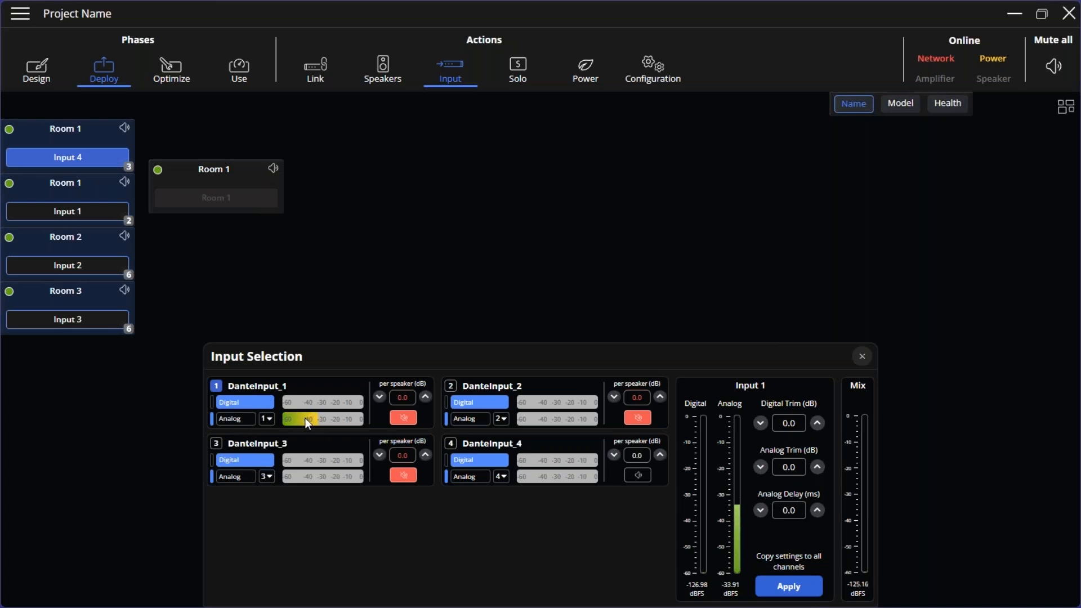
left_click(242, 420)
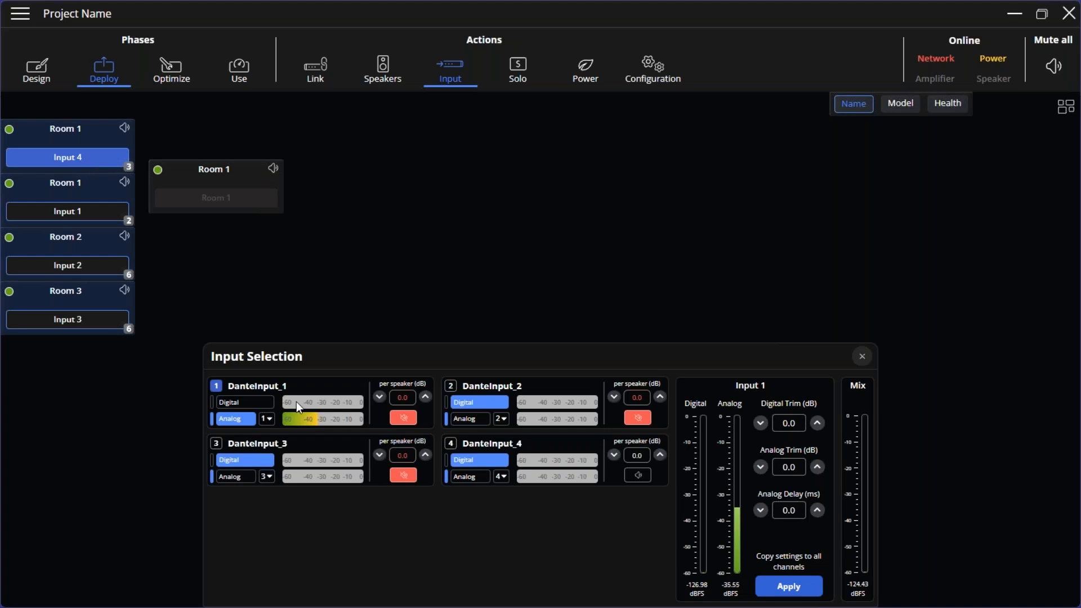
left_click(270, 420)
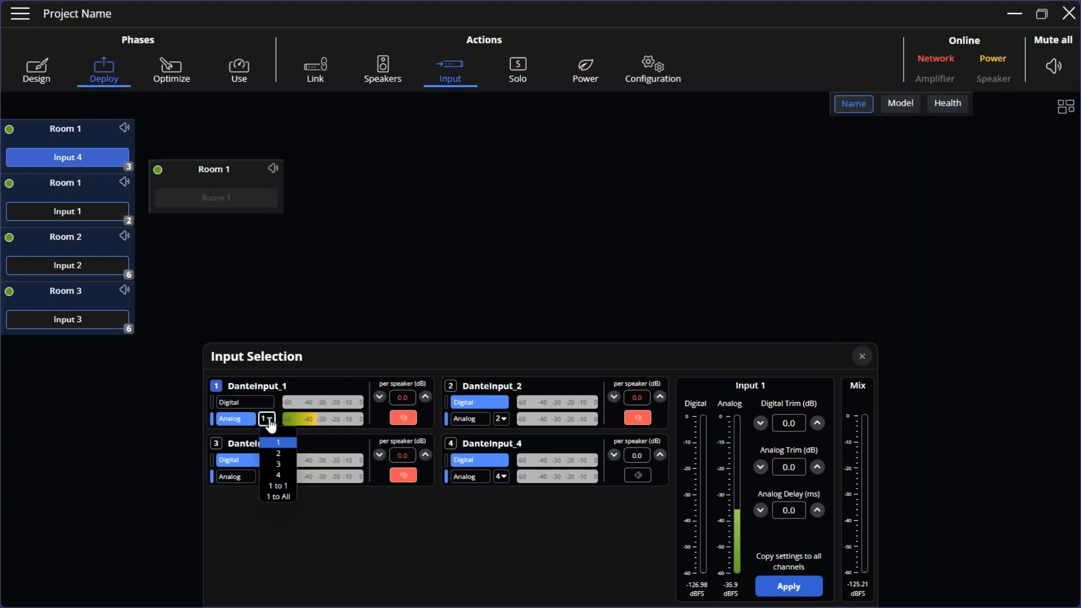
left_click(289, 485)
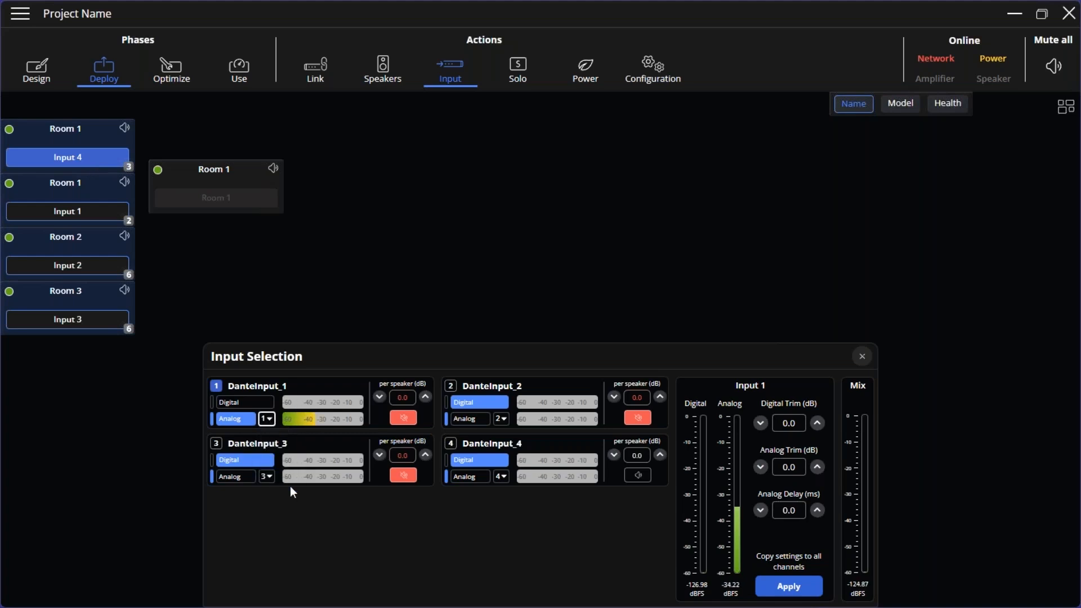
Feed the first Room 1 speaker from input 1 only, muting its input 4 and unmuting input 1
left_click(106, 161)
left_click(638, 475)
left_click(403, 418)
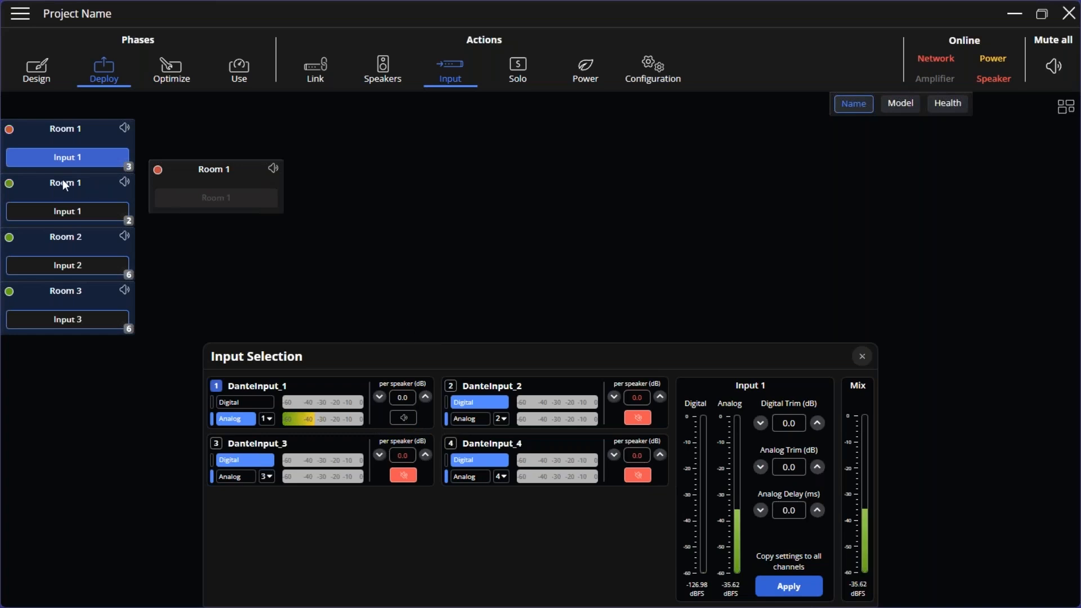
Check the second Room 1 speaker's input and feed the Room 2 speaker from input 1 instead of input 2
left_click(67, 211)
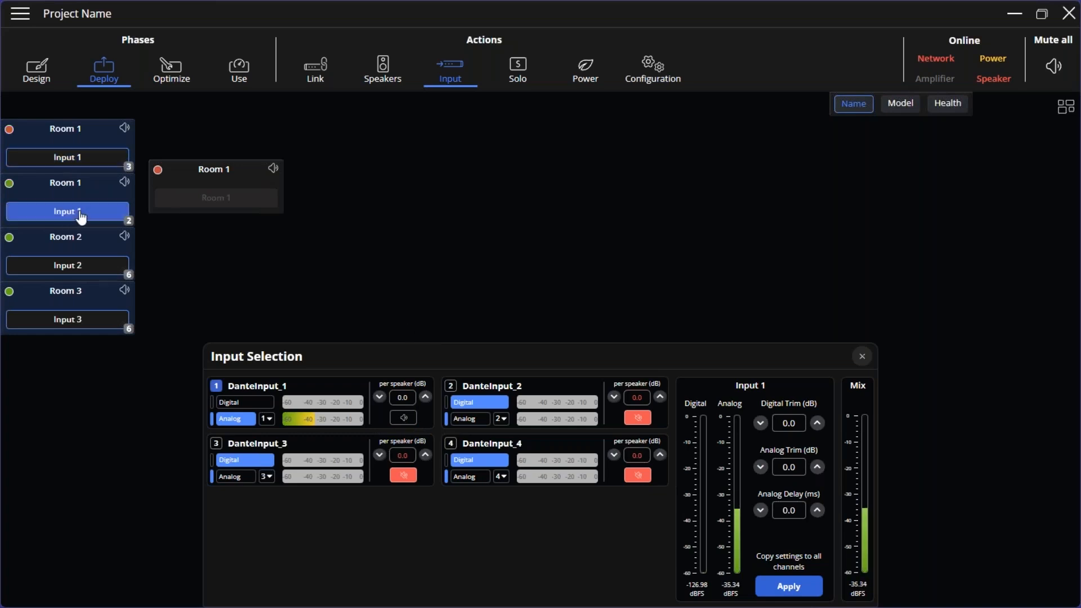
left_click(106, 270)
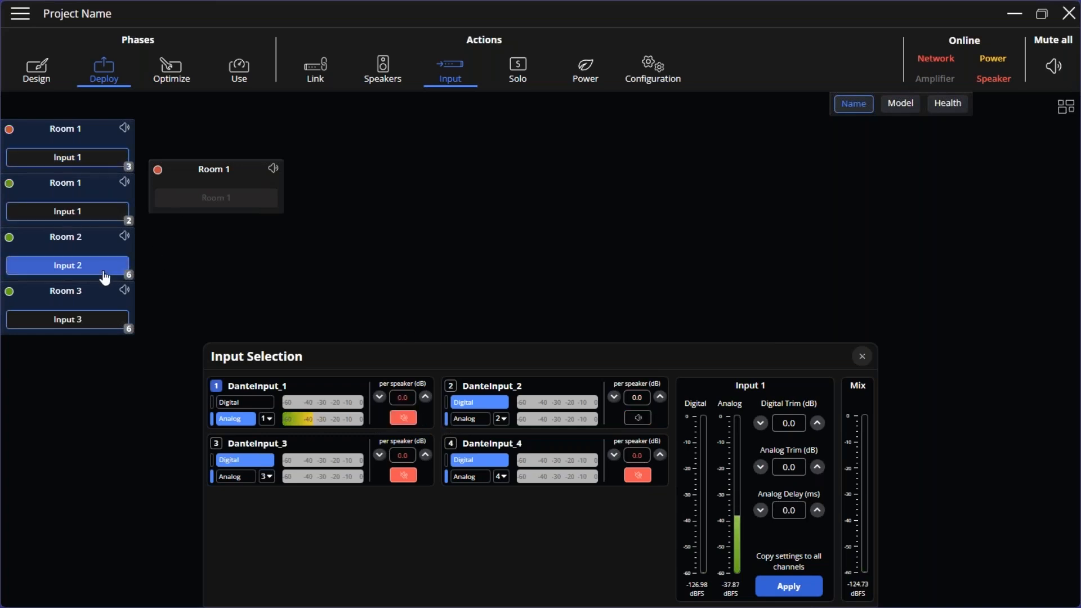
left_click(411, 422)
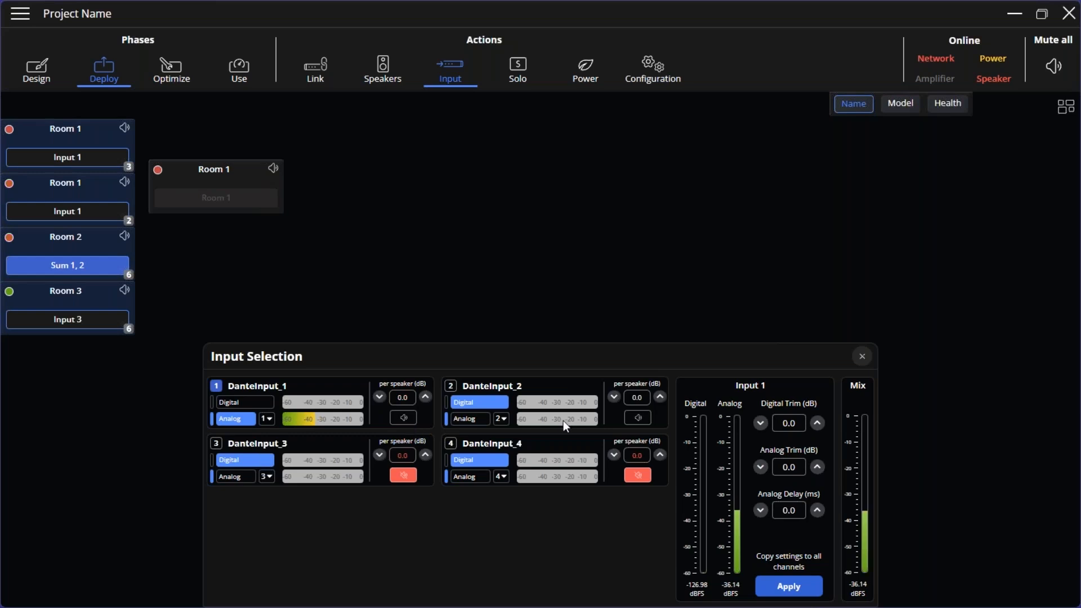
left_click(639, 419)
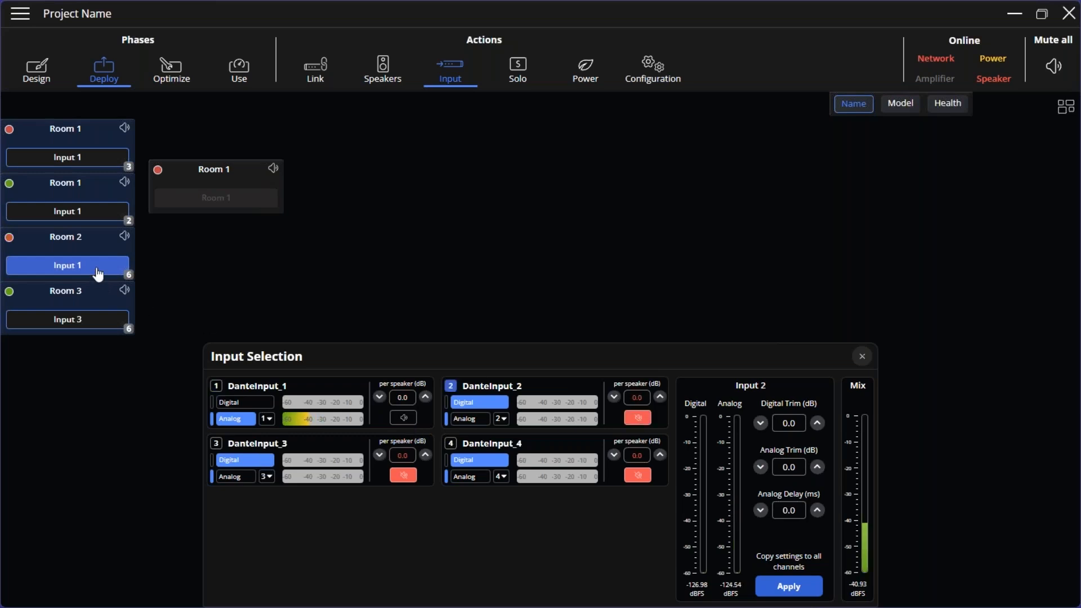
Feed the Room 3 speaker from input 1 instead of input 3
left_click(61, 325)
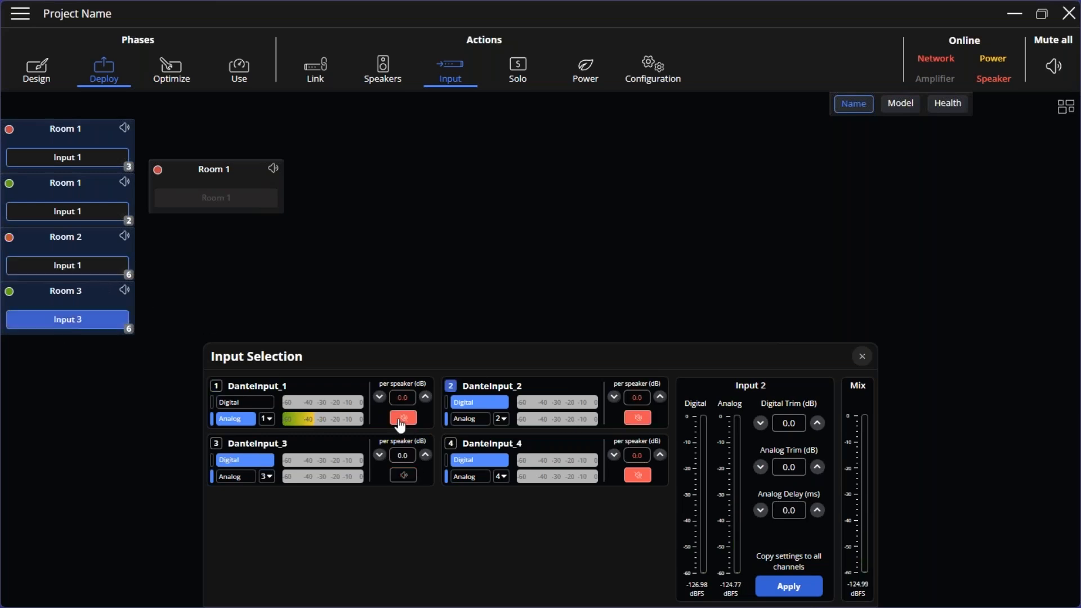
left_click(406, 476)
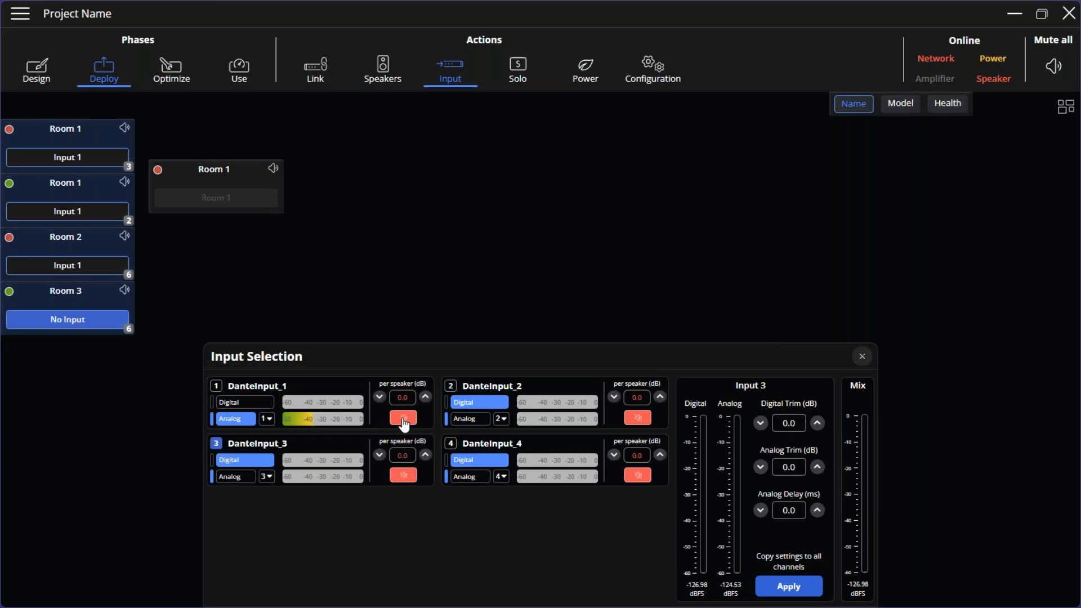
left_click(405, 419)
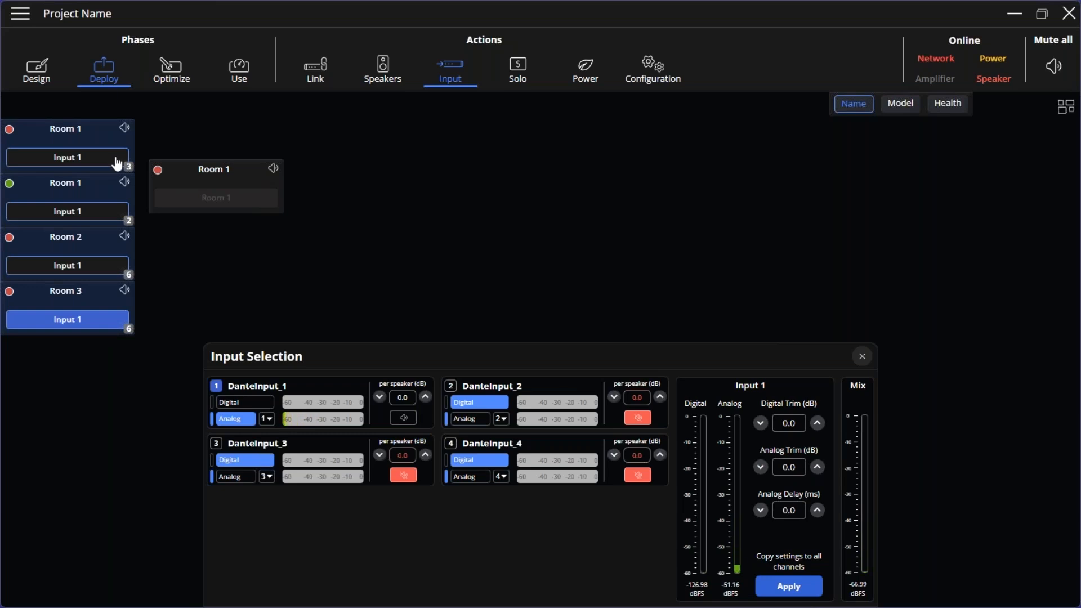
Switch on the signal generator and solo both Room 1 speakers, the Room 2 speaker and the Room 3 speaker one at a time
left_click(525, 80)
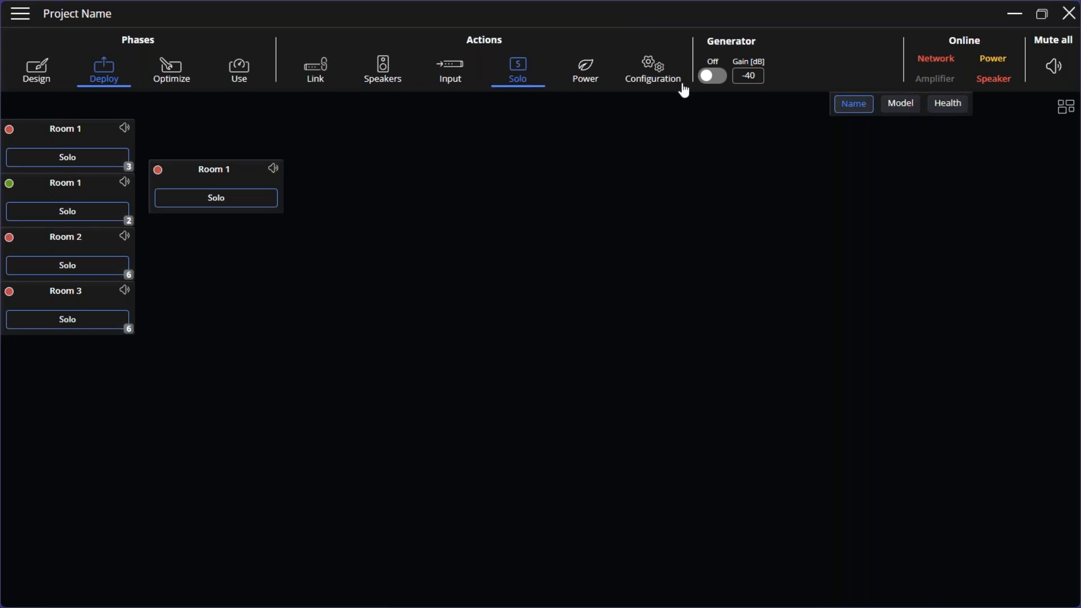
left_click(712, 77)
left_click(89, 163)
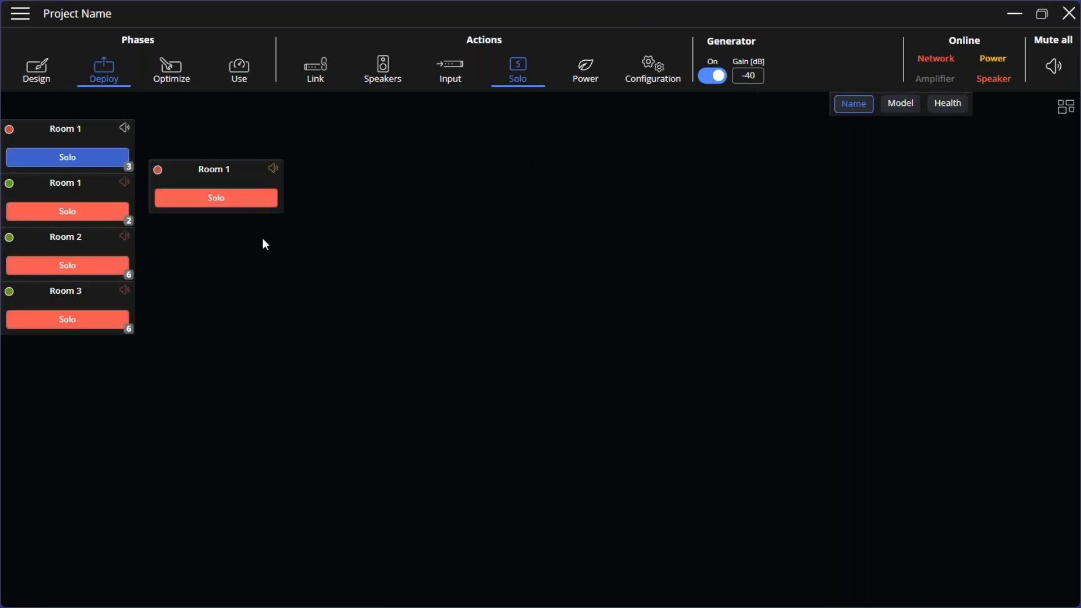
left_click(76, 210)
left_click(69, 269)
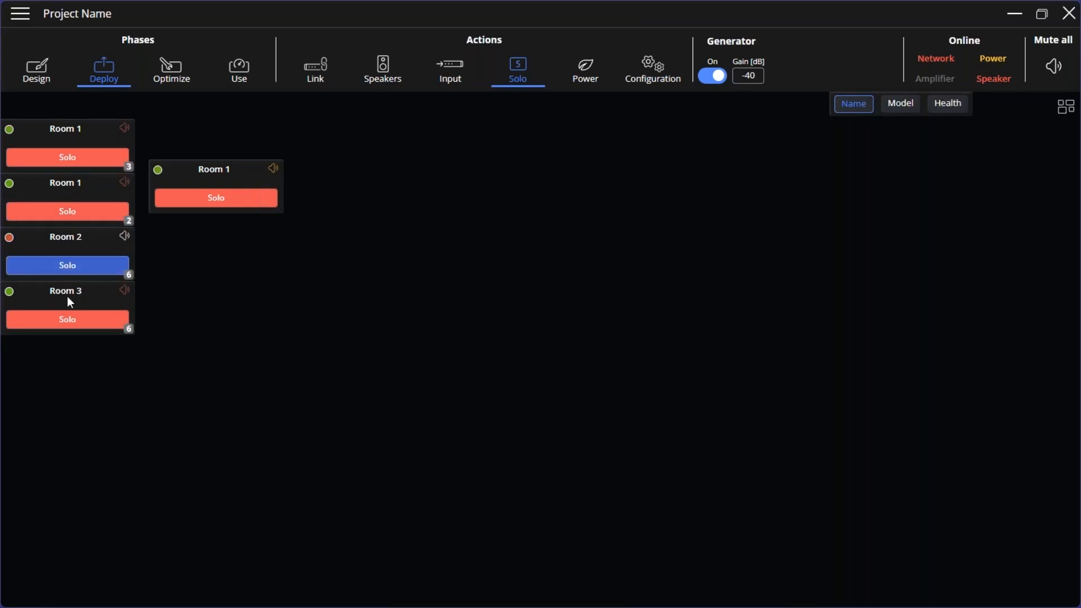
left_click(67, 321)
Solo the Room 1 group, release its solo and switch off the signal generator
left_click(211, 201)
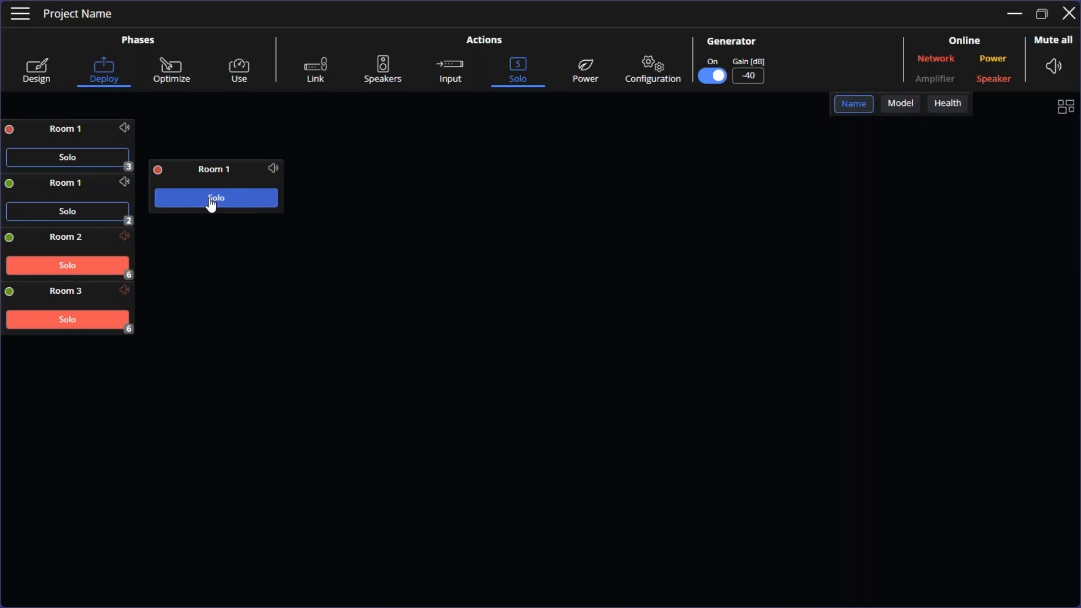
left_click(211, 203)
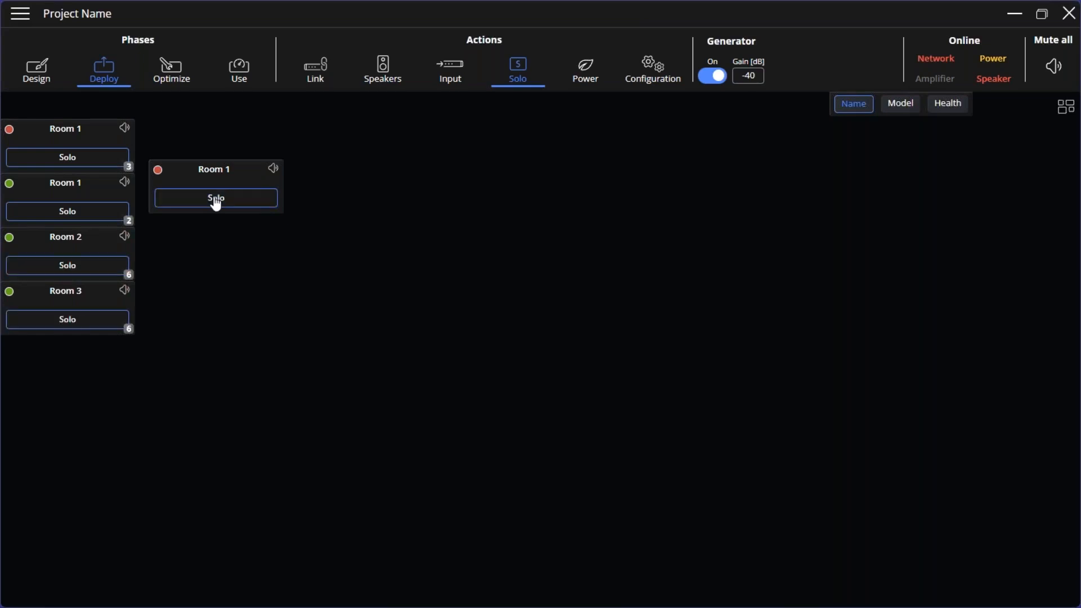
left_click(714, 79)
Look over the speakers' power shading and input mute states in the Optimize phase
left_click(169, 77)
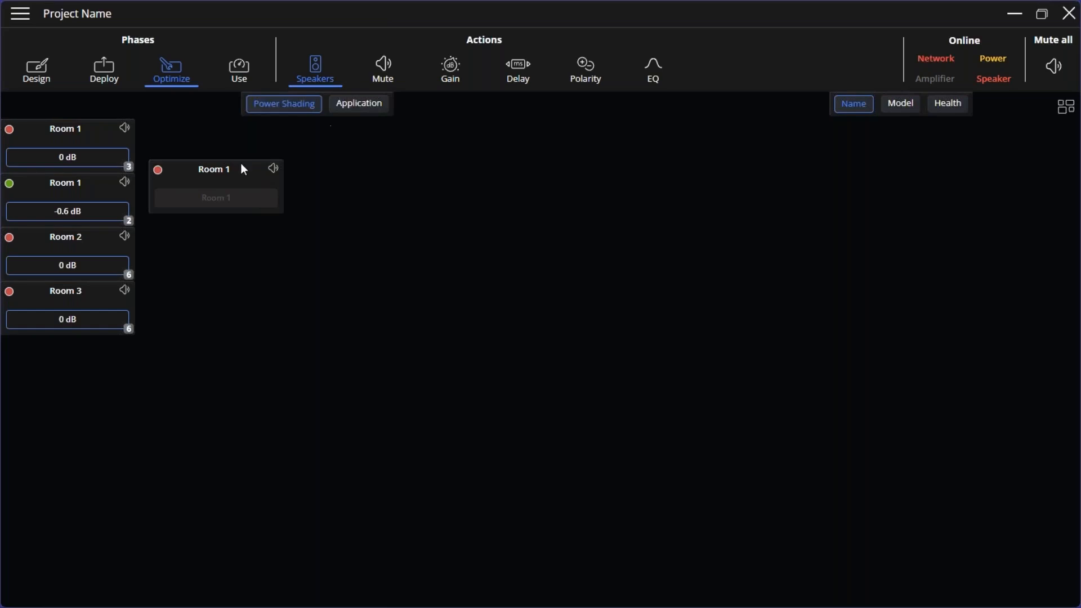
left_click(385, 79)
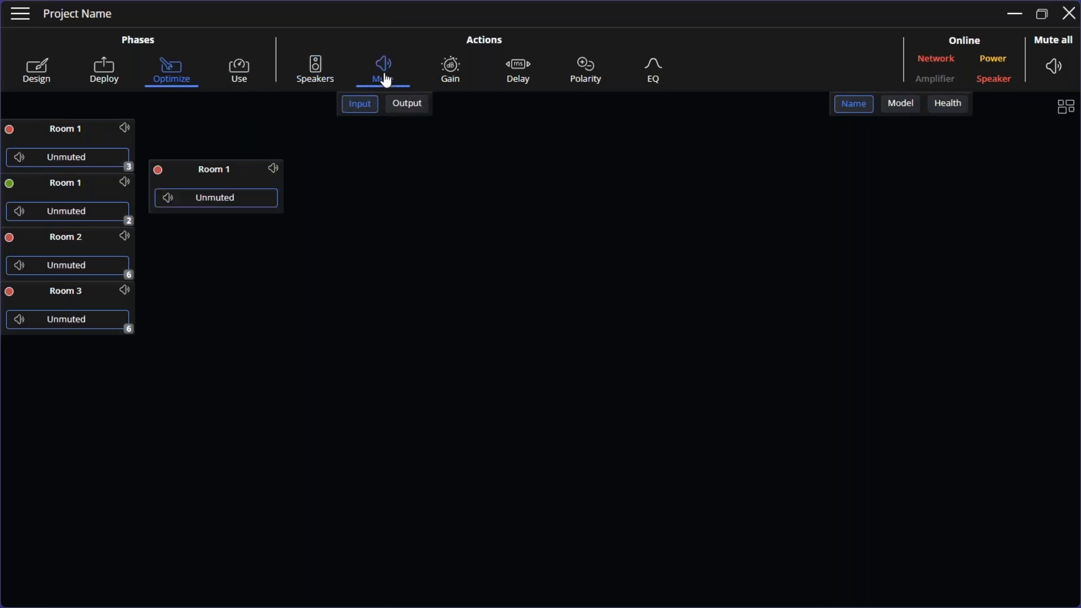
left_click(314, 77)
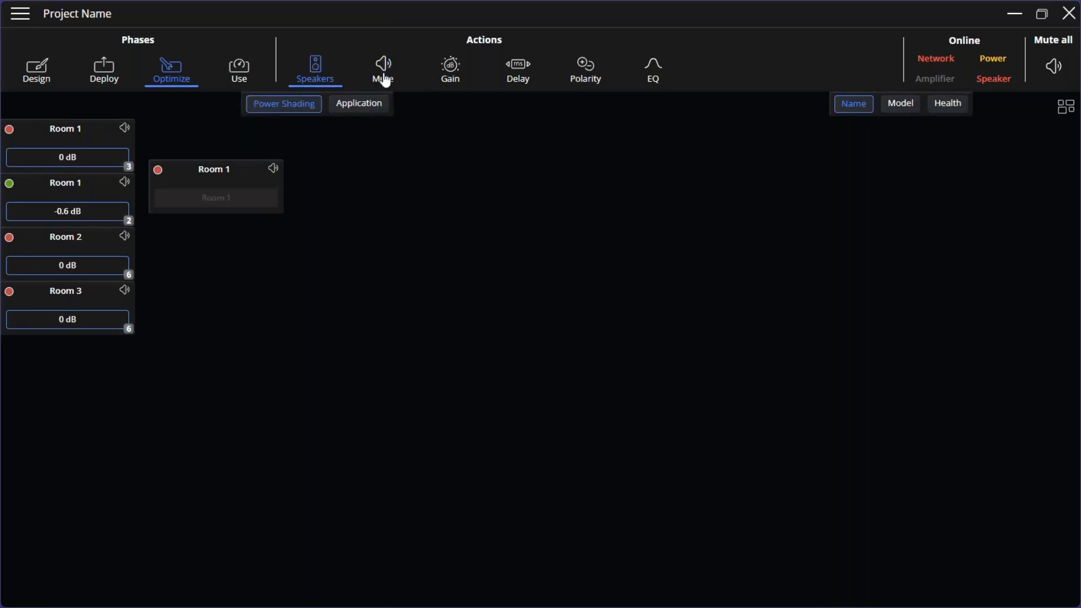
Mute the inputs of the two Room 1 speakers individually and unmute them again
left_click(385, 78)
left_click(100, 164)
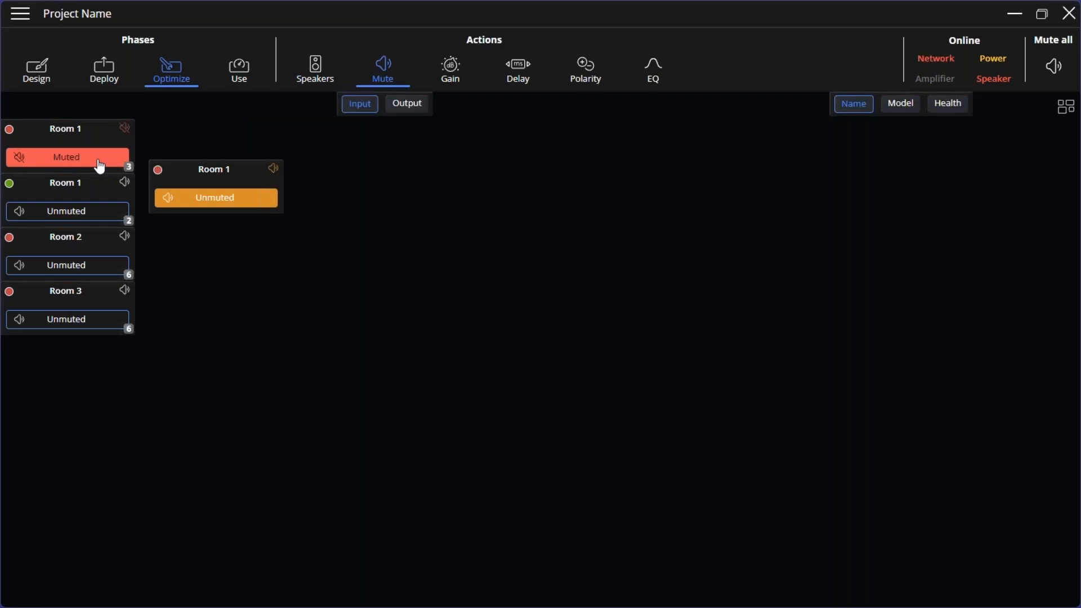
left_click(100, 164)
left_click(95, 156)
left_click(86, 221)
left_click(85, 168)
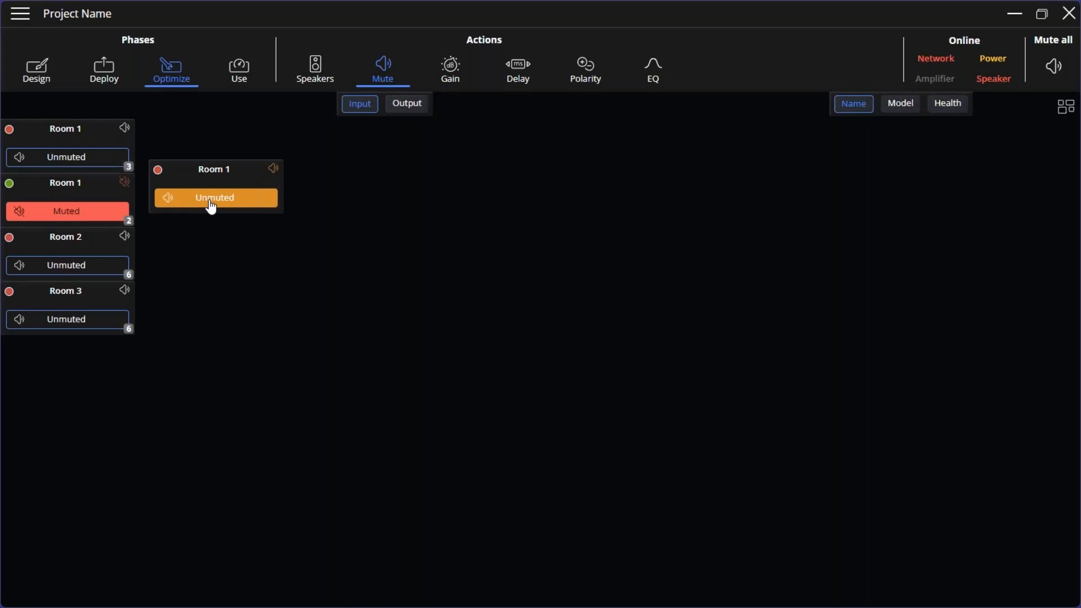
left_click(103, 216)
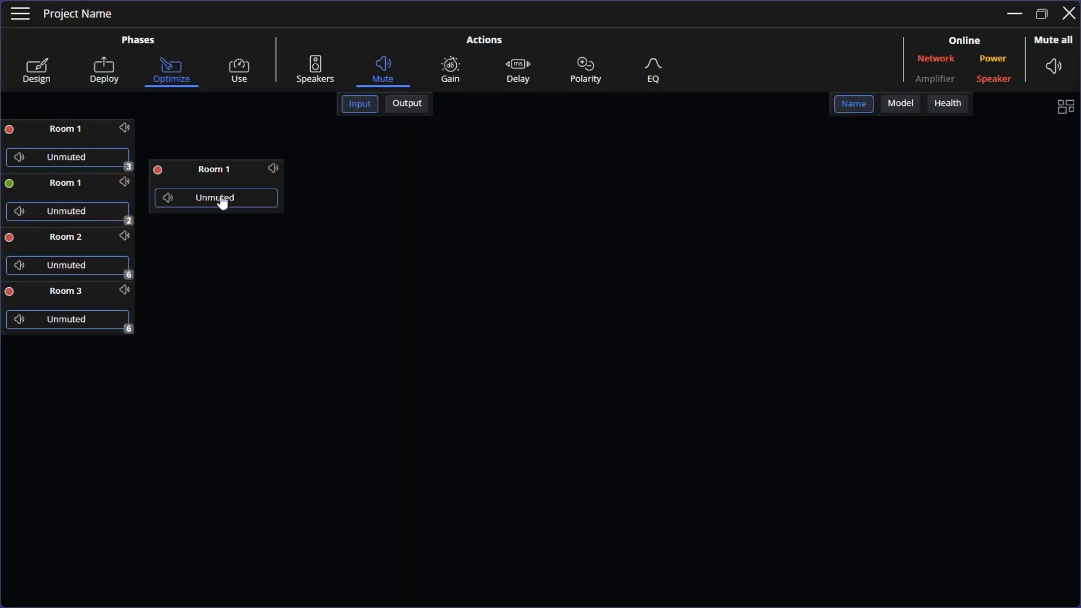
Toggle the input mute of the whole Room 1 group on and off
left_click(223, 202)
left_click(223, 202)
left_click(223, 202)
left_click(223, 202)
Mute and unmute the inputs of the Room 2 and Room 3 speakers in turn
left_click(79, 268)
left_click(79, 268)
left_click(76, 319)
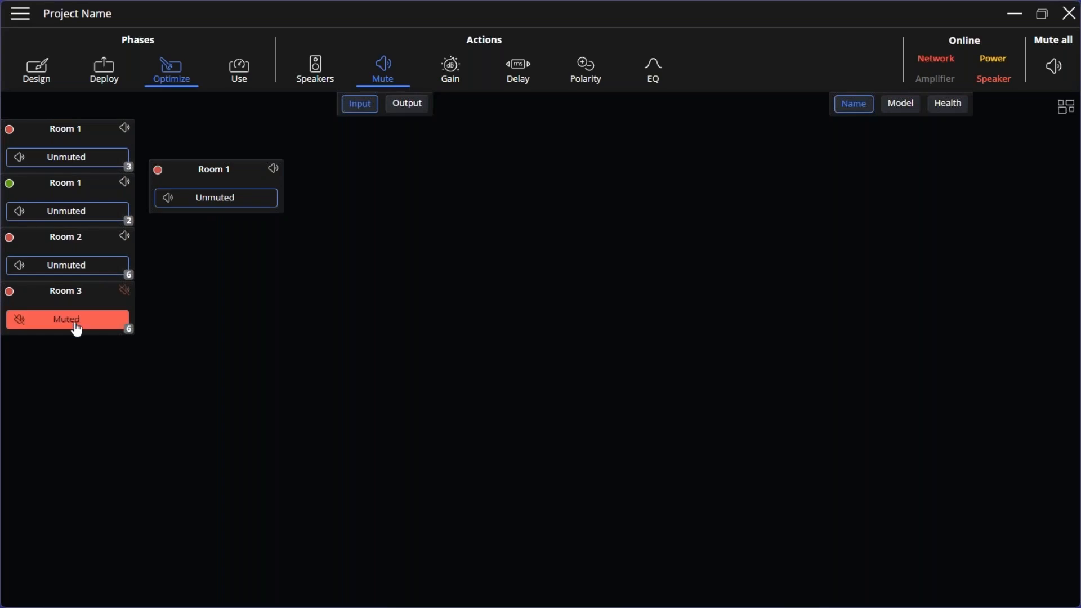
left_click(76, 320)
Set the gain of the first Room 1 speaker, the one in group 3, to -2 dB
left_click(448, 69)
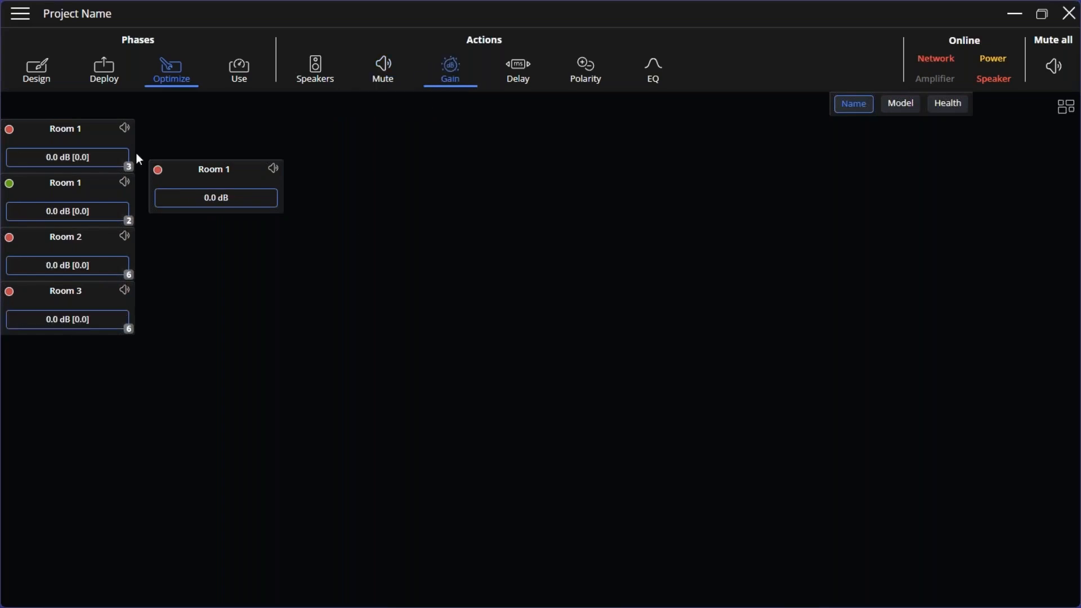
left_click(80, 168)
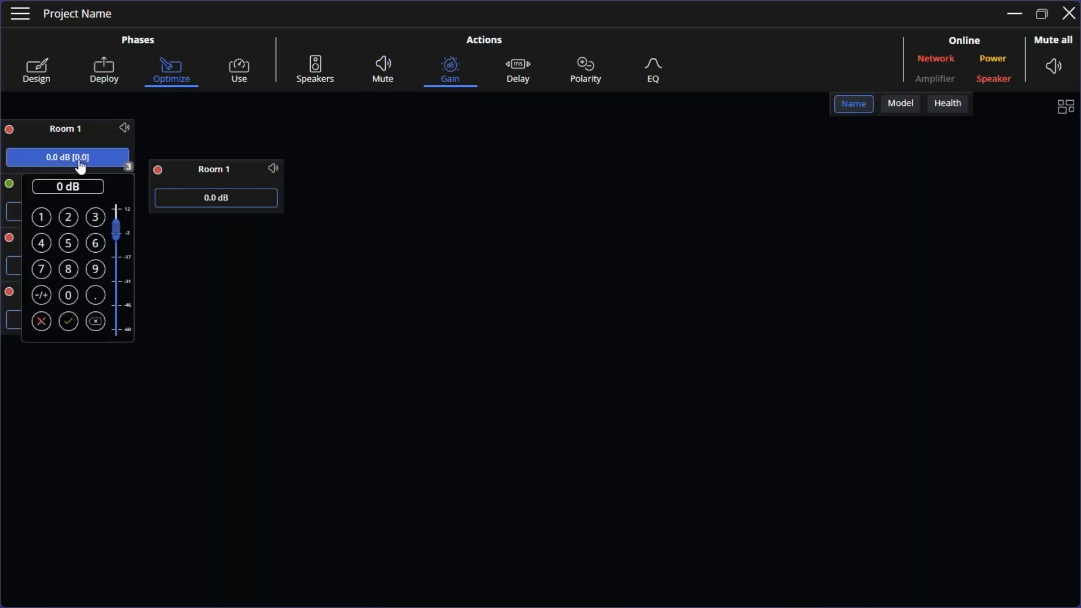
left_click(51, 301)
left_click(68, 219)
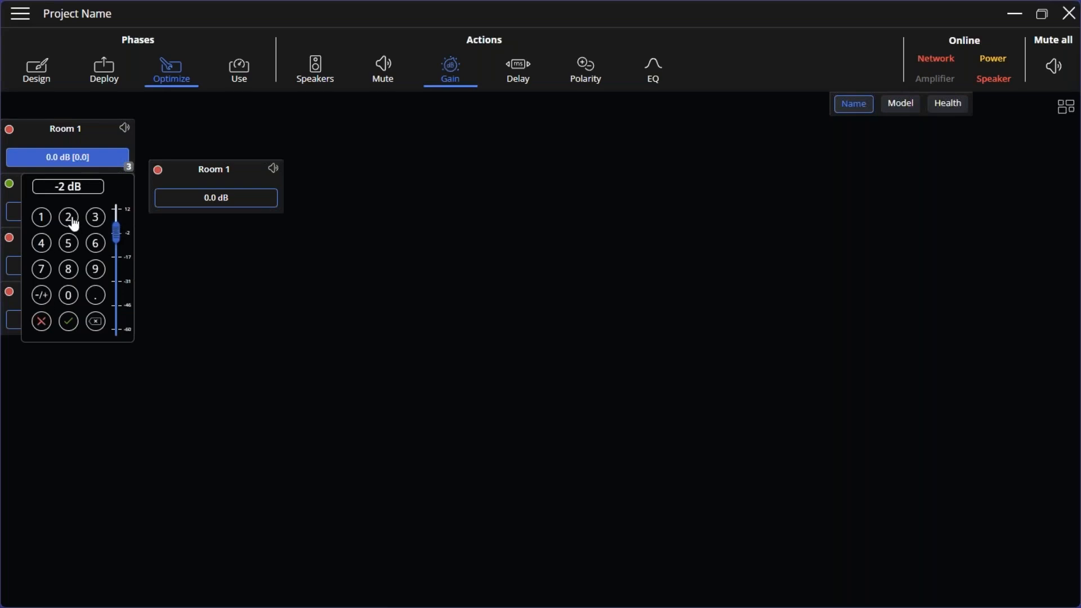
left_click(69, 323)
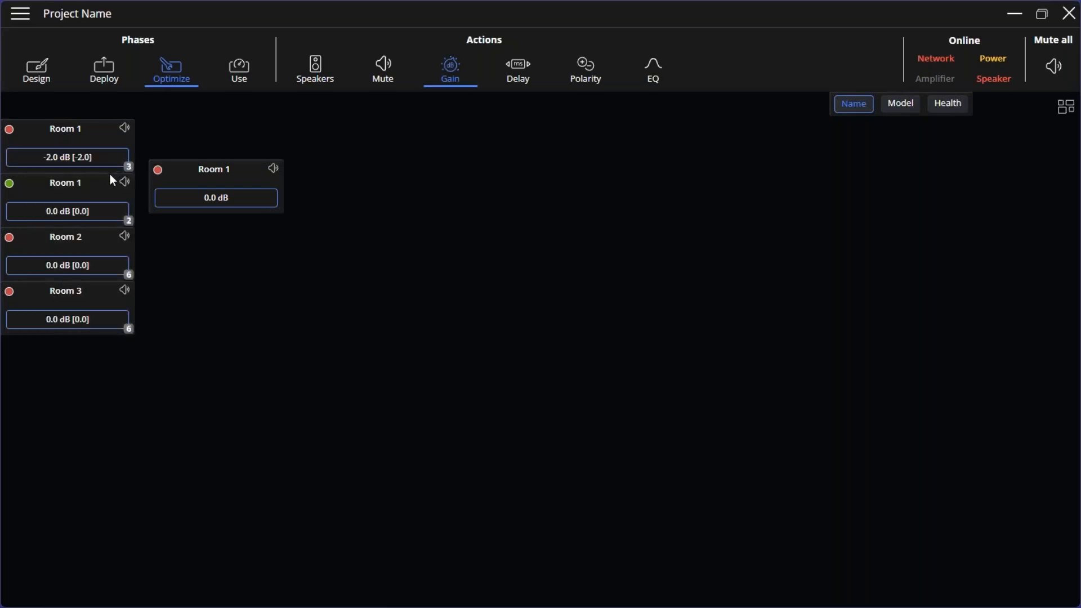
Compare the speakers labelled by model and by health status, and return to labelling them by name
left_click(899, 113)
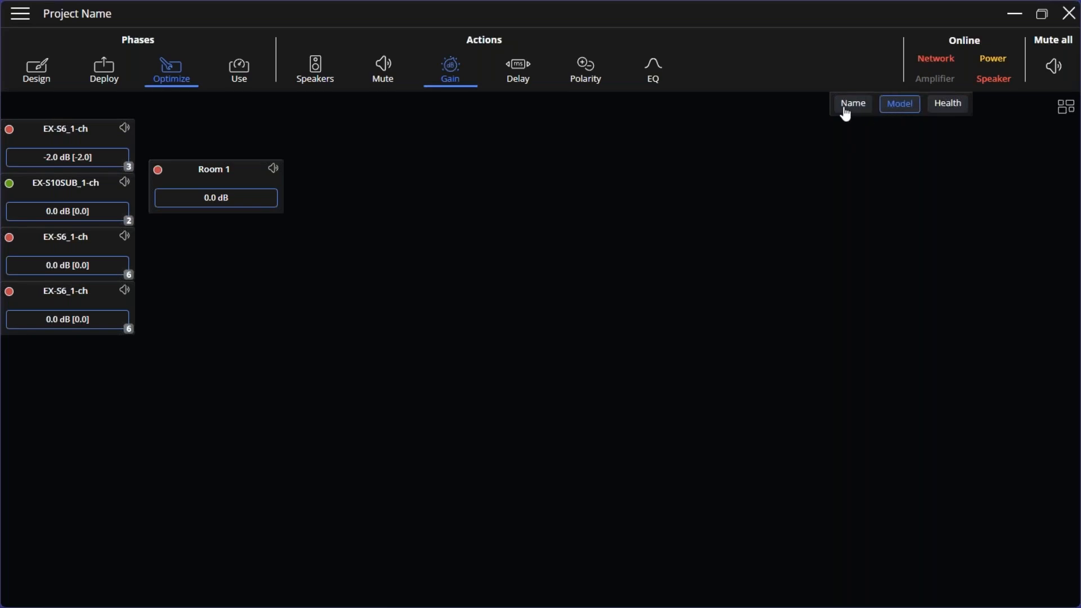
left_click(847, 112)
left_click(908, 112)
left_click(952, 113)
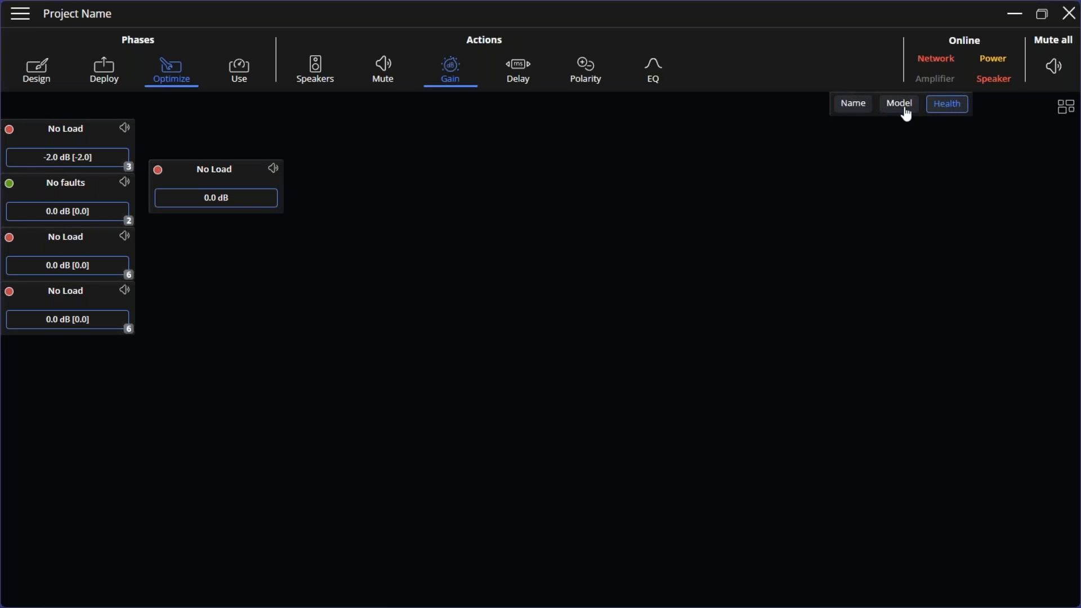
left_click(852, 109)
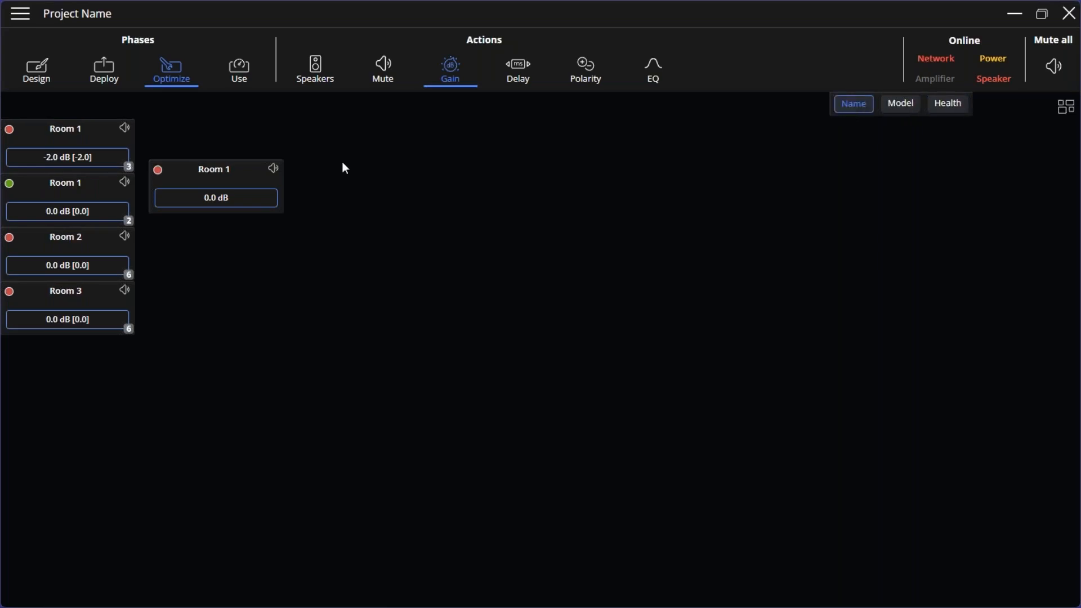
Inspect the delay setting of the first Room 1 speaker and dismiss it without entering a value
left_click(518, 76)
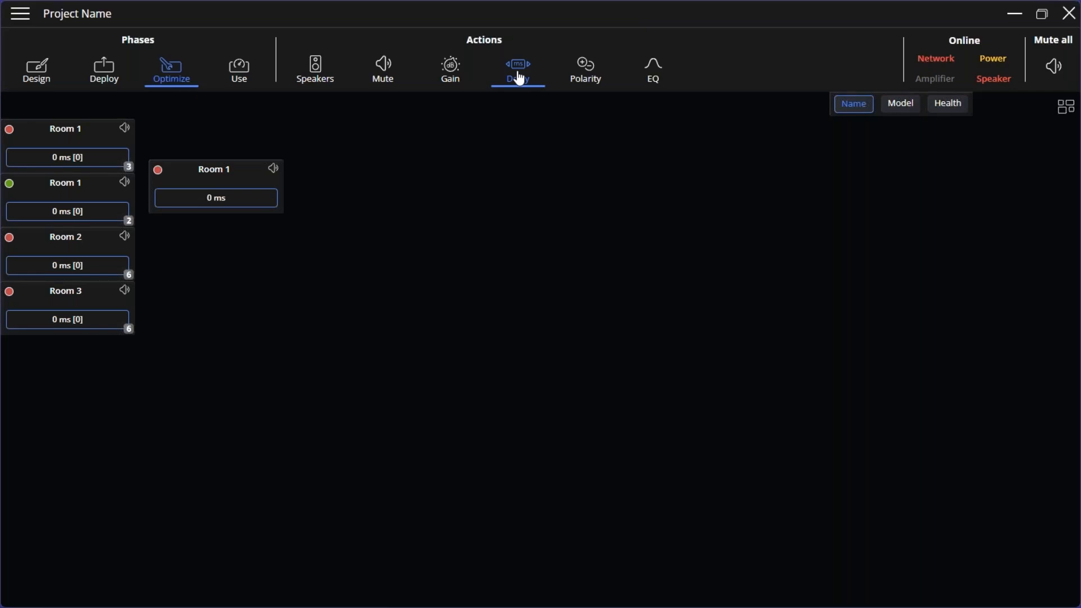
left_click(121, 160)
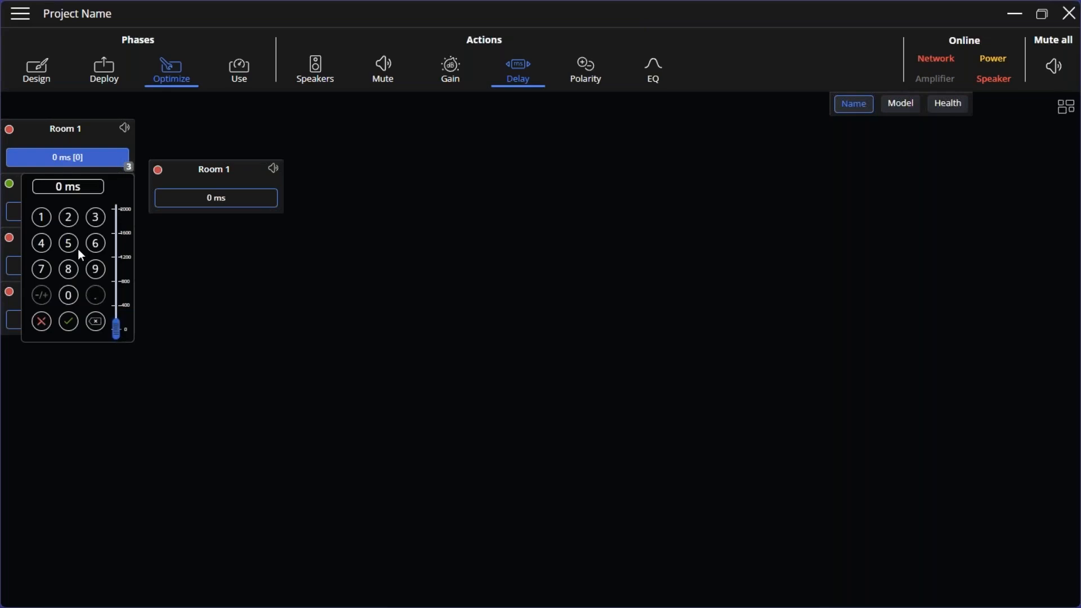
mouse_move(113, 335)
left_mouse_down()
mouse_move(127, 210)
mouse_move(104, 350)
left_mouse_up()
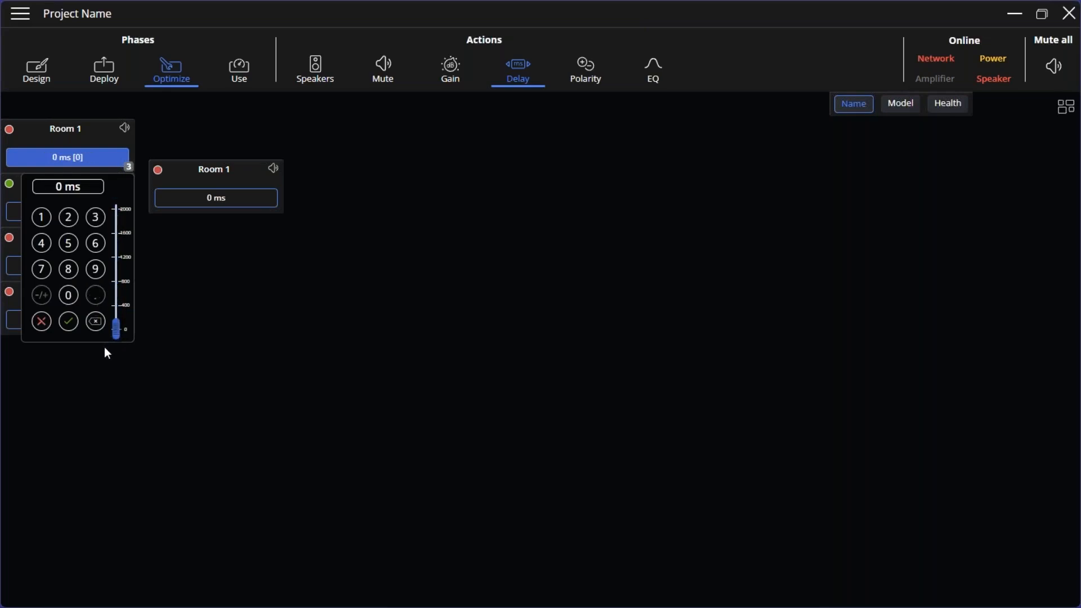
left_click(203, 328)
Invert the polarity of the whole Room 1 group and restore it to normal
left_click(578, 85)
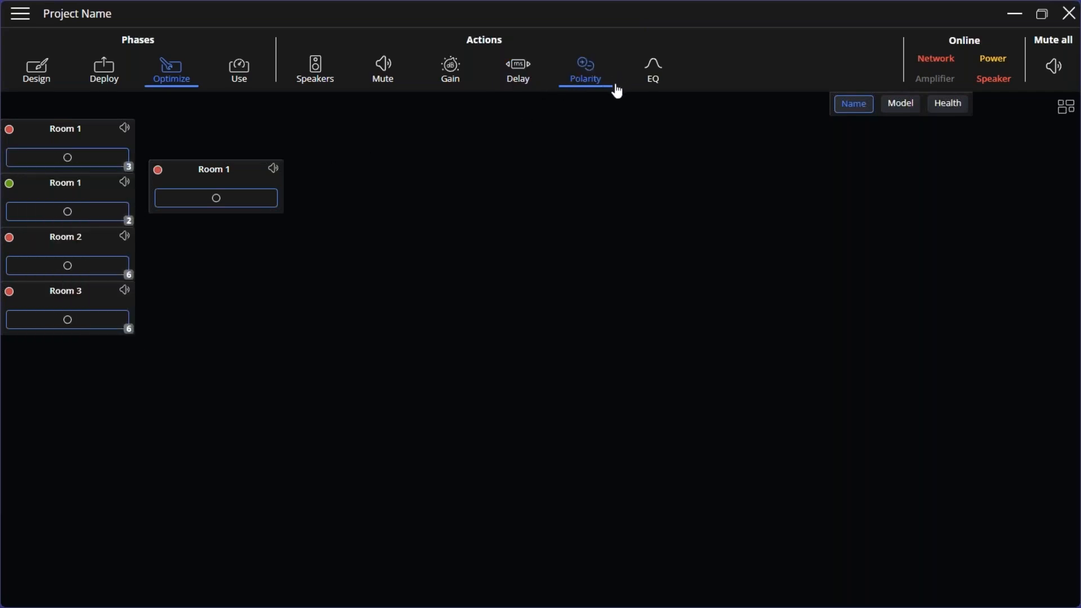
left_click(232, 202)
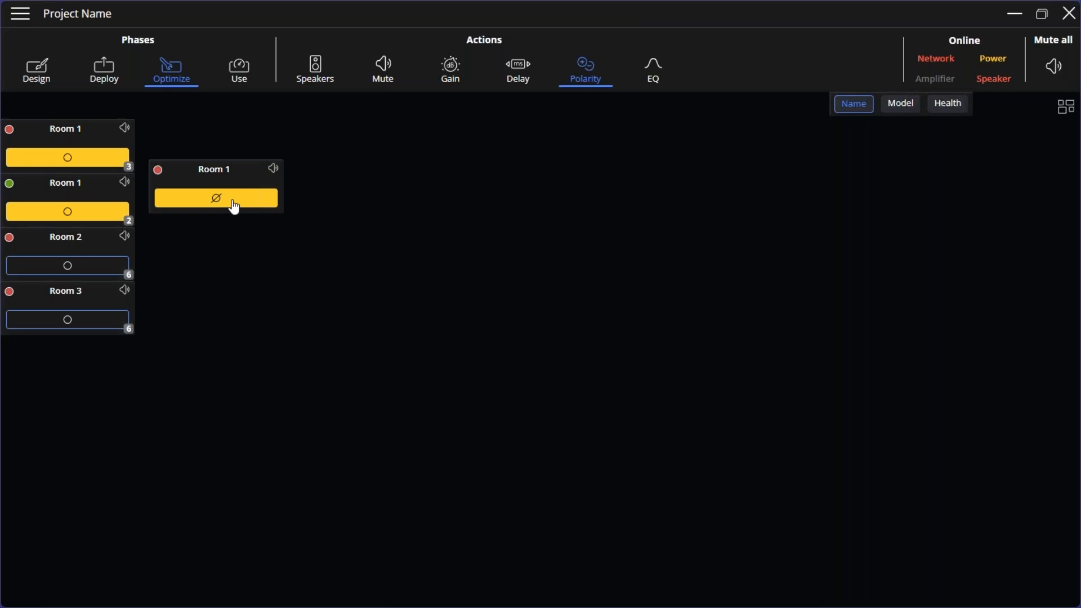
left_click(211, 208)
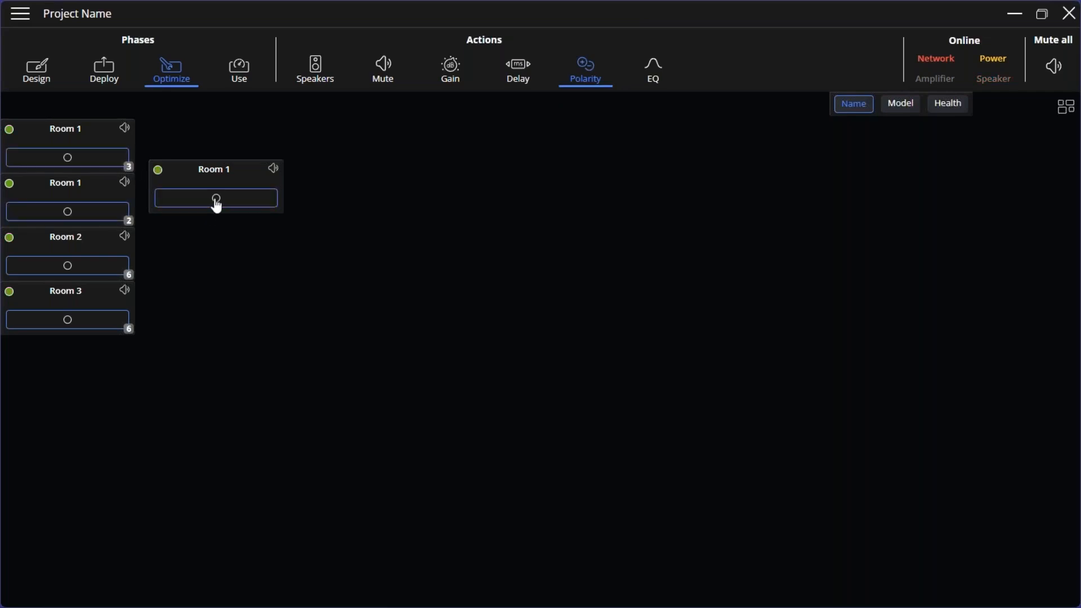
Invert and restore the polarity of the two Room 1 speakers and the Room 2 speaker one by one
left_click(95, 162)
left_click(93, 162)
left_click(92, 212)
left_click(93, 217)
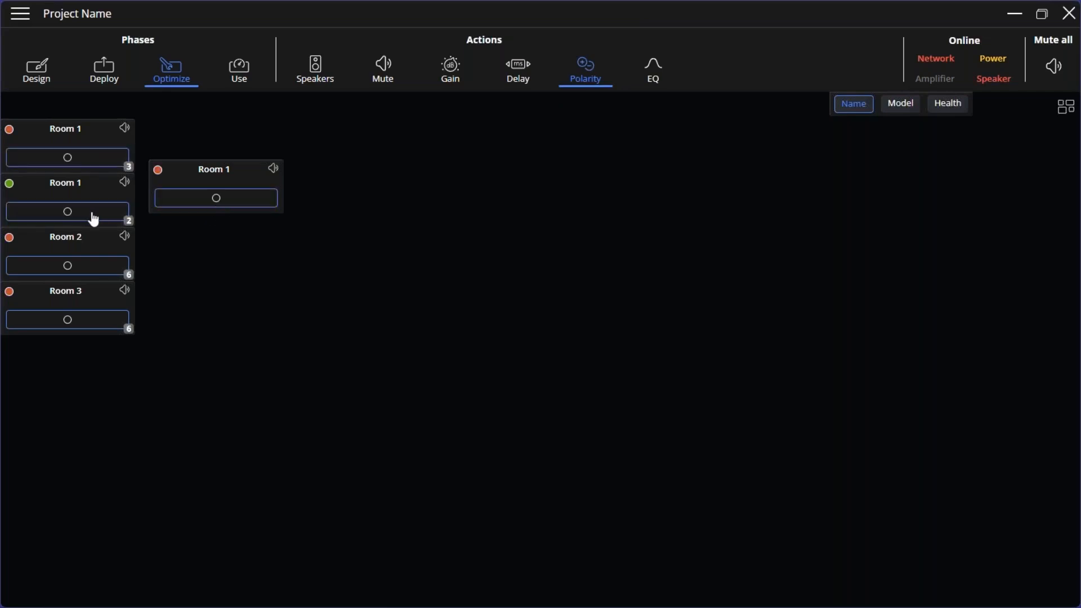
left_click(84, 272)
left_click(65, 269)
Label the speakers by model and look at the EQ of the first EX-S6_1-ch speaker in Room 1
left_click(903, 106)
left_click(653, 83)
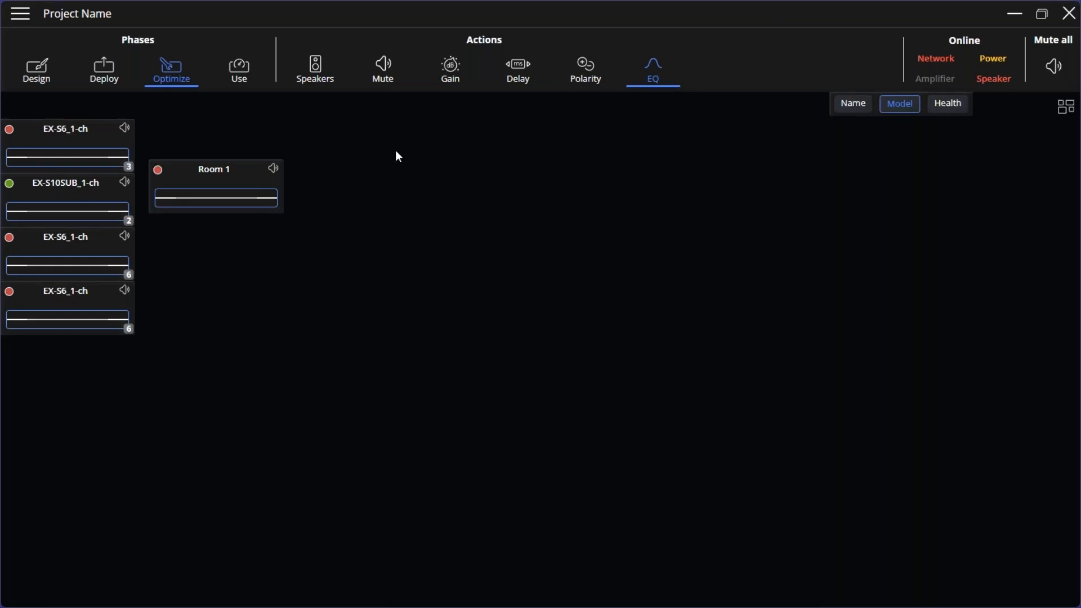
left_click(70, 163)
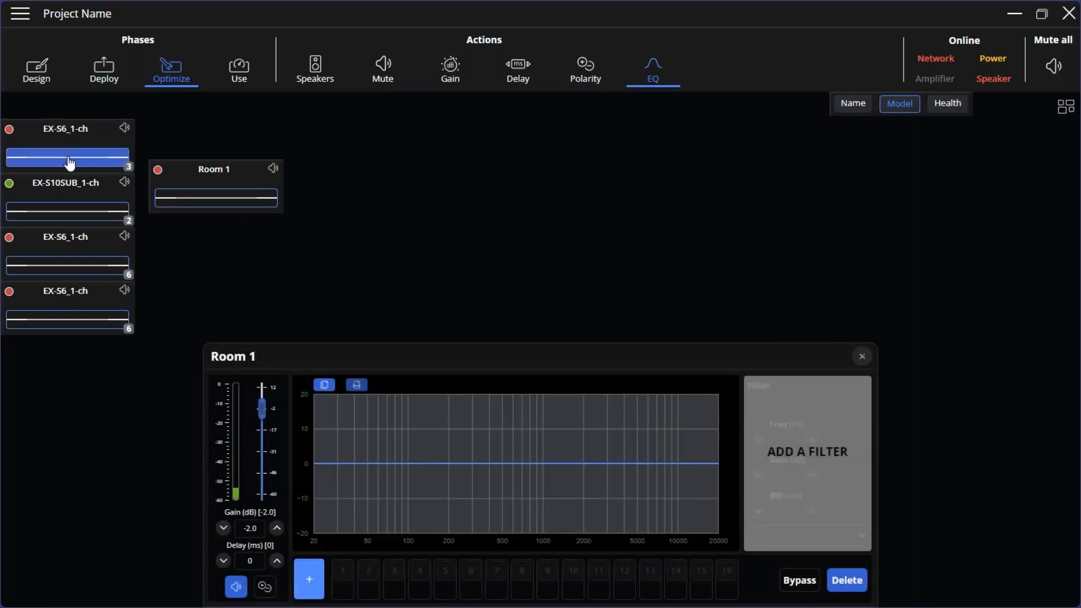
left_click(863, 357)
Add a PEQ filter to the Room 1 group's EQ at about 192 Hz with -5.63 dB gain and 1.03 oct bandwidth
left_click(234, 203)
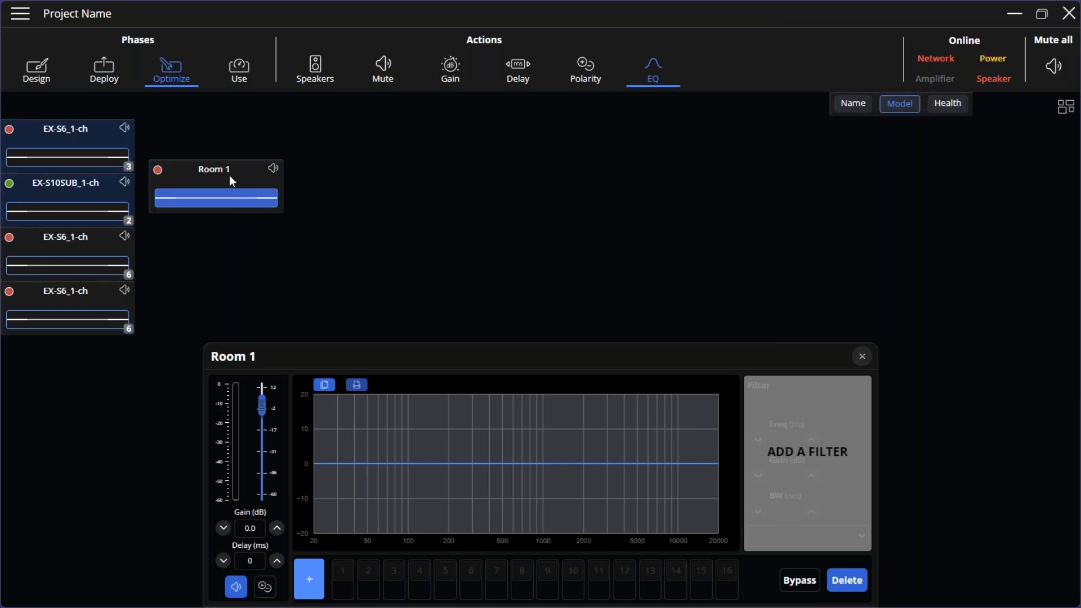
left_click(309, 579)
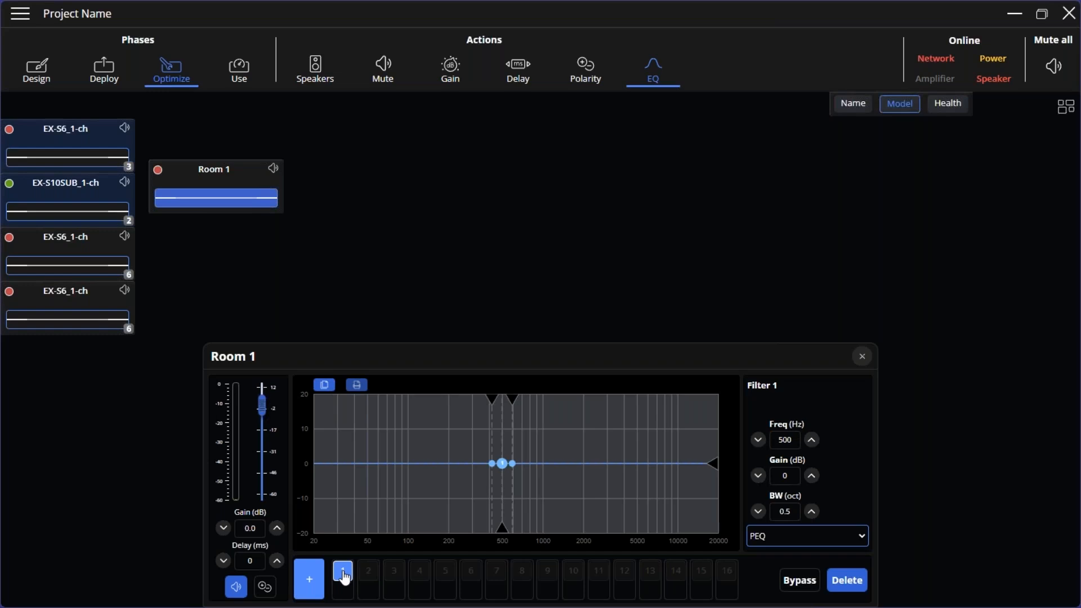
left_click_drag(507, 466, 468, 482)
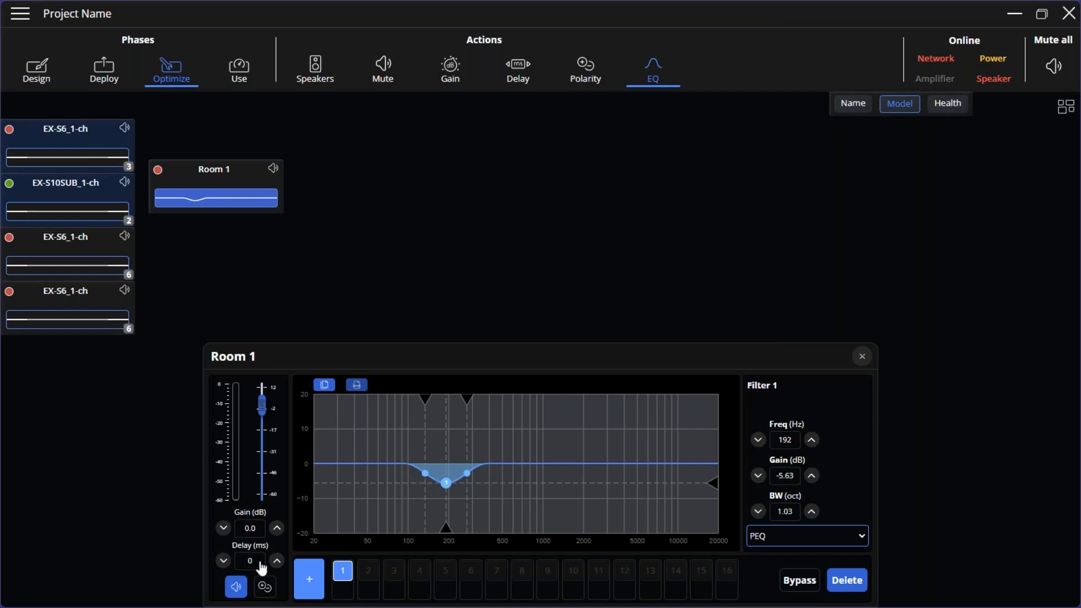
Toggle the Room 1 group's polarity on and off, and add a second PEQ filter at about 9451 Hz with 3.3 dB gain
left_click(268, 591)
left_click(268, 591)
left_click(309, 579)
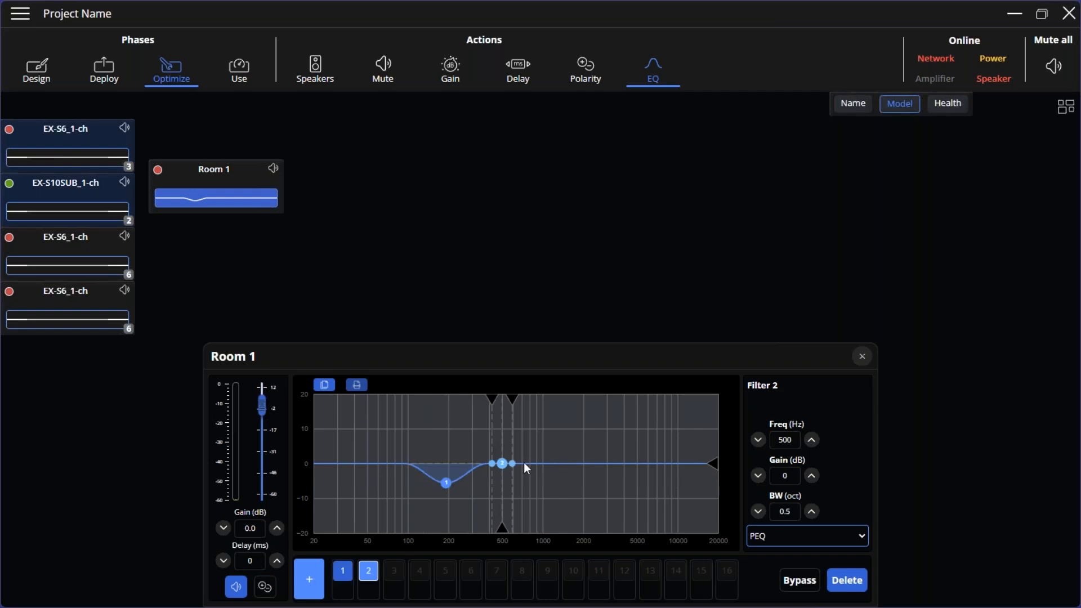
left_click_drag(503, 467, 677, 460)
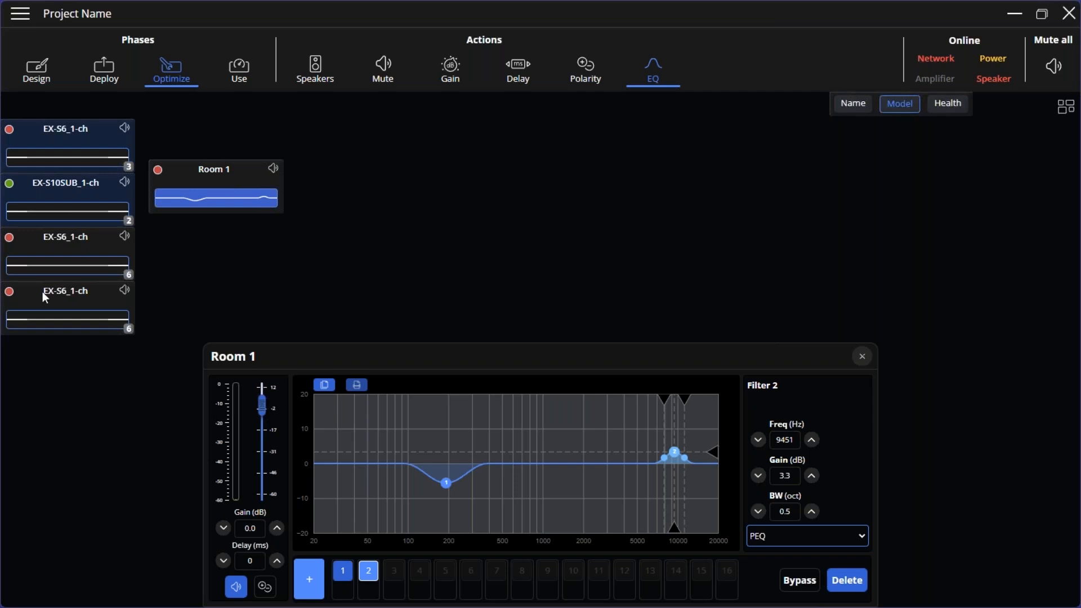
Add a PEQ filter to the Room 2 speaker's EQ at about 810 Hz with 7.18 dB gain
left_click(80, 268)
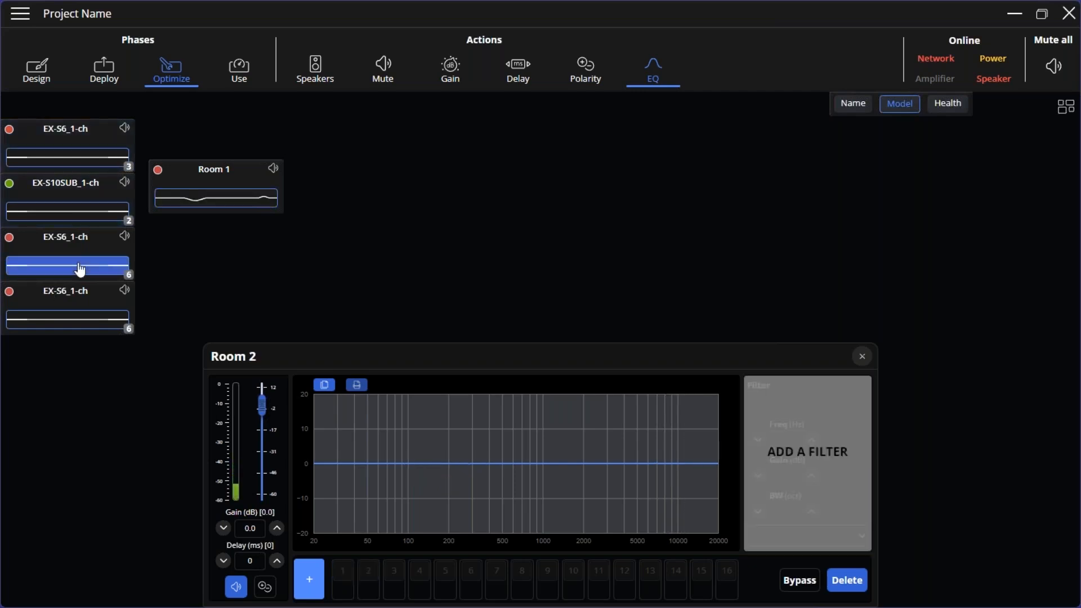
left_click(69, 319)
left_click(83, 269)
left_click(309, 579)
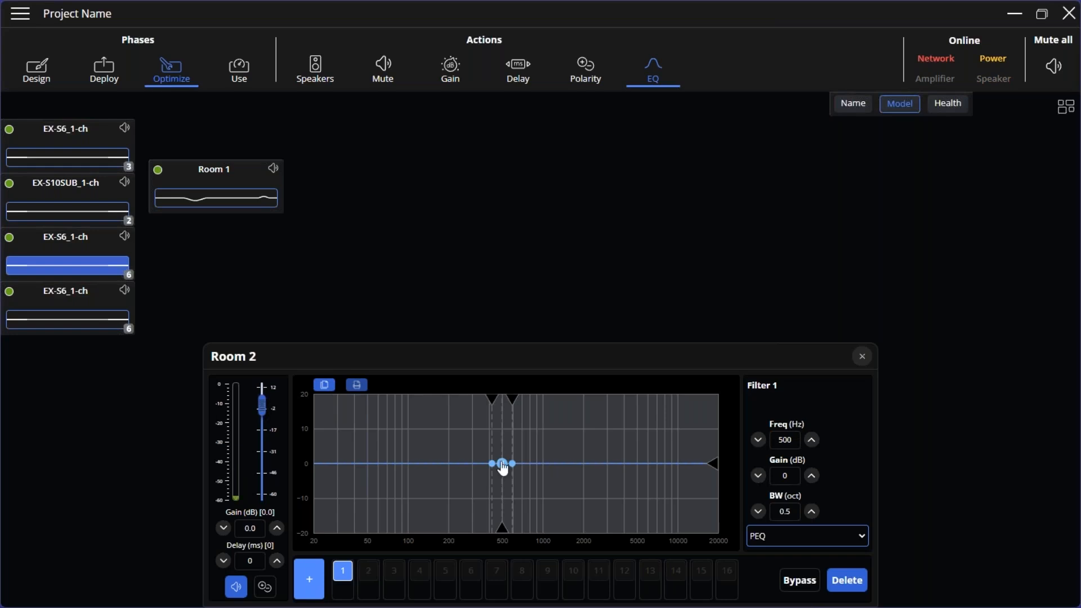
left_click_drag(503, 465, 530, 439)
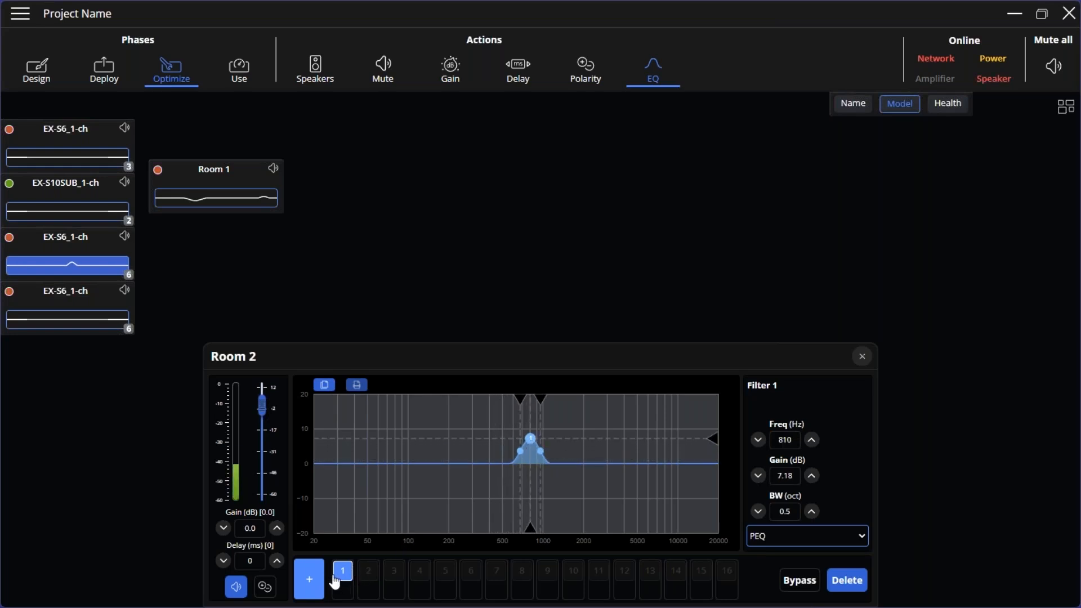
Add a second Room 2 filter at about 430 Hz with 6.41 dB gain, and move filter 1 to about 1528 Hz and -7.96 dB
left_click(310, 579)
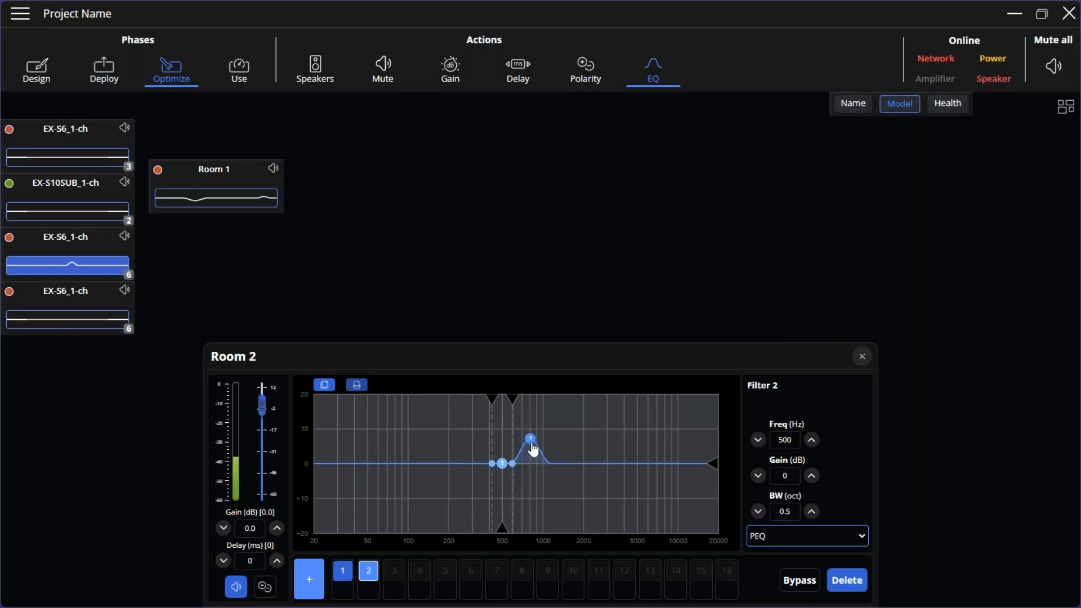
left_click_drag(532, 446, 567, 491)
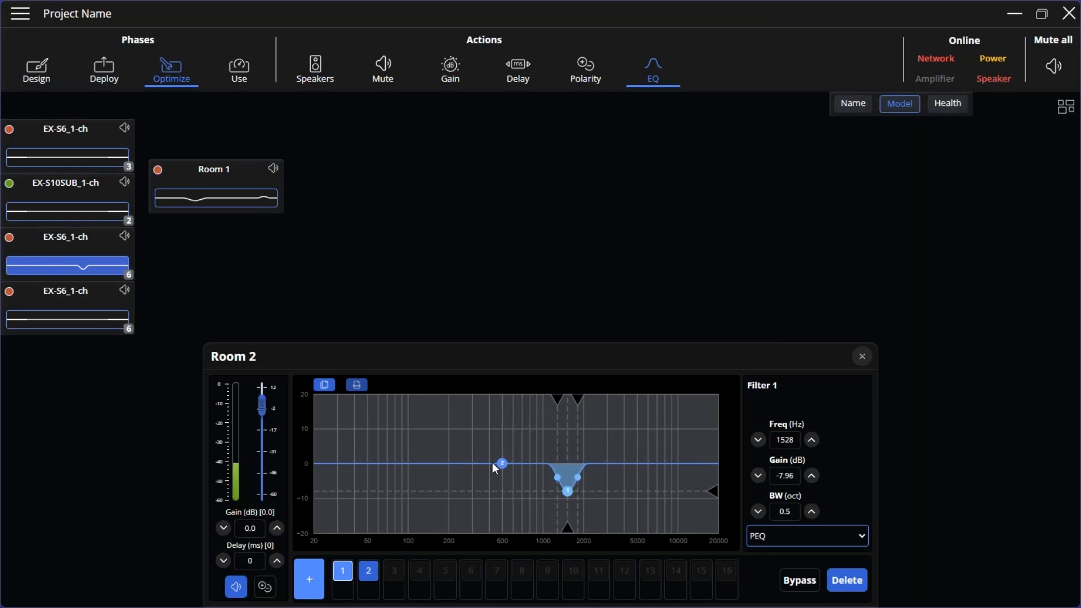
left_click(376, 570)
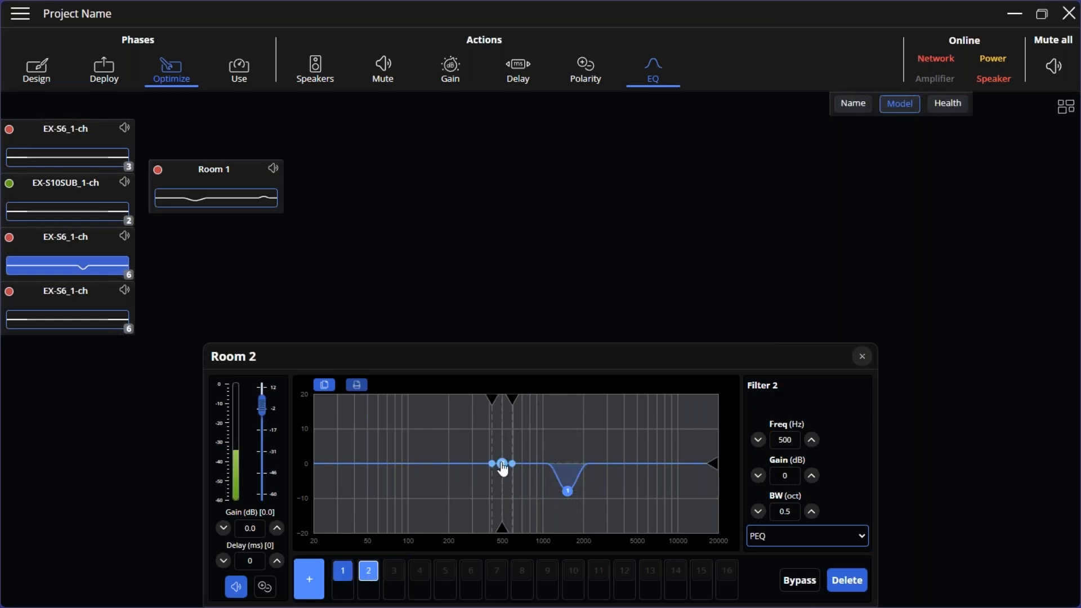
left_click_drag(503, 465, 493, 440)
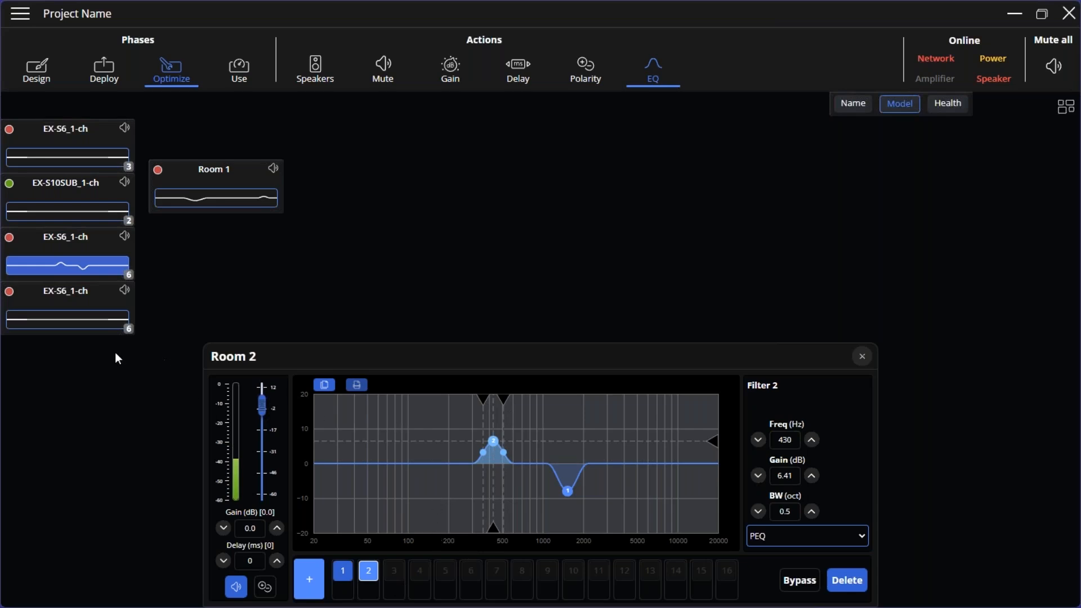
Copy the Room 2 speaker's EQ filters to the Room 3 speaker, overwriting its current filters
left_click(325, 385)
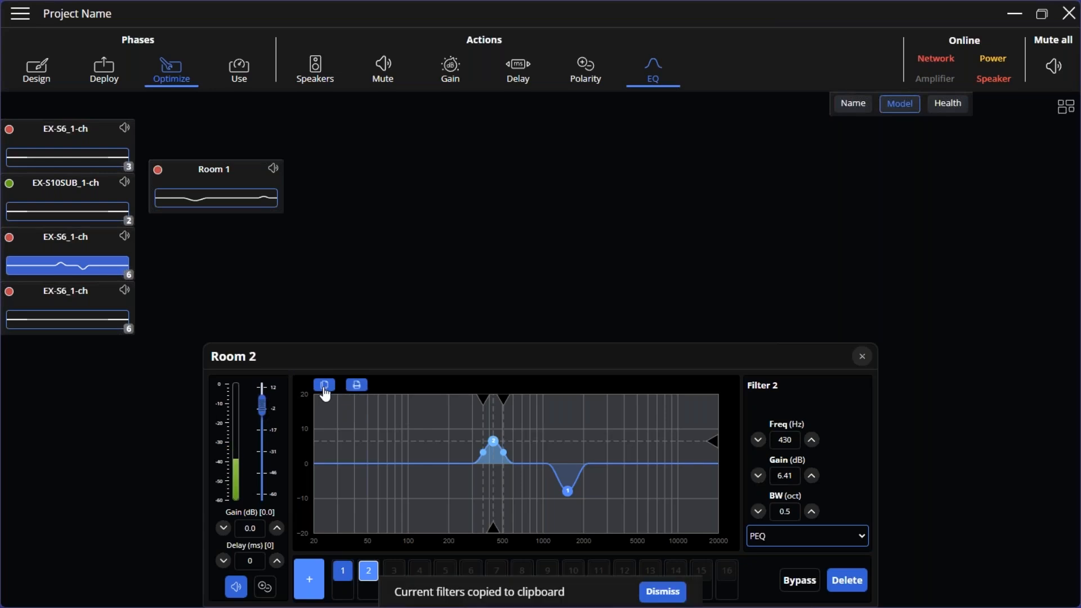
left_click(88, 325)
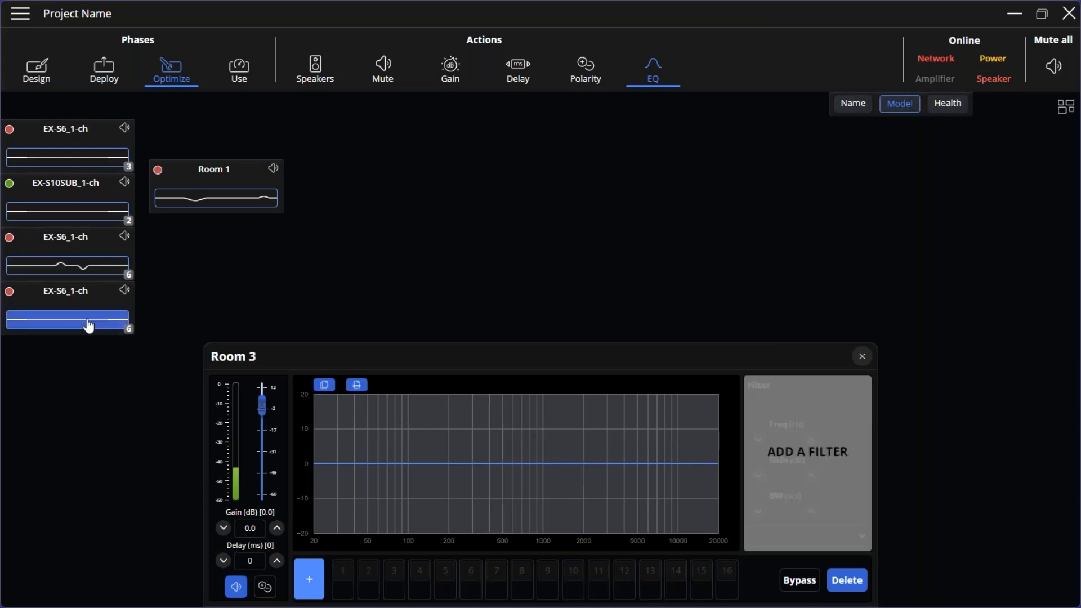
left_click(356, 385)
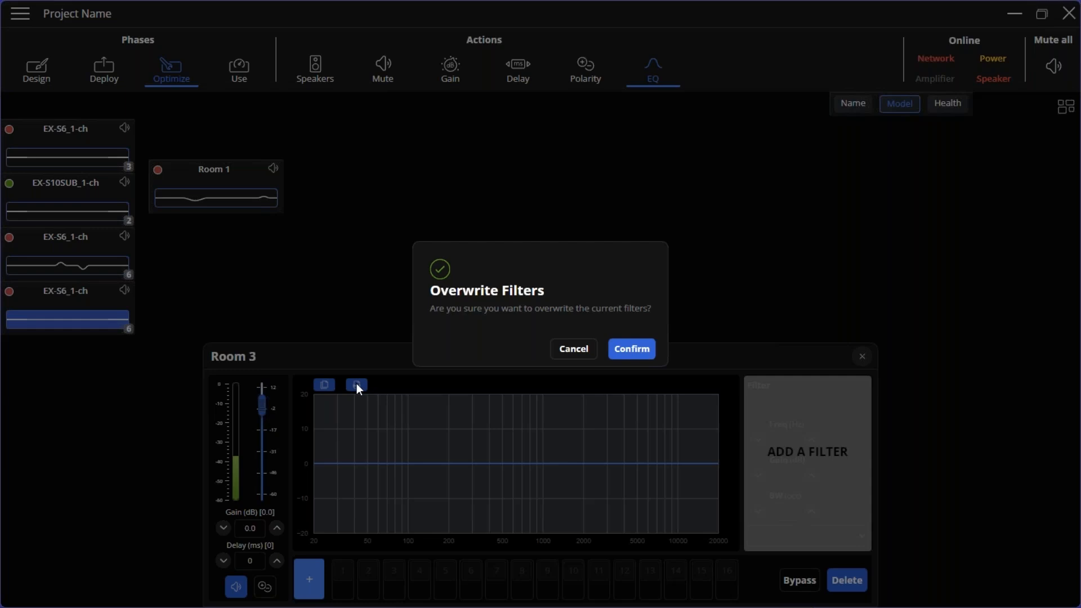
left_click(626, 352)
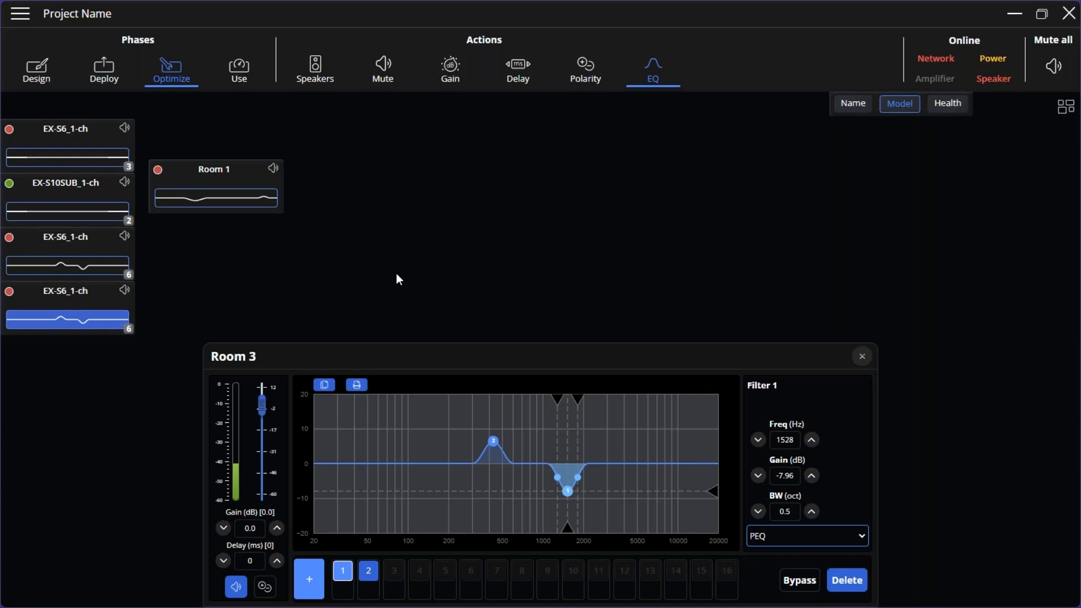
Change filter 1 of the Room 3 speaker to Hi Pass and move its frequency to about 1676 Hz
left_click(854, 540)
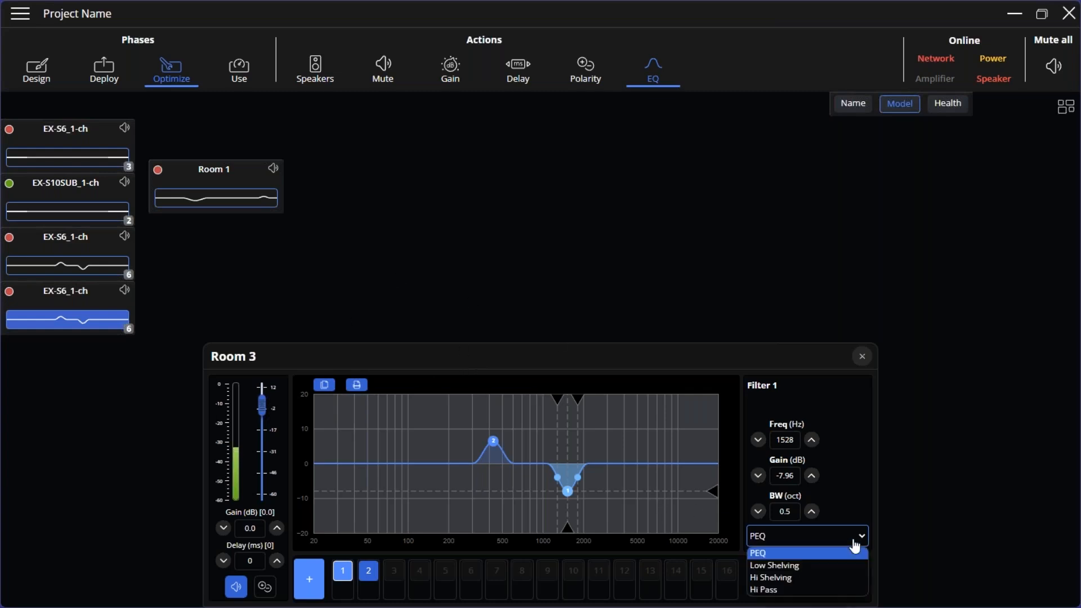
left_click(809, 589)
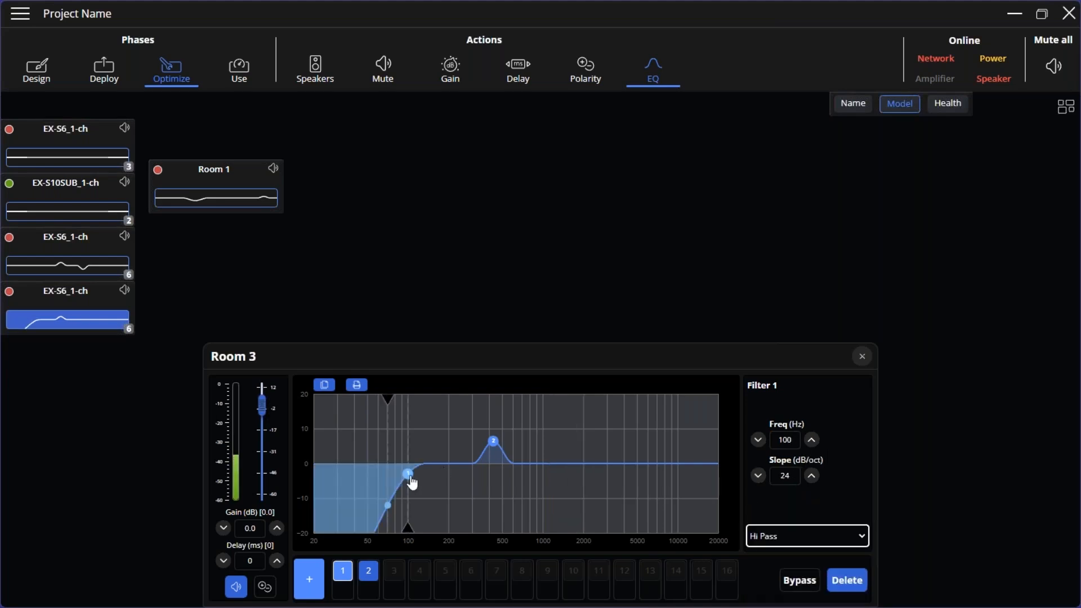
left_click_drag(410, 479, 573, 477)
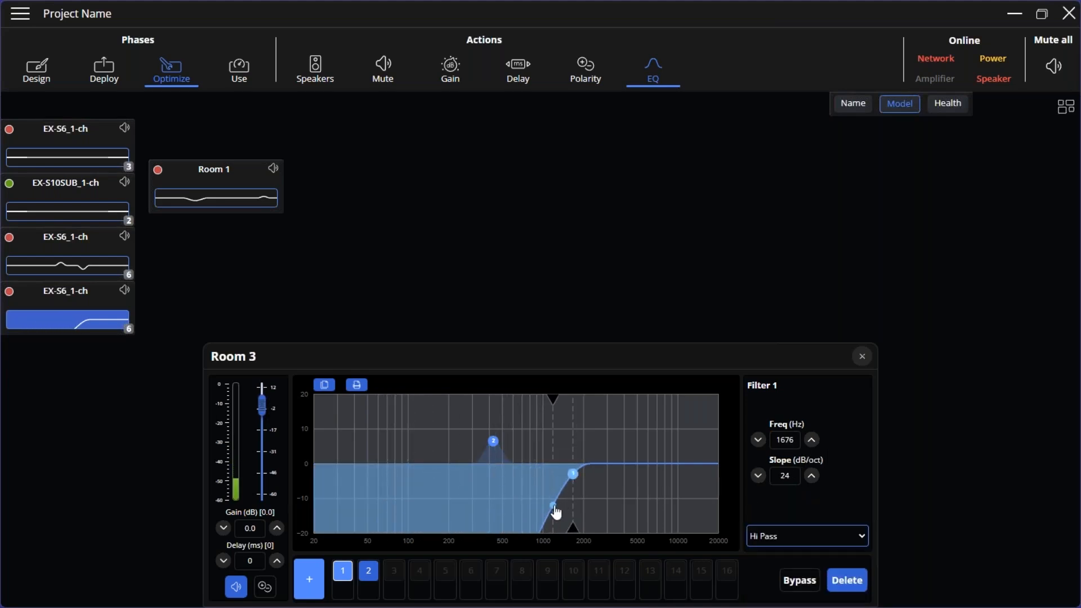
Adjust the slope handle of the Room 3 speaker's Hi Pass filter and close its EQ
mouse_move(553, 514)
left_mouse_down()
mouse_move(500, 514)
mouse_move(552, 517)
left_mouse_up()
left_click(862, 357)
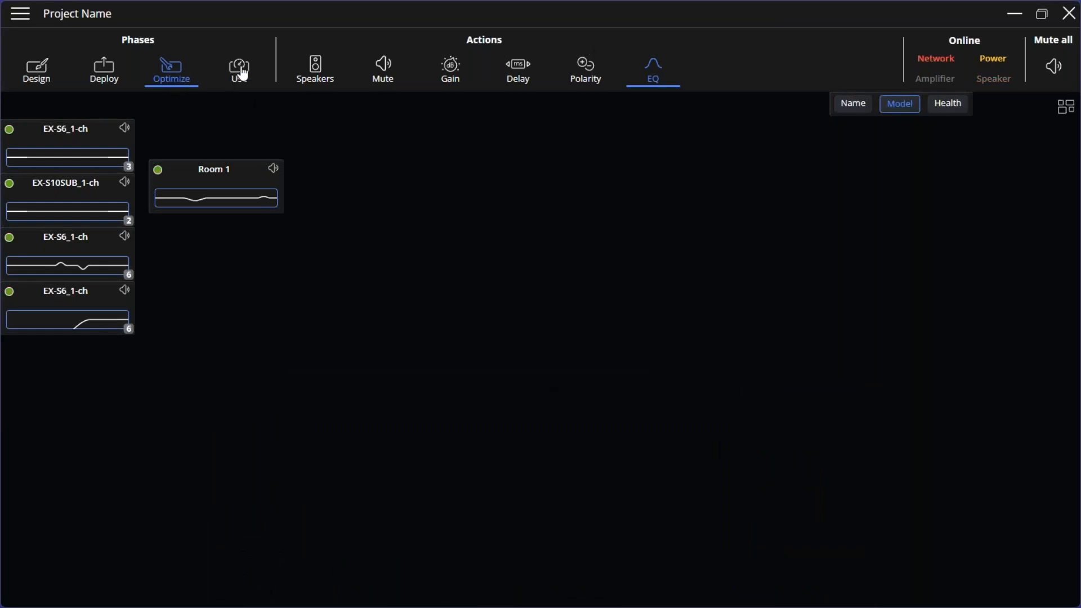
Examine the Room 1 EX-S6 speaker's Voltage Average and Voltage Peak output graphs in the Use phase
left_click(241, 73)
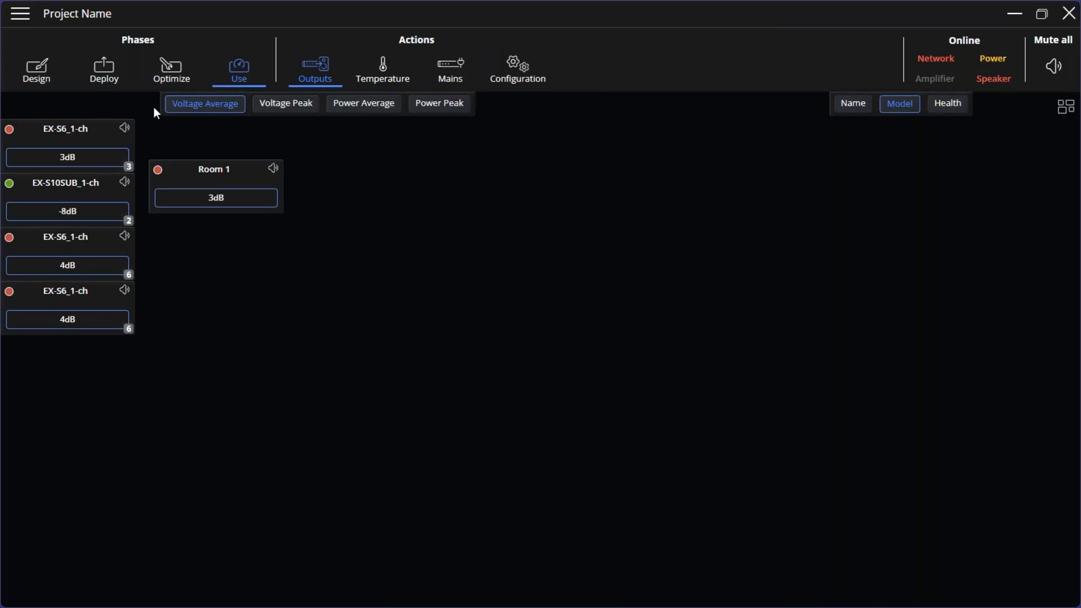
left_click(94, 160)
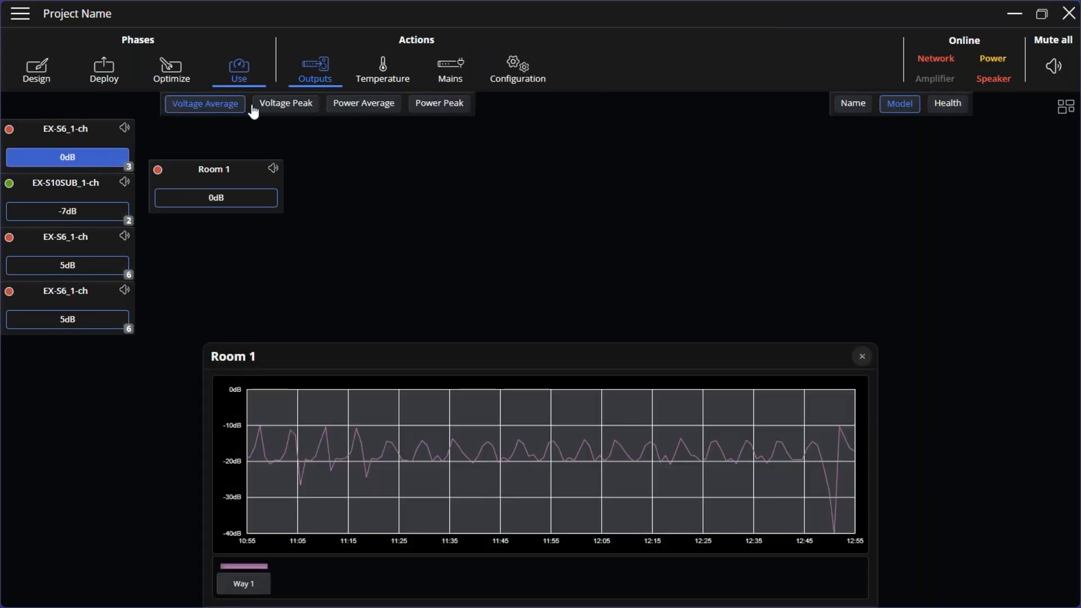
left_click(294, 103)
left_click(113, 163)
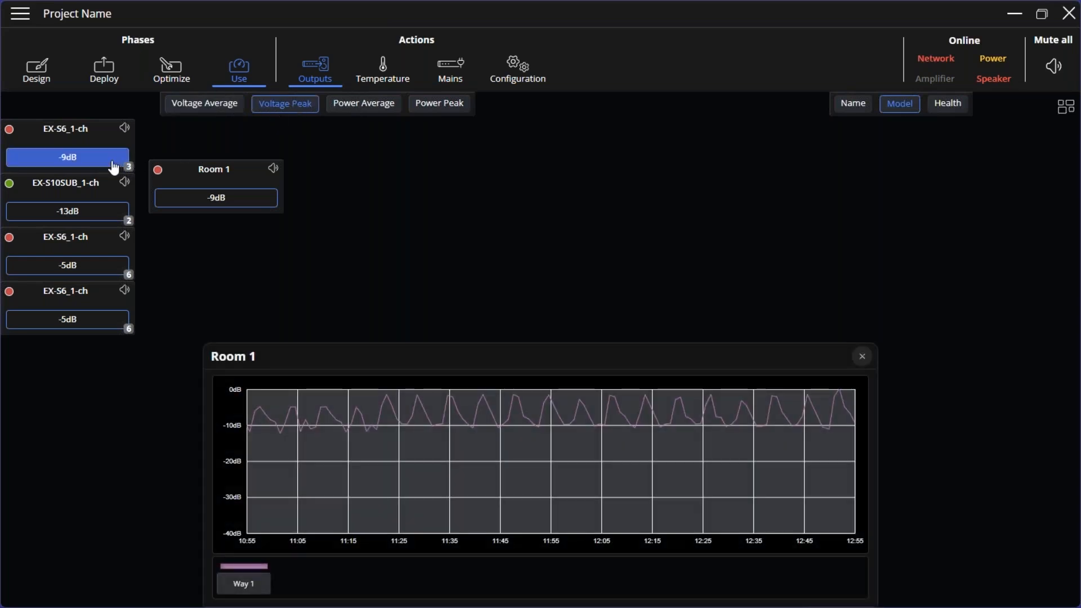
Examine the Power Average output graphs of the Room 1 EX-S6 and the EX-S10SUB speakers, comparing them with the Voltage Peak readings
left_click(362, 107)
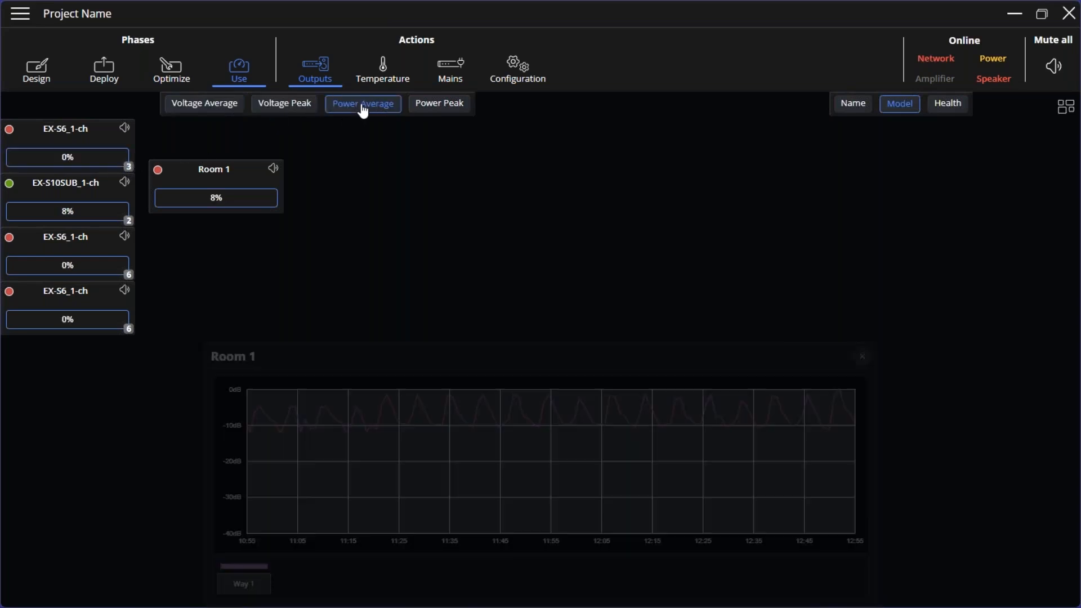
left_click(58, 163)
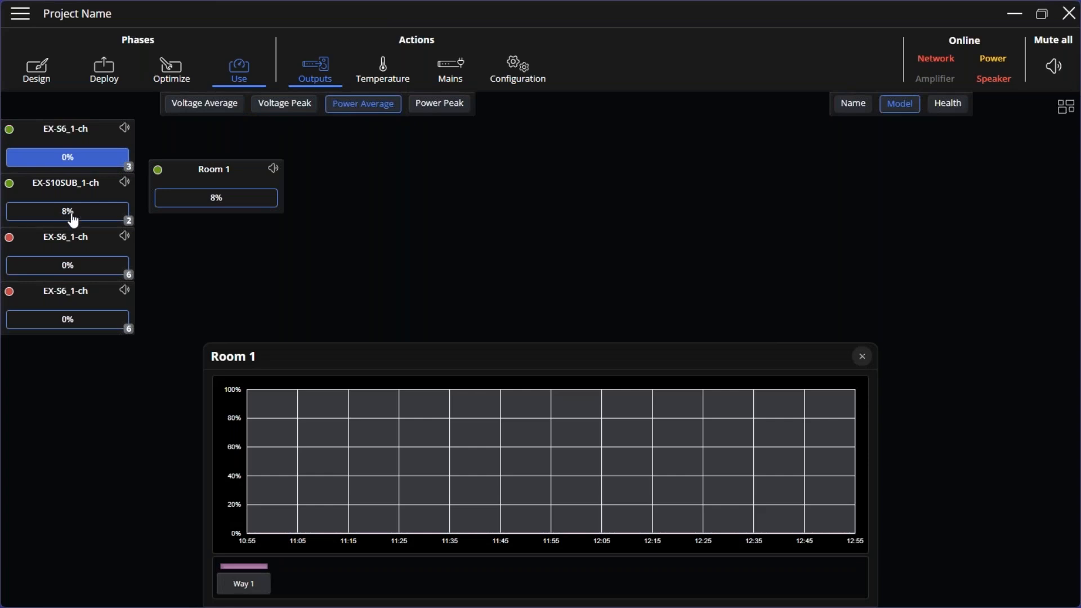
left_click(70, 214)
left_click(299, 102)
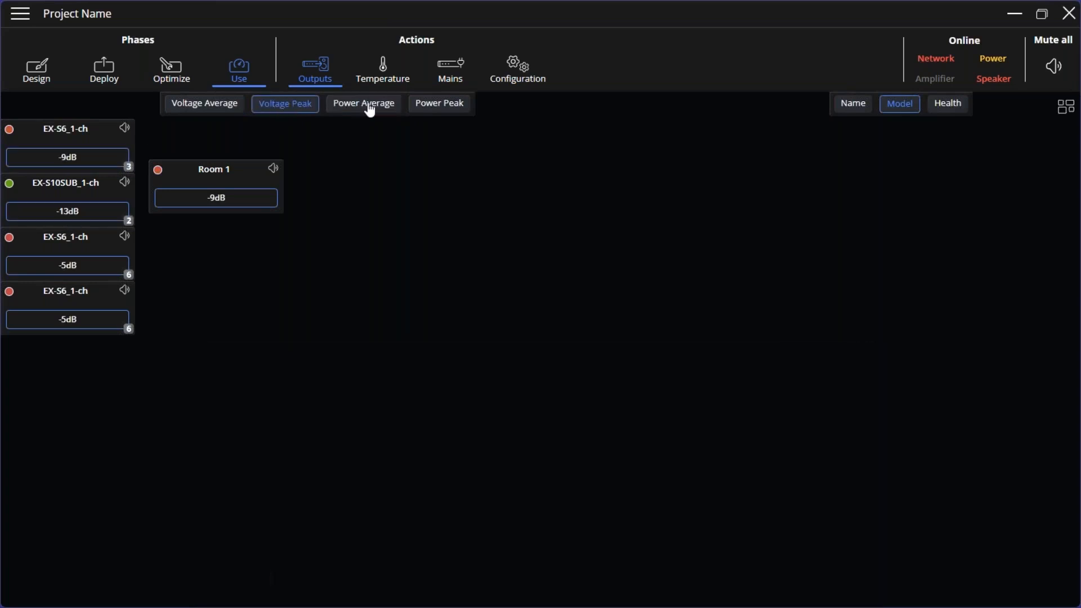
left_click(370, 110)
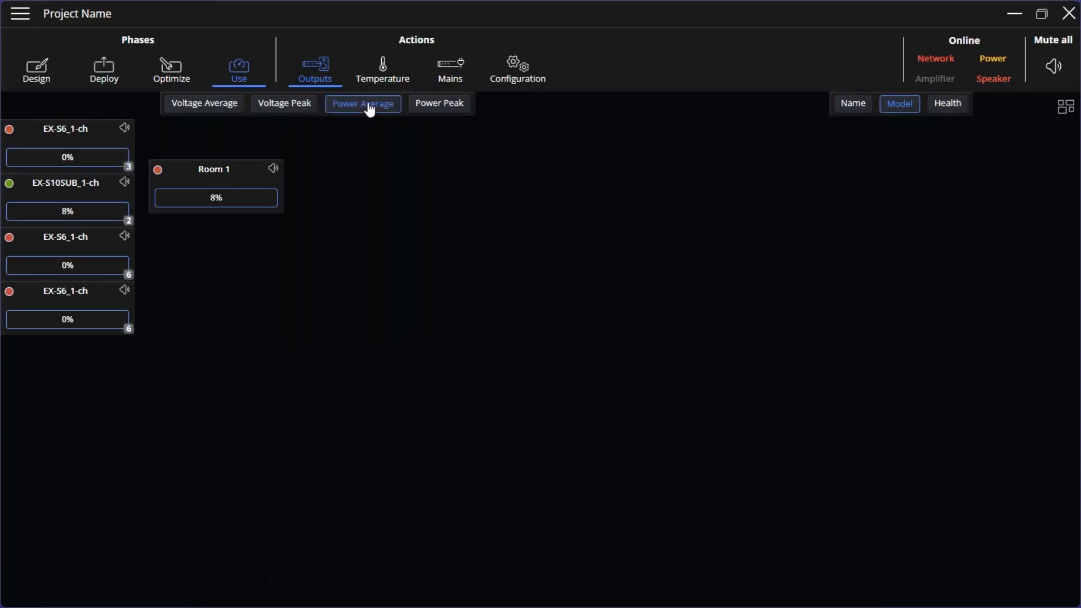
Examine the Voltage Average output graphs of the Room 2 and Room 3 speakers
left_click(223, 108)
left_click(112, 264)
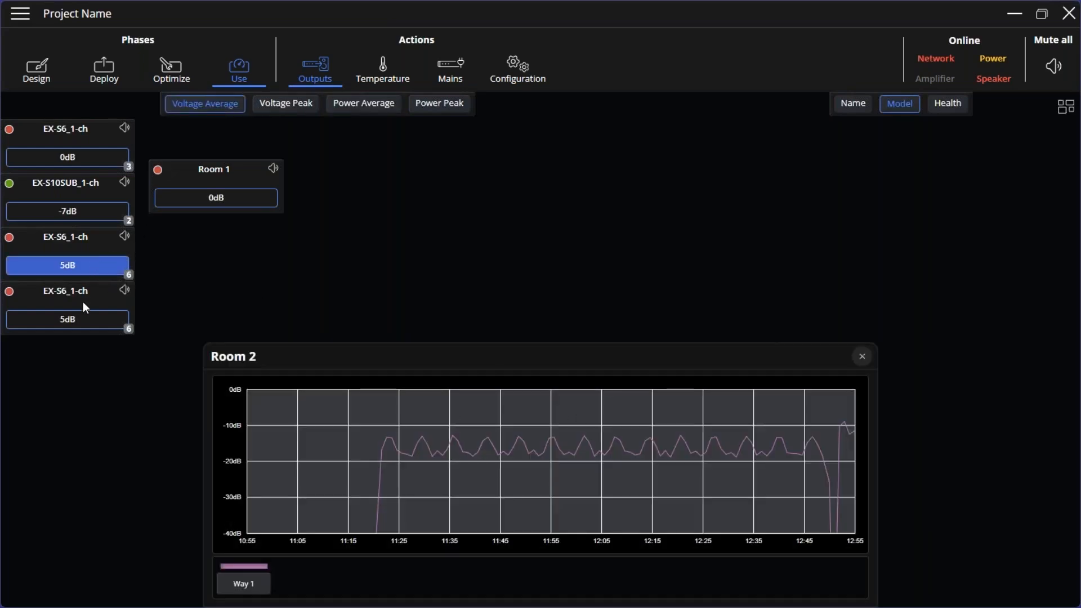
left_click(78, 320)
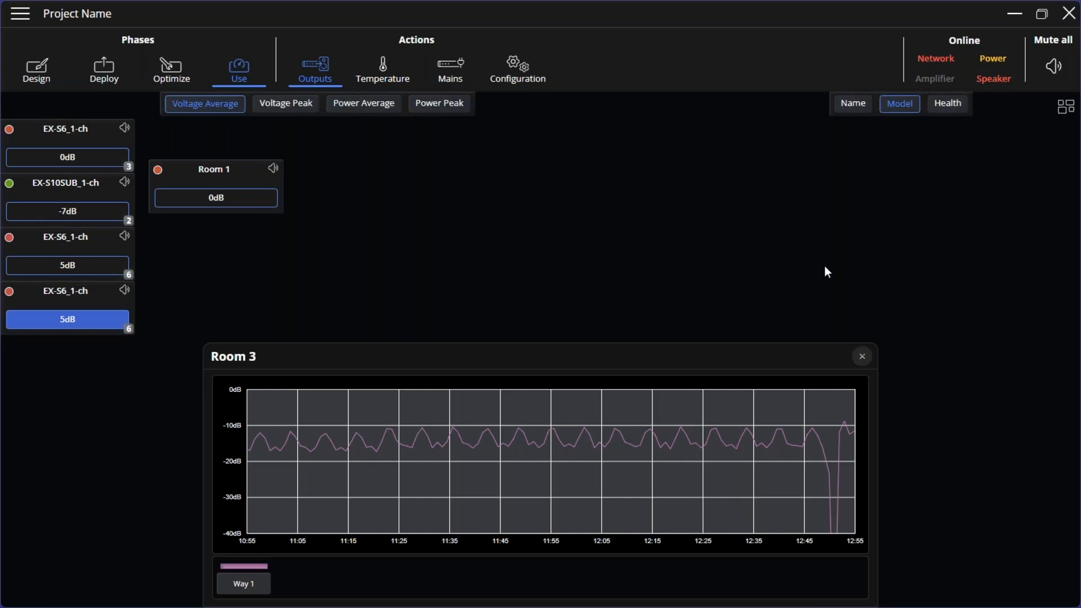
Create a new, empty project
left_click(21, 17)
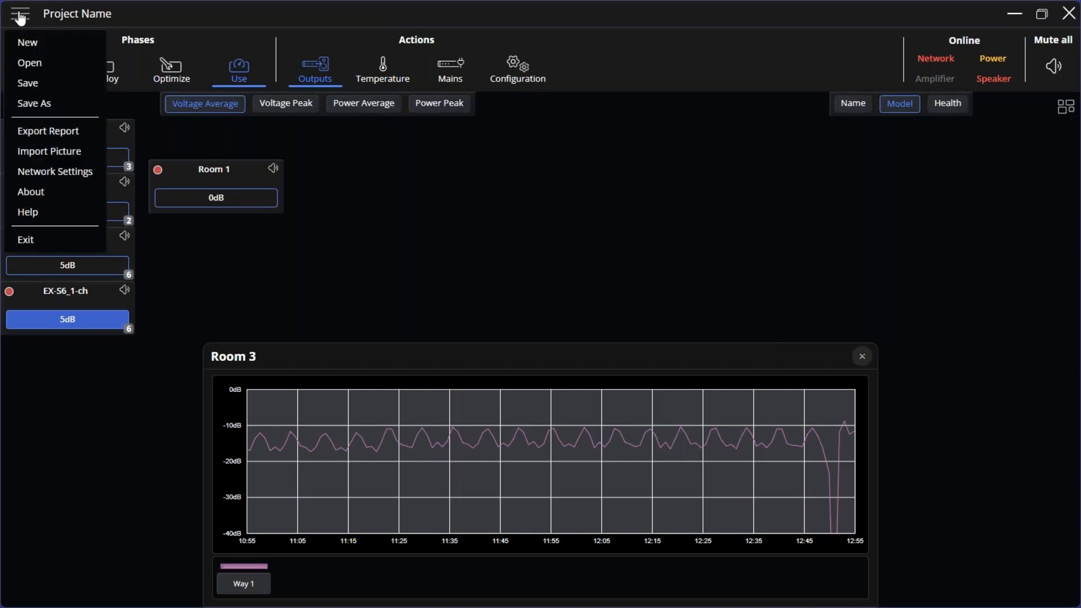
left_click(29, 43)
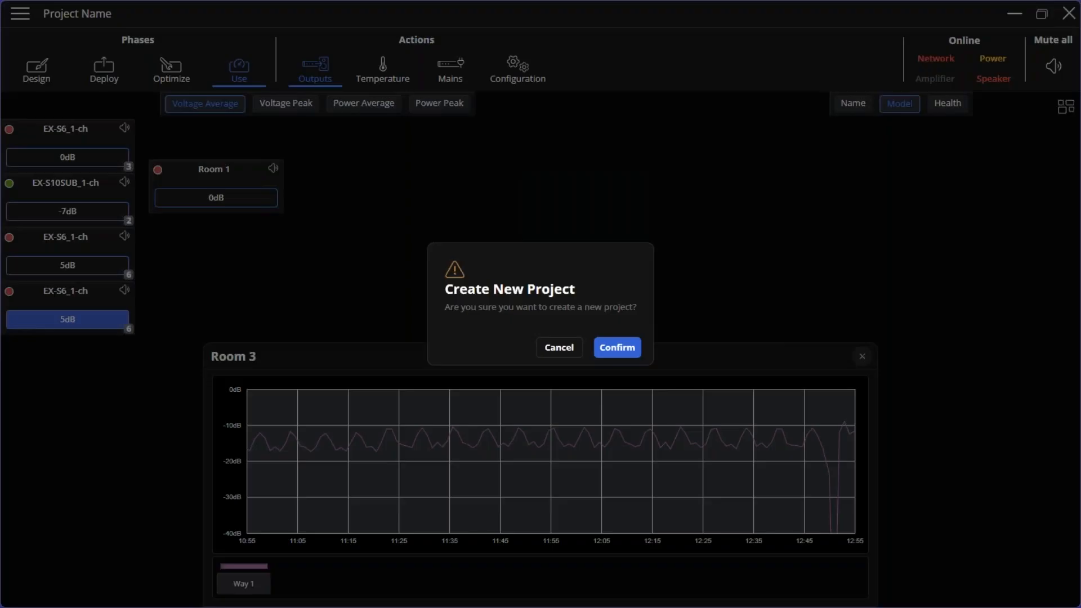
left_click(617, 348)
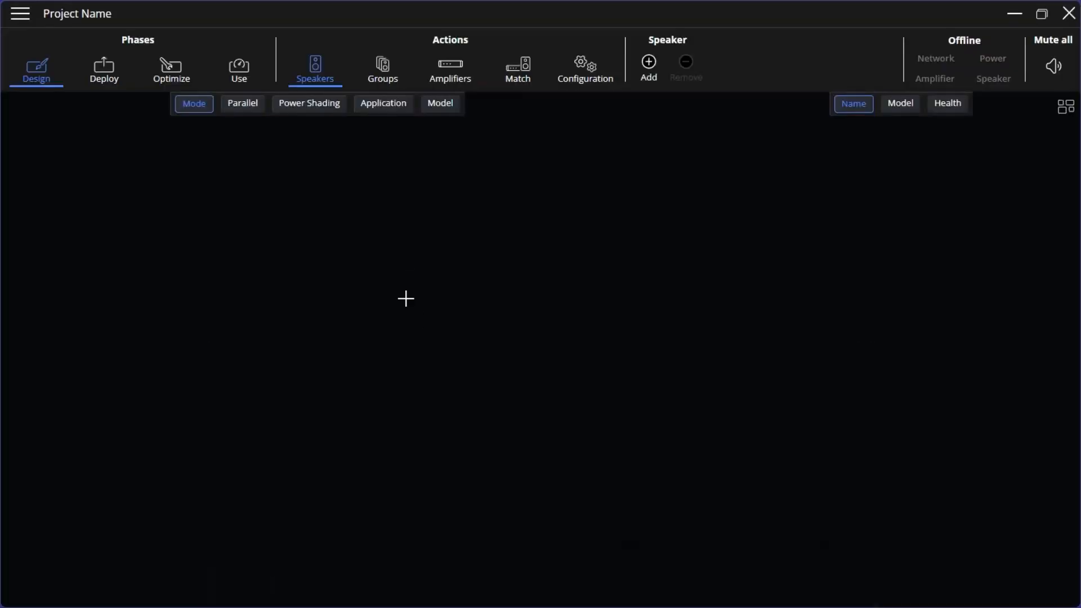
Import the warehouse floor plan picture as background and reduce its scale to 91
left_click(21, 17)
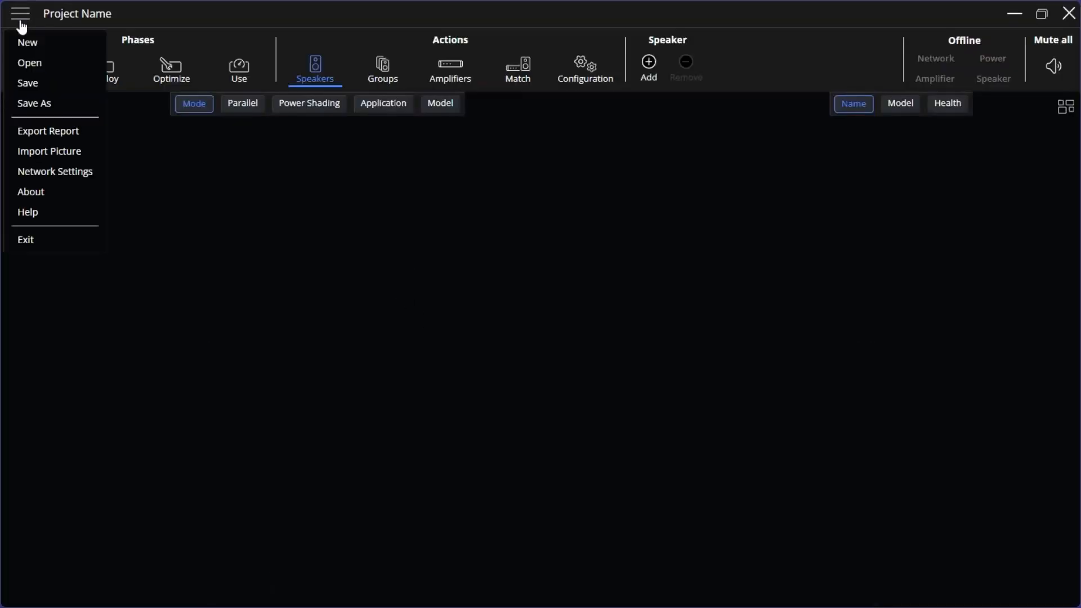
left_click(35, 152)
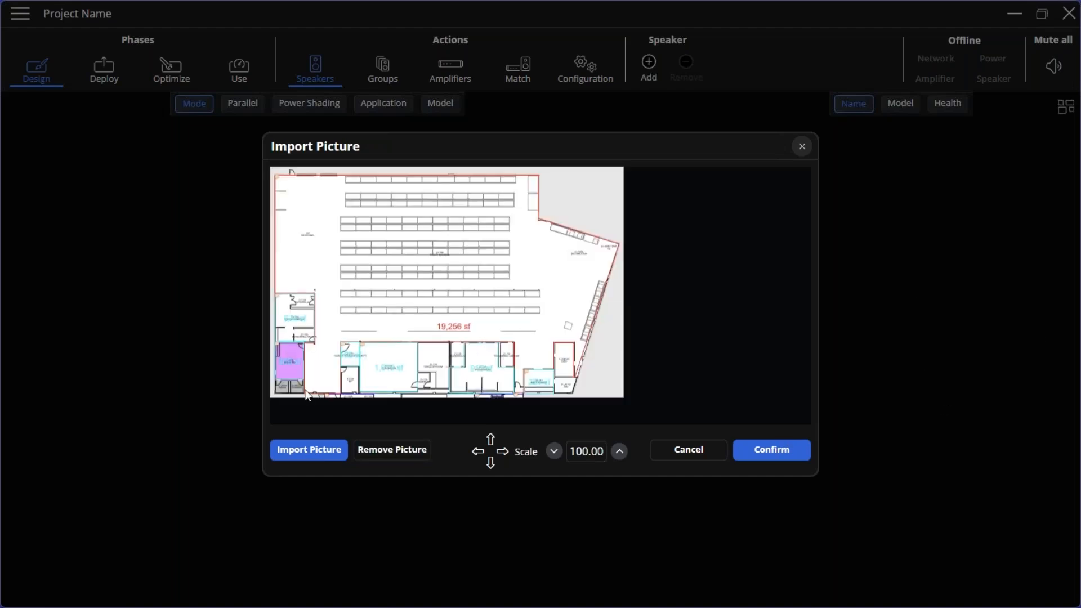
left_click(554, 453)
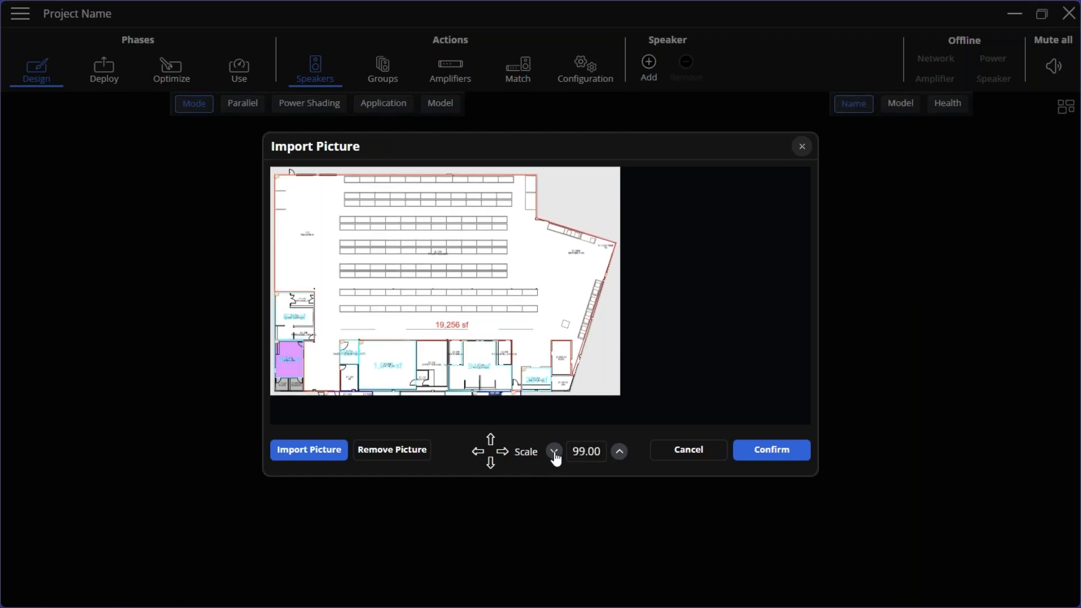
left_click(554, 452)
left_click(554, 452)
left_click(554, 452)
left_click(554, 452)
left_click(554, 452)
left_click(554, 453)
left_click(554, 452)
left_click(554, 452)
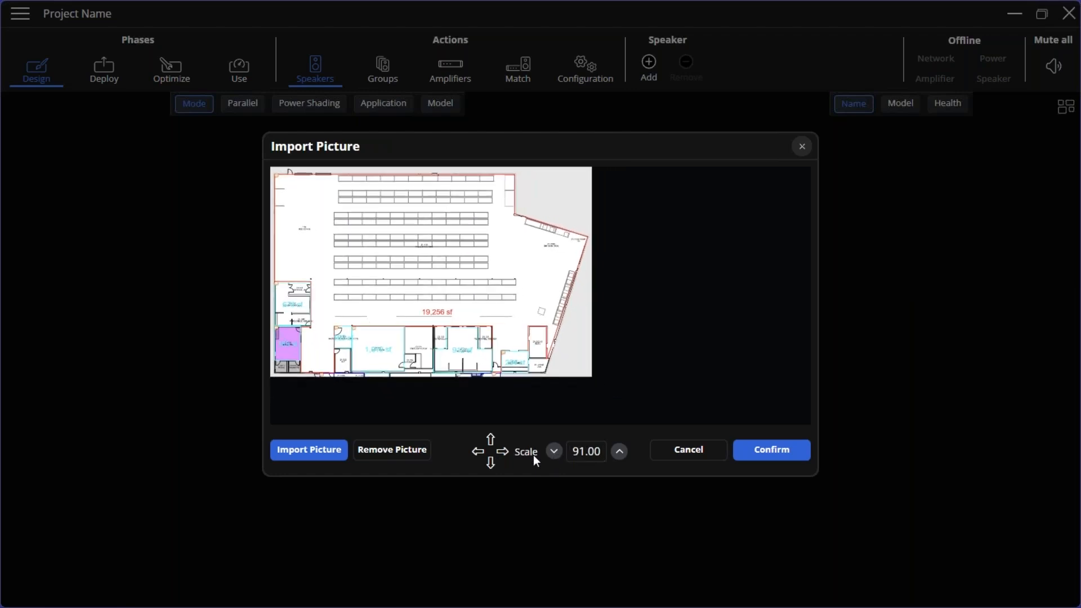
Shift the floor plan picture to the right, set its scale to 92 and confirm the import
left_click(502, 452)
left_click(501, 452)
left_click(502, 452)
left_click(502, 452)
left_click(502, 452)
left_click(502, 452)
left_click(501, 453)
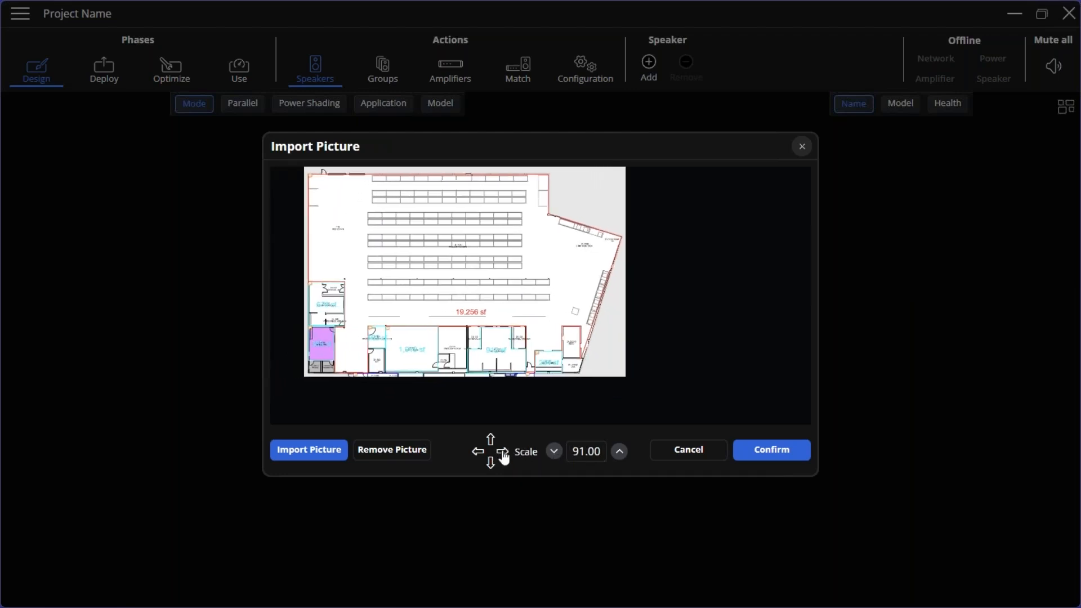
left_click(502, 453)
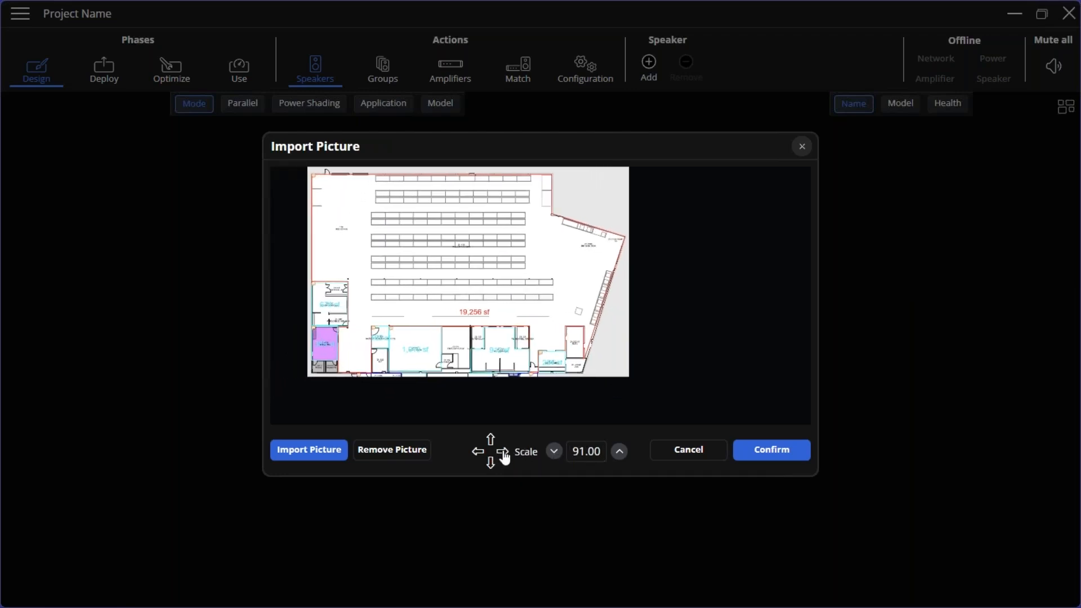
left_click(620, 451)
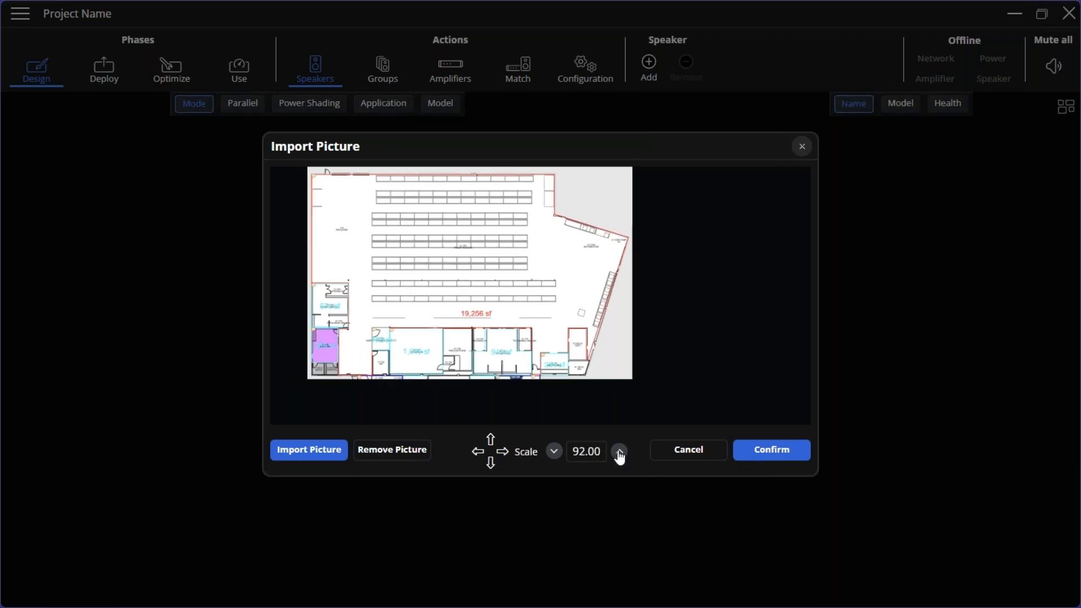
left_click(782, 460)
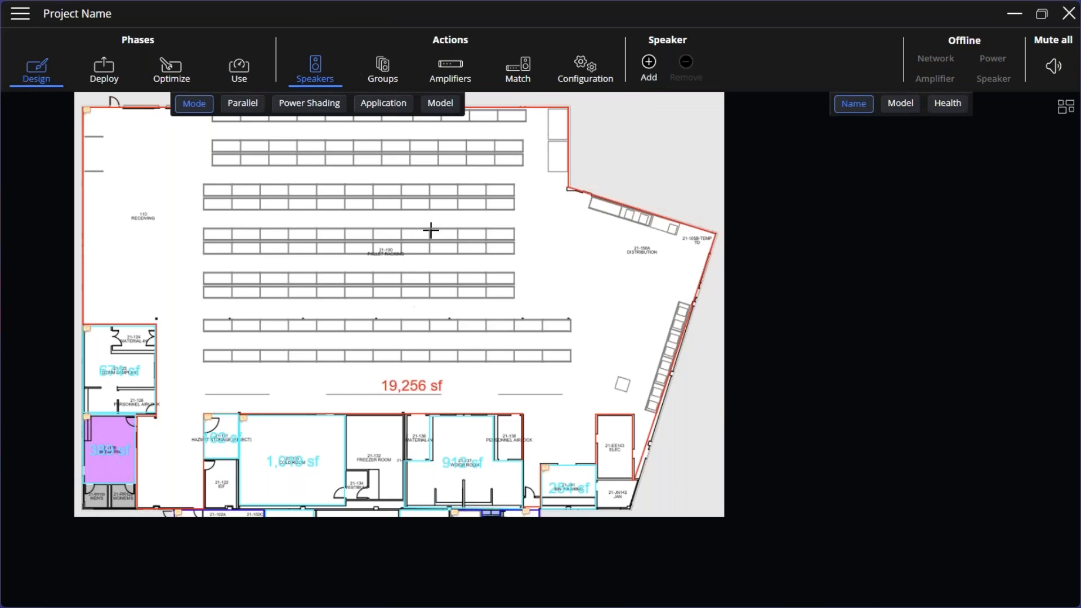
Start a new speaker using the Full Range version of model R.25-94Z~TZ_1-ch in 25W - 70V mode
left_click(648, 63)
left_click(525, 258)
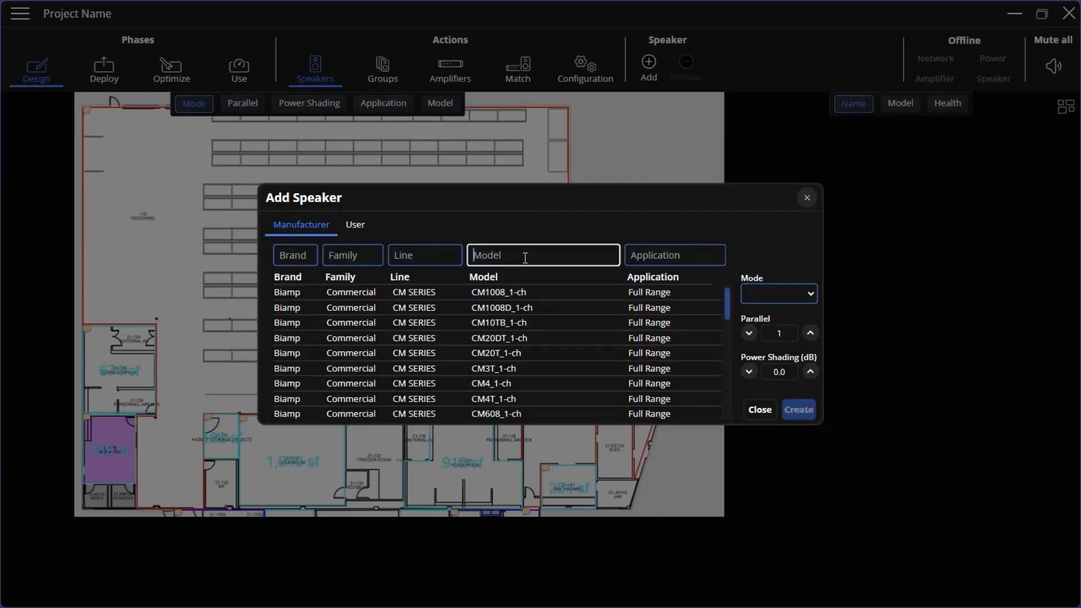
type("r.25")
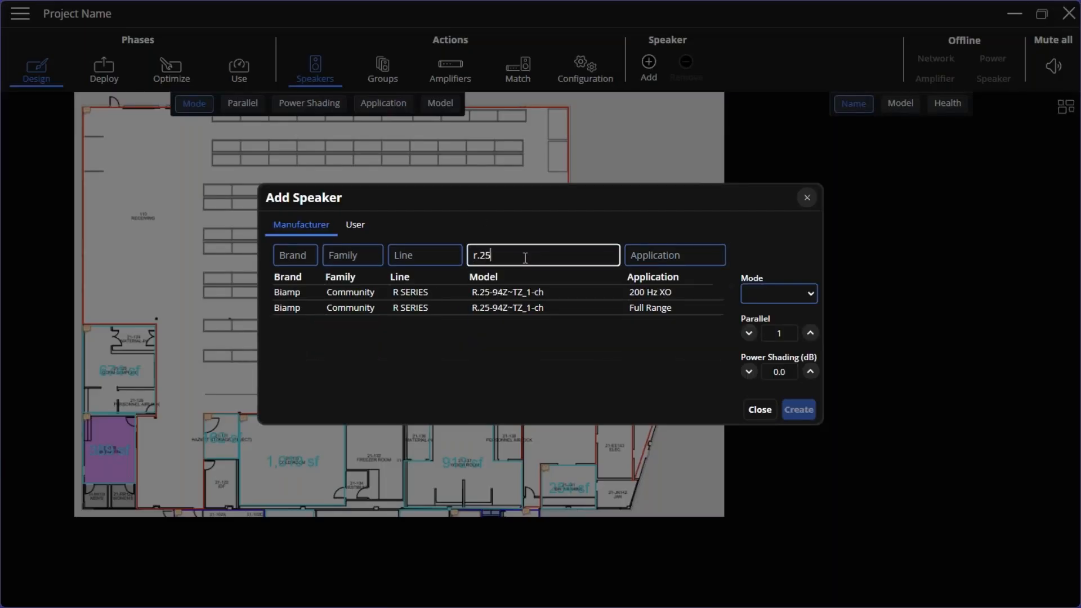
left_click(548, 313)
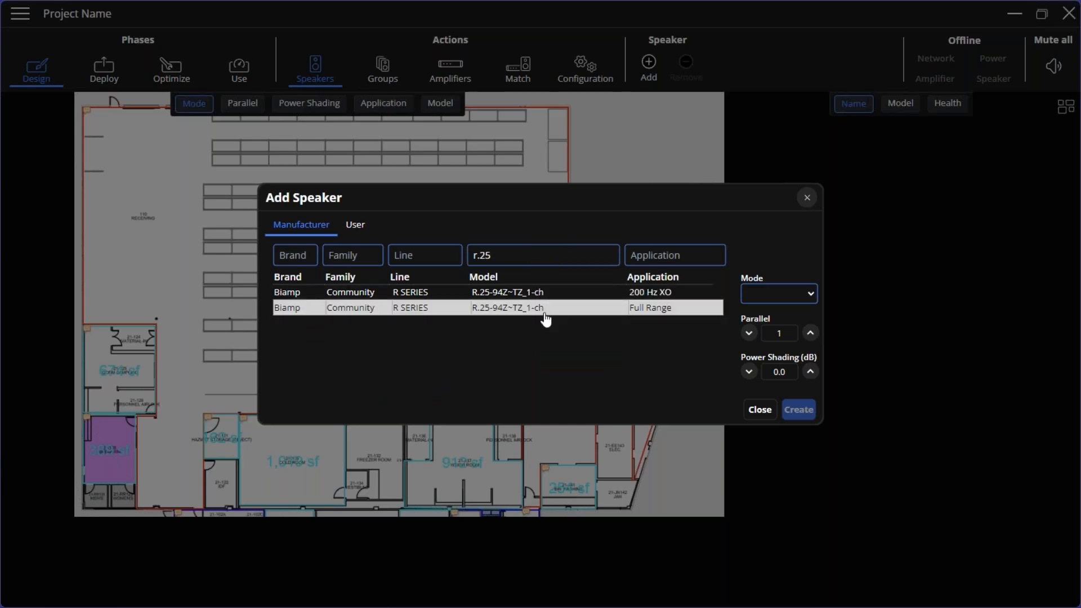
left_click(810, 297)
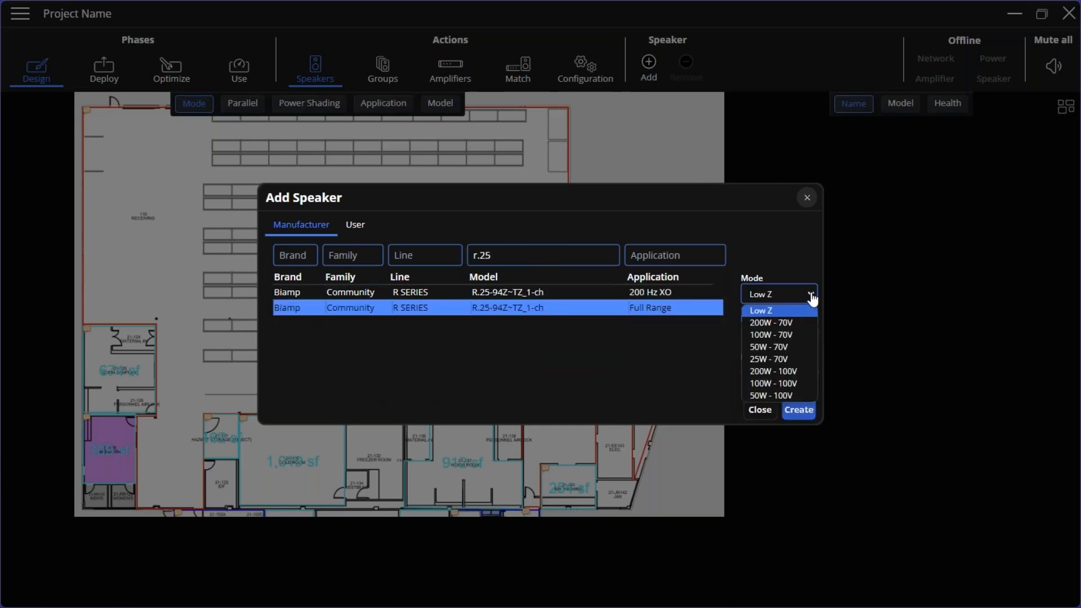
left_click(797, 357)
Set the parallel count to 8 and create two speakers with these settings
left_click(811, 336)
left_click(811, 337)
left_click(811, 336)
left_click(811, 336)
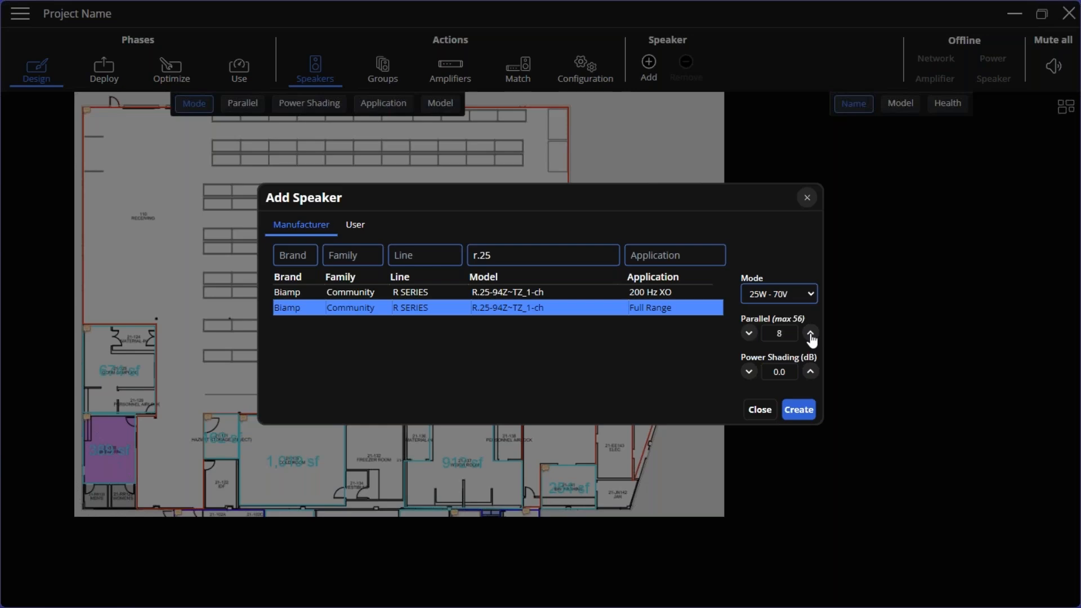
left_click(800, 411)
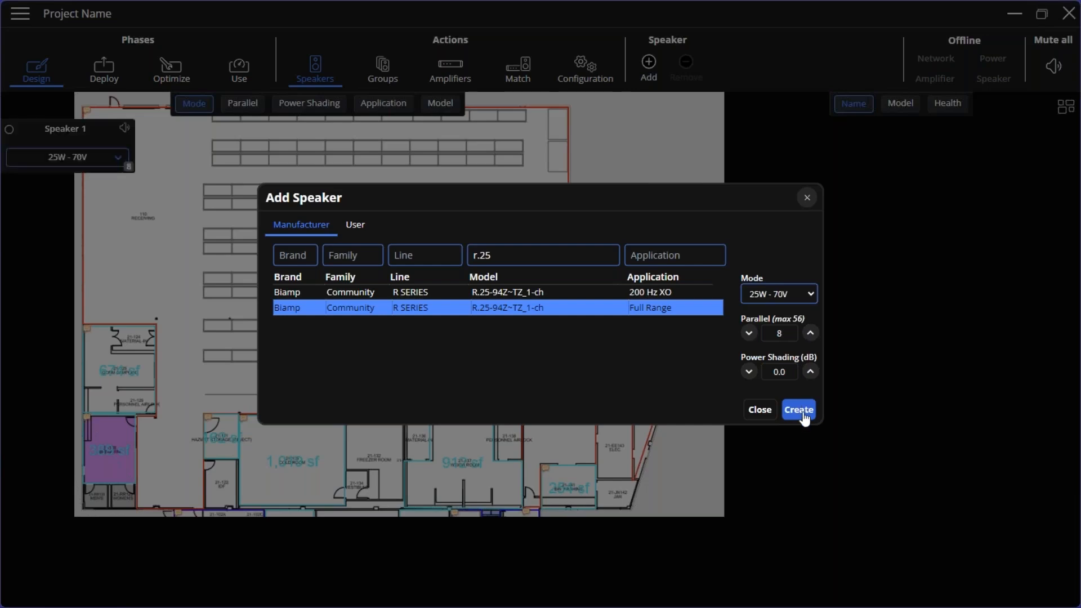
left_click(800, 411)
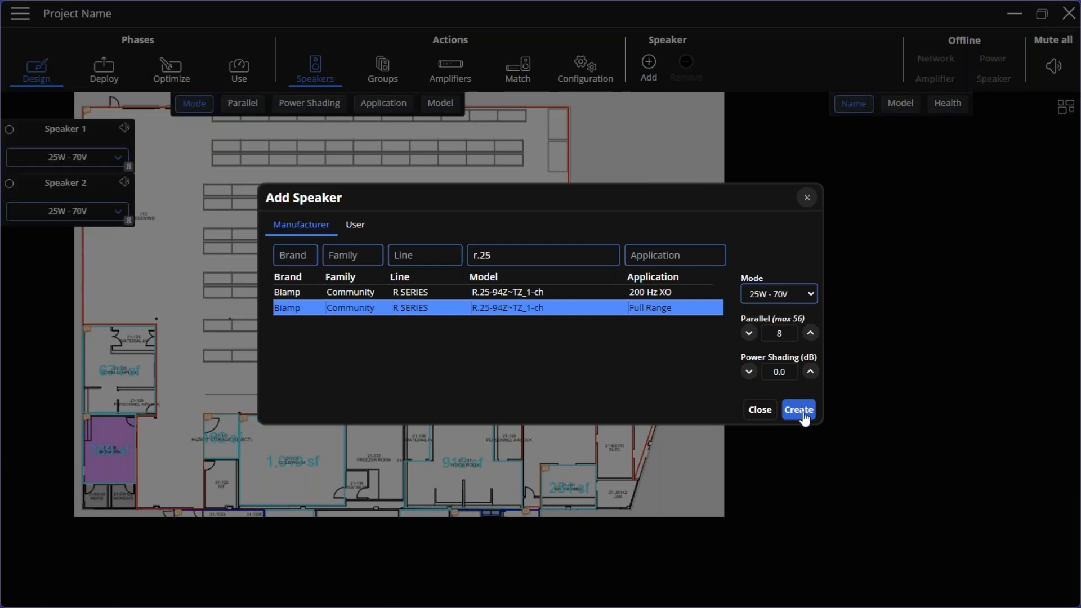
left_click(807, 198)
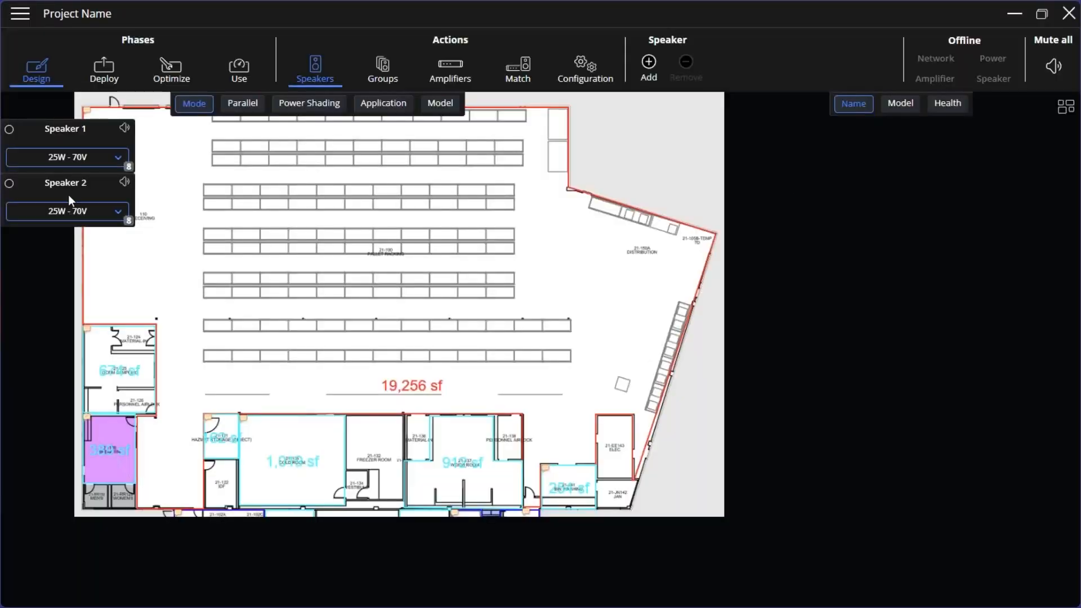
Place Speaker 1 over the uppermost racking rows of the floor plan and Speaker 2 below the Receiving area
left_click_drag(67, 195, 148, 289)
left_click_drag(66, 128, 360, 128)
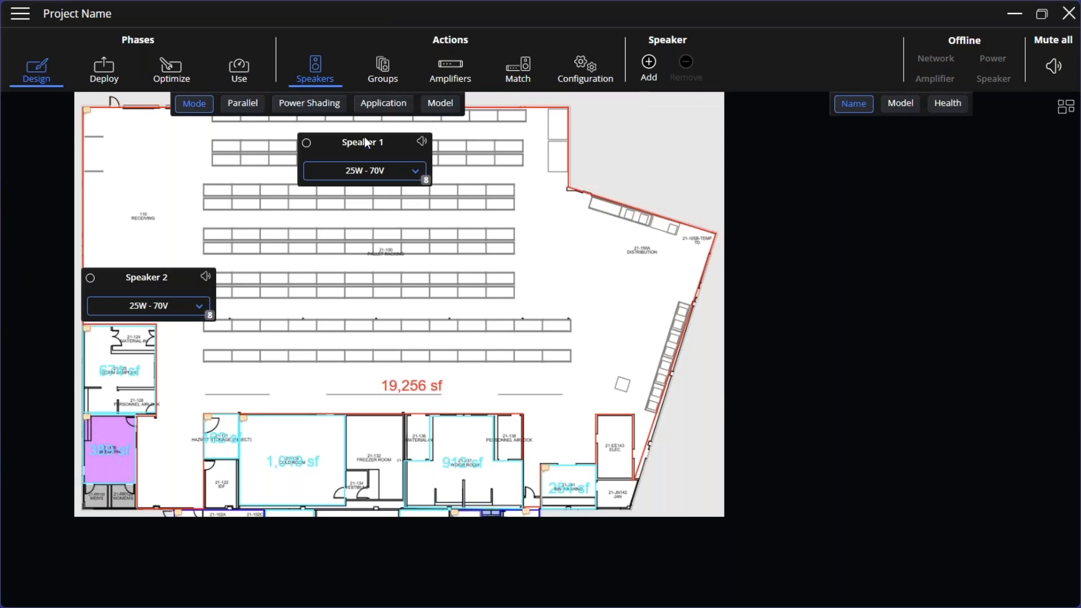
left_click(381, 126)
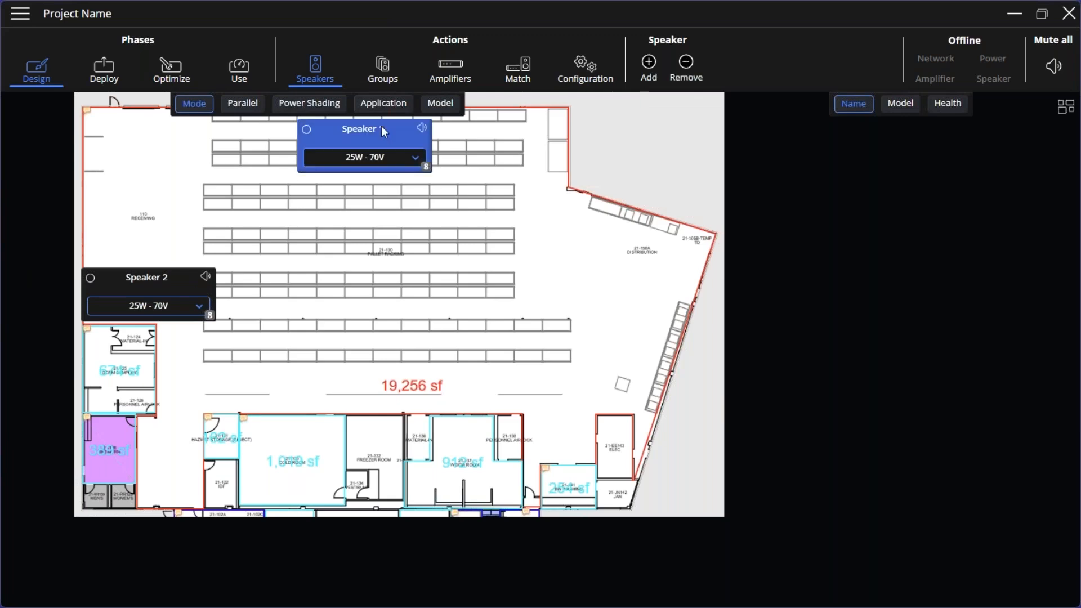
Rename Speaker 1 to "Aisle A-B"
double_click(380, 127)
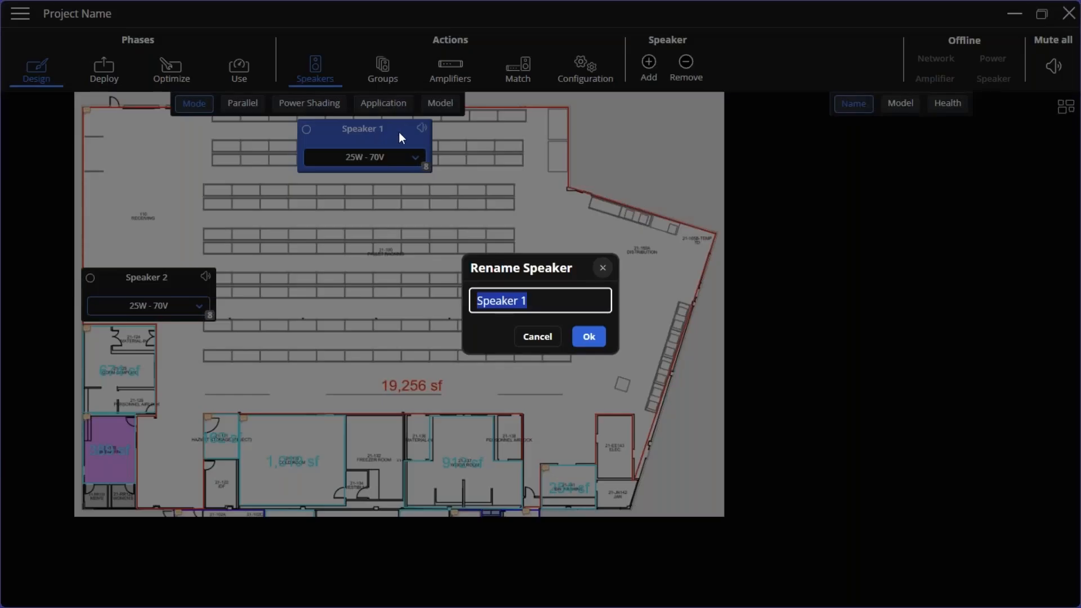
type("Aisle A")
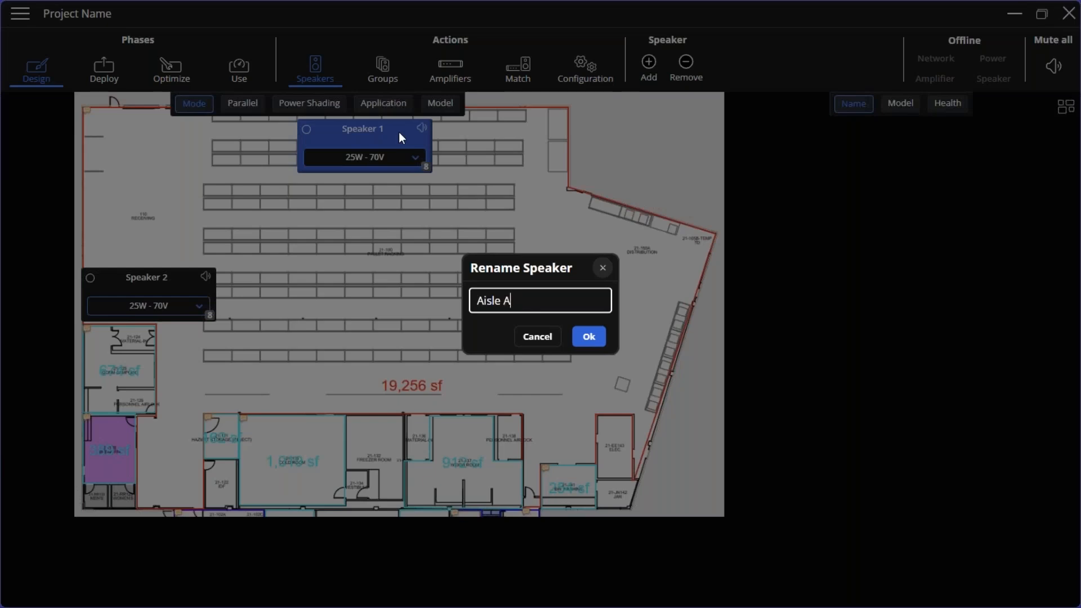
type("-B")
left_click(587, 338)
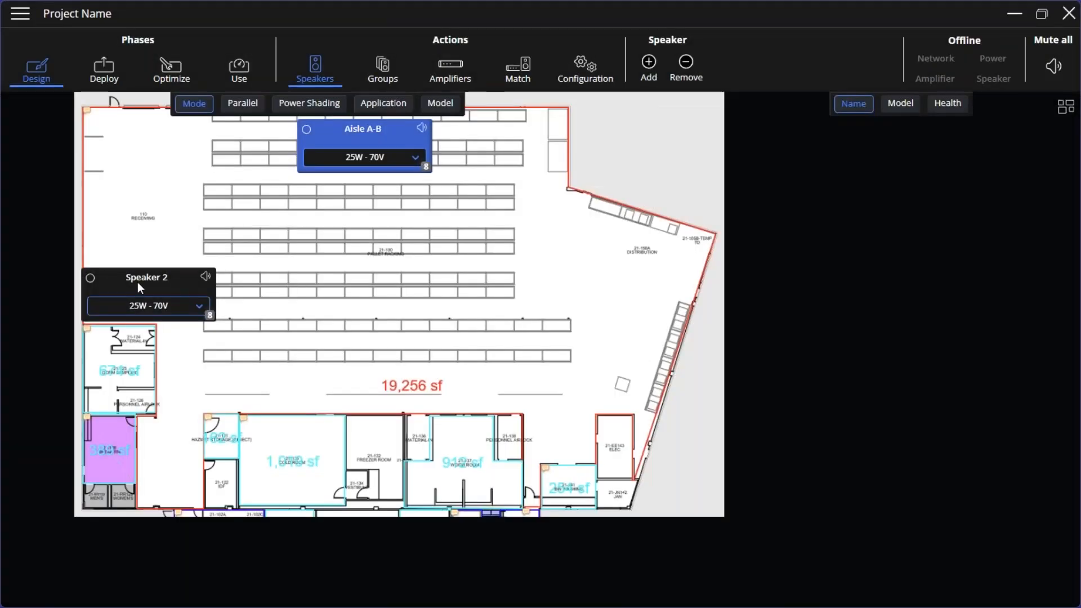
Place Speaker 2 over the middle racking rows beneath Aisle A-B and rename it to "Aisle C-D"
left_click_drag(137, 282, 353, 234)
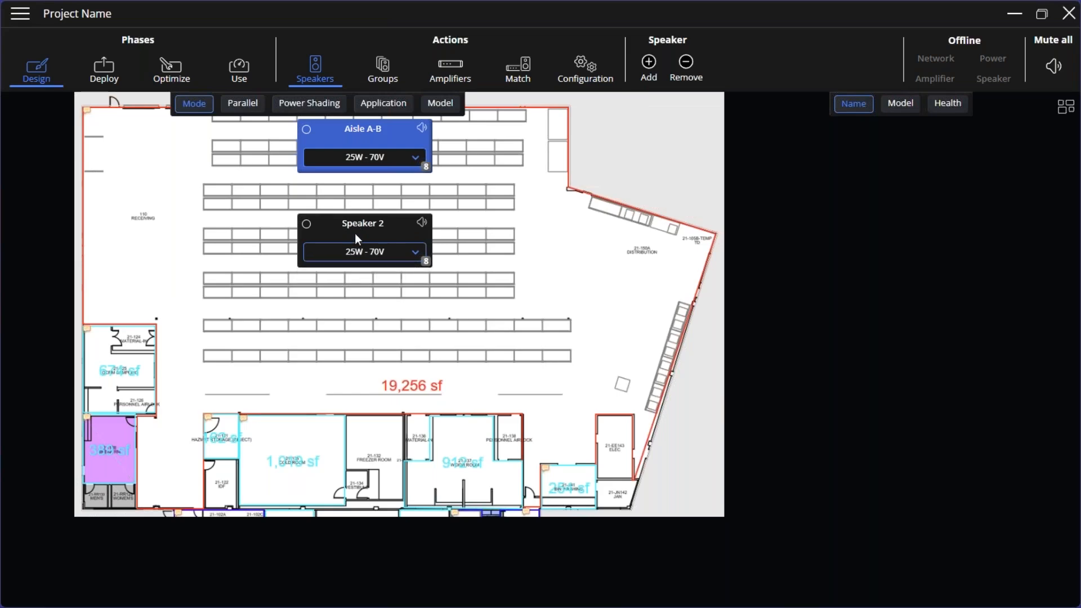
double_click(363, 224)
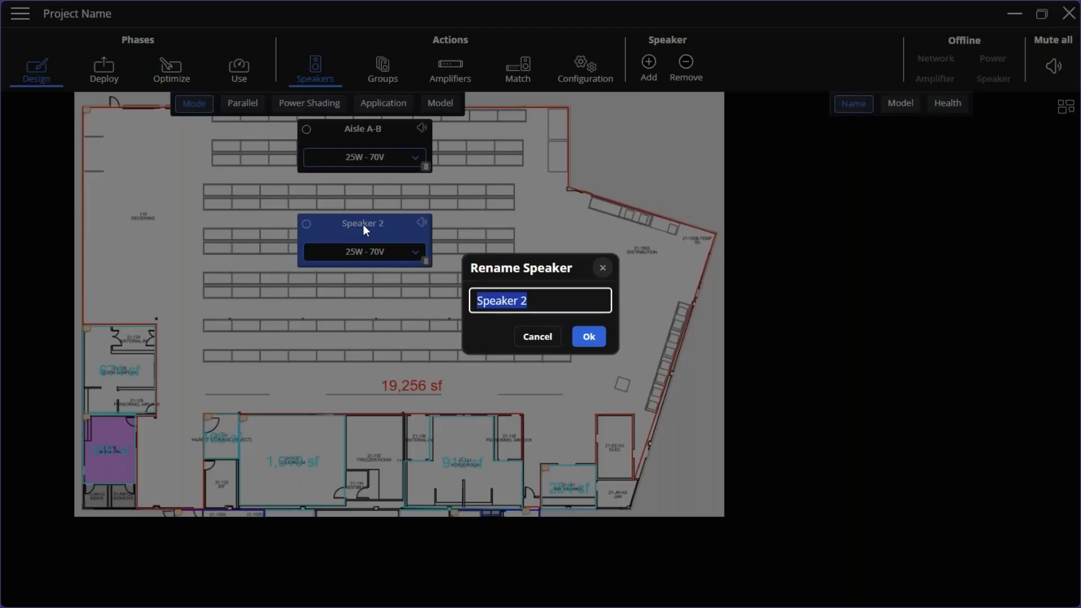
type("Aisle C-D")
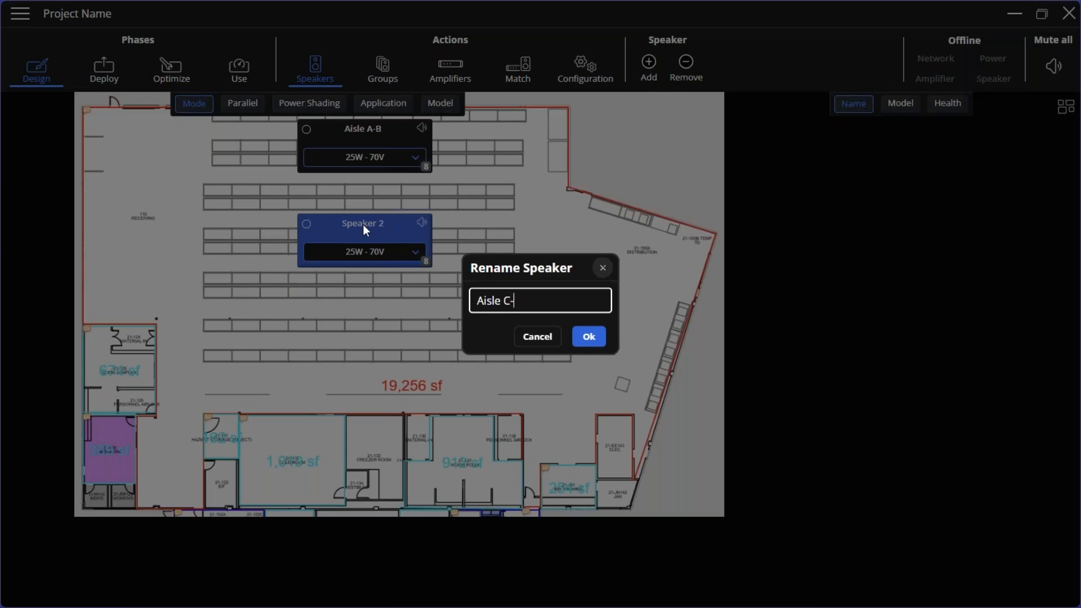
left_click(589, 336)
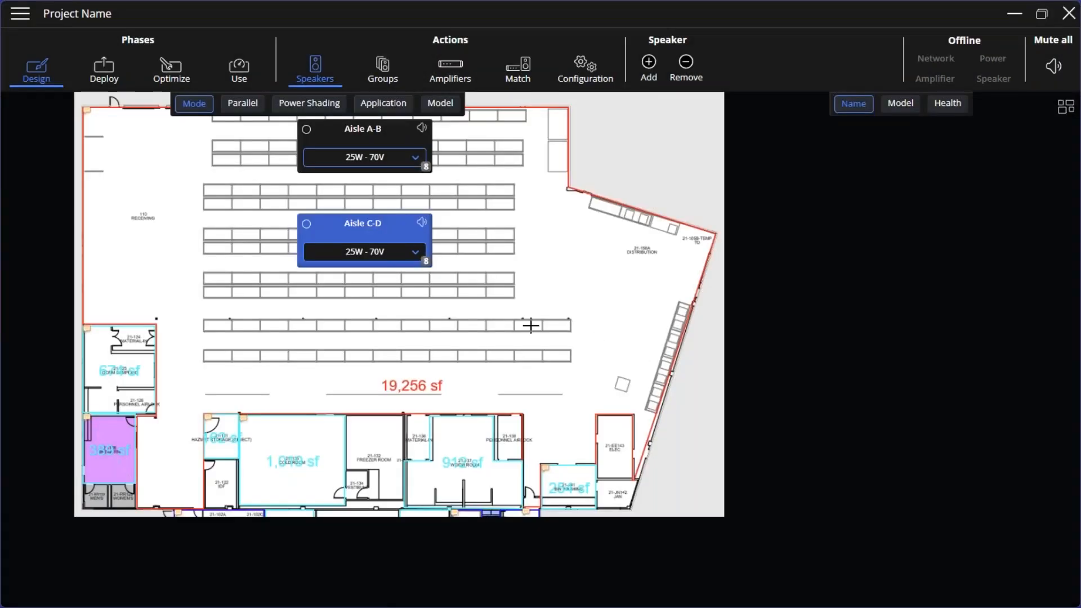
left_click_drag(371, 226, 363, 225)
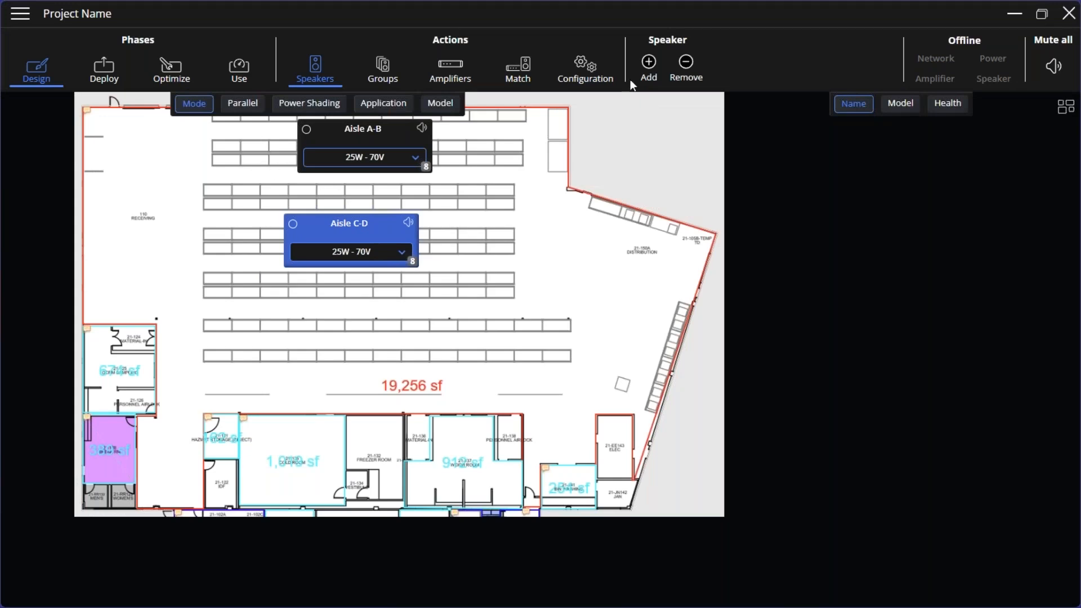
Start another speaker with the Full Range version of model R.25-94Z~TZ_1-ch in 25W - 70V mode
left_click(649, 70)
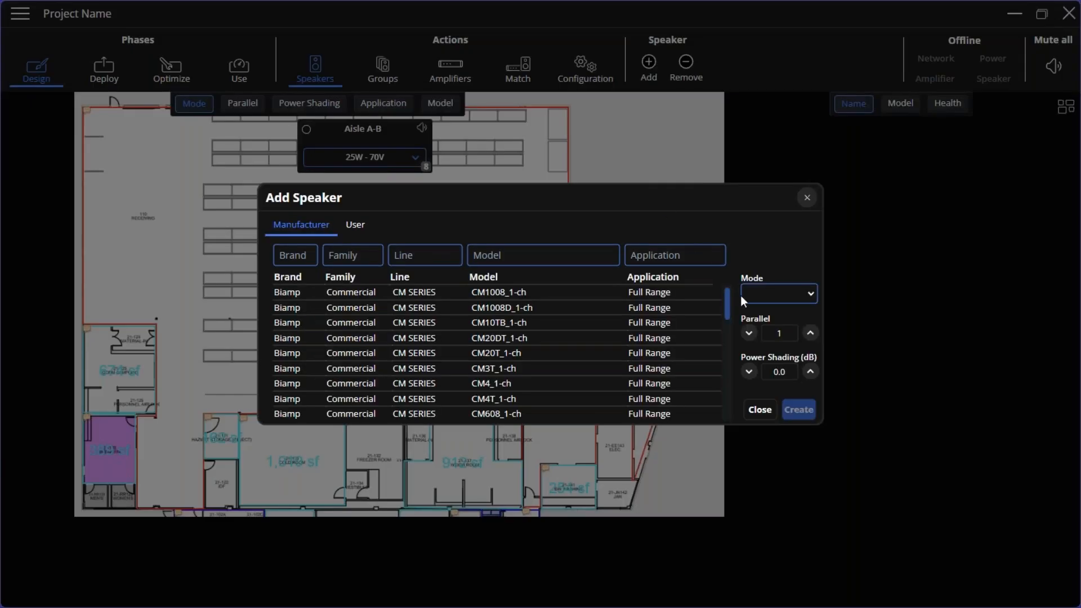
left_click(561, 261)
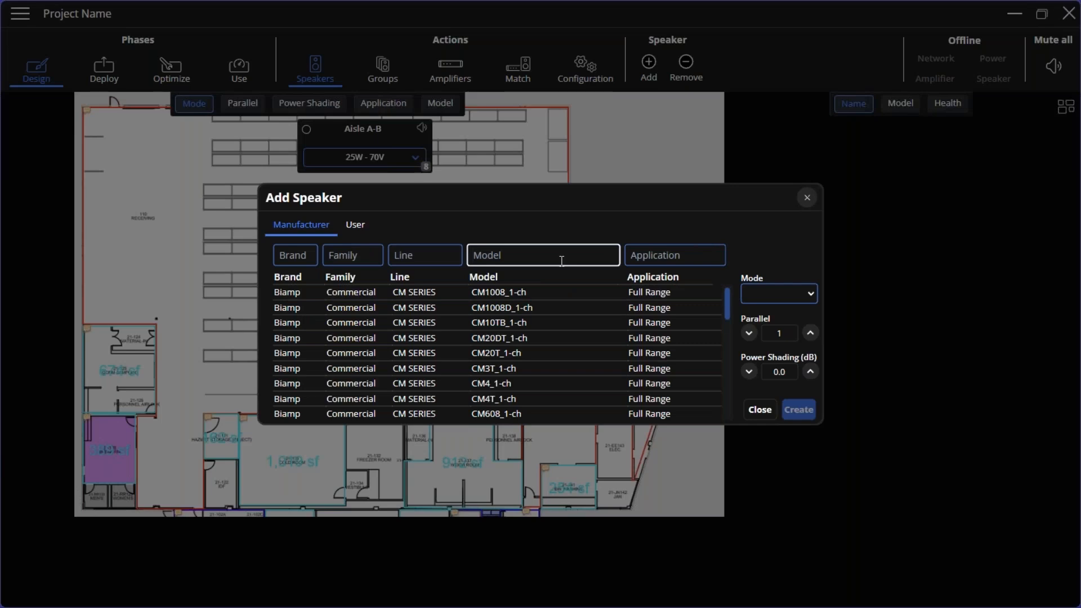
type("r.25")
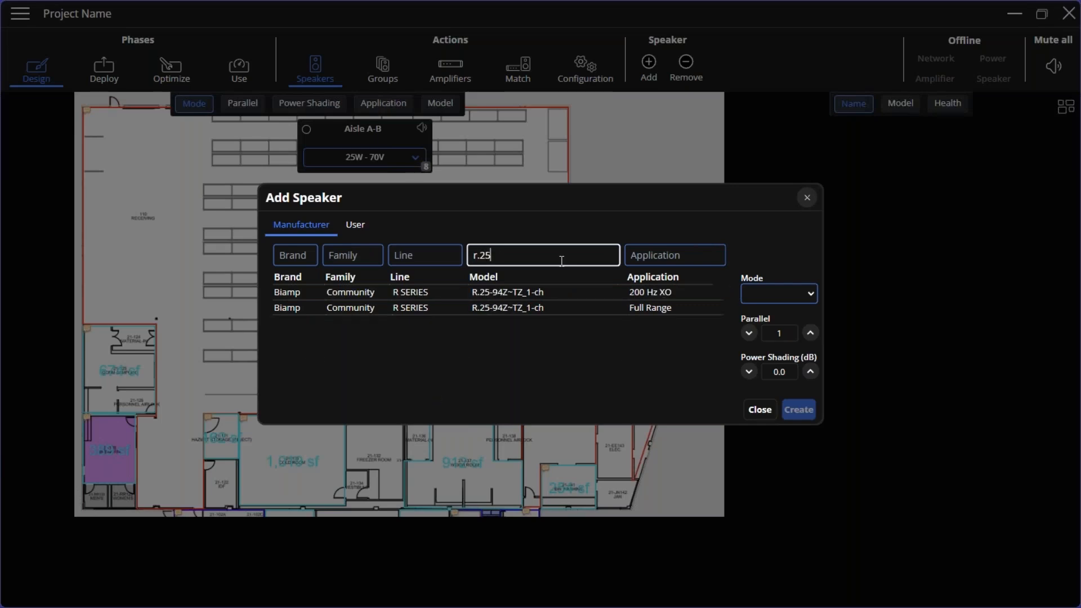
left_click(568, 310)
left_click(810, 334)
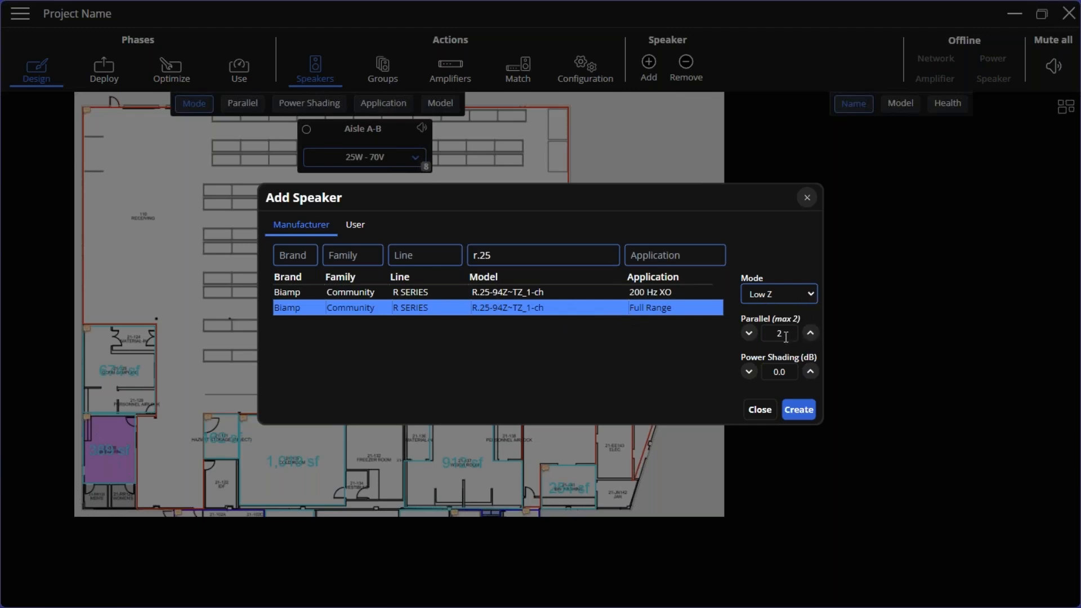
left_click(811, 297)
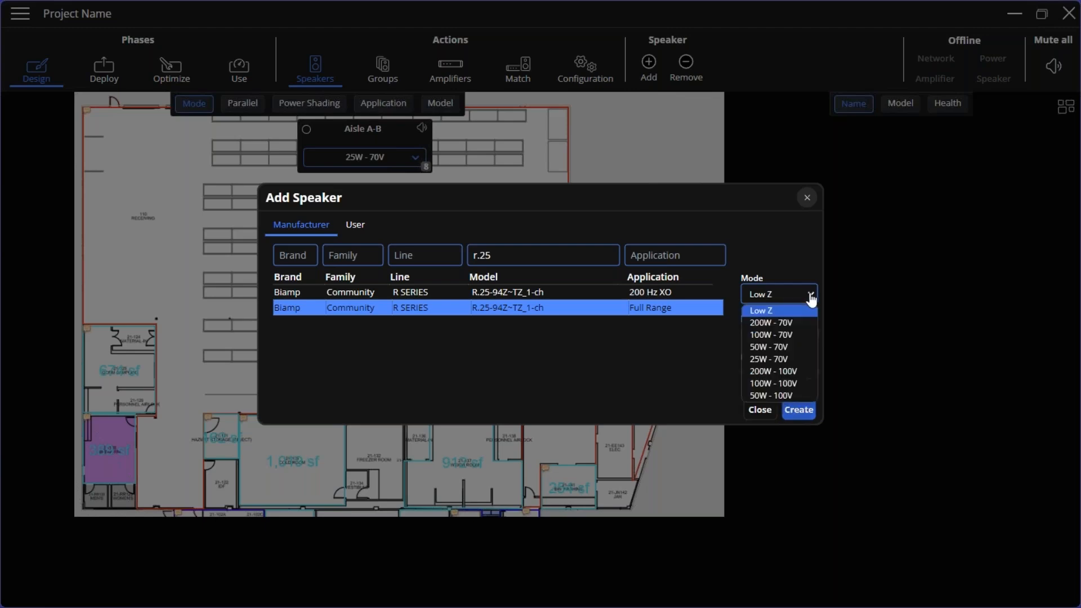
left_click(790, 358)
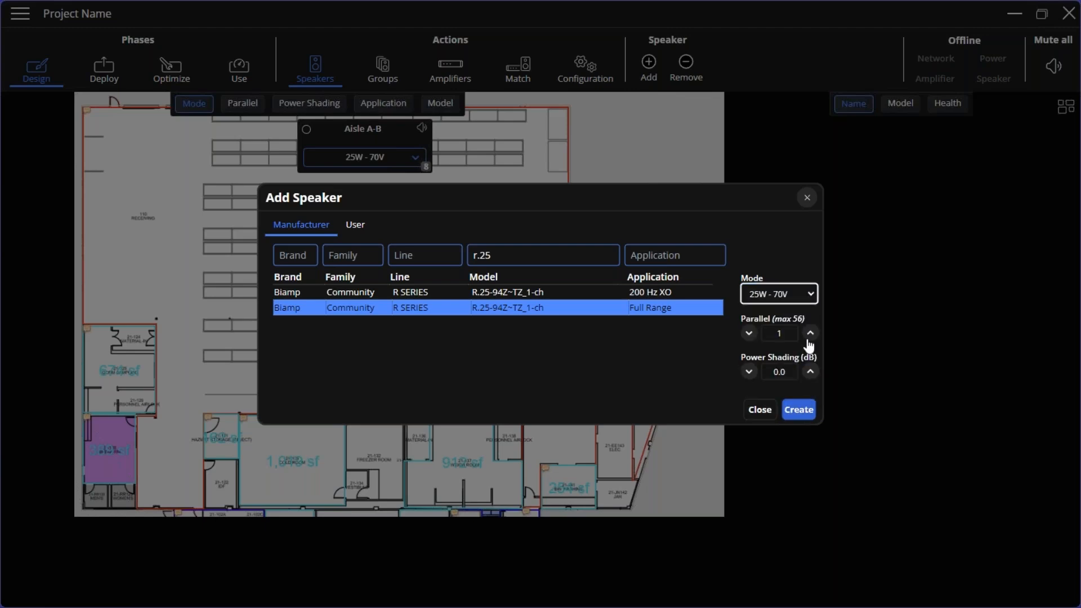
Set the parallel count to 8 and create two R.25-94Z~TZ_1-ch speakers
left_click(810, 333)
left_click(810, 334)
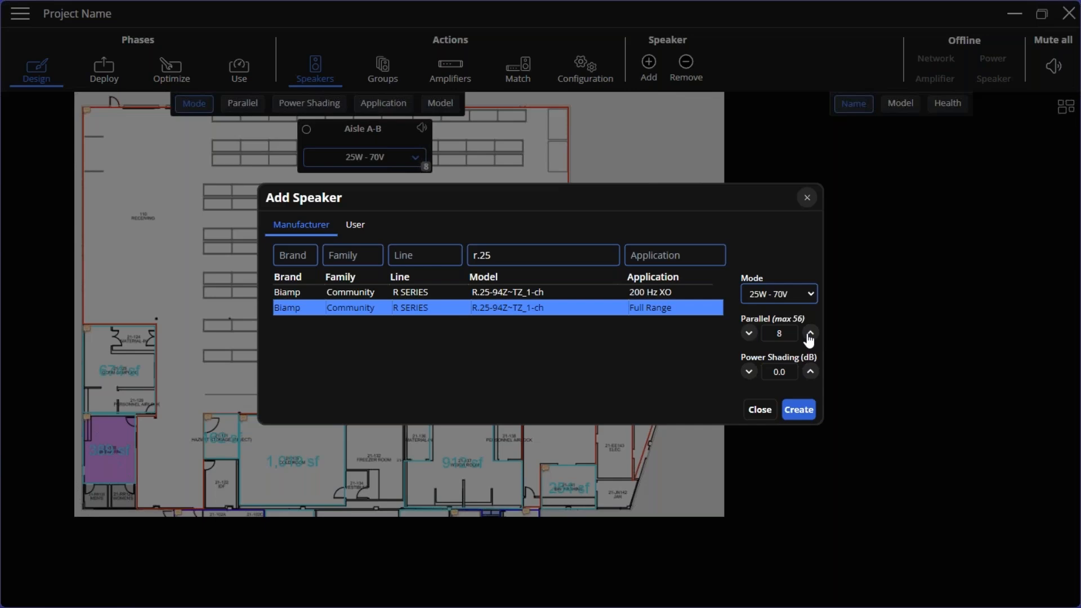
left_click(808, 412)
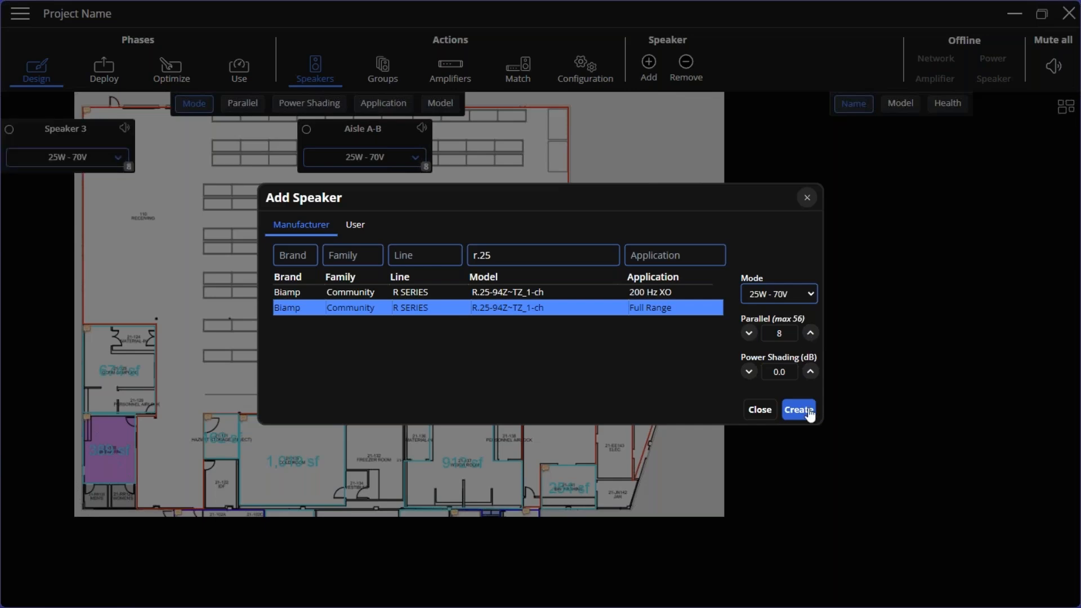
left_click(809, 413)
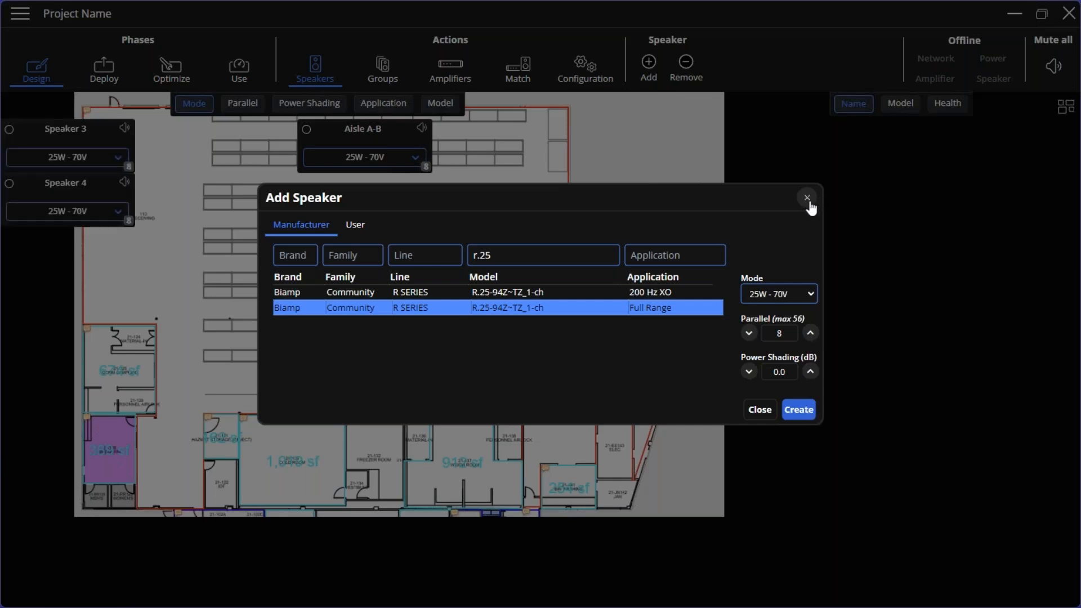
Reduce the parallel count to 4, create two more speakers, and finish adding this model
left_click(748, 334)
left_click(749, 335)
left_click(800, 411)
left_click(800, 411)
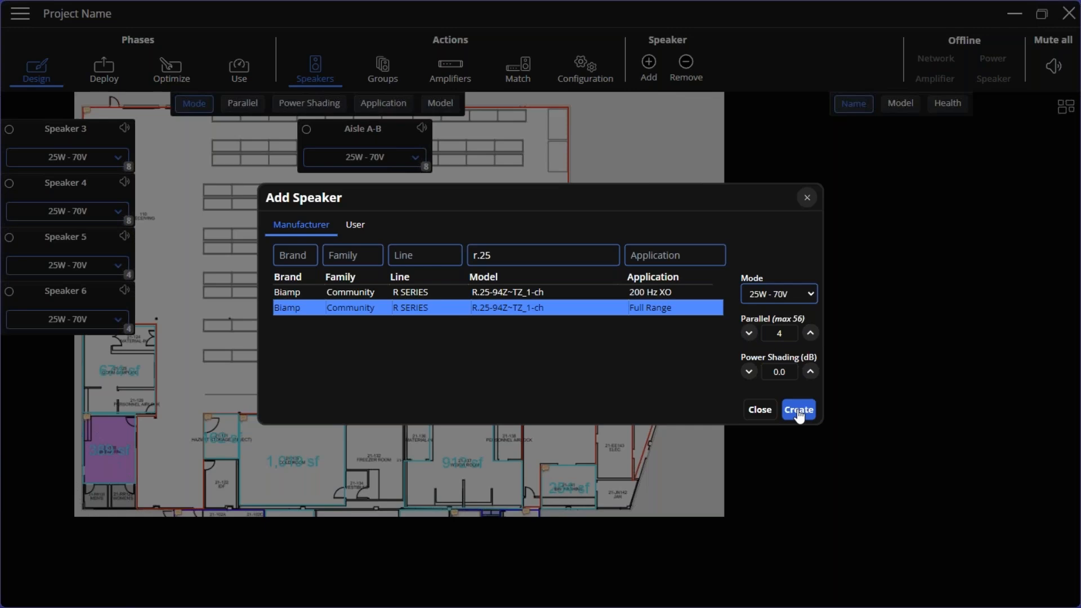
left_click(807, 197)
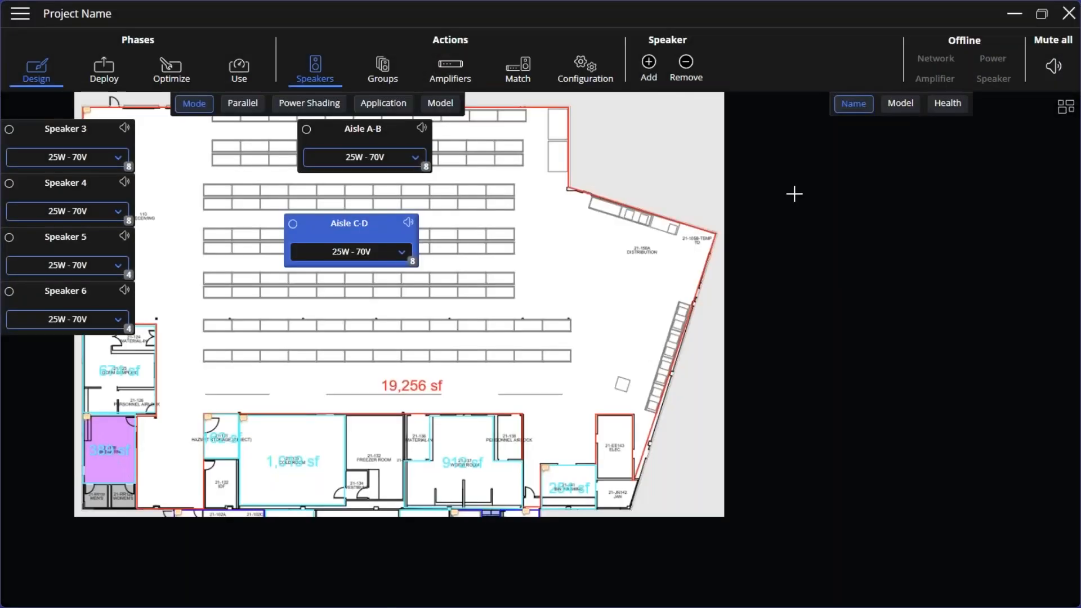
Place Speaker 3 over the racking rows just below Aisle C-D and Speaker 4 over the lowest racking row
left_click_drag(76, 131, 360, 306)
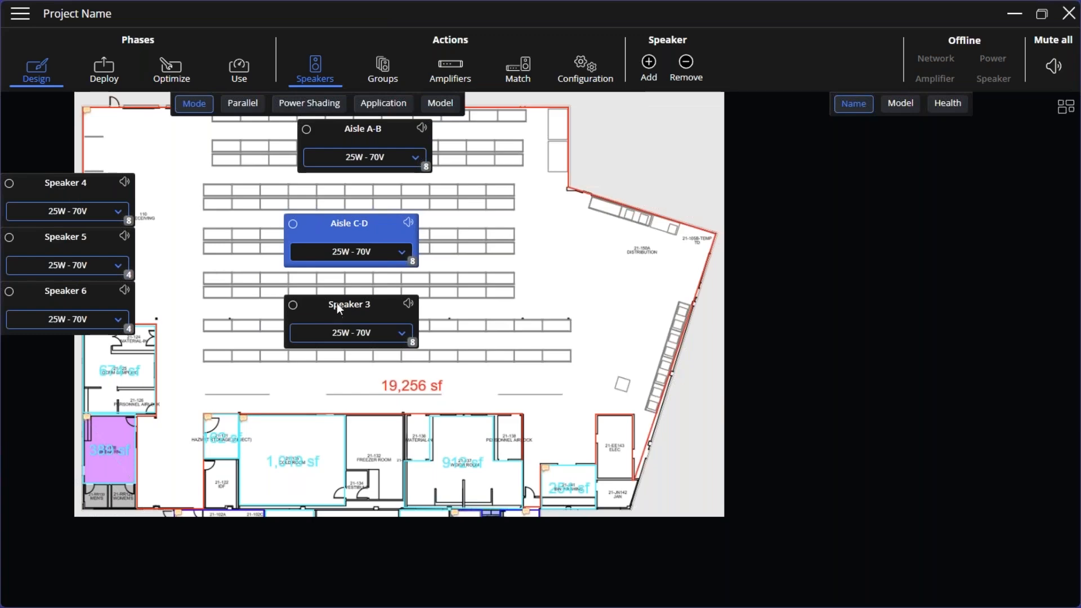
left_click_drag(337, 303, 337, 289)
left_click_drag(100, 184, 369, 352)
Place Speaker 5 in the Distribution area and Speaker 6 in the Receiving area of the floor plan
left_click_drag(72, 239, 615, 263)
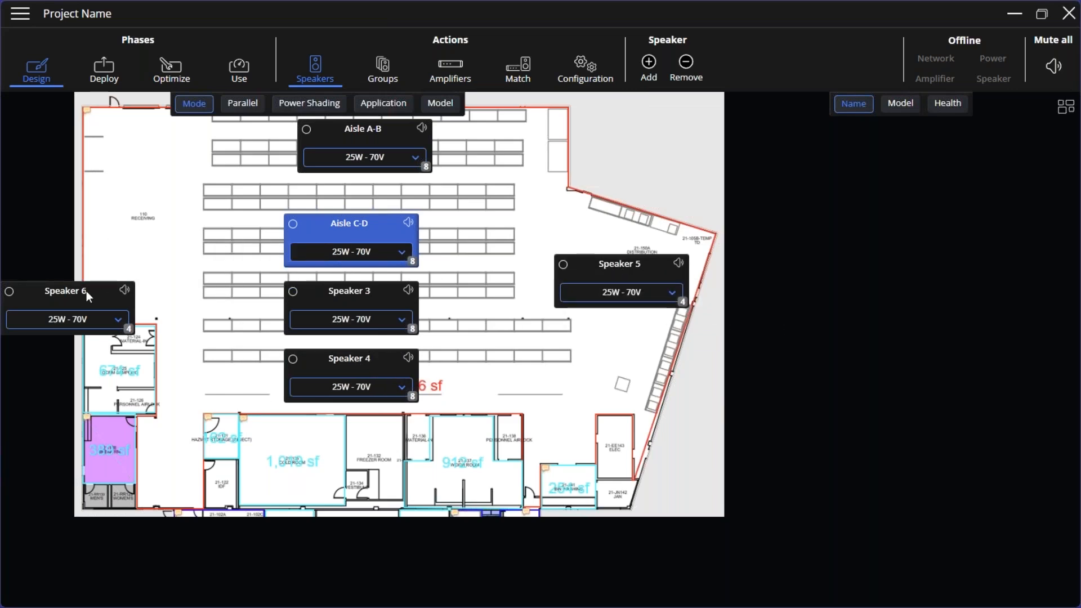
left_click_drag(75, 290, 142, 223)
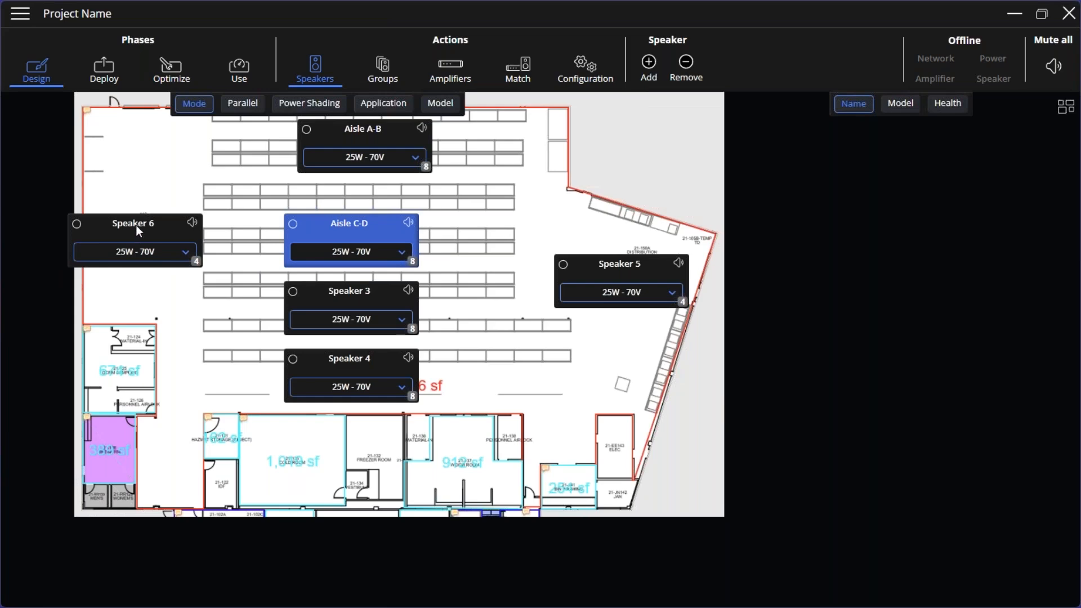
left_click(136, 225)
left_click(634, 267)
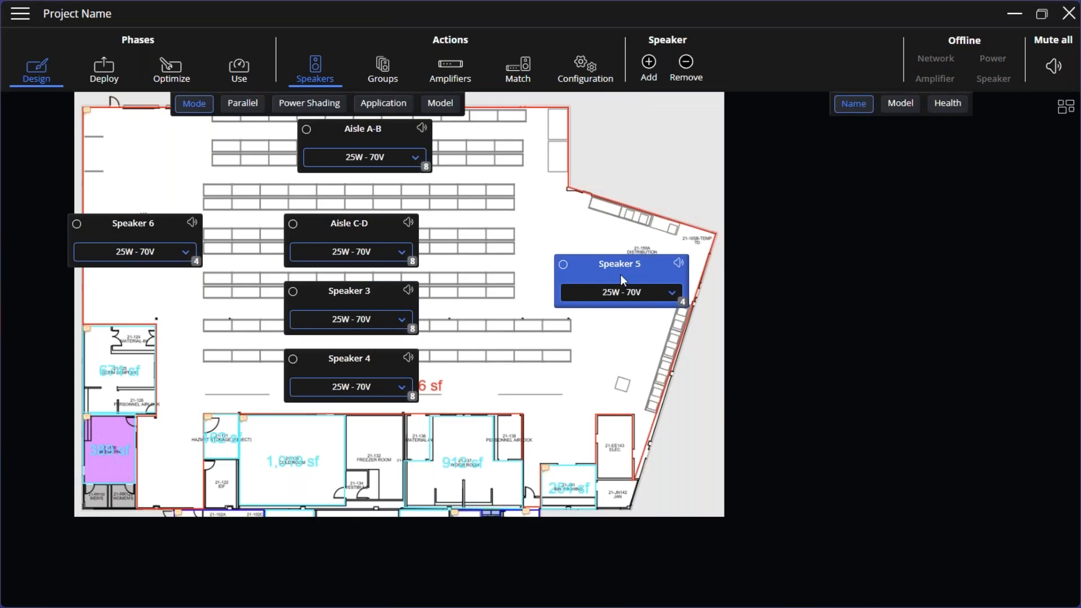
Start a new speaker using the CM SERIES model CM10TB_1-ch in 2.5W - 70V mode
left_click(650, 67)
left_click(524, 256)
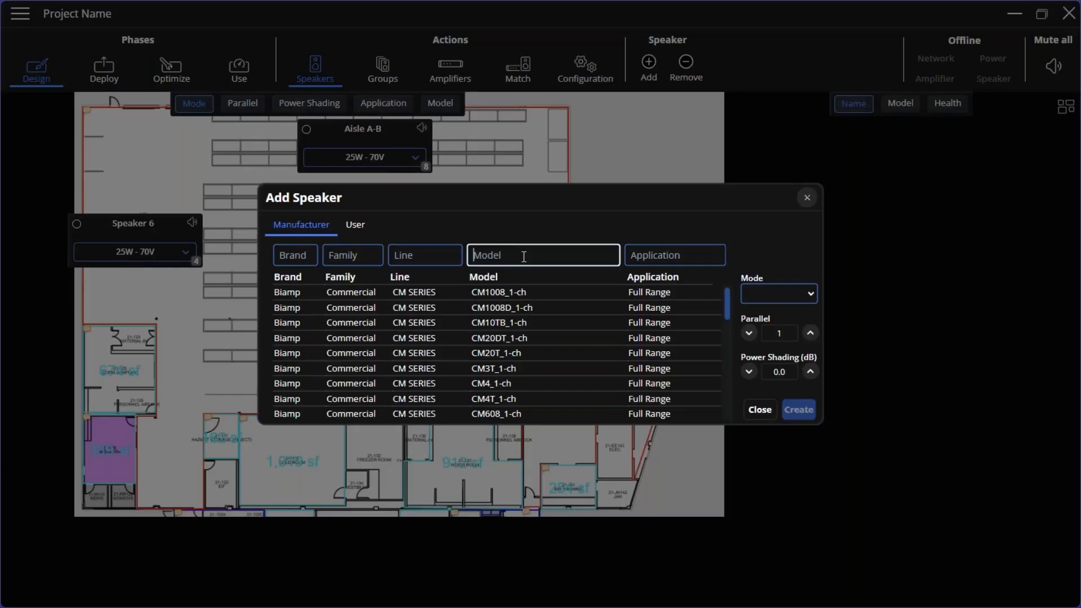
type("cm10")
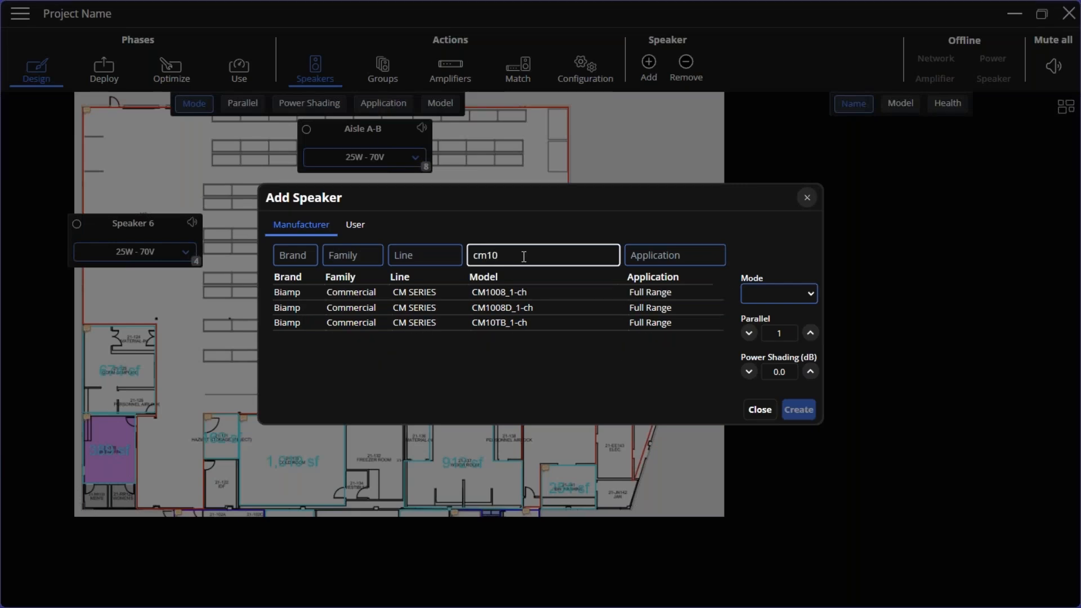
left_click(525, 323)
left_click(807, 295)
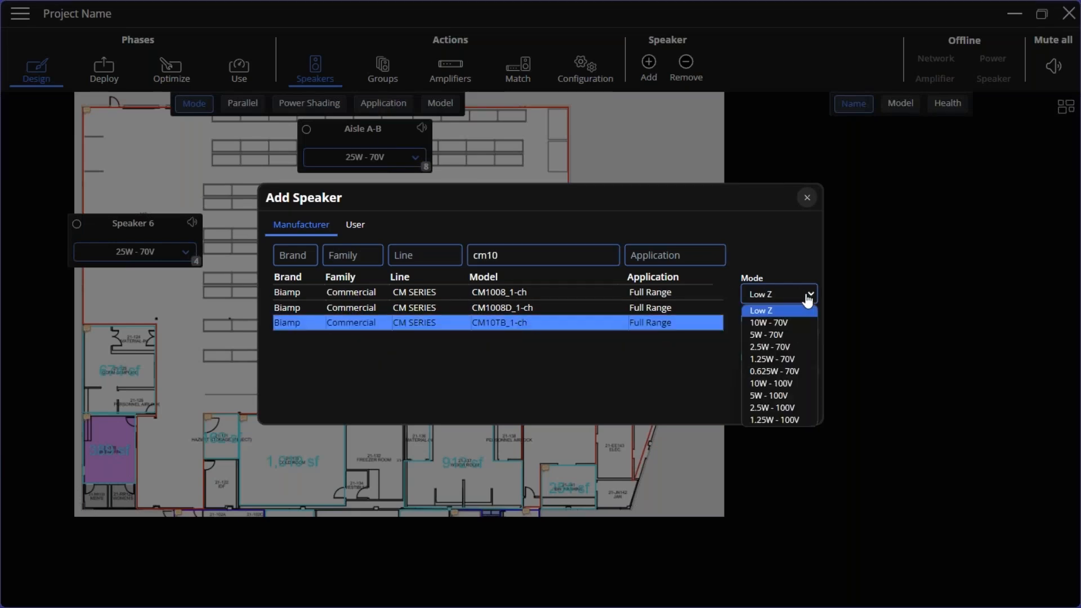
left_click(772, 349)
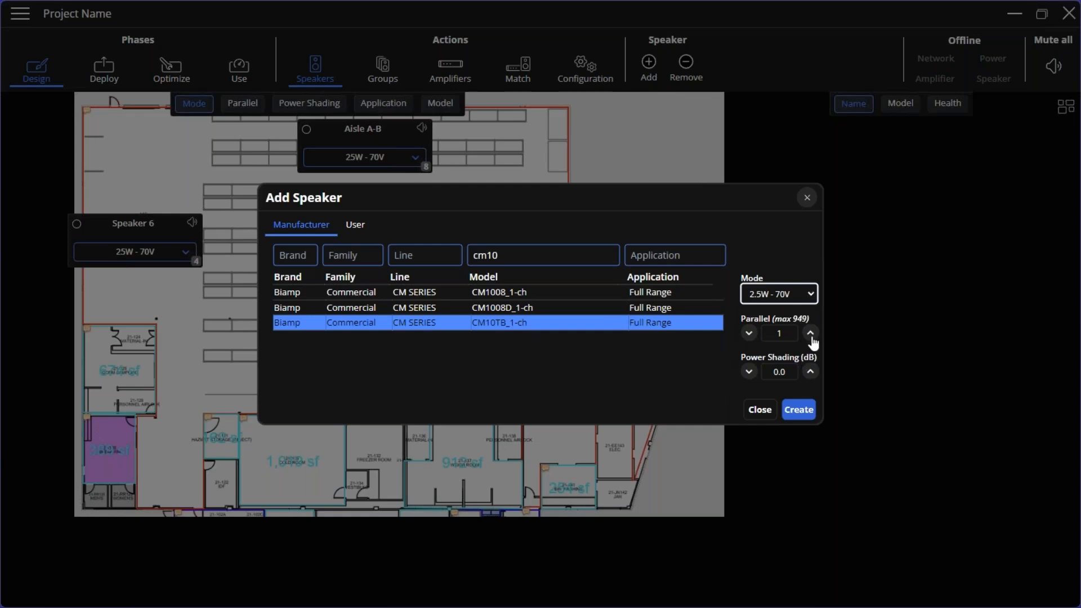
Set the parallel count to 4, create two CM10TB_1-ch speakers, and finish adding speakers
left_click(811, 334)
left_click(749, 333)
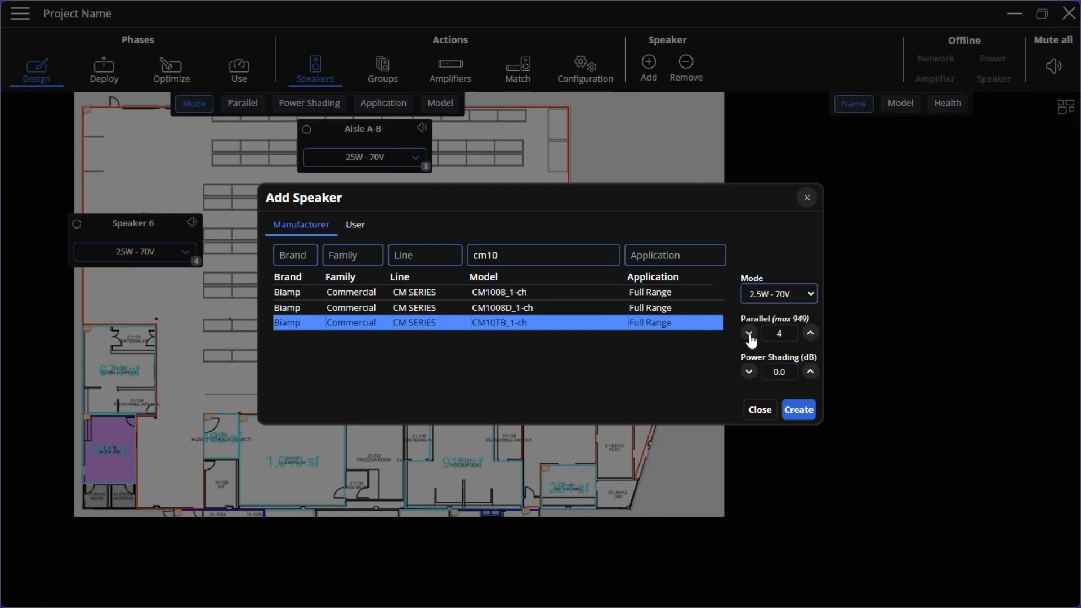
left_click(798, 410)
left_click(799, 410)
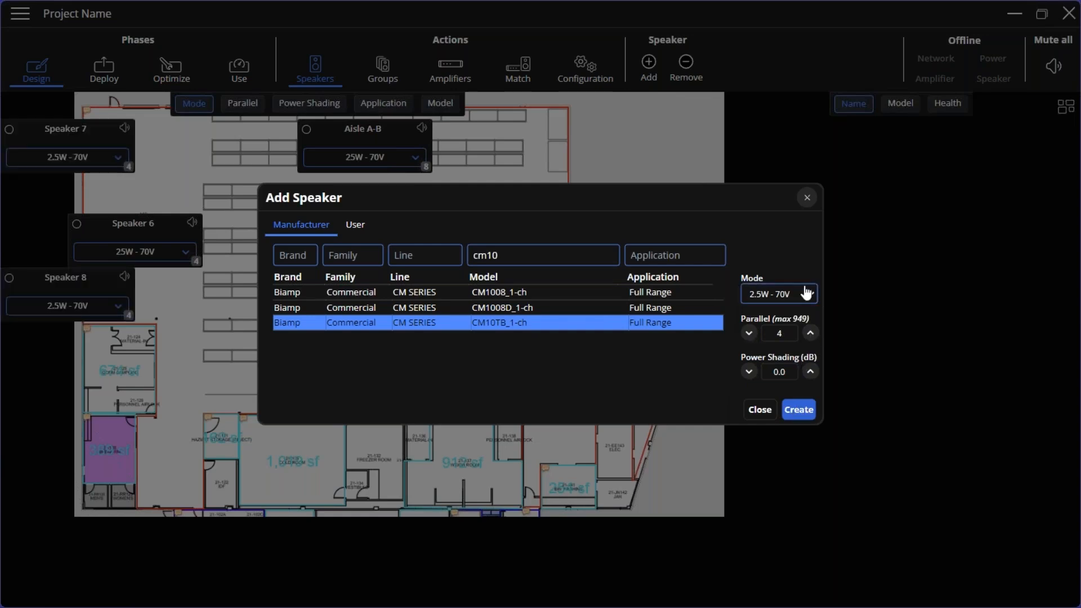
left_click(808, 198)
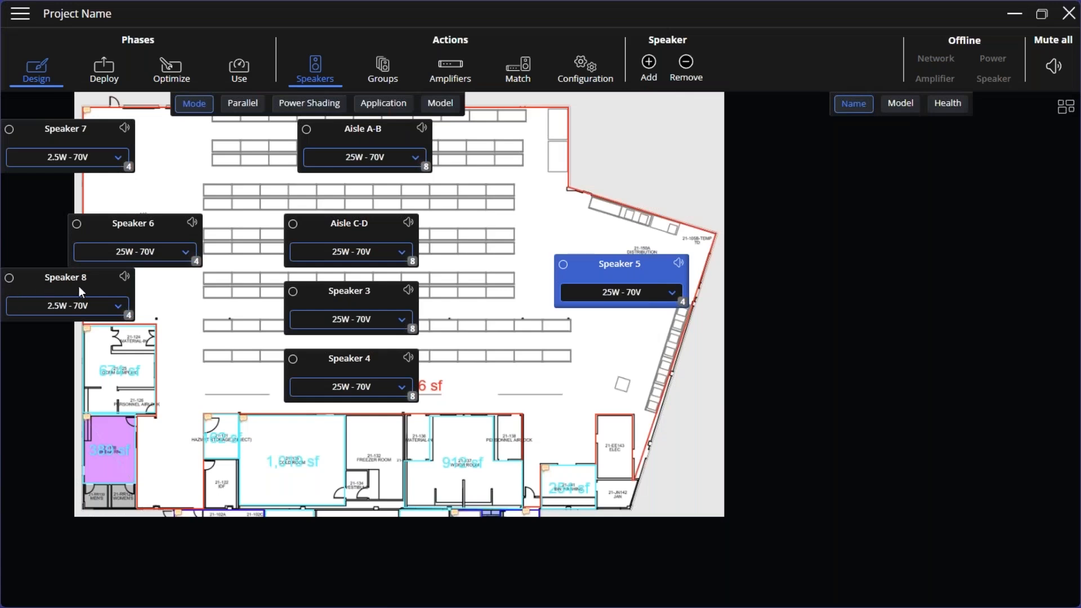
Place Speaker 8 over the Freezer Room and Speaker 7 over the small rooms below Receiving, with no speaker left selected
left_click_drag(52, 280, 372, 442)
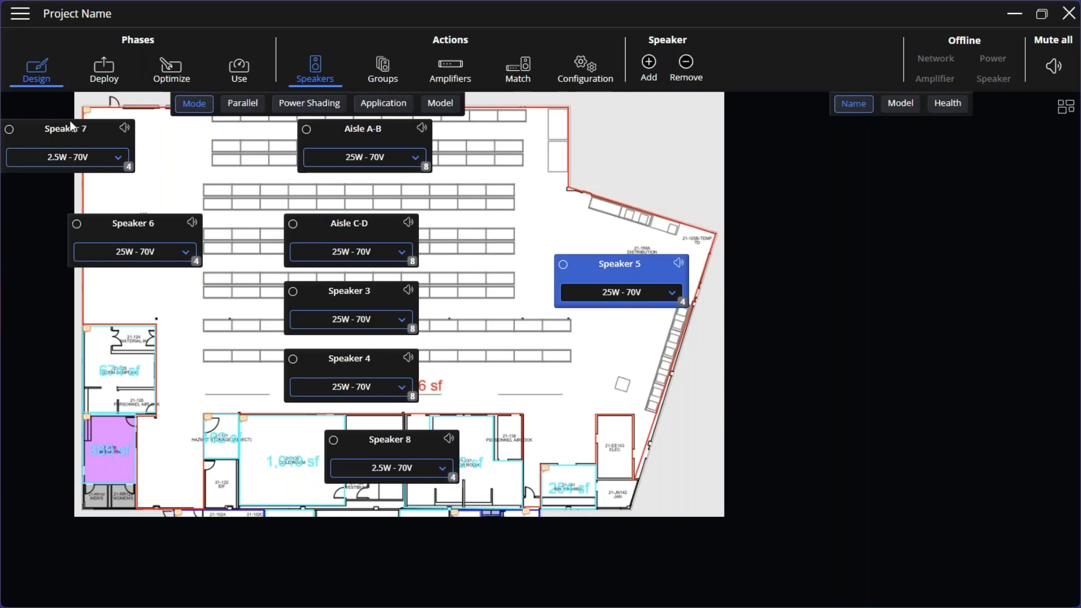
left_click_drag(64, 129, 104, 352)
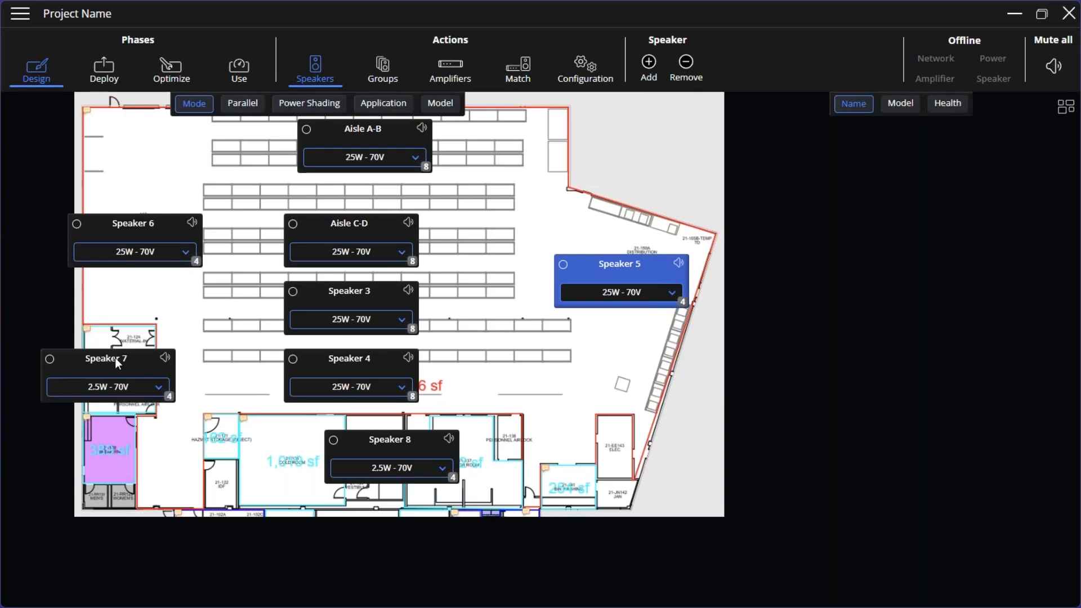
left_click(499, 334)
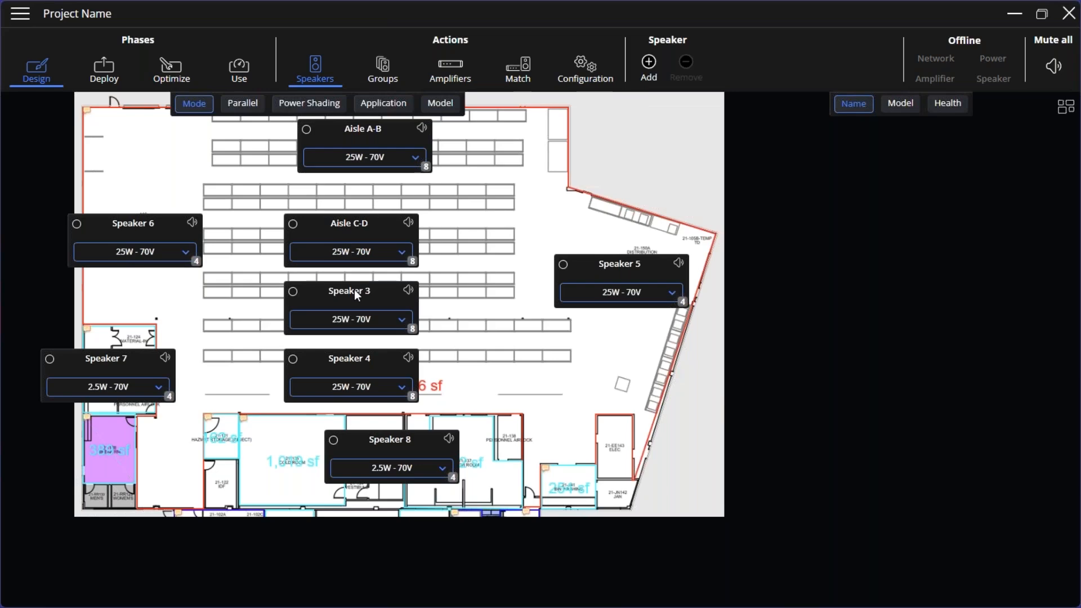
Add a first speaker group and assign Aisle A-B, Aisle C-D, Speaker 3 and Speaker 4 to it, leaving Speaker 6 out
left_click(372, 79)
left_click(647, 65)
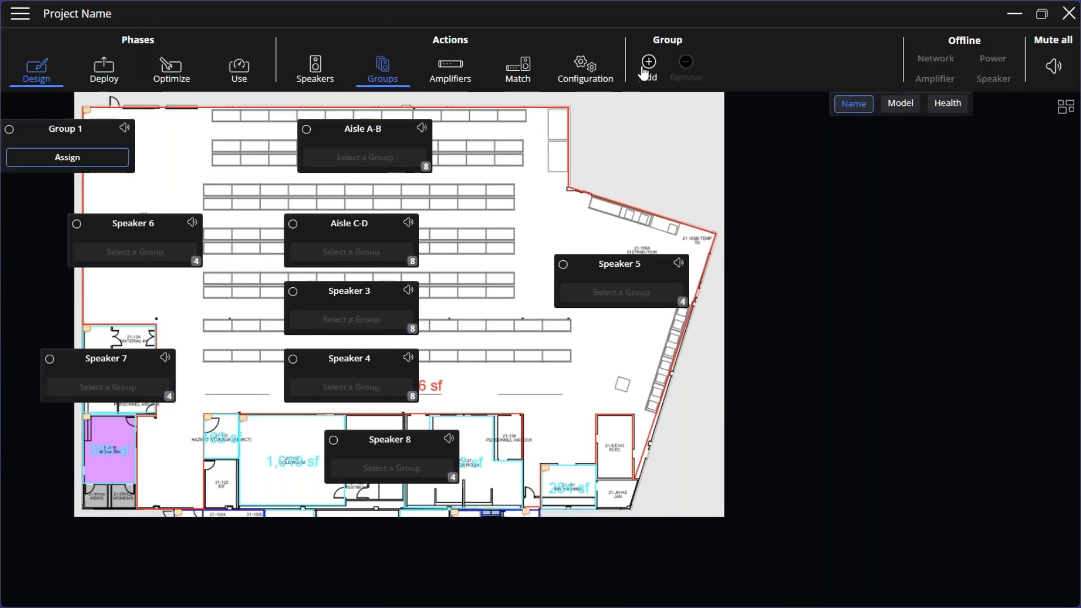
left_click(88, 160)
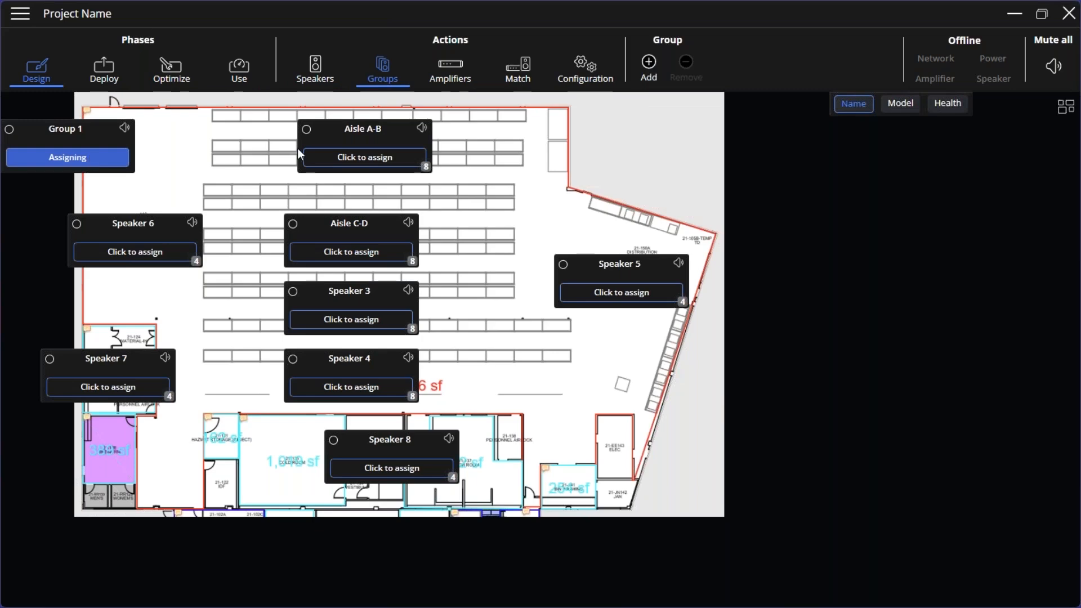
left_click(336, 159)
left_click(346, 251)
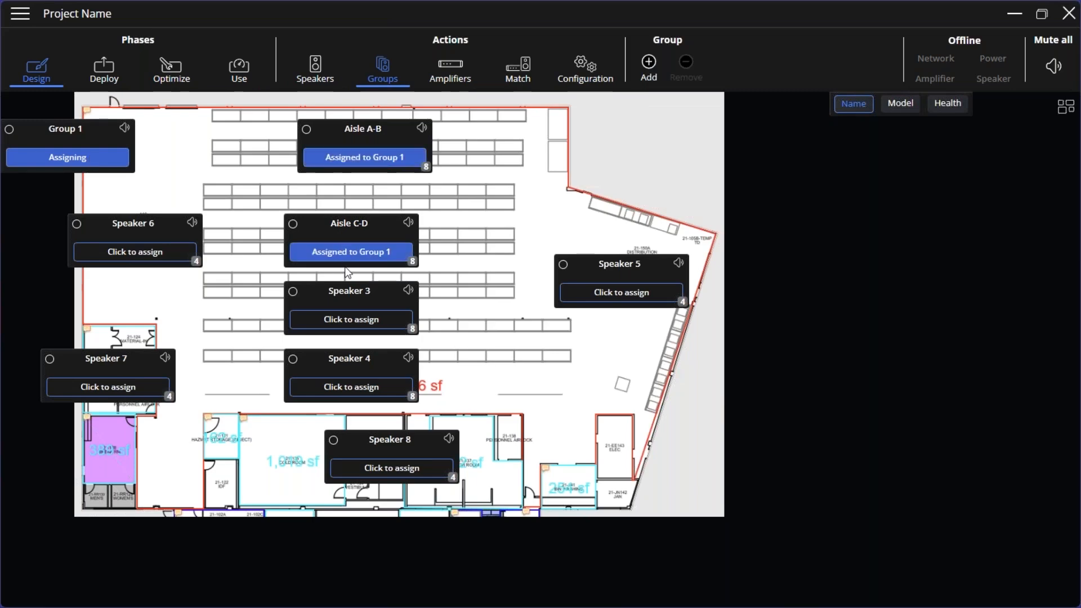
left_click(360, 319)
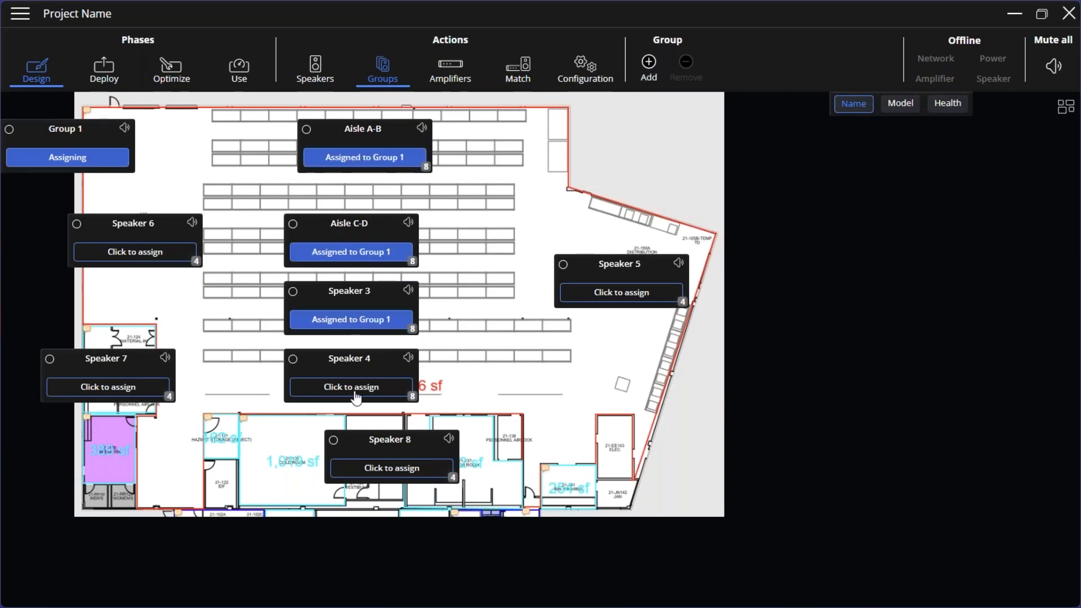
left_click(361, 394)
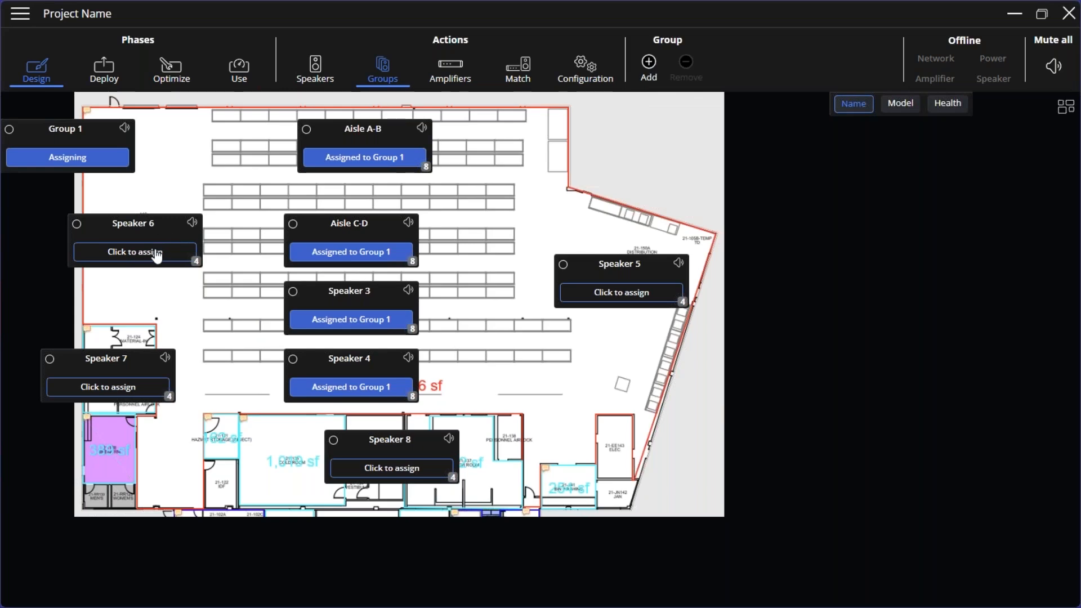
left_click(156, 256)
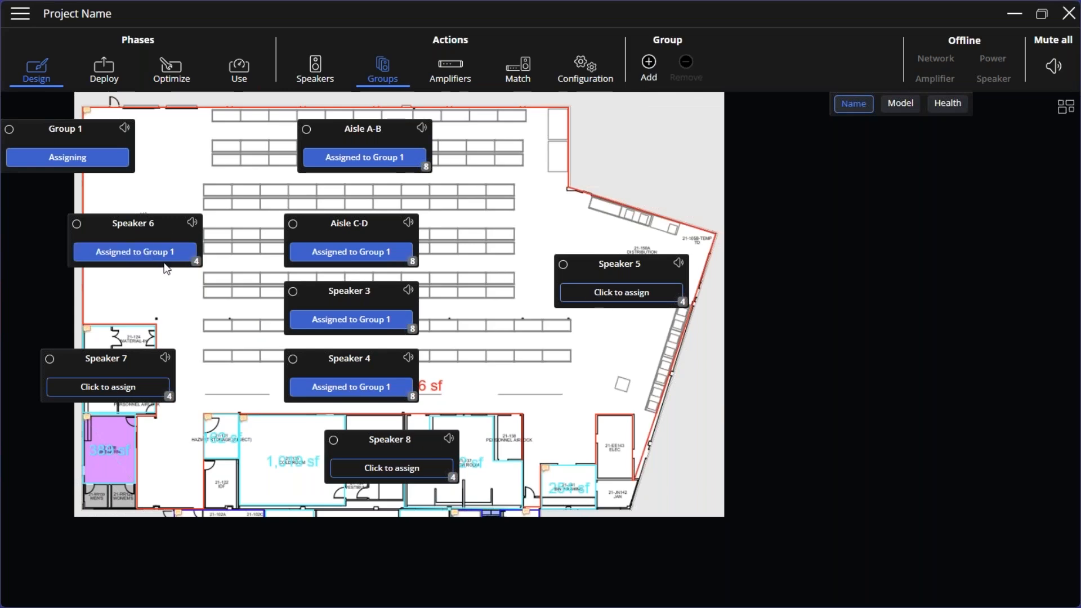
left_click(134, 255)
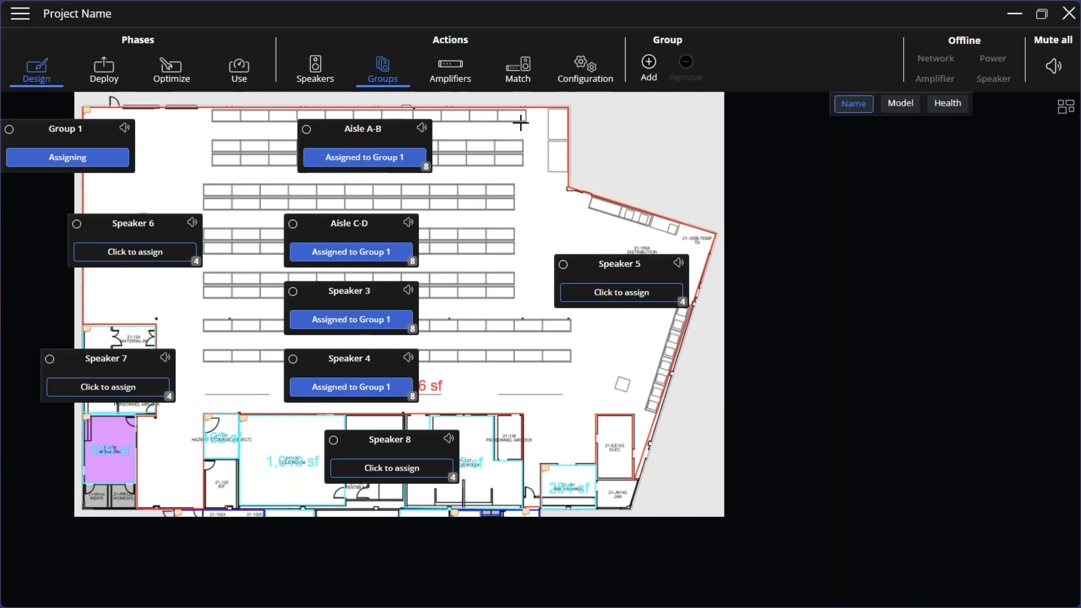
left_click(88, 160)
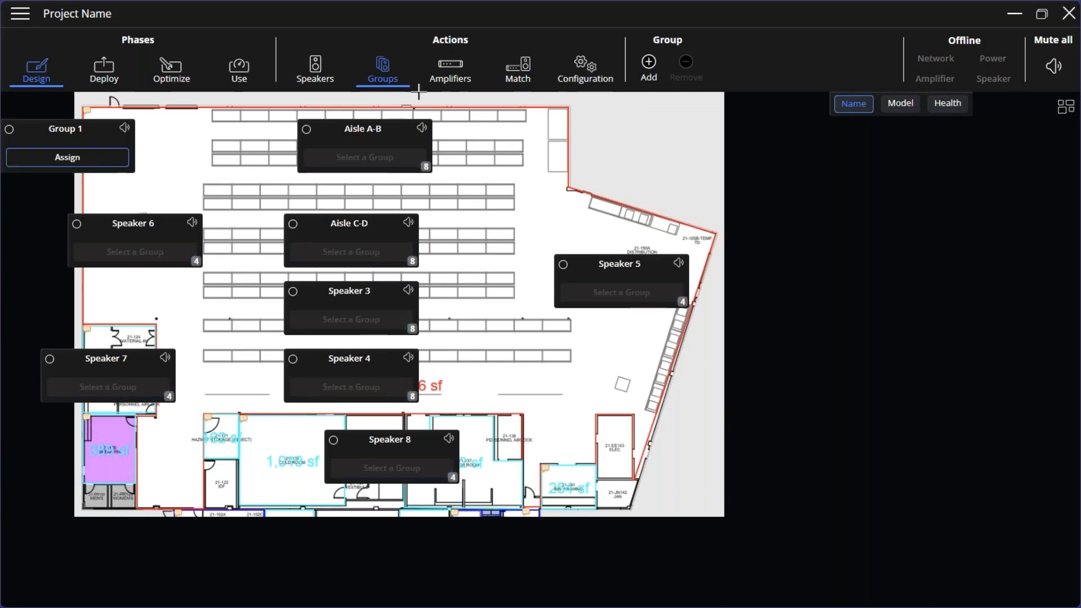
Add a second speaker group and assign Speaker 8 and Speaker 7 to it
left_click(648, 65)
left_click(103, 313)
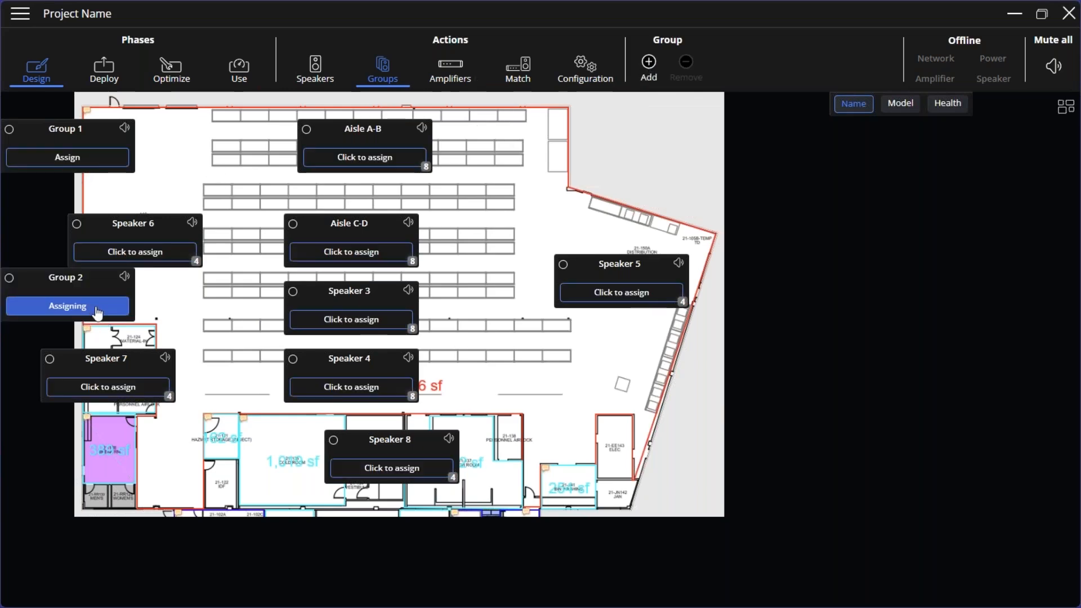
left_click(387, 471)
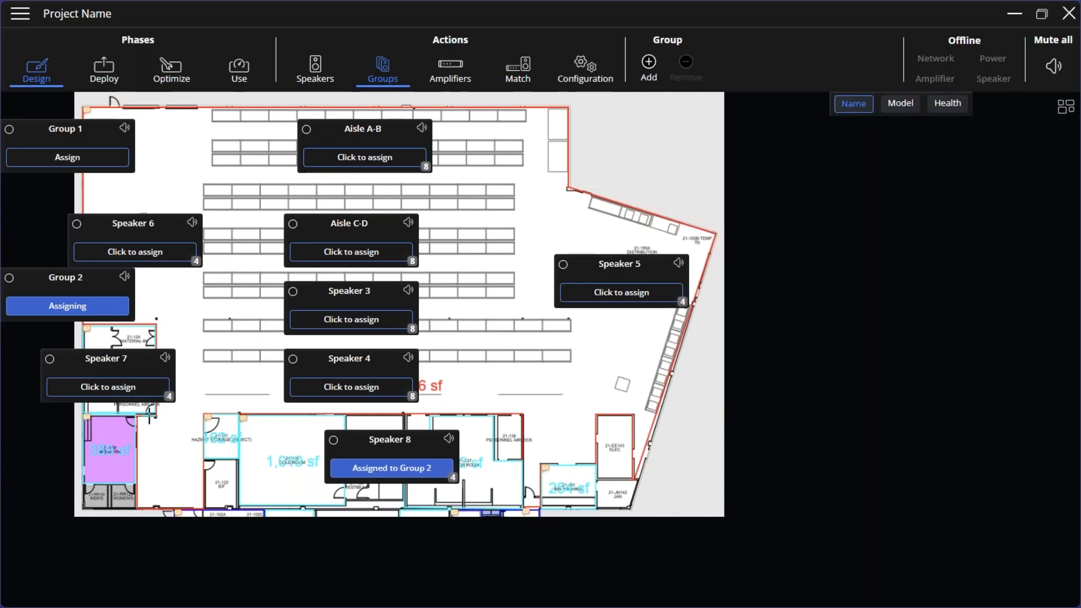
left_click(141, 392)
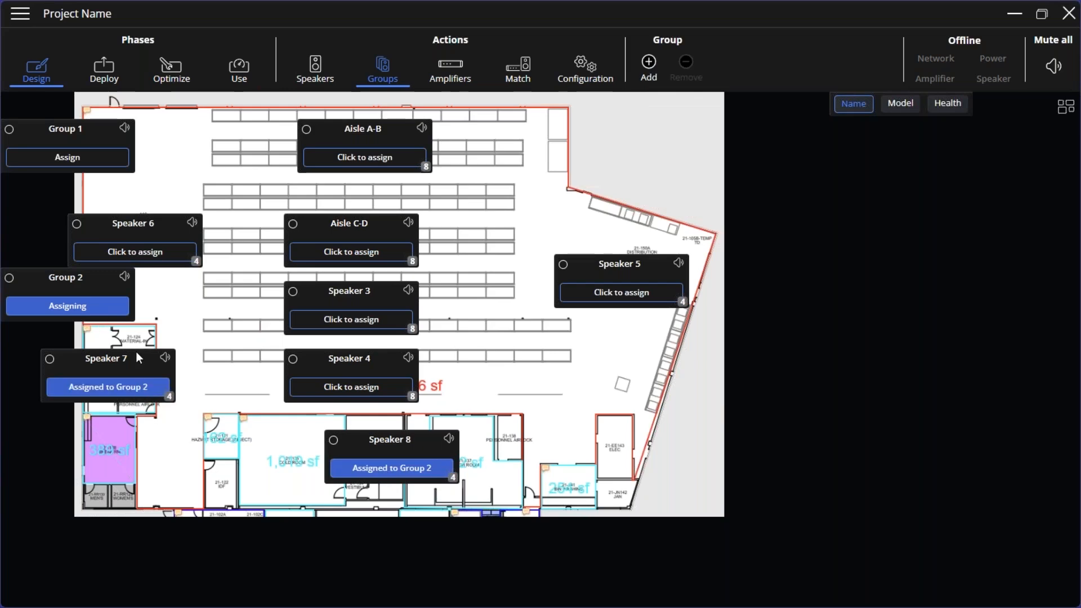
Finish assigning speakers to Group 2 and rename the group as Office
left_click(77, 280)
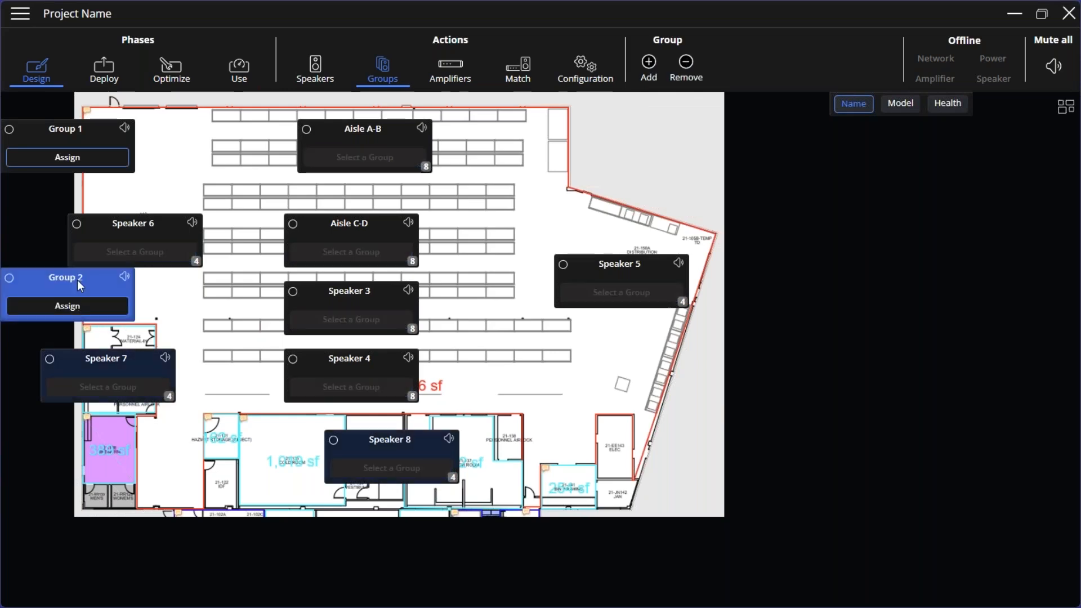
double_click(76, 280)
type("Ossice")
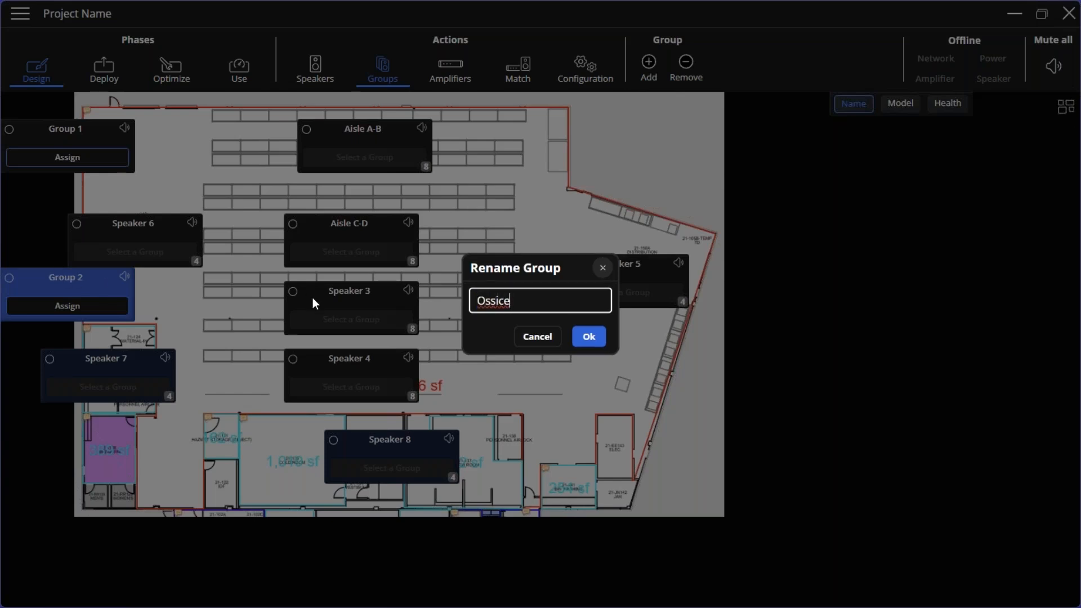
key("BackSpace")
key("BackSpace")
key("BackSpace")
key("BackSpace")
key("BackSpace")
type("ffice")
left_click(587, 336)
Rename Group 1 as Warehouse and select the Office group
double_click(92, 135)
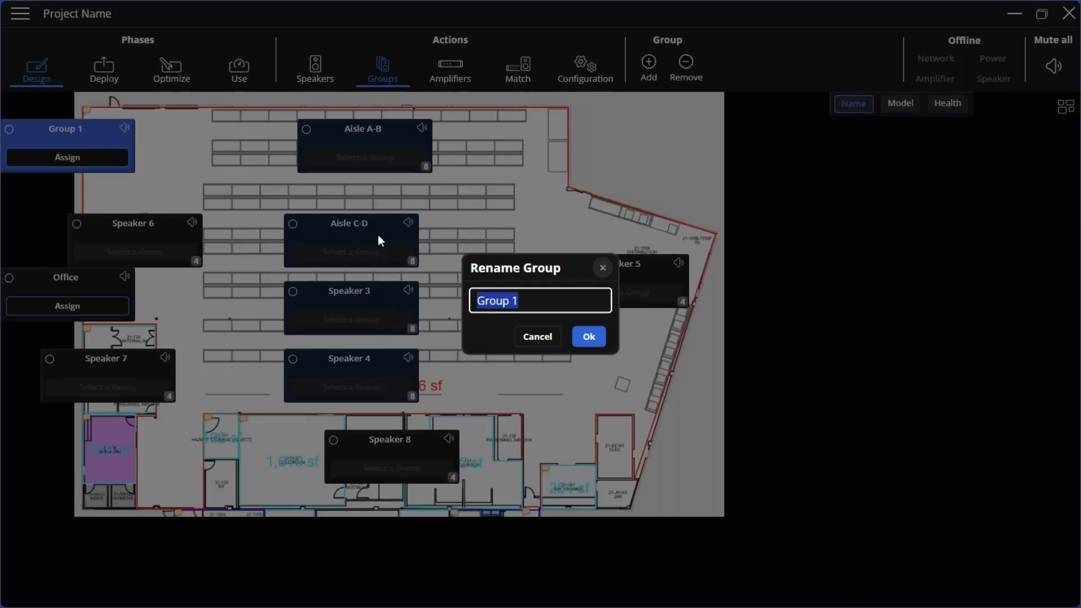
type("Ware")
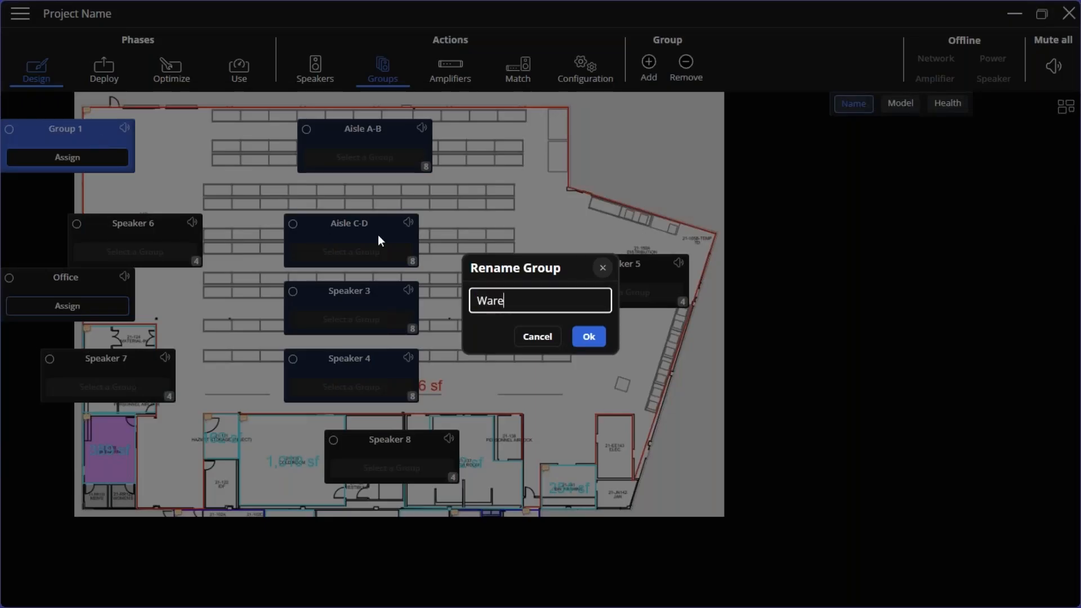
type("house")
left_click(588, 336)
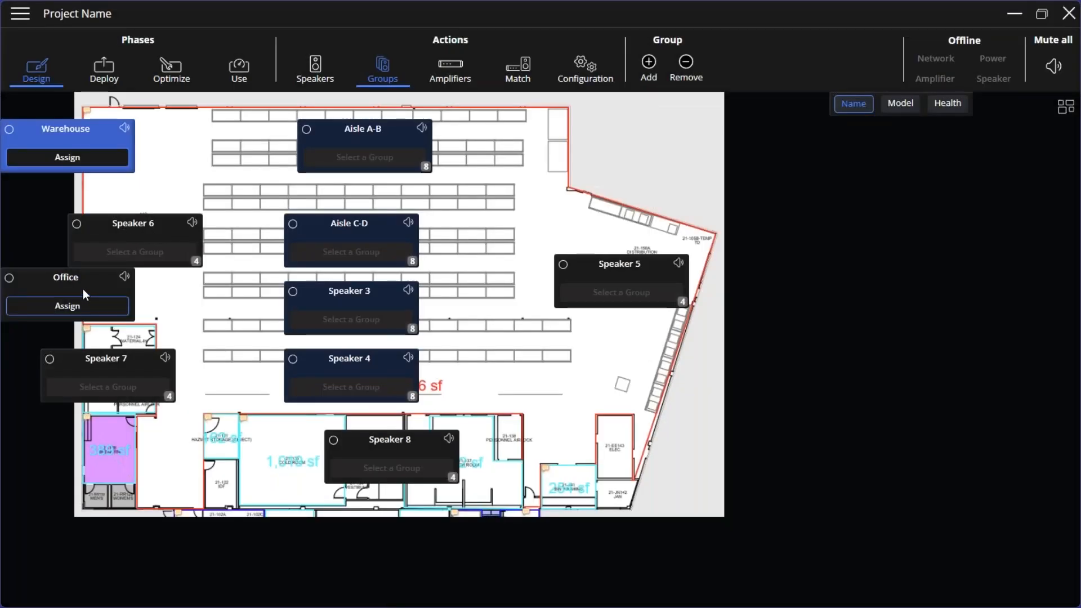
left_click_drag(73, 282, 53, 183)
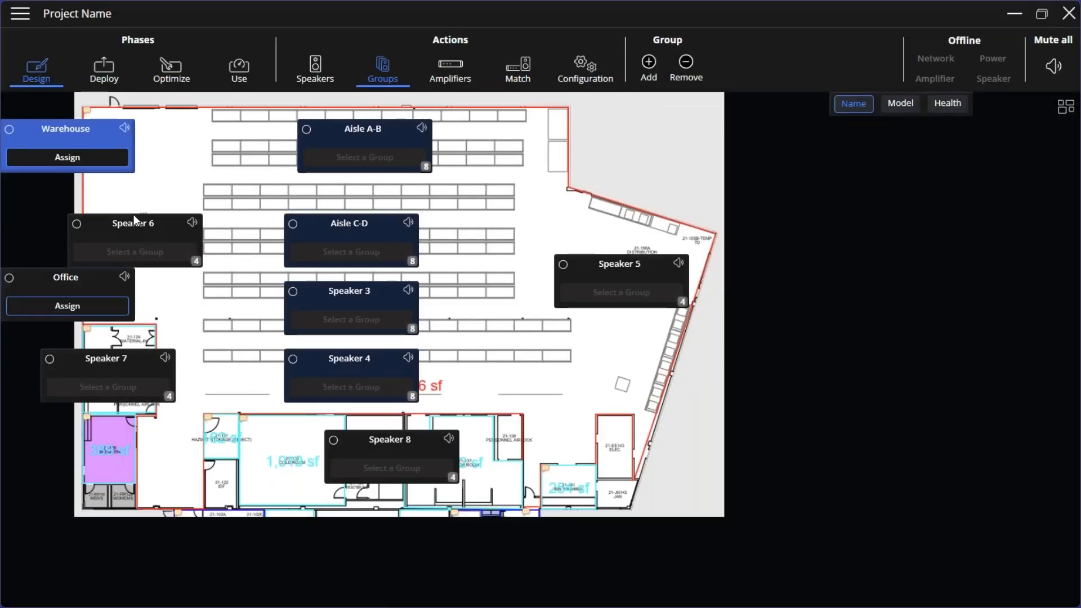
left_click(85, 277)
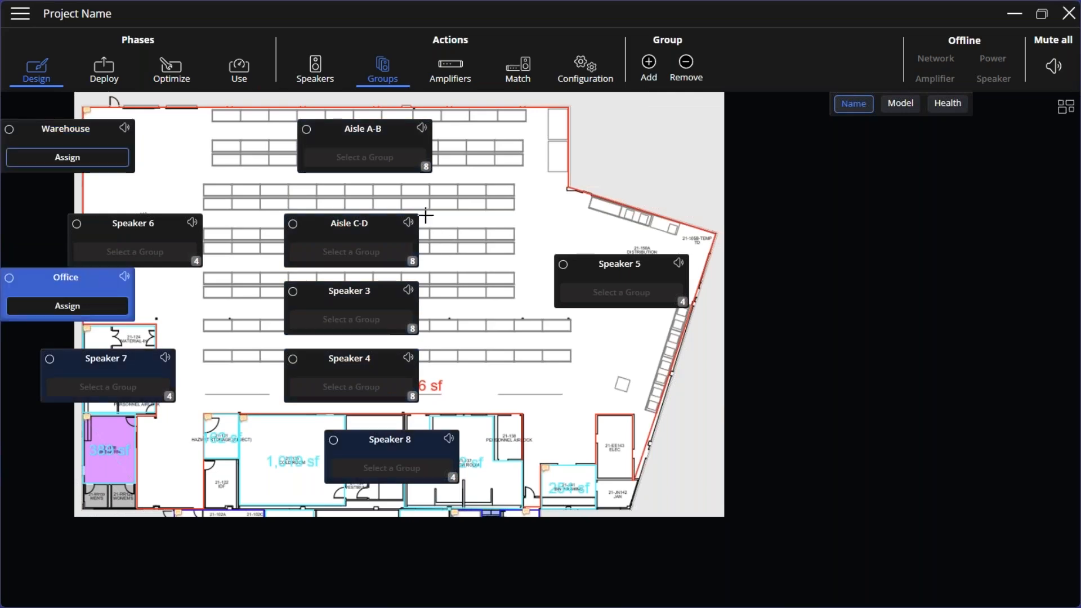
Add an unassigned amplifier rack containing one Voltera D 2400.8 amplifier
left_click(454, 74)
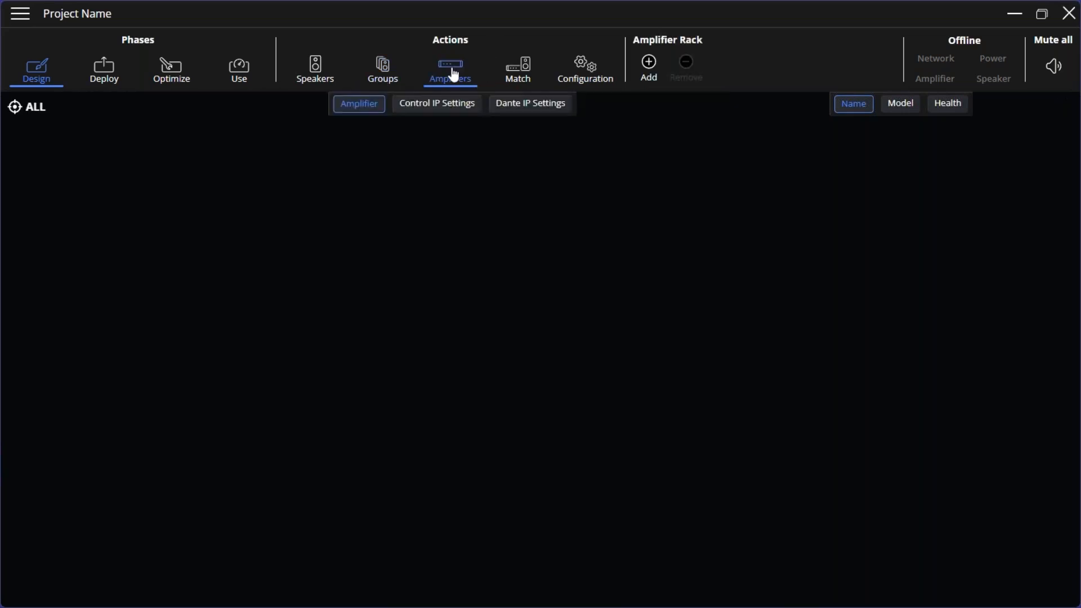
left_click(649, 63)
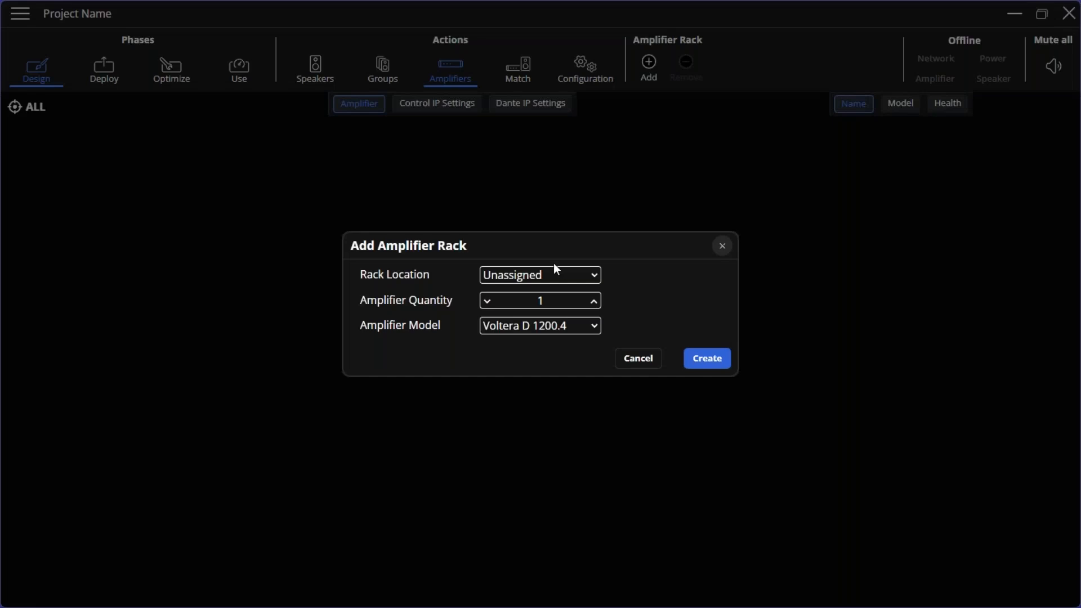
left_click(594, 328)
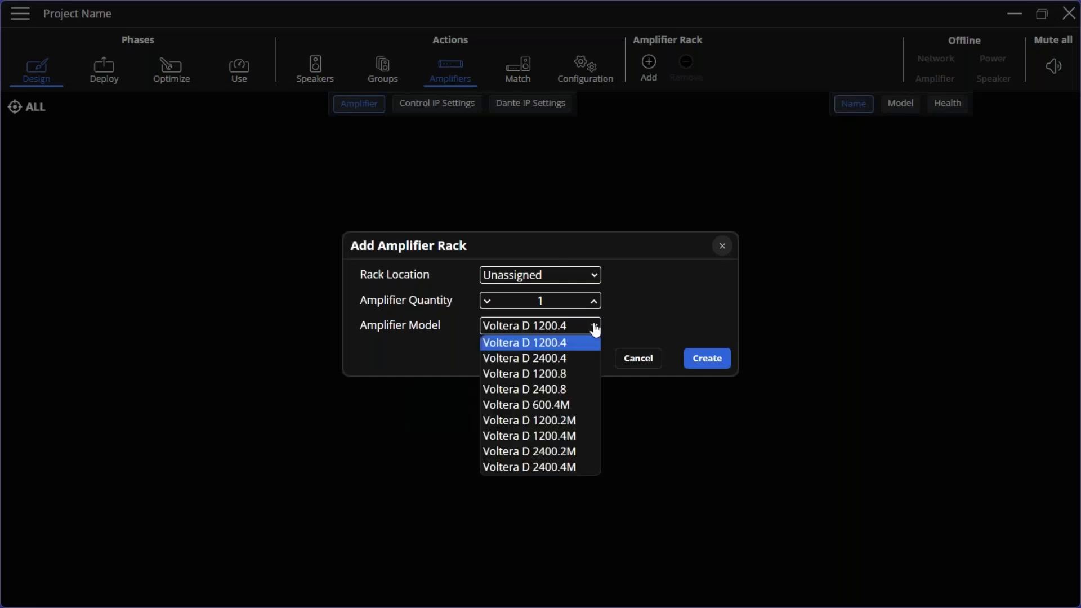
left_click(576, 391)
left_click(712, 360)
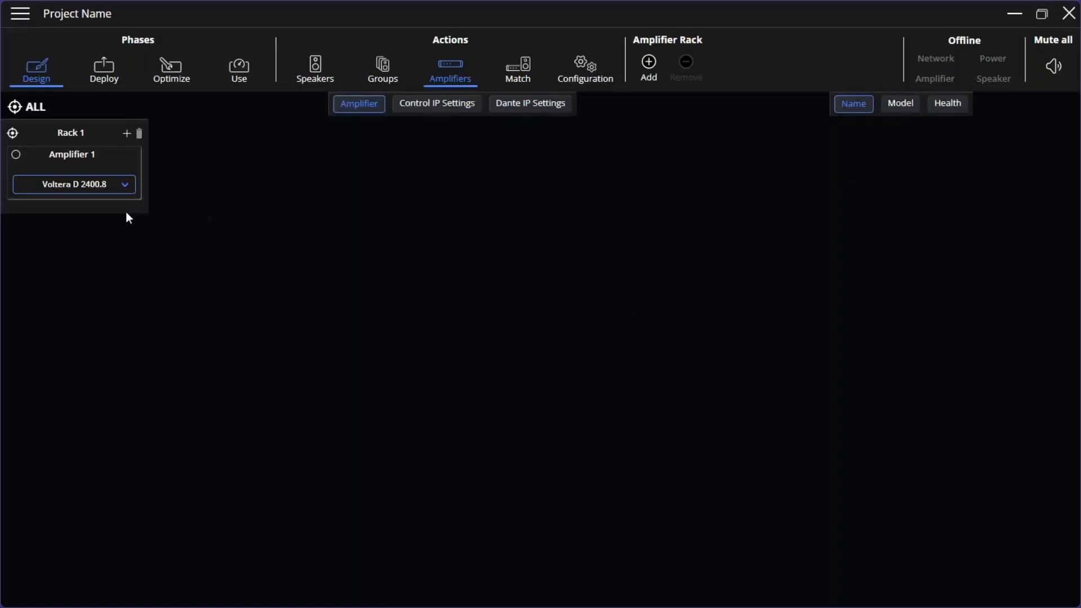
Match Aisle A-B, Aisle C-D, Speaker 3 and Speaker 4 to channels 1, 2, 3 and 4 of Amplifier 1 respectively
left_click(527, 78)
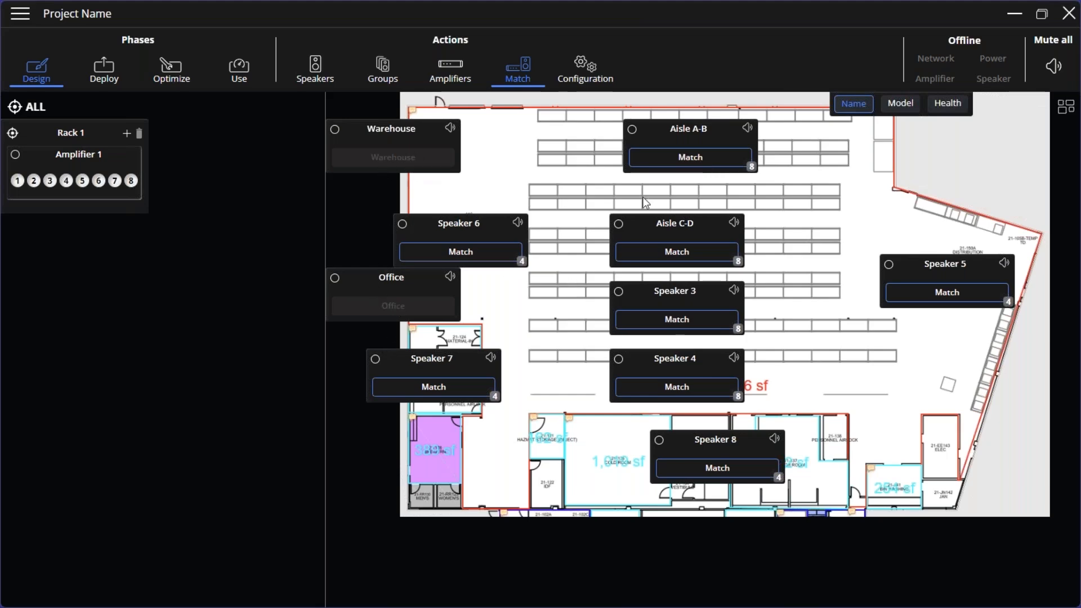
left_click(698, 162)
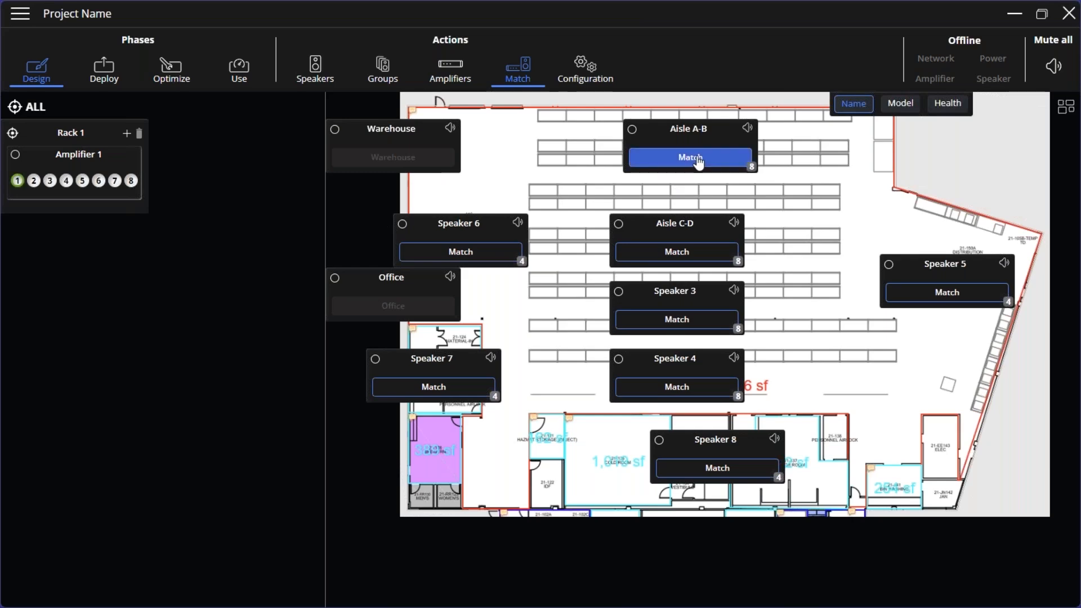
left_click(18, 181)
left_click(662, 253)
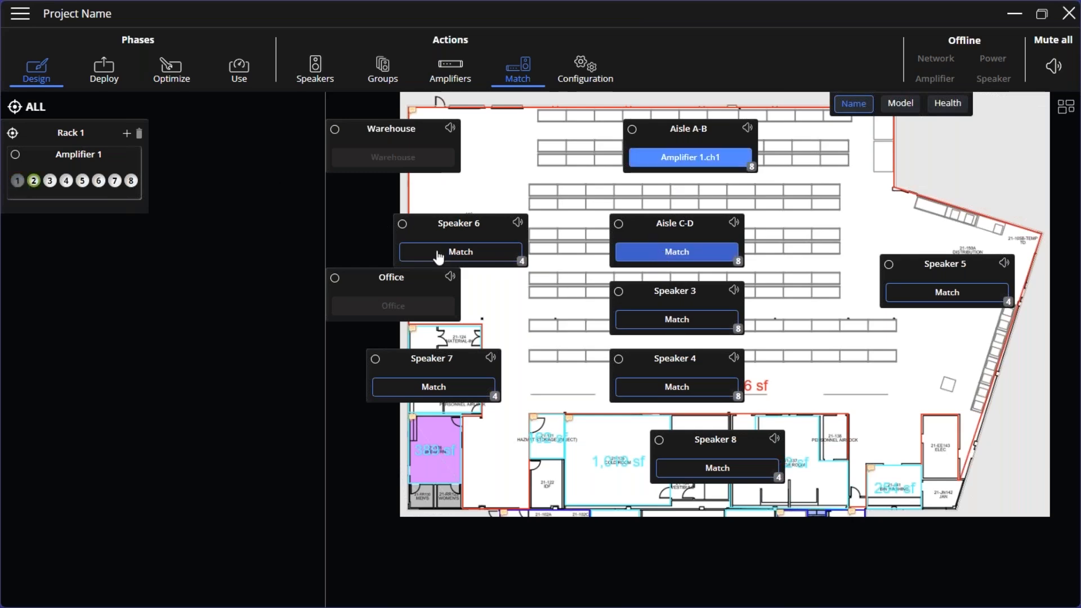
left_click(35, 180)
left_click(670, 321)
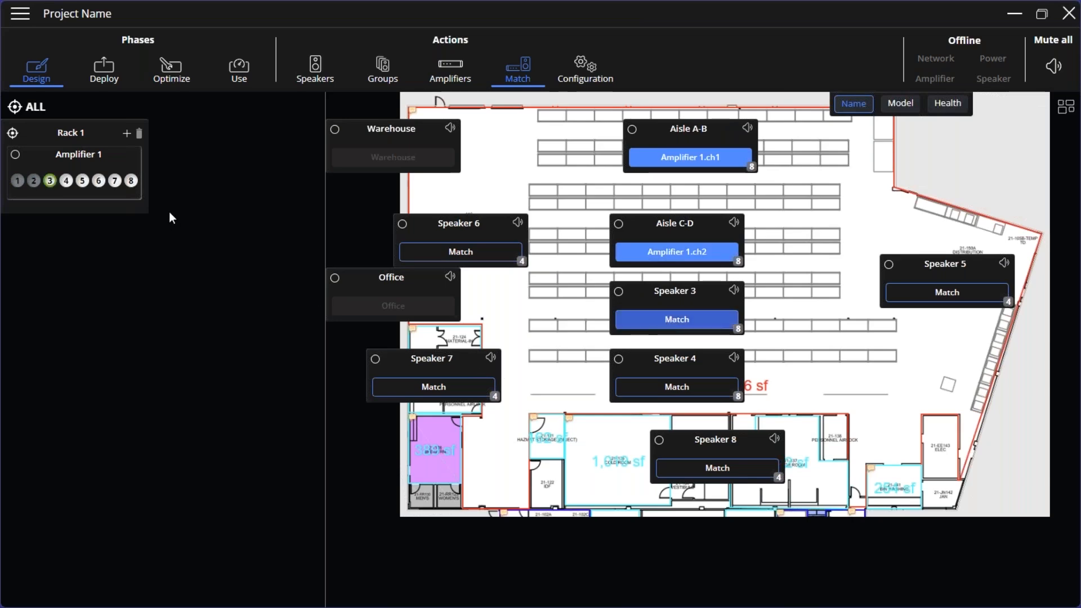
left_click(50, 181)
left_click(676, 391)
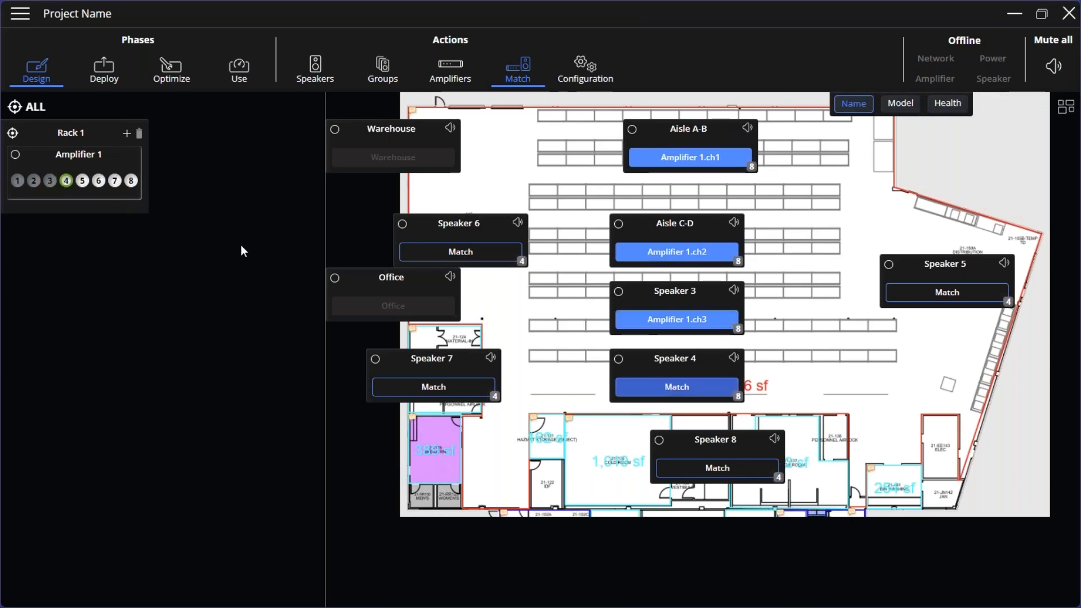
left_click(66, 180)
Match Speaker 6, Speaker 5, Speaker 8 and Speaker 7 to channels 5, 6, 7 and 8 of Amplifier 1 respectively
left_click(459, 254)
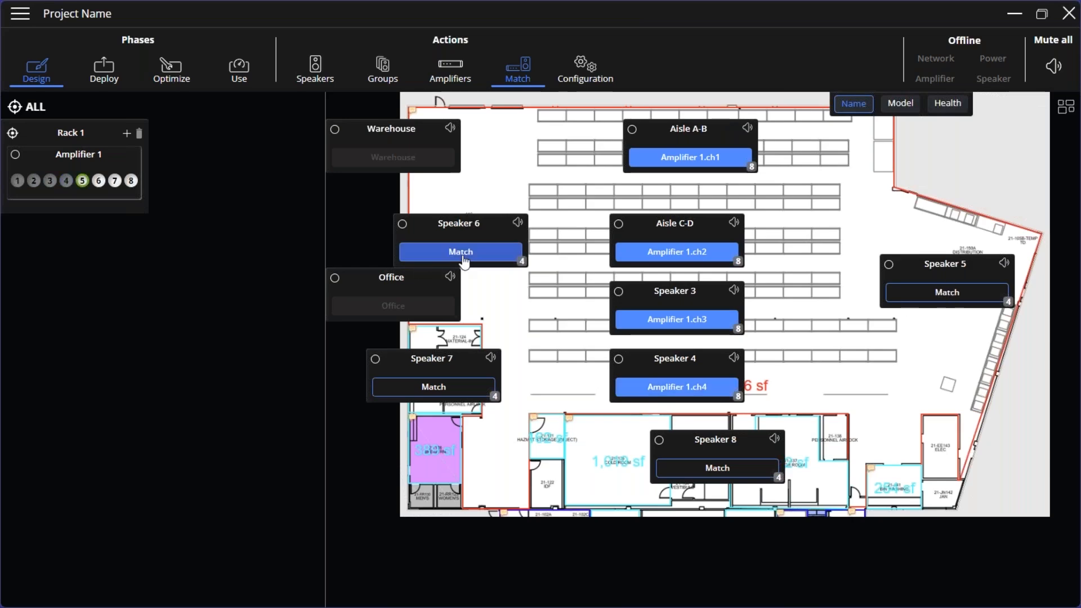
left_click(83, 183)
left_click(926, 304)
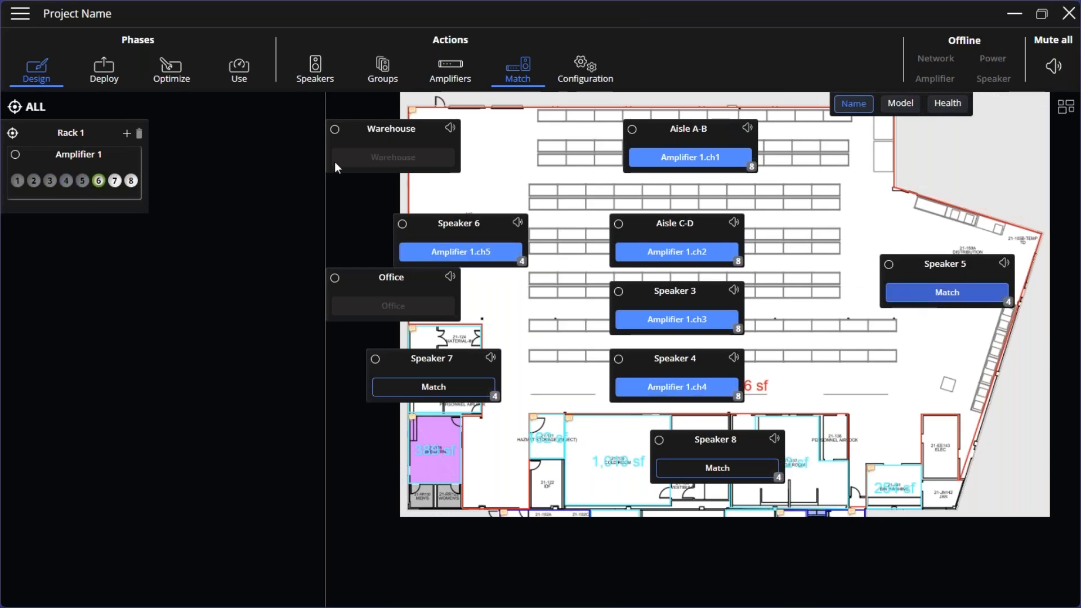
left_click(98, 181)
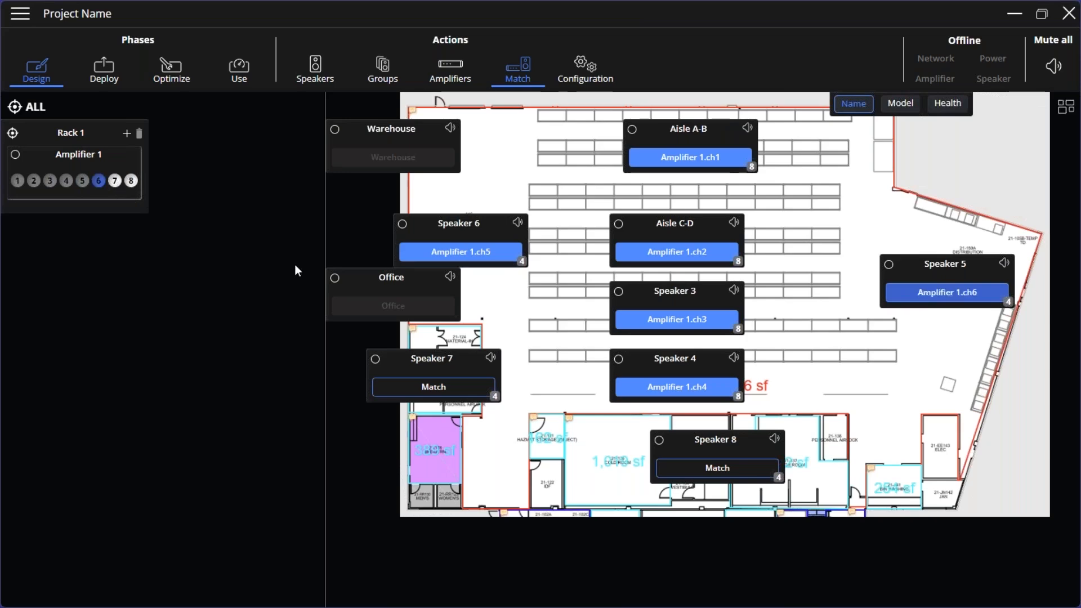
left_click(701, 468)
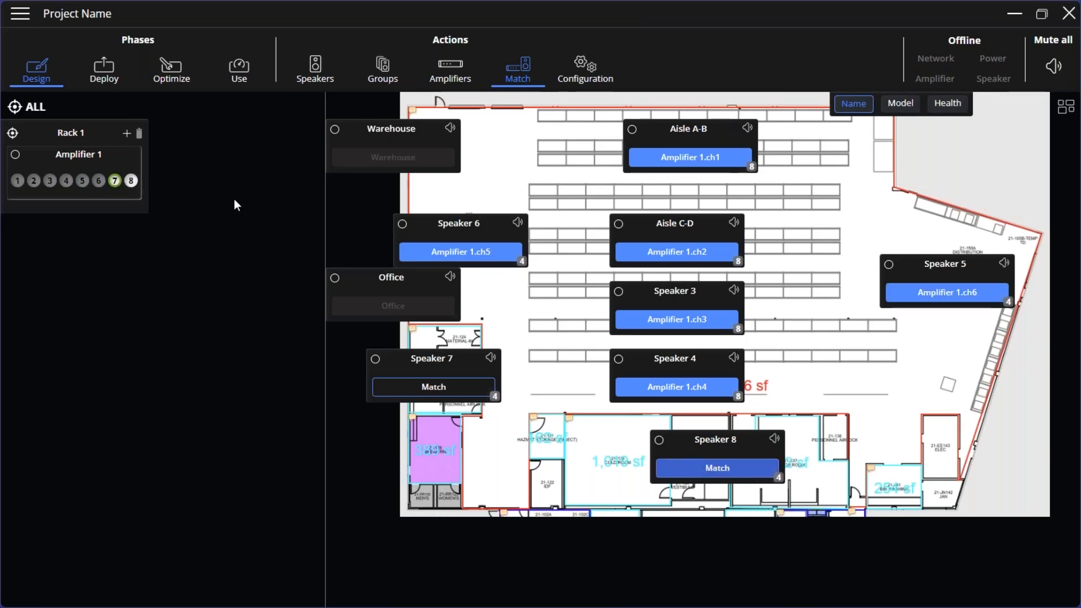
left_click(116, 180)
left_click(456, 393)
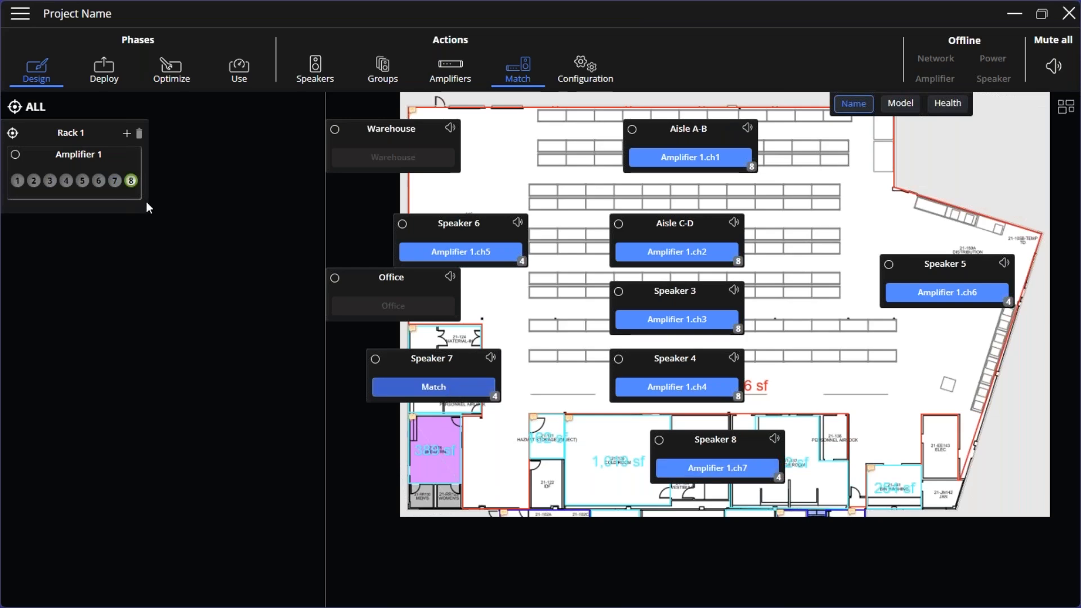
left_click(131, 181)
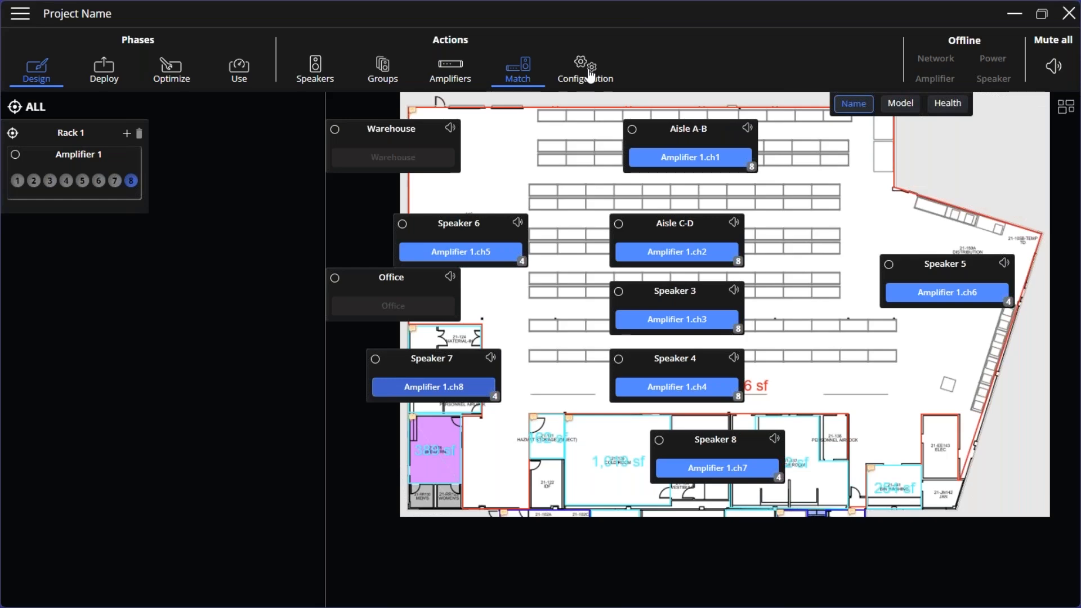
Switch to the Deploy phase's amplifier linking and label the rack's amplifier by model
left_click(104, 72)
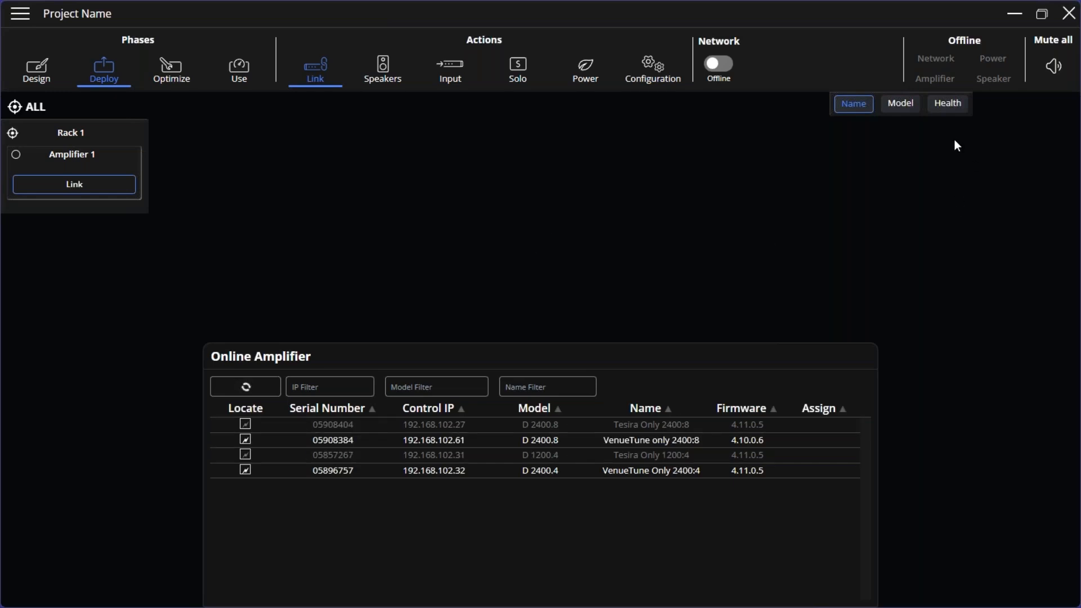
left_click(899, 106)
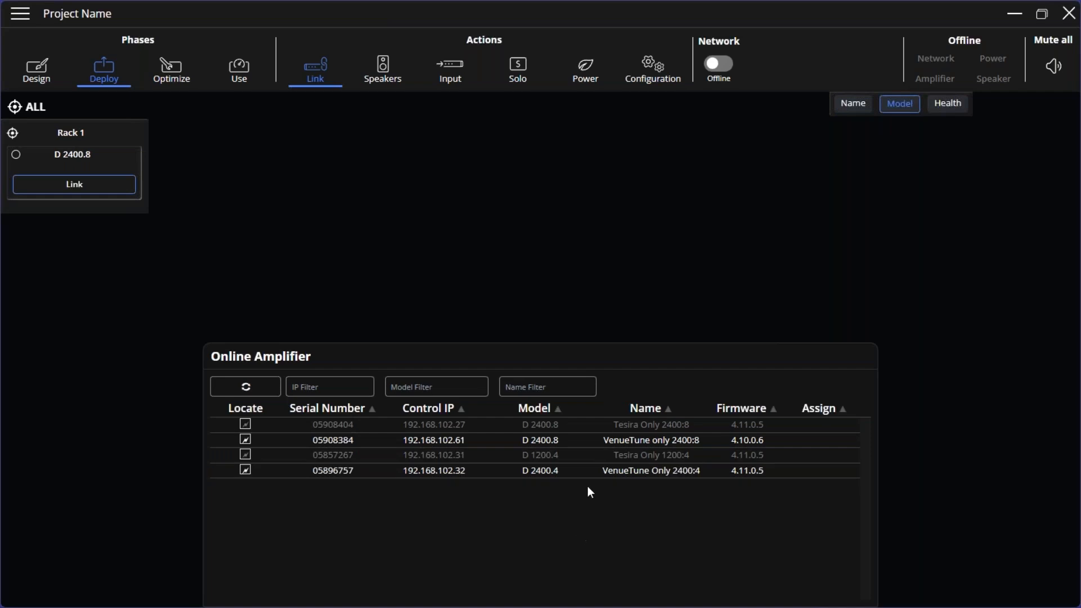
Bring the network online and link Rack 1's D 2400.8 to the online amplifier named VenueTune only 2400:8
left_click(725, 65)
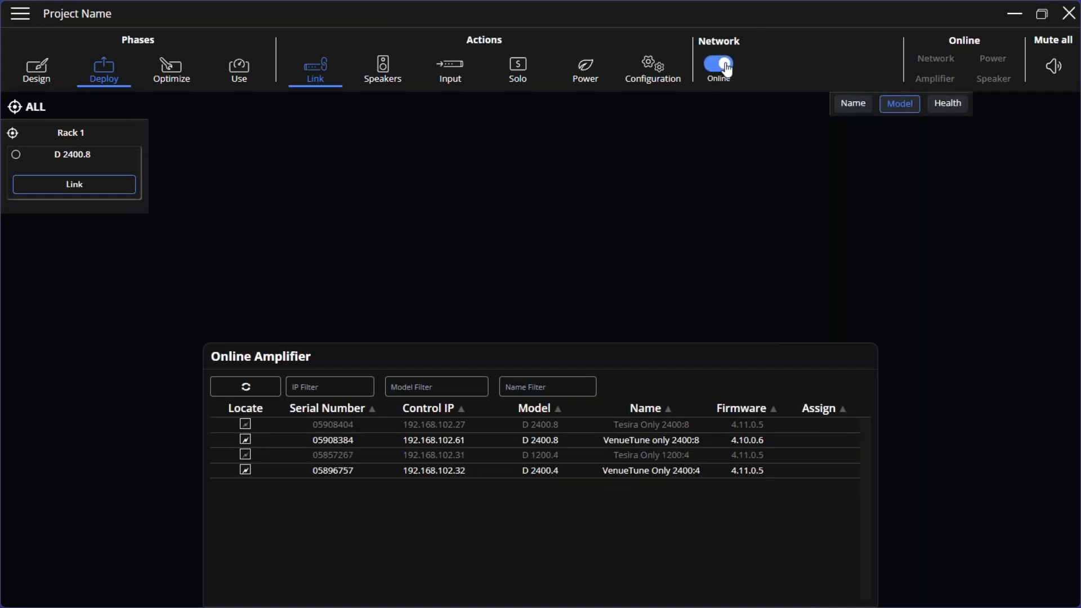
left_click(89, 186)
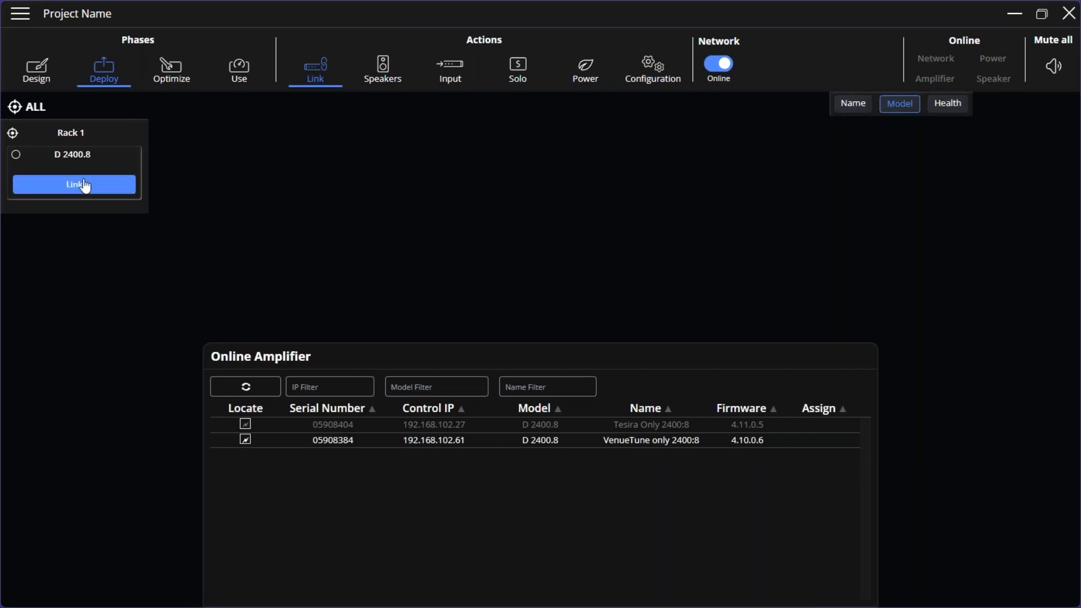
left_click(524, 448)
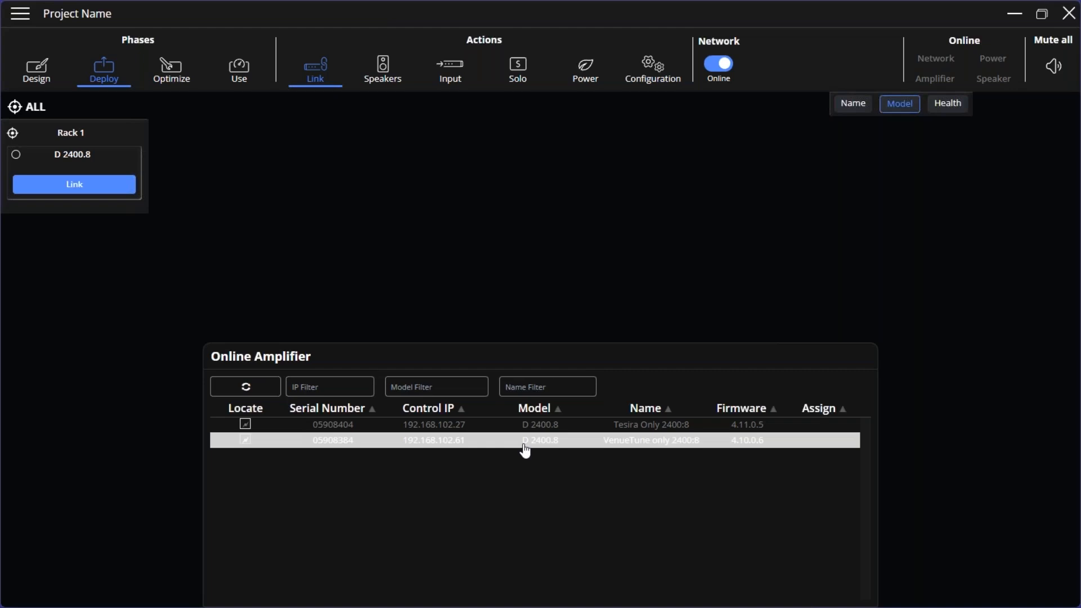
left_click(524, 446)
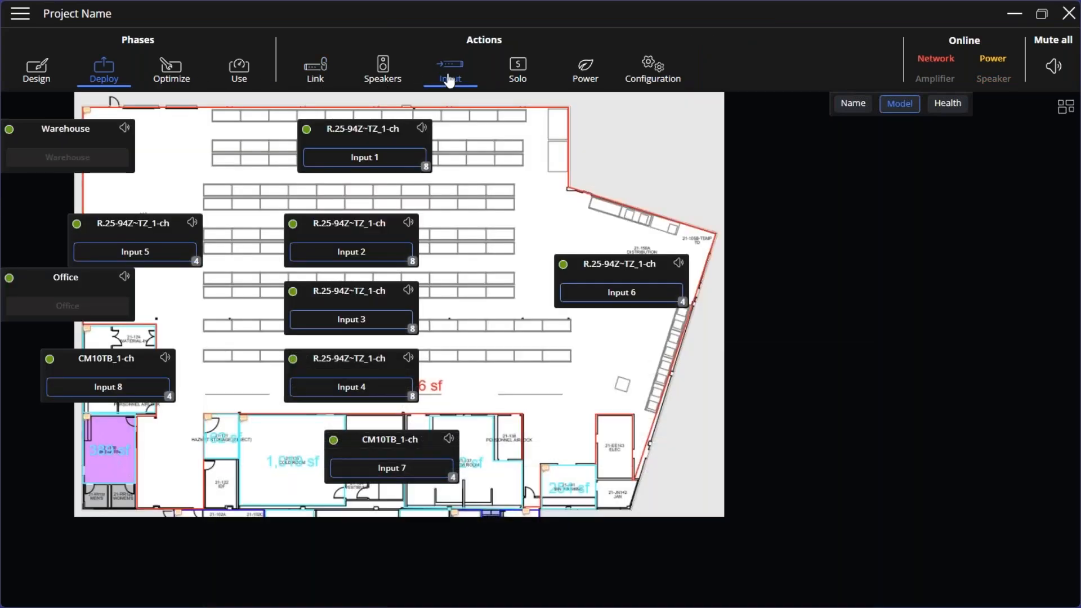
In the input selection, feed the second aisle speaker group from Input 1 and mute its Input 2
left_click(449, 79)
left_click(367, 158)
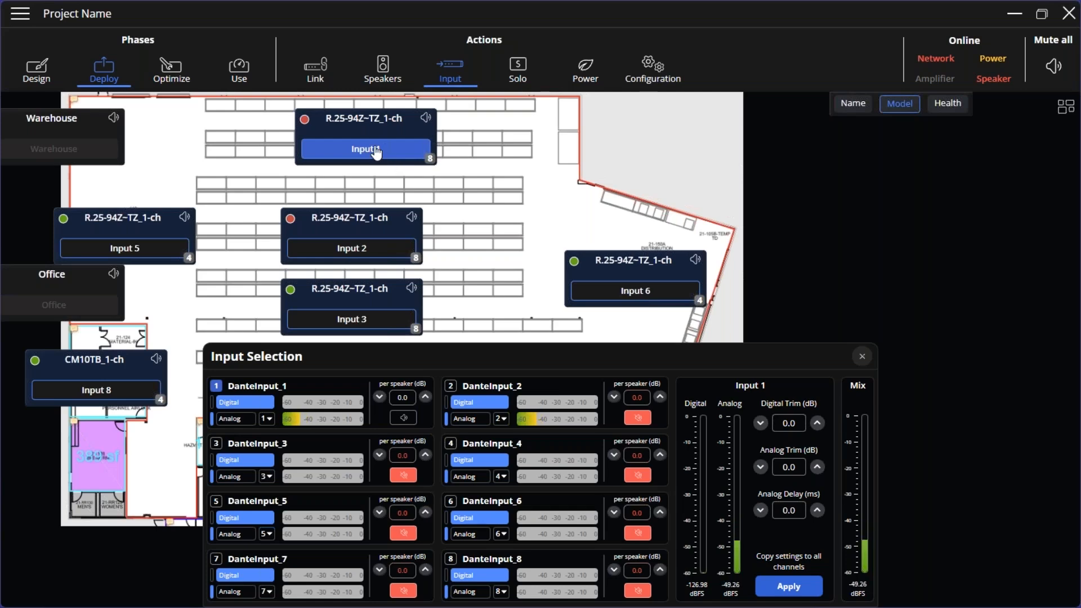
left_click(370, 255)
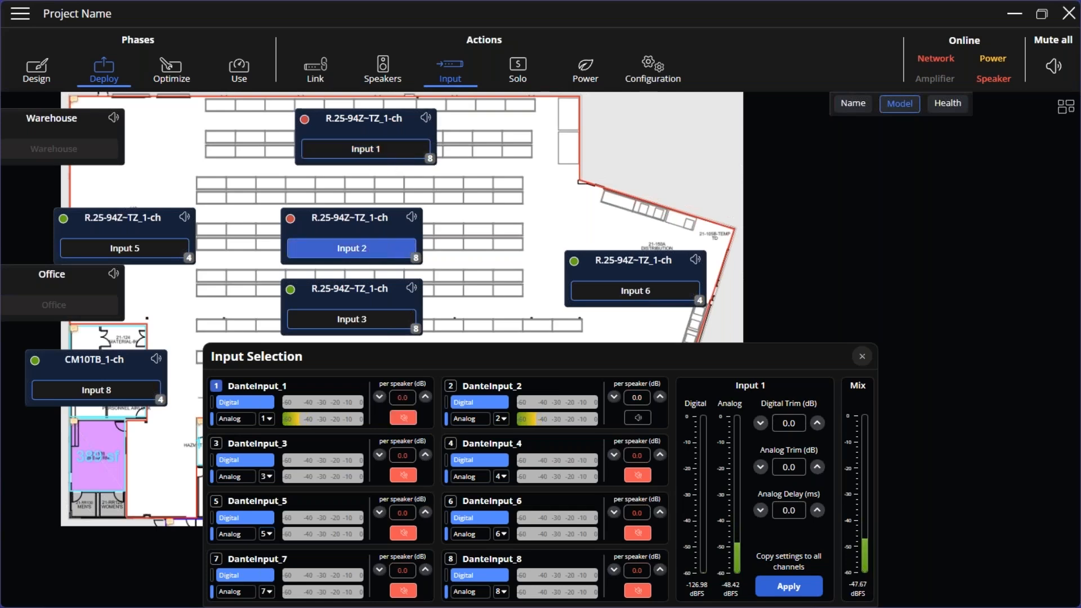
left_click(403, 418)
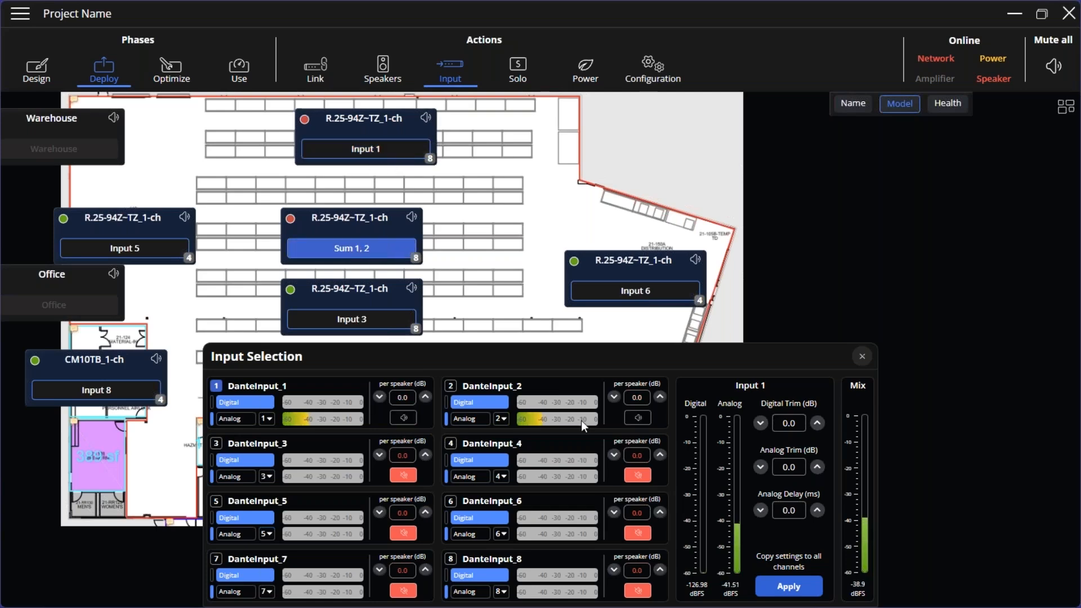
left_click(638, 418)
left_click(642, 422)
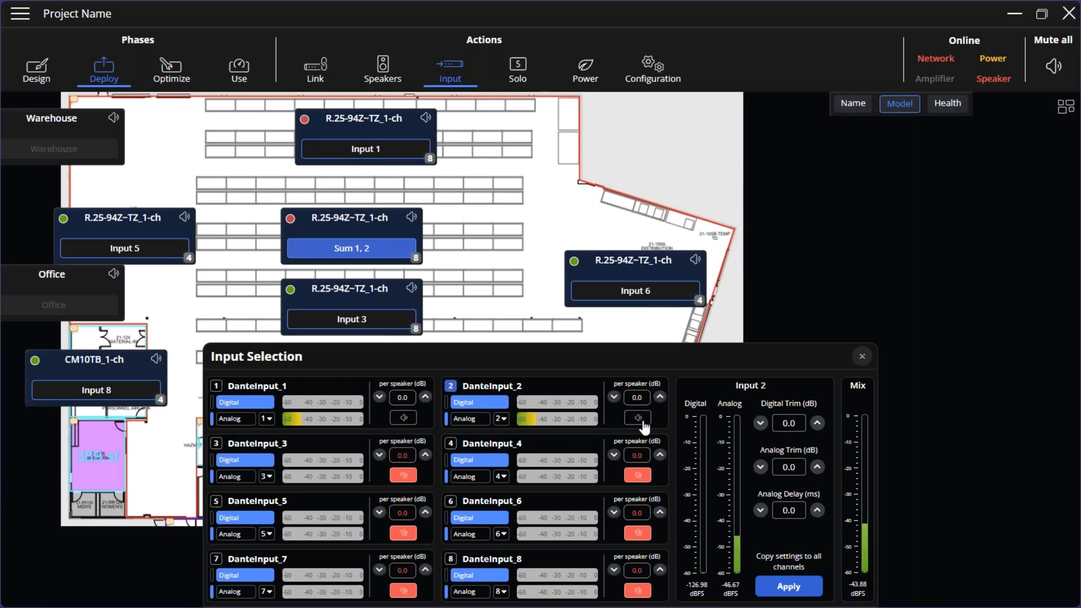
left_click(641, 420)
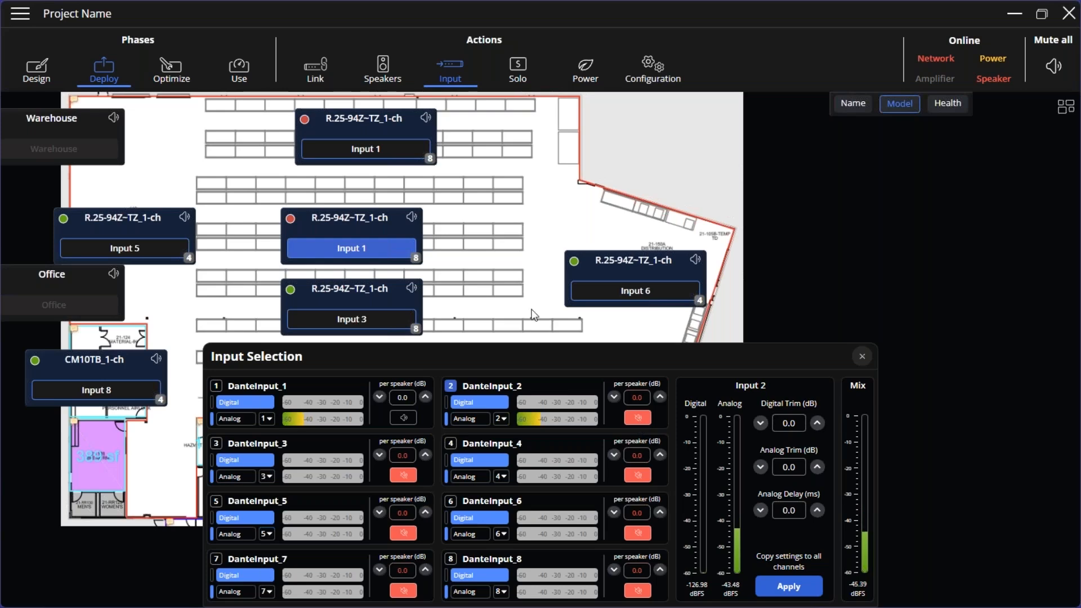
Feed the third aisle speaker group from Input 1 and mute its Input 3
left_click(385, 322)
left_click(403, 417)
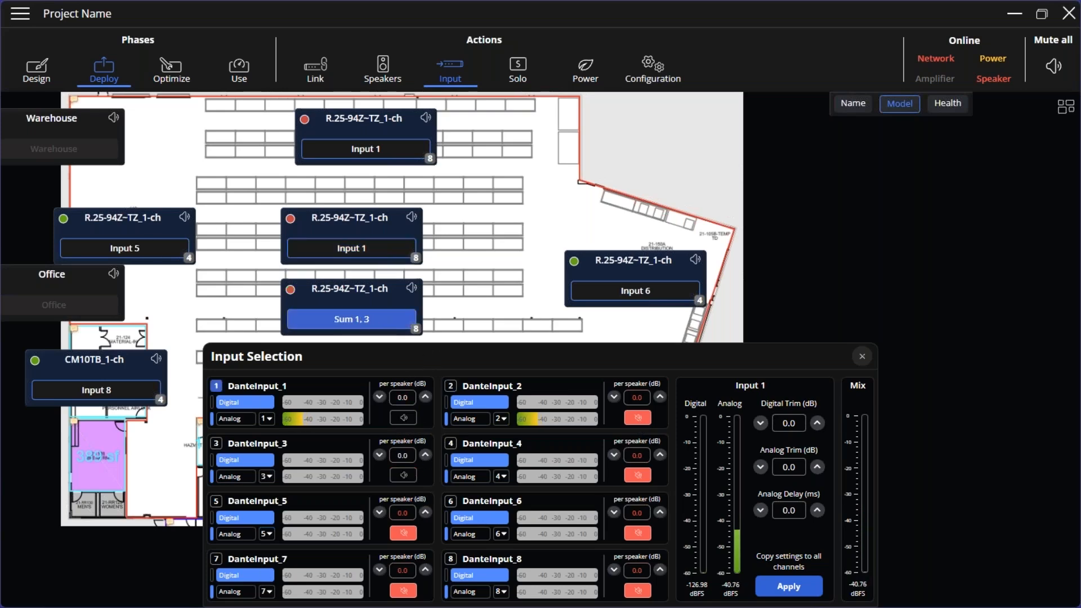
left_click(403, 475)
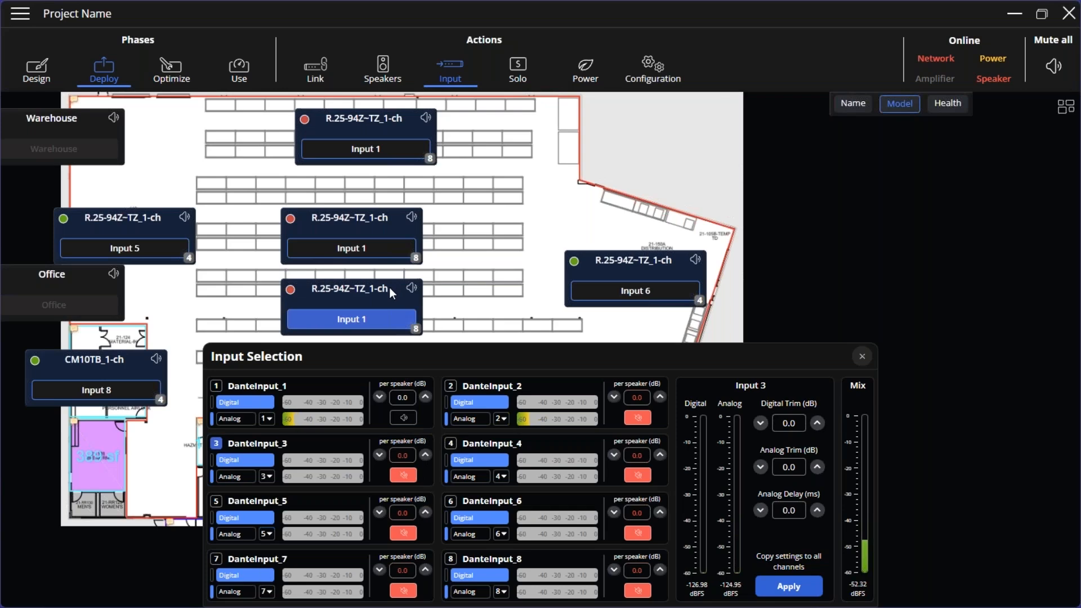
Feed the speaker group beside the slanted warehouse wall from Input 1 and mute its Input 6
left_click(633, 299)
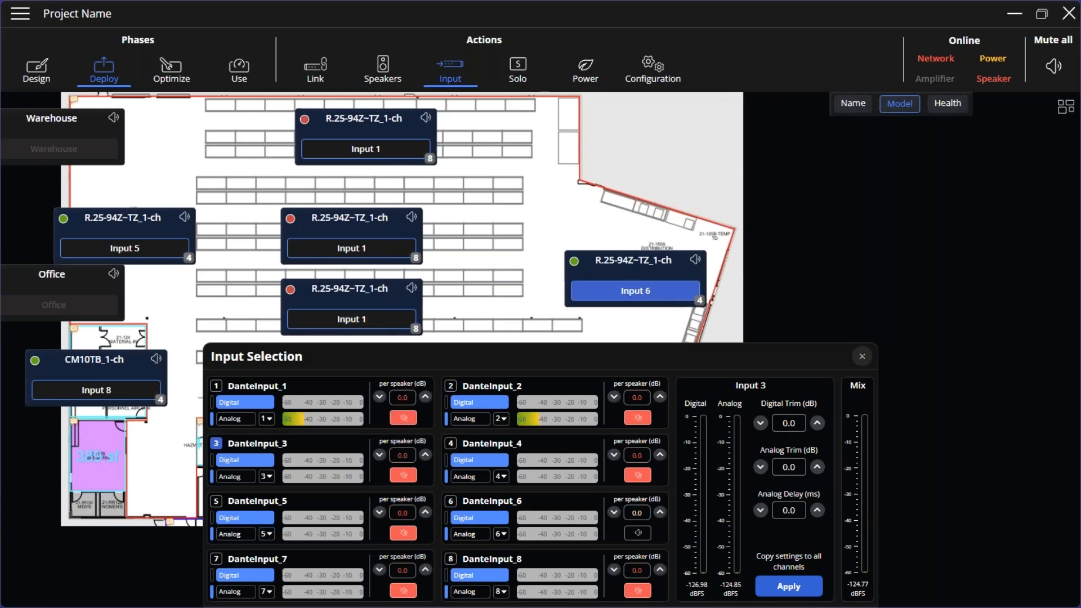
left_click(403, 417)
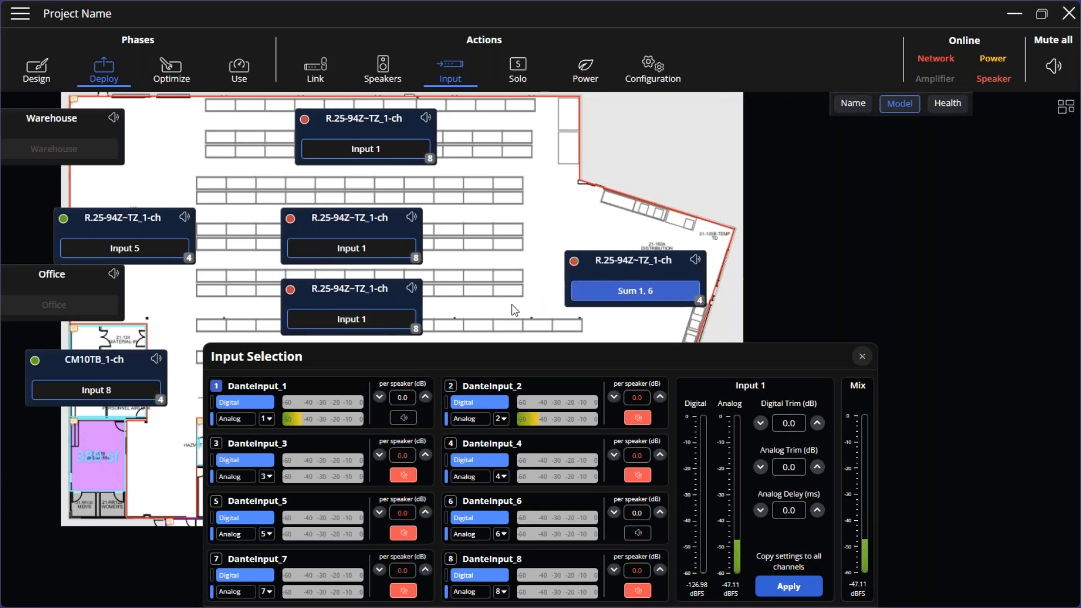
left_click(642, 536)
left_click(642, 535)
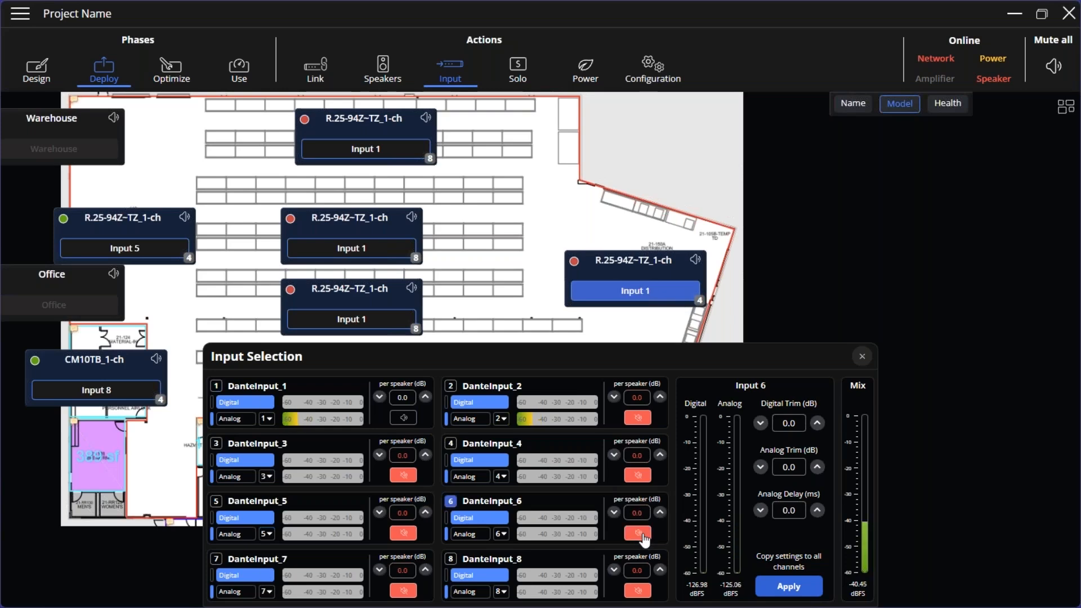
Apply the 1 to All analog mapping from DanteInput_1, restore the 1 to 1 mapping and close the input selection
left_click(268, 423)
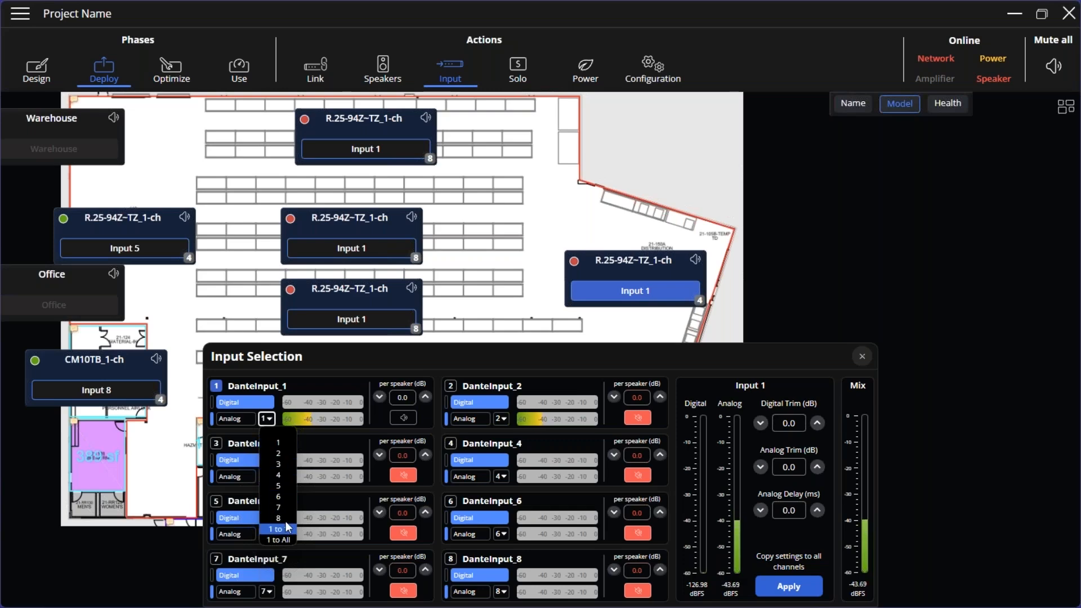
left_click(281, 541)
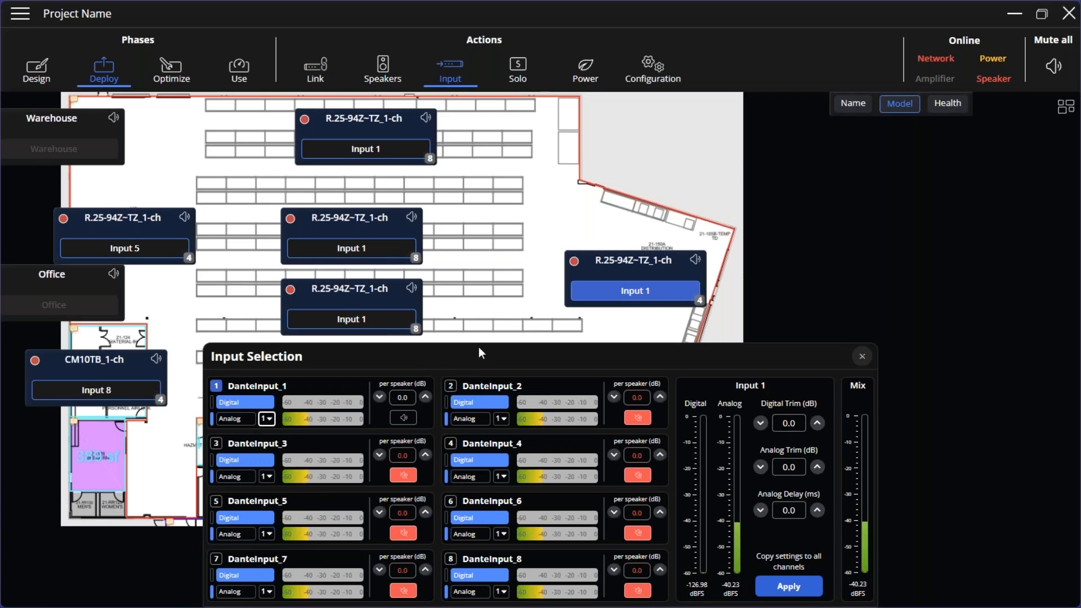
left_click(267, 421)
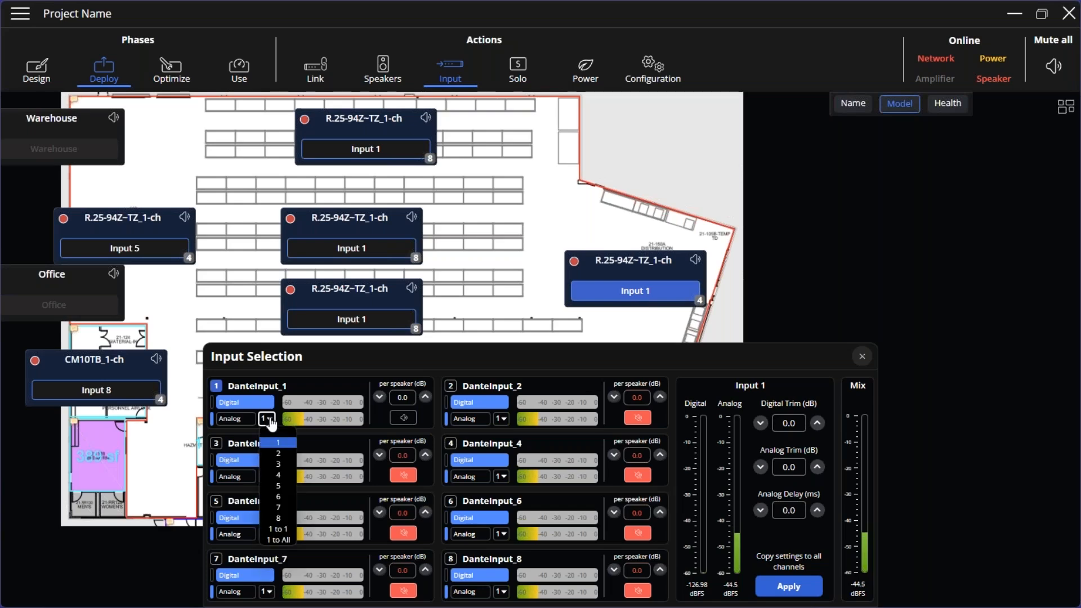
left_click(286, 527)
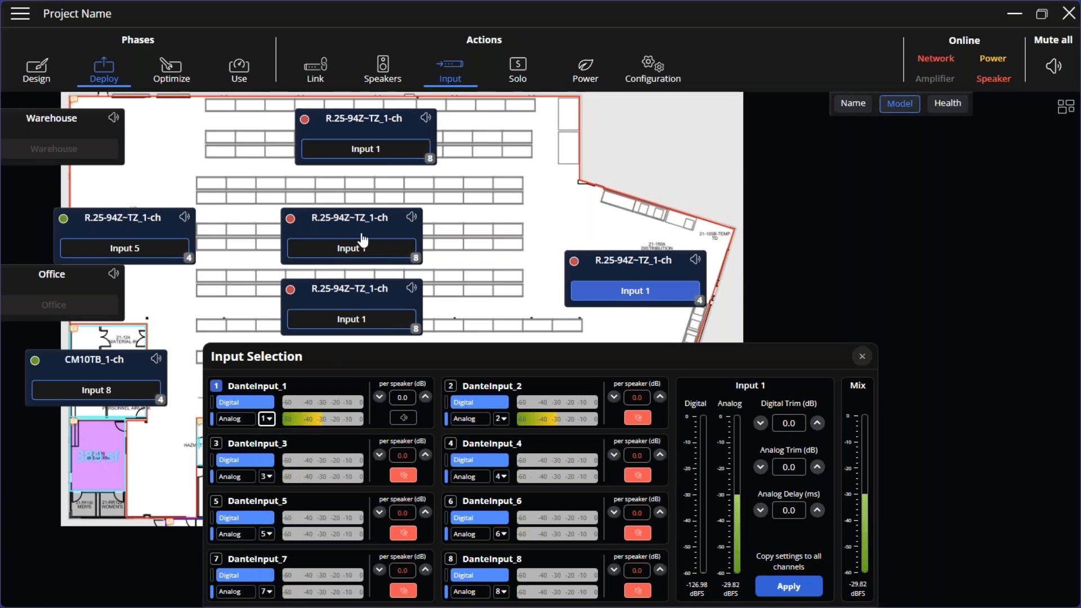
left_click(862, 357)
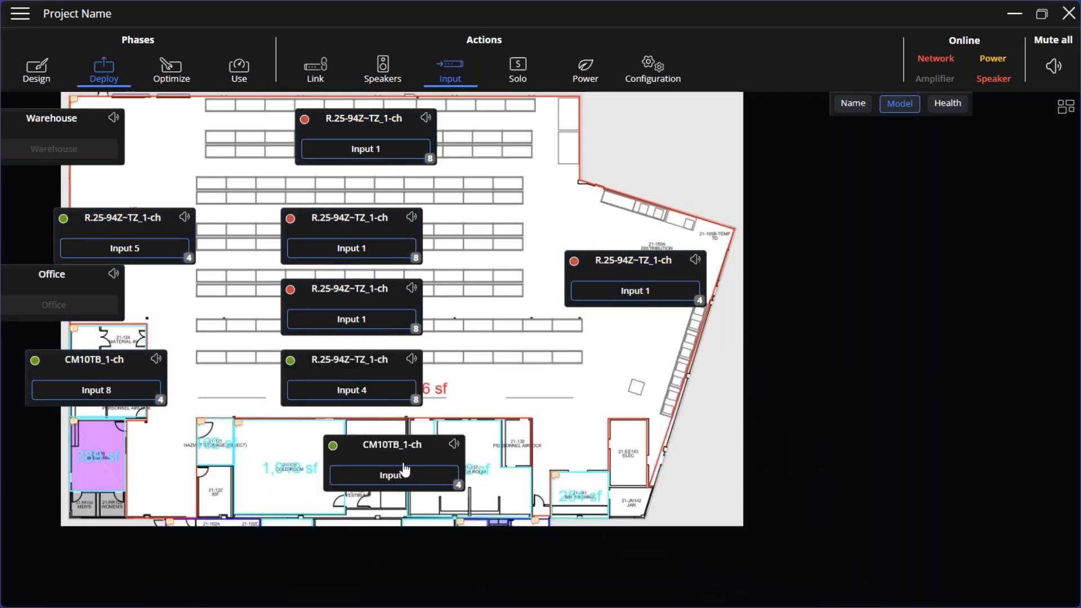
View the speaker solo controls and set the power profile of Rack 1's D 2400.8 to Live Green
left_click(517, 72)
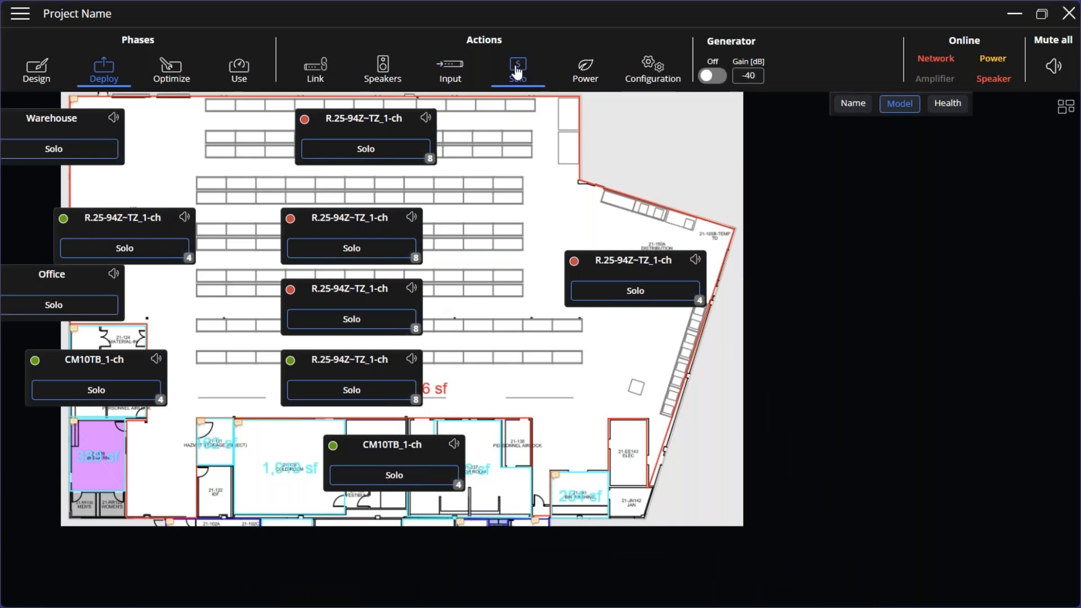
left_click(587, 72)
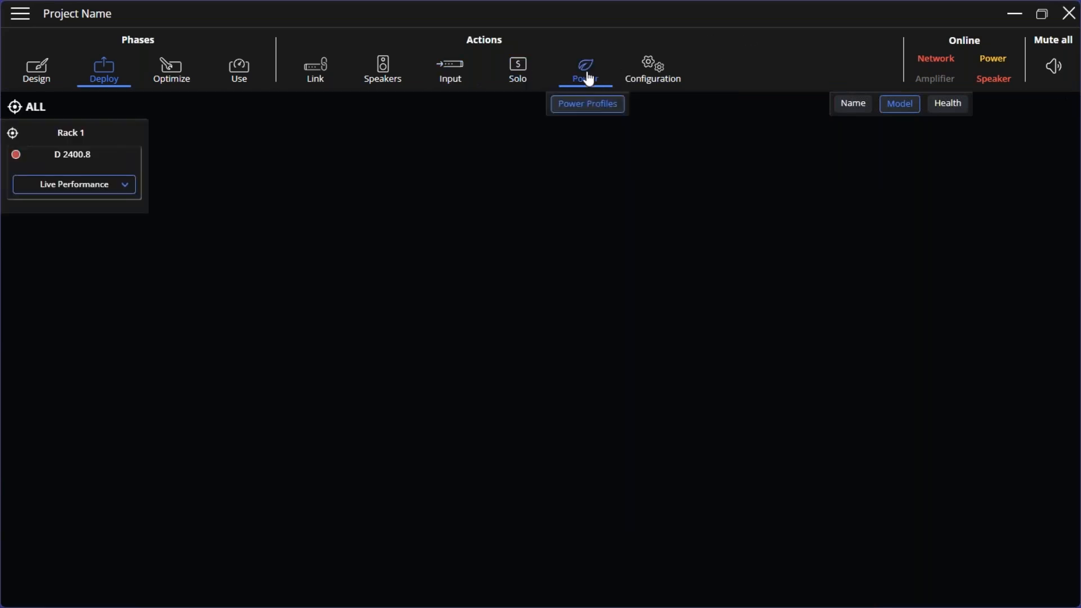
left_click(122, 190)
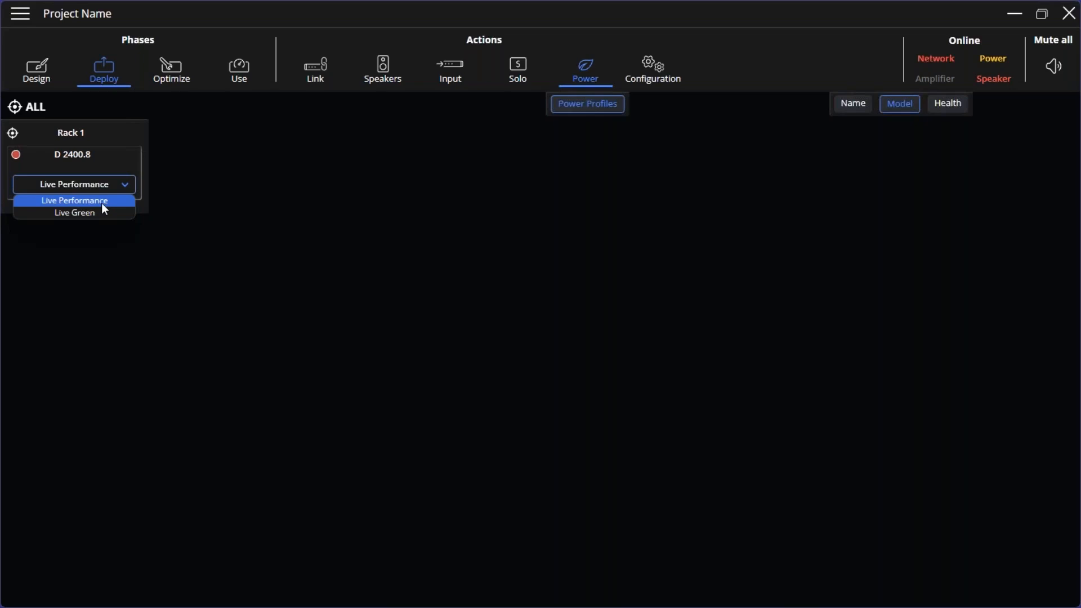
left_click(92, 215)
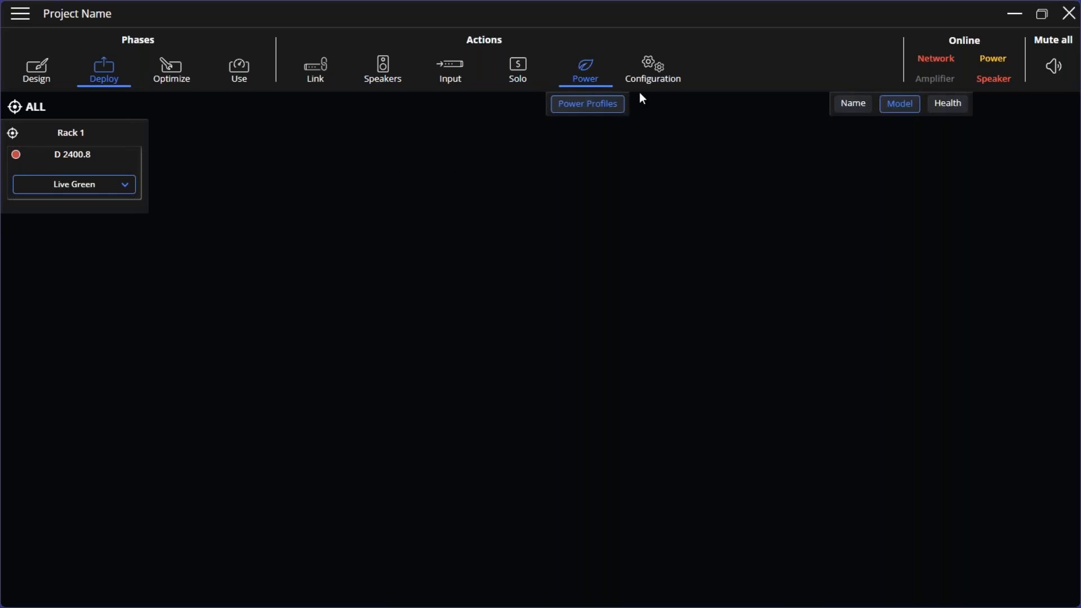
Examine the usage, status and health details in the configuration of Rack 1's Voltera D 2400.8
left_click(655, 82)
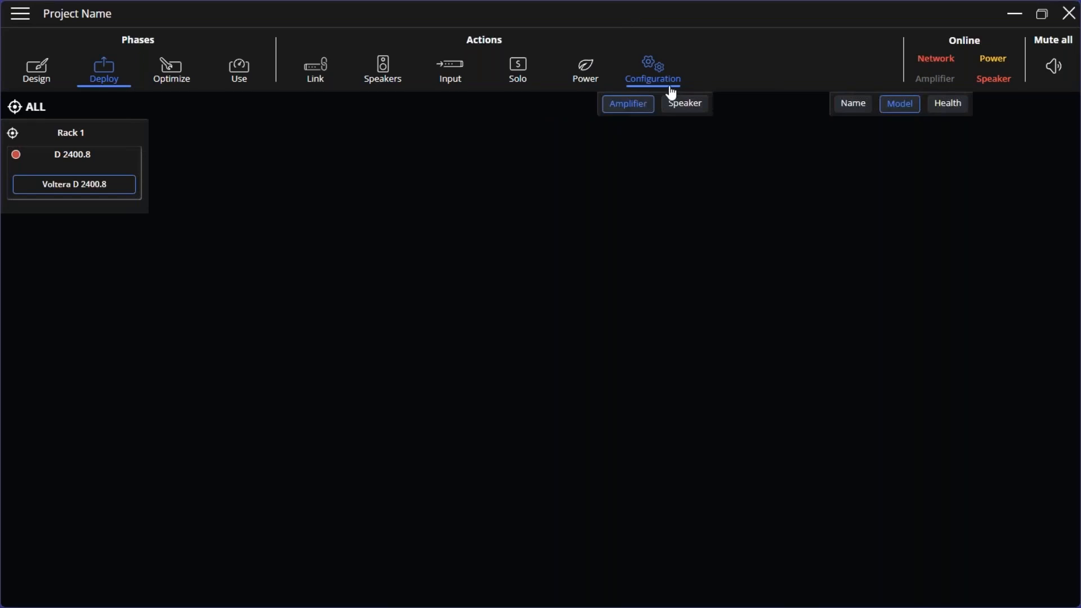
left_click(112, 187)
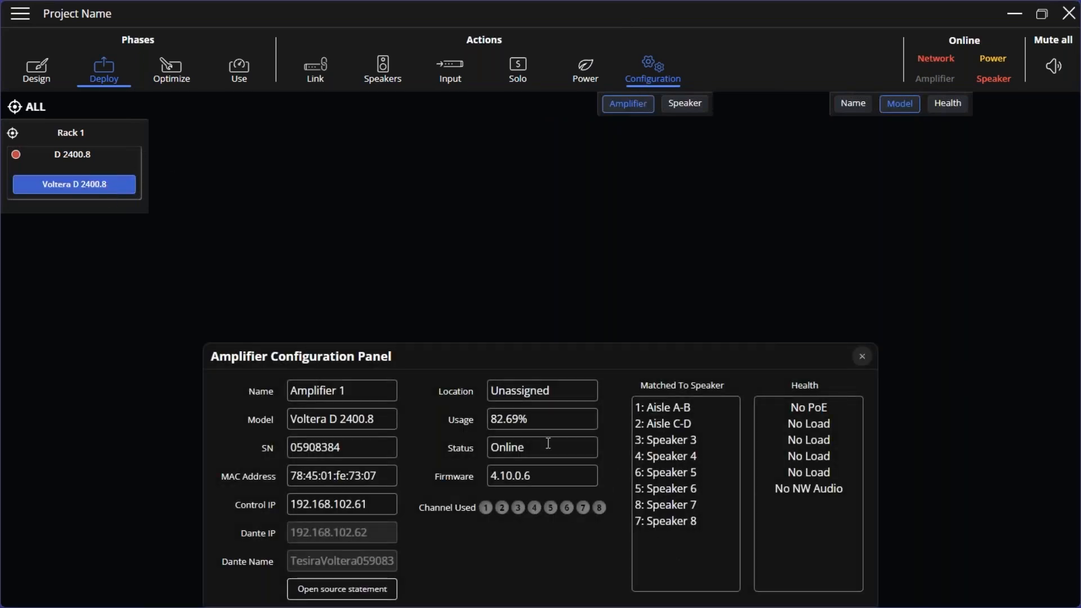
left_click_drag(539, 426, 479, 422)
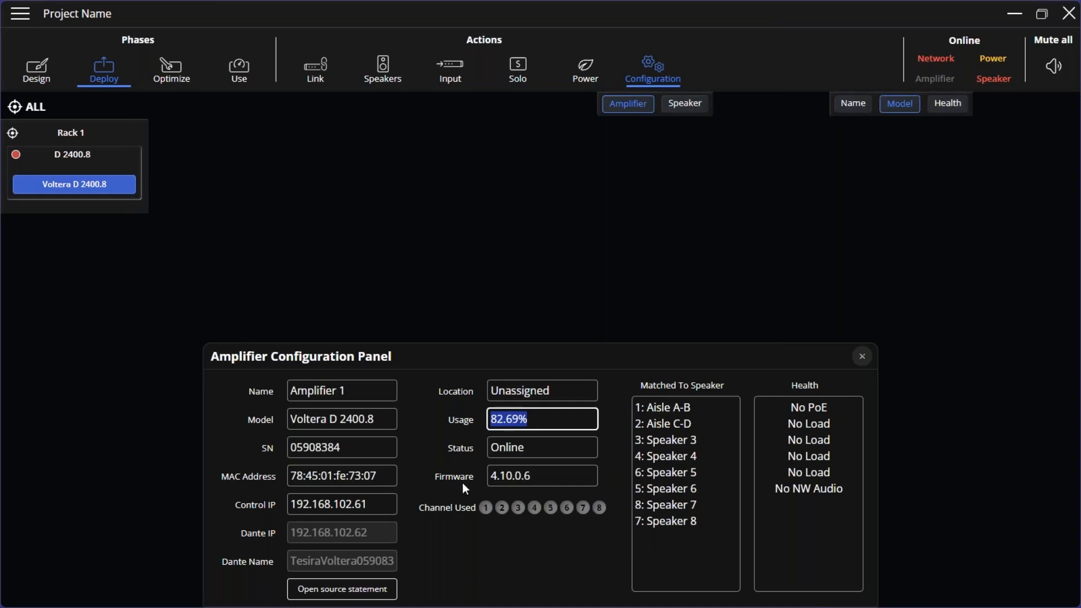
left_click_drag(539, 447, 481, 445)
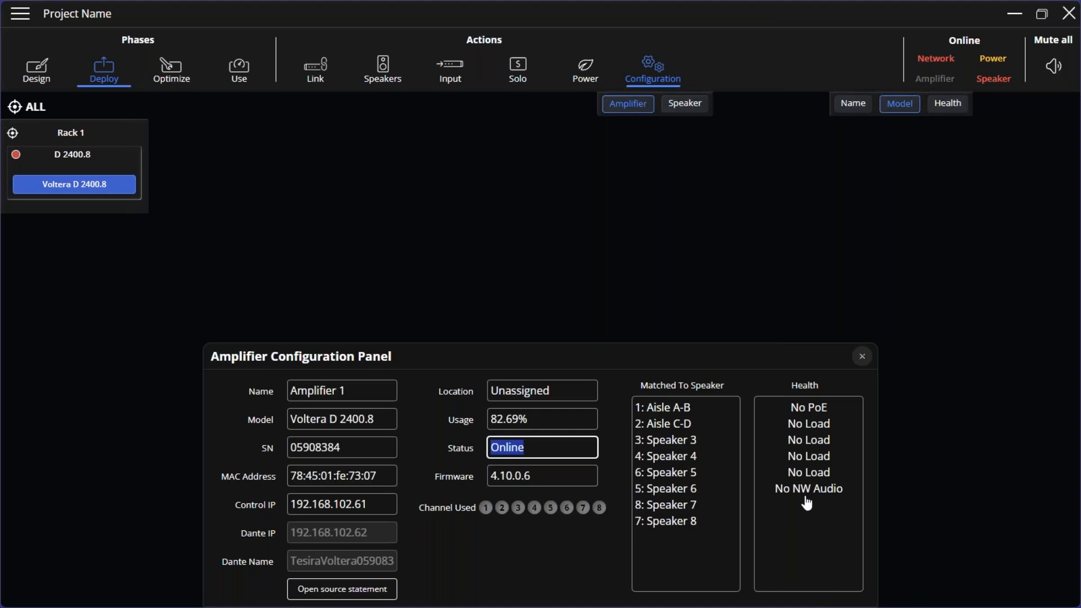
Show the speaker configuration and try muting and unmuting the Warehouse and Office zones
left_click(690, 110)
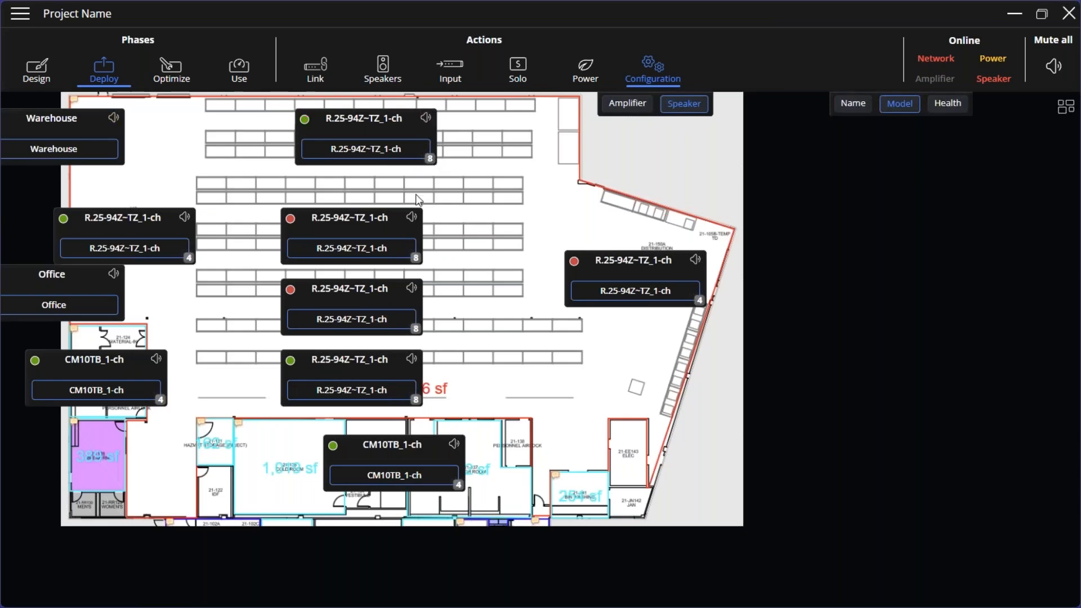
left_click(114, 118)
left_click(113, 274)
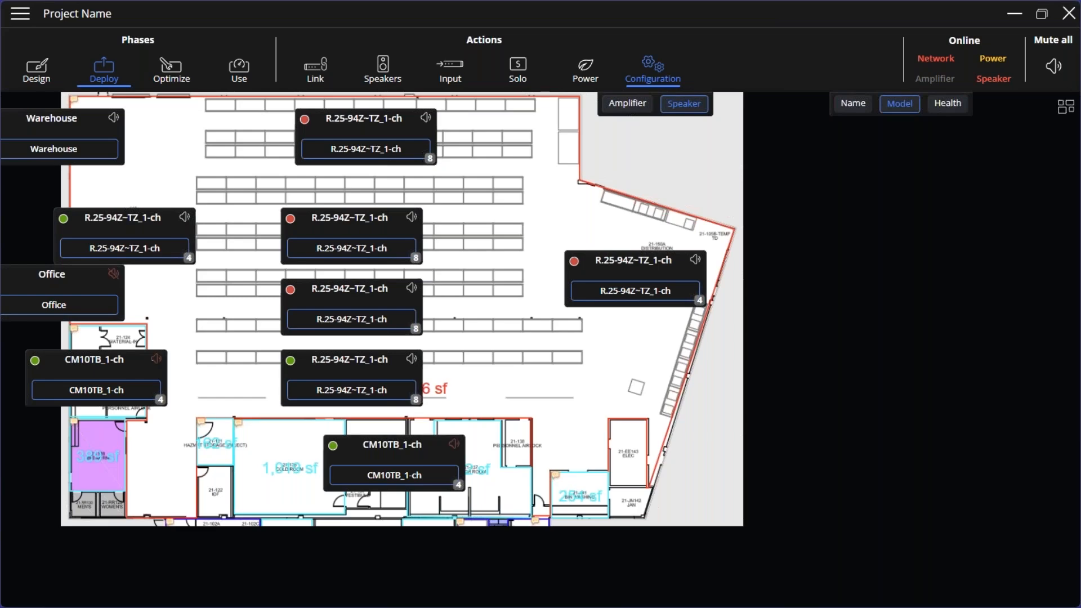
left_click(112, 274)
Switch to the Optimize phase and look at the power shading control of the uppermost aisle speaker group
left_click(171, 70)
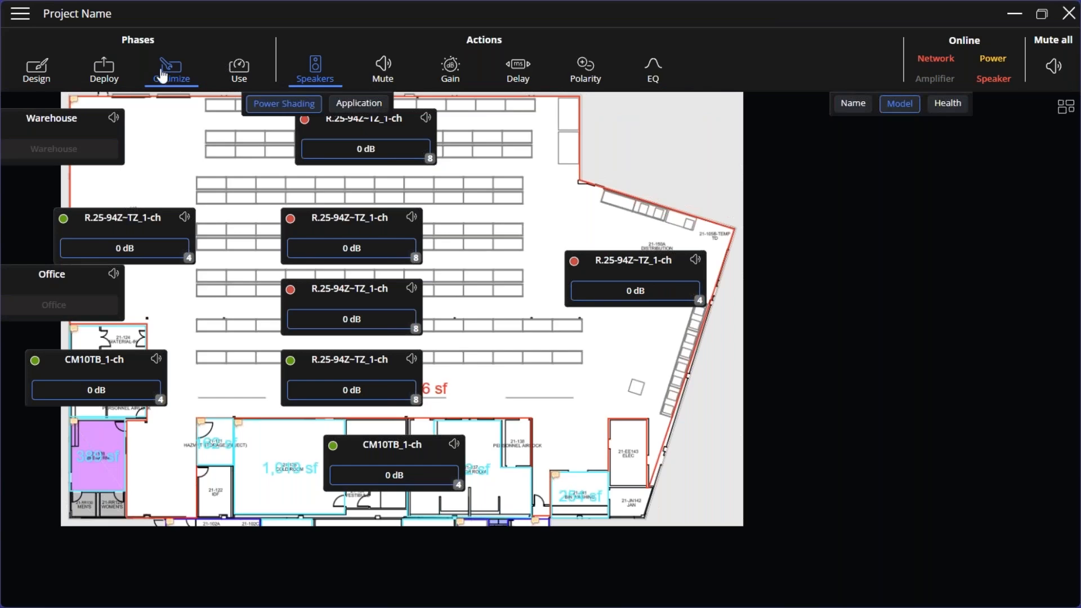
left_click(377, 157)
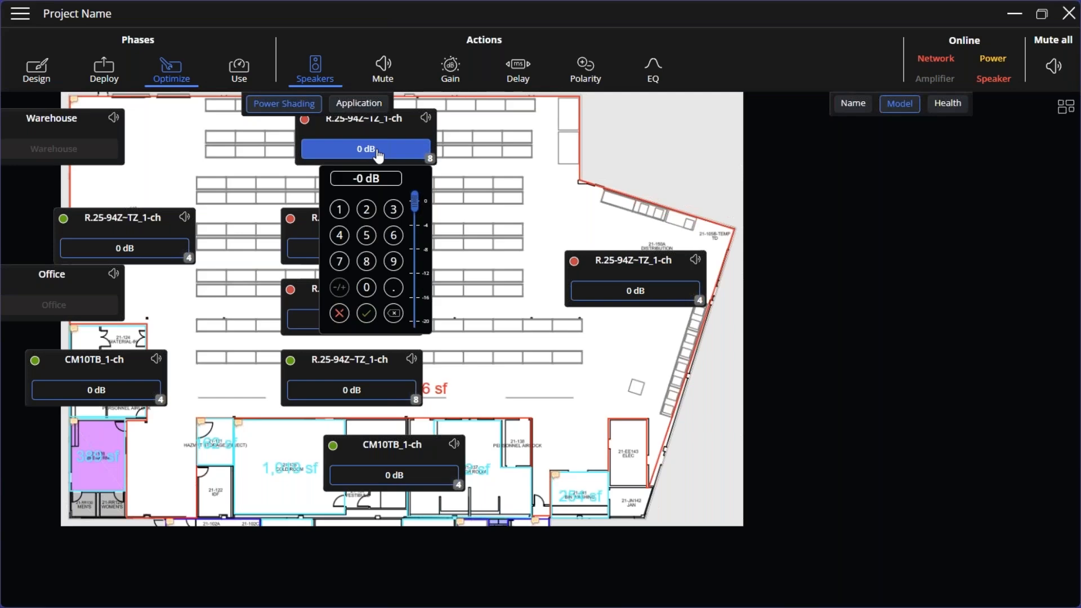
left_click(378, 155)
Show the input mute states, then mute and unmute the third aisle speaker group
left_click(382, 70)
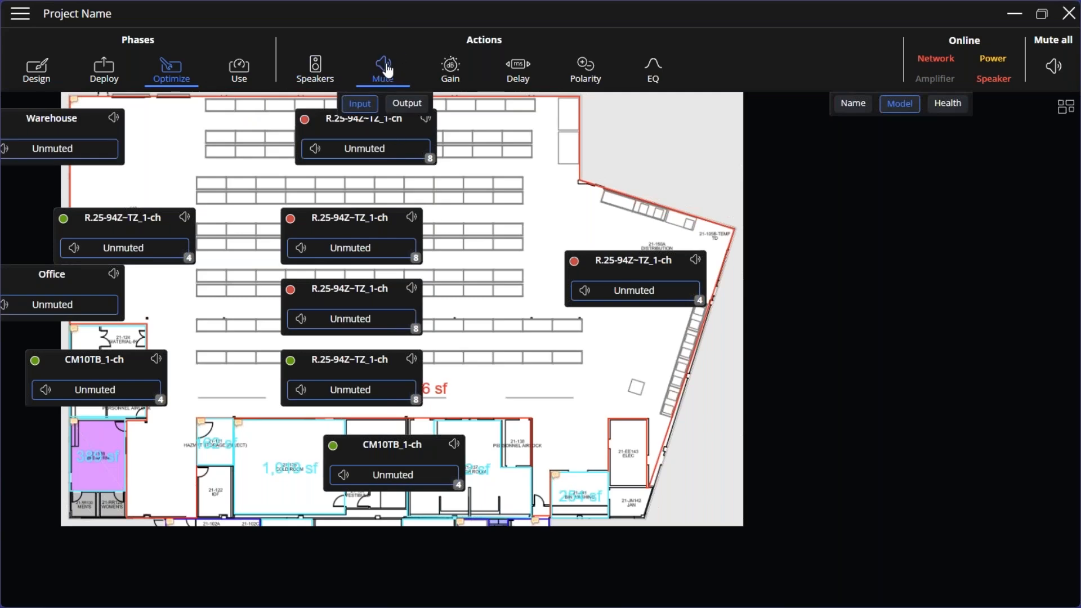
left_click(412, 292)
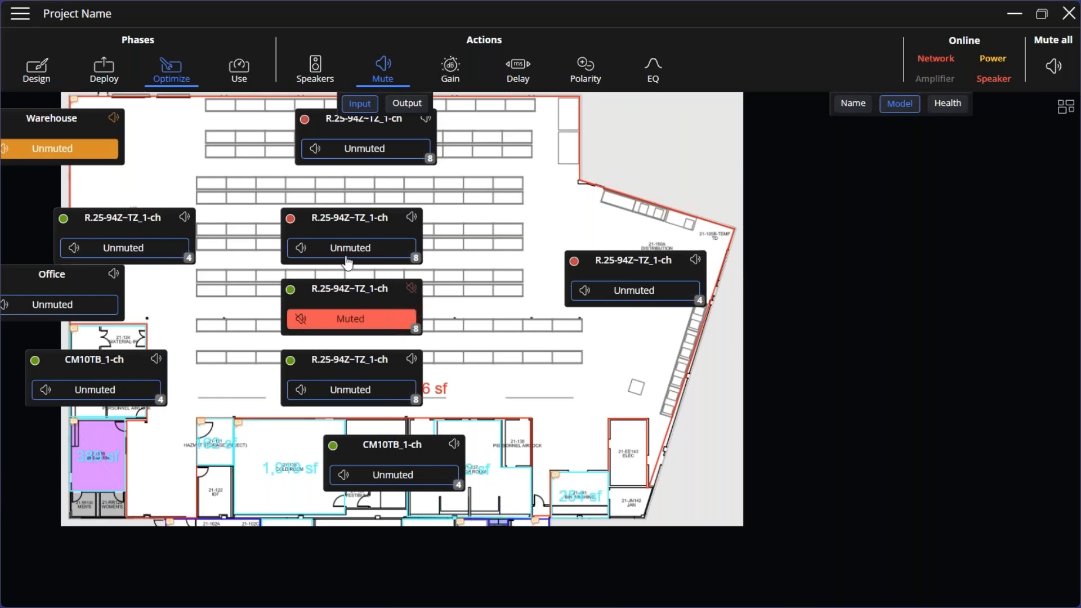
left_click(413, 289)
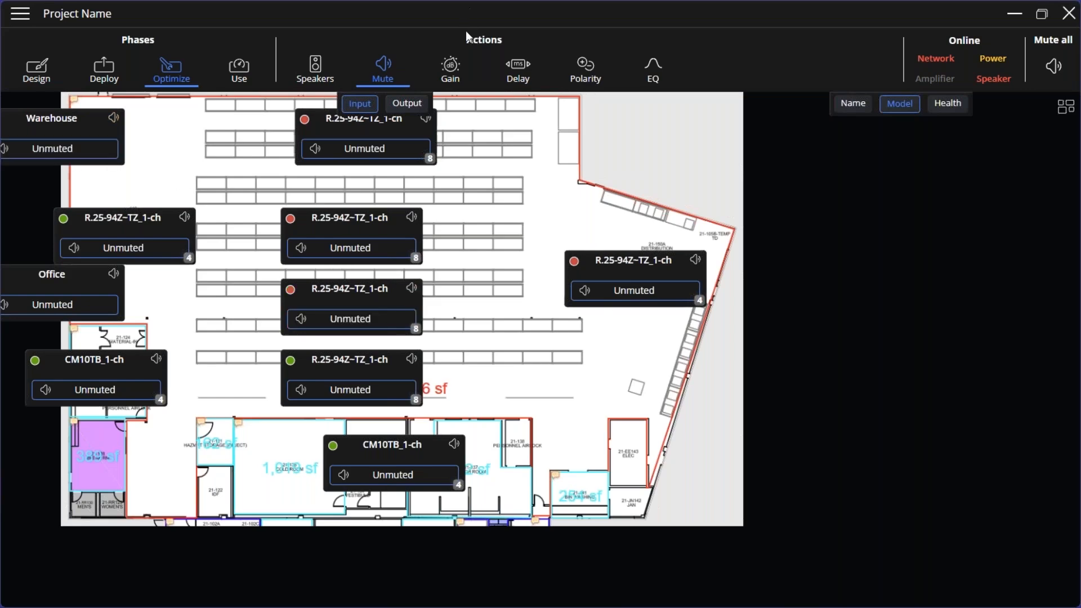
Look at the gain and delay controls of the uppermost aisle speaker group without changing their values
left_click(449, 72)
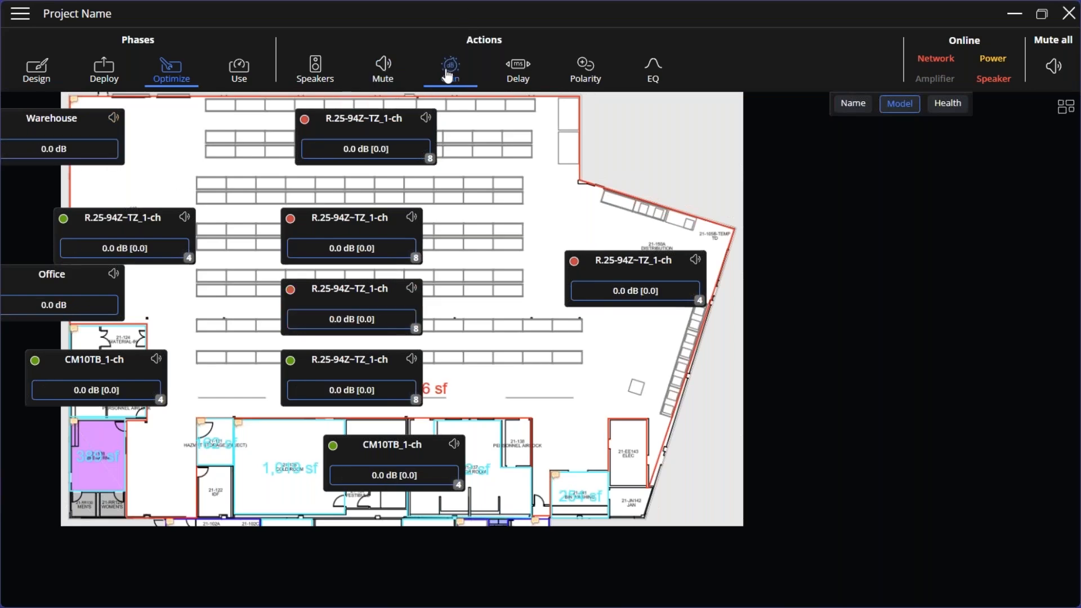
left_click(377, 153)
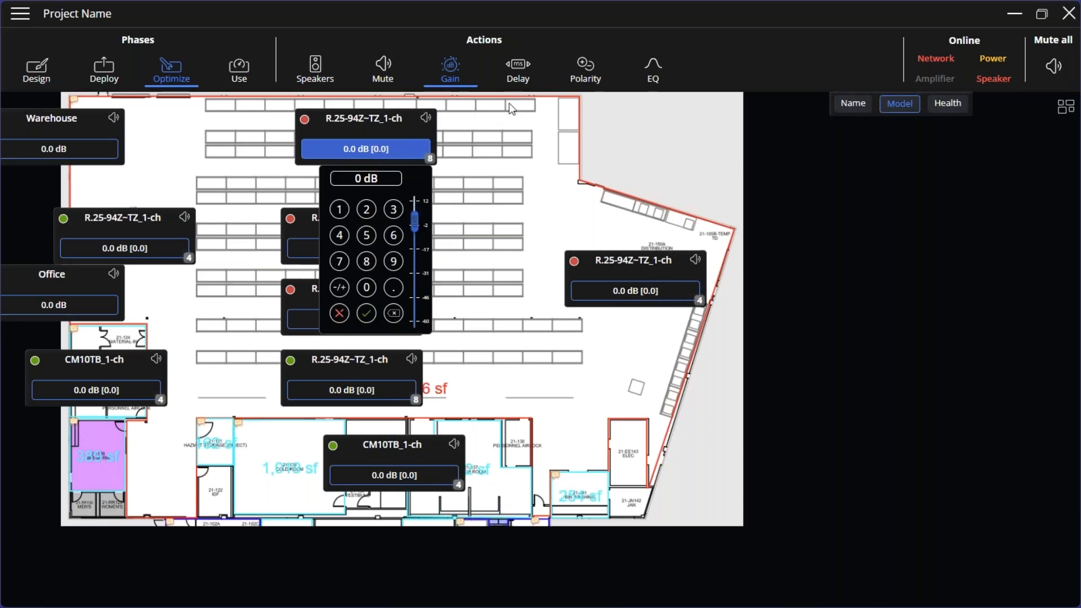
left_click(521, 75)
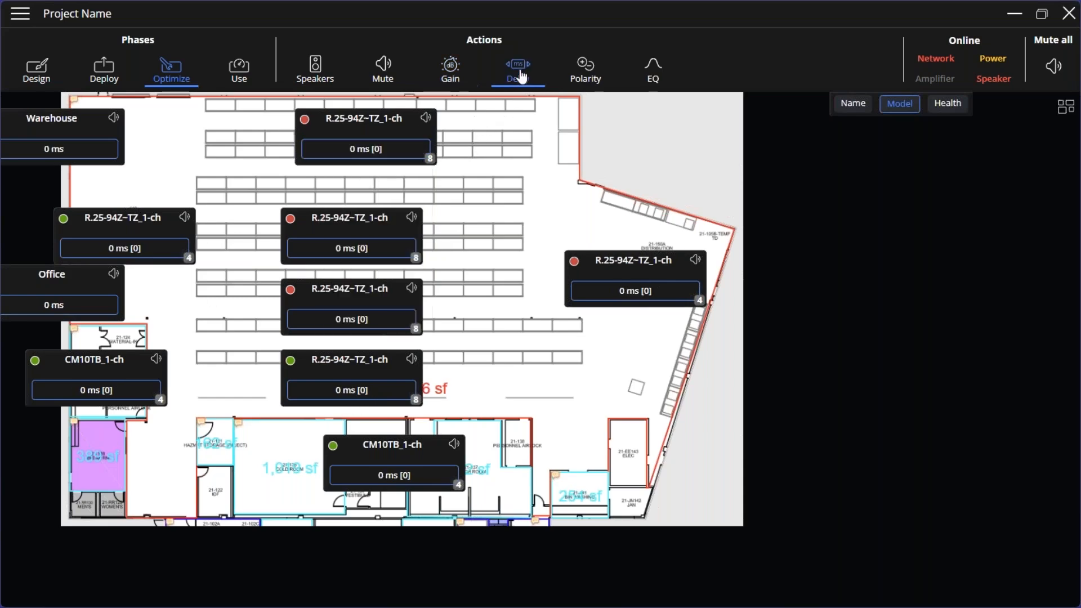
left_click(391, 150)
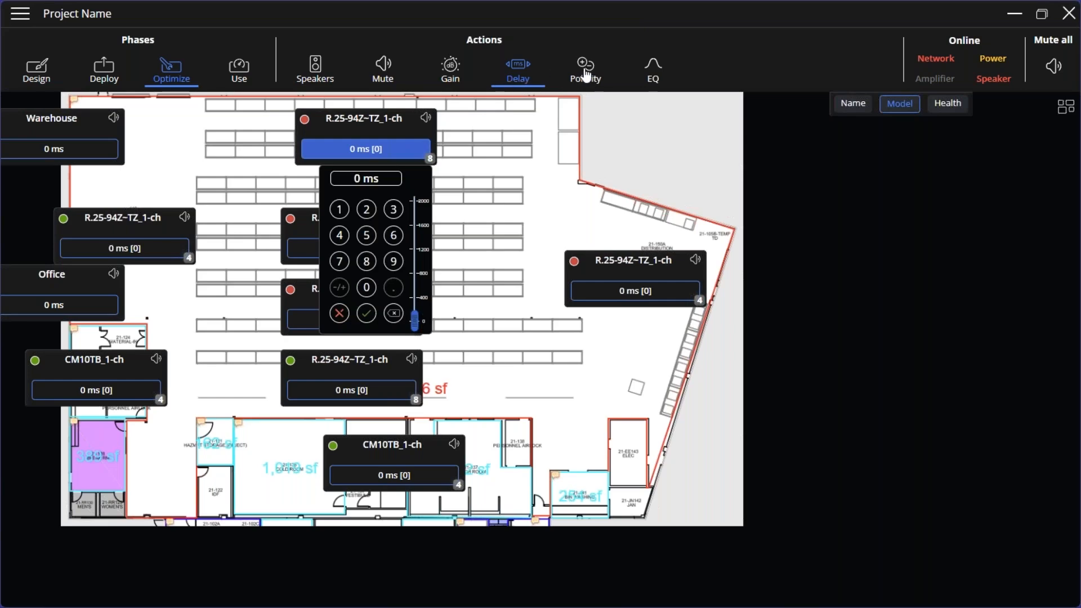
Add a PEQ filter to the Warehouse zone's EQ at about 297 Hz with a gain of about -8.93 dB
left_click(648, 71)
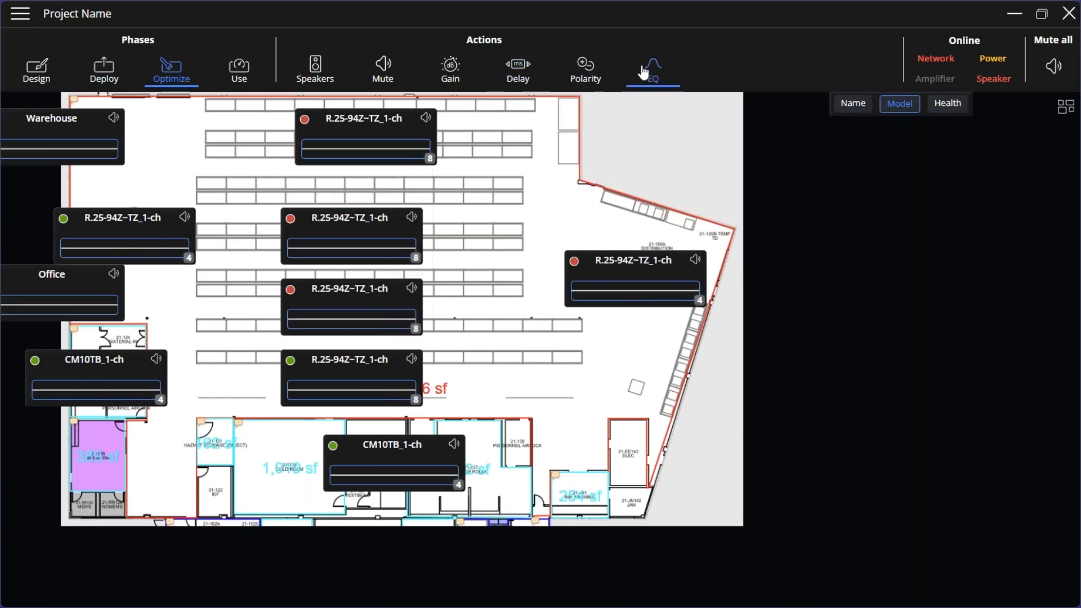
left_click(60, 150)
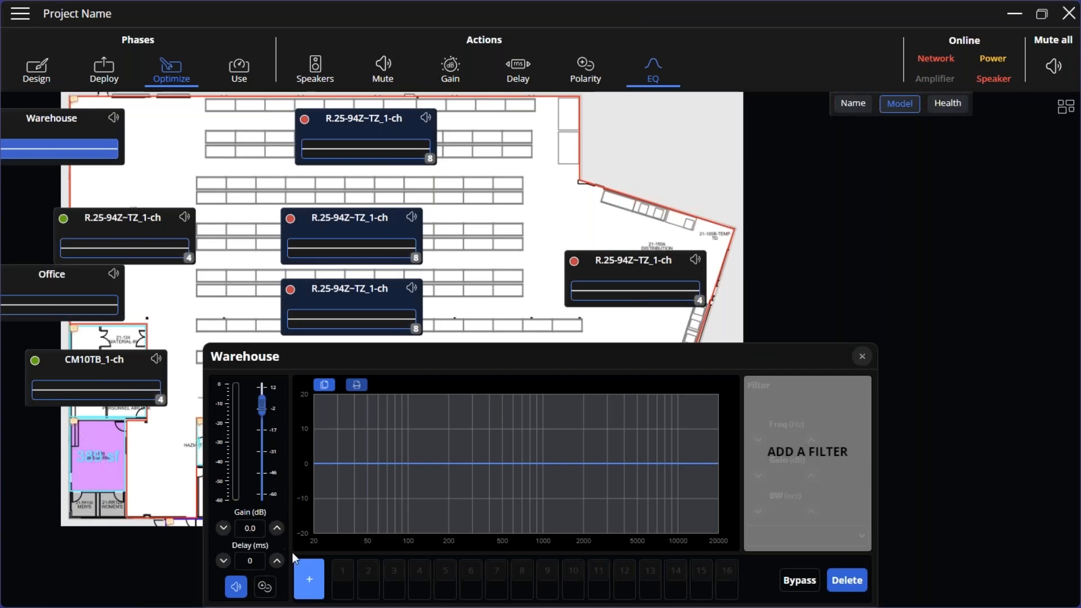
left_click(309, 579)
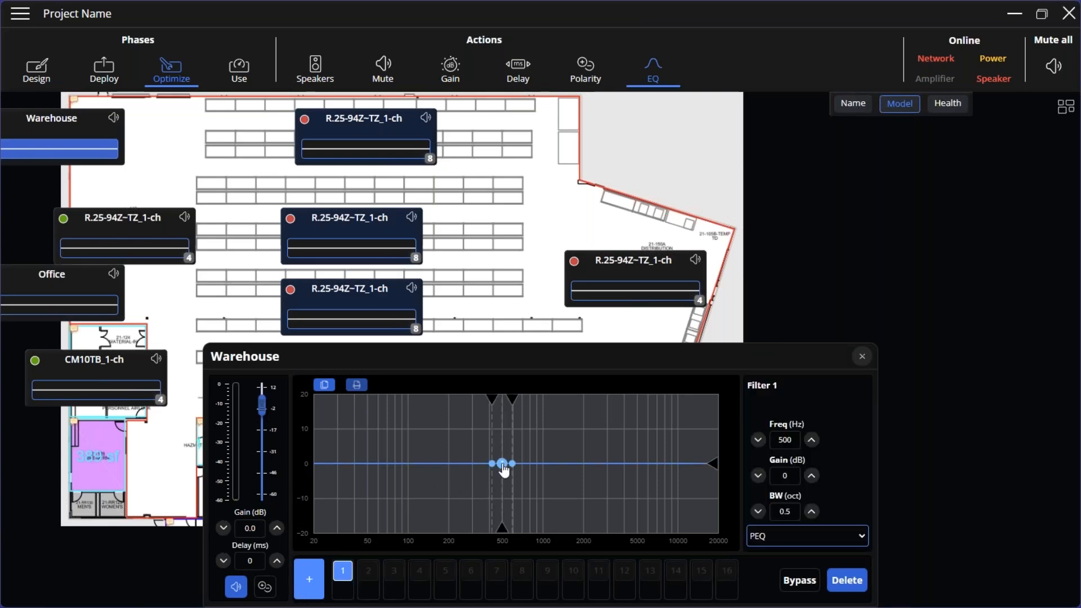
left_click_drag(504, 471, 472, 495)
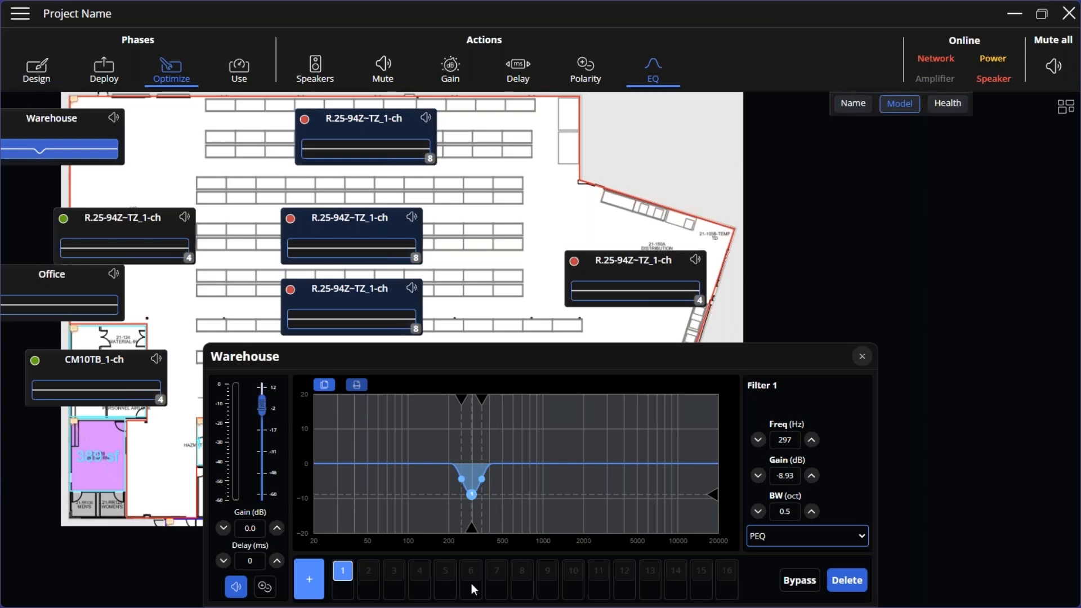
left_click(862, 357)
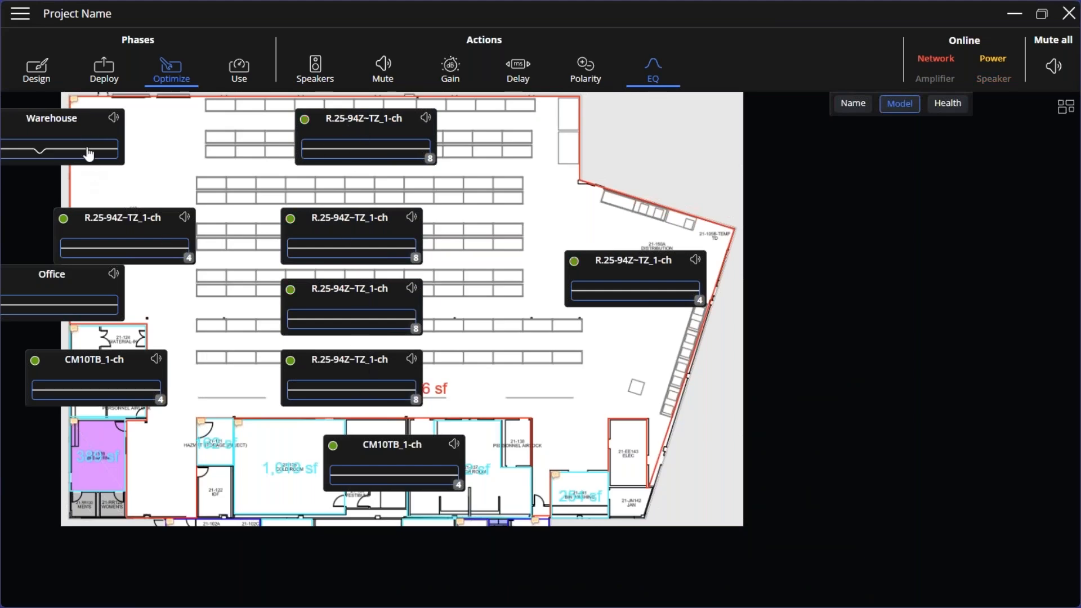
Open the EQ of the uppermost aisle speaker group, Aisle A-B, and try a low-frequency cut filter, deleting it again
left_click(365, 153)
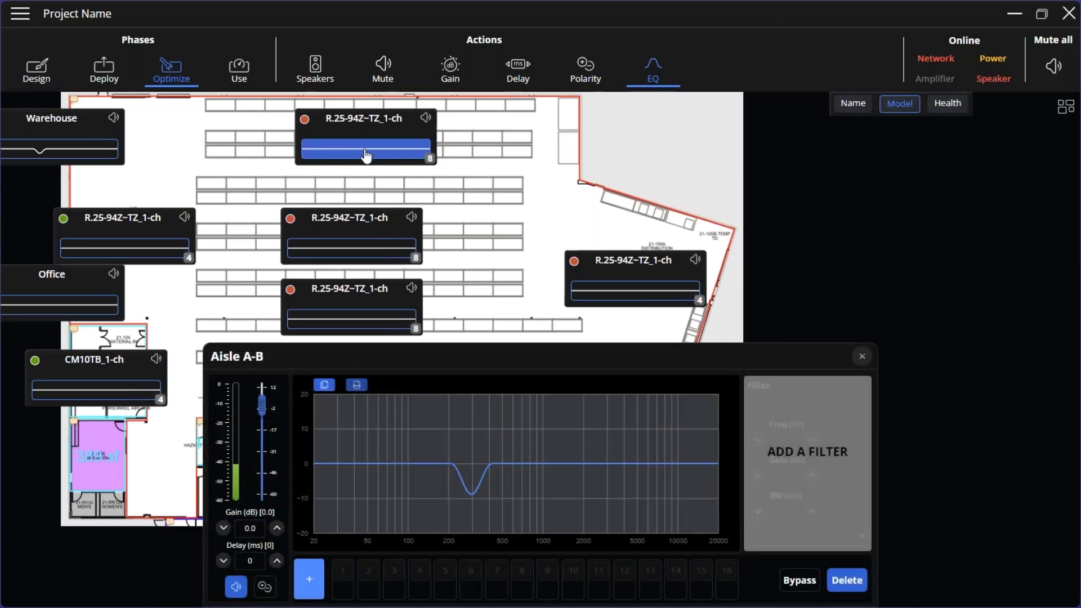
left_click(313, 583)
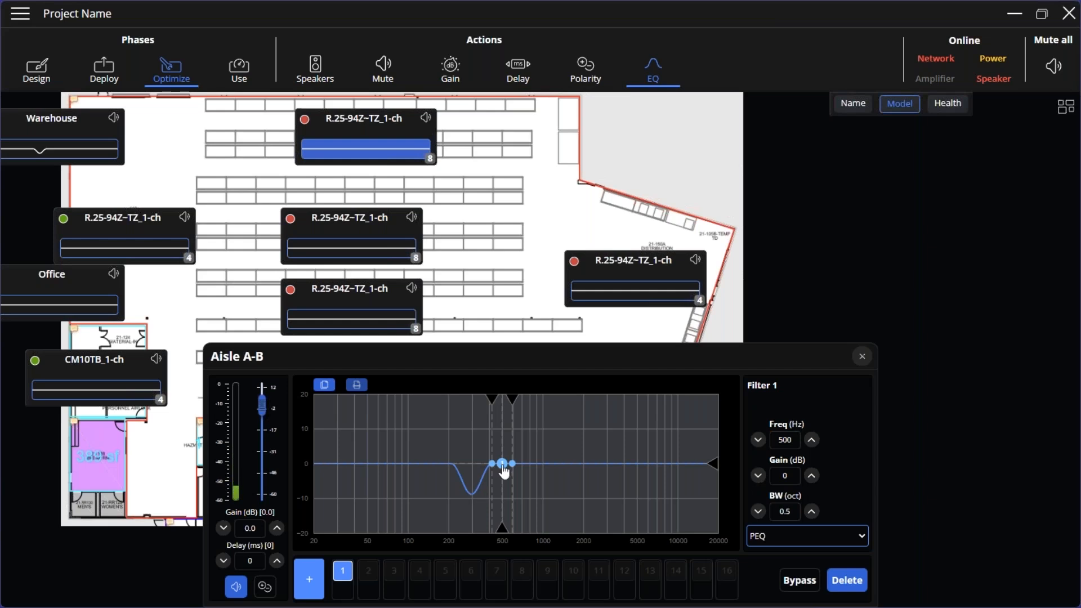
left_click_drag(502, 464, 433, 488)
left_click(841, 584)
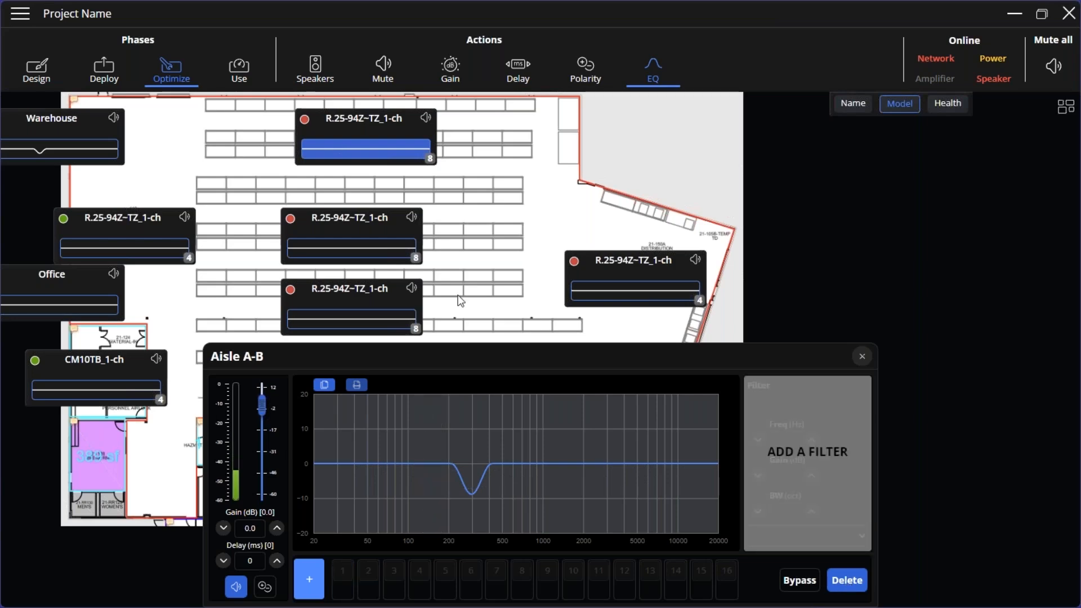
Add a PEQ filter to Aisle A-B's EQ at about 820 Hz with a gain of about 6.21 dB
left_click(319, 581)
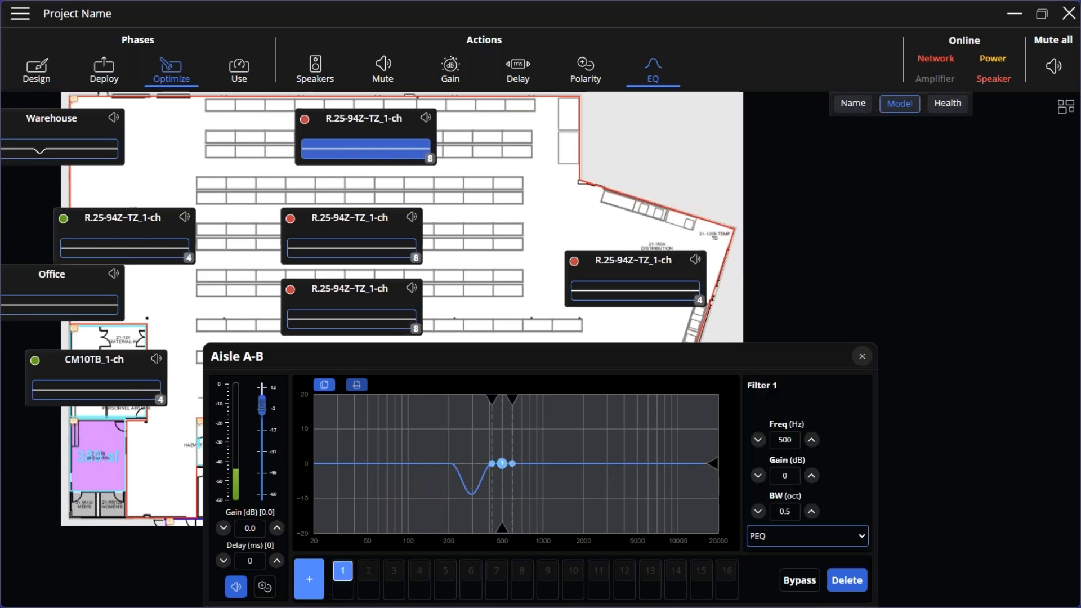
left_click_drag(503, 467, 531, 442)
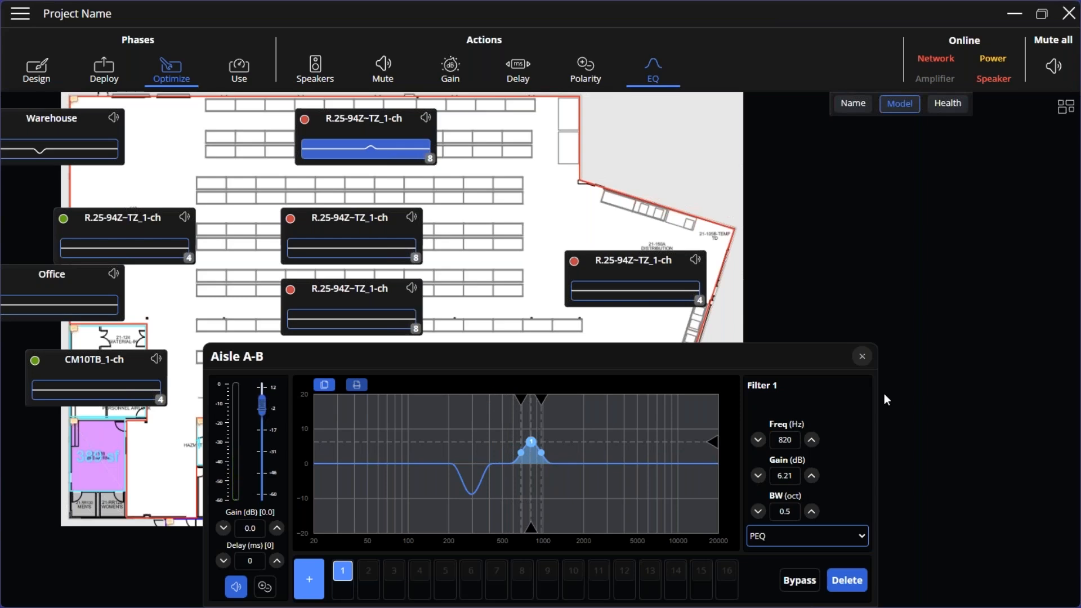
left_click(862, 358)
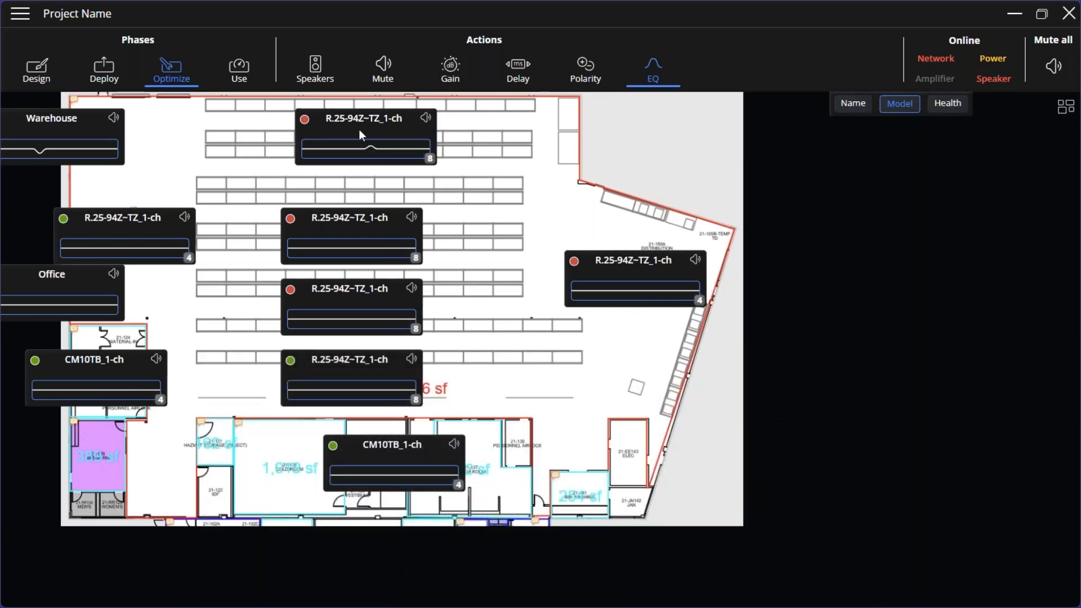